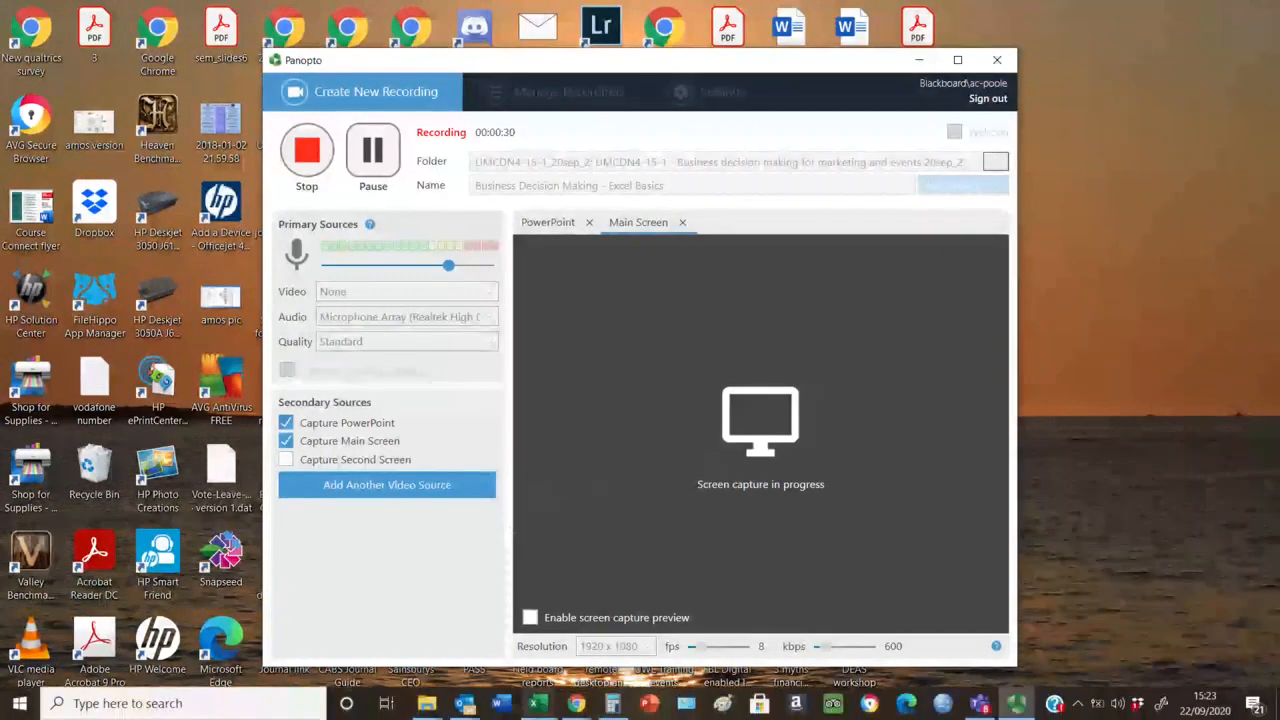
- Switch to Excel and view the finished weekly data table in the Basics workbook
{"action": "mouse_move", "coordinate": [537, 706]}
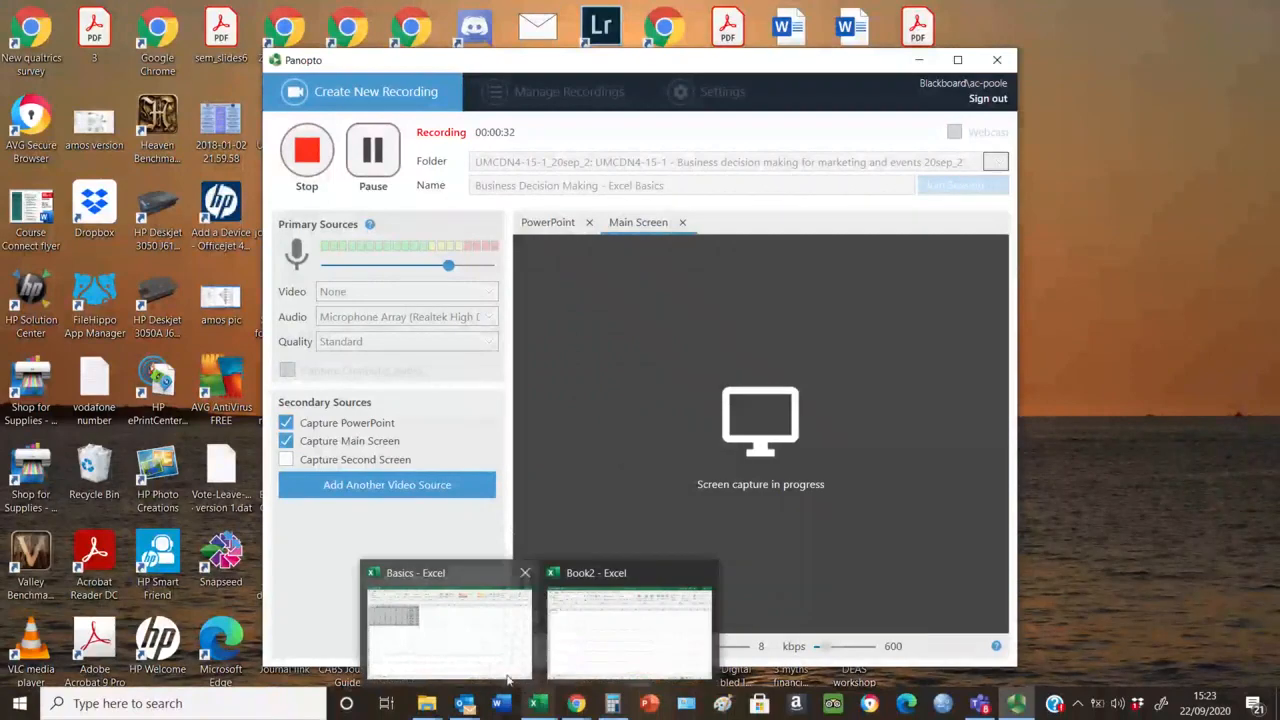
{"action": "mouse_move", "coordinate": [499, 665]}
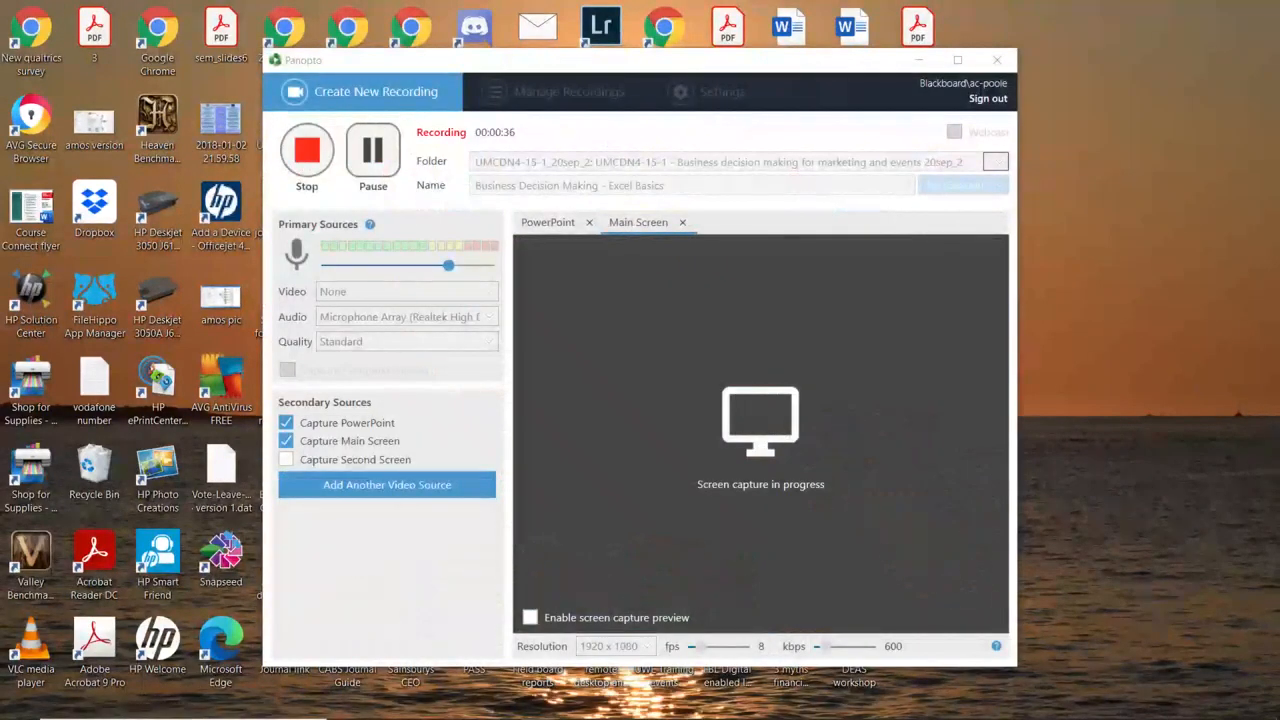
{"action": "left_click_drag", "start_coordinate": [1279, 372], "coordinate": [626, 0]}
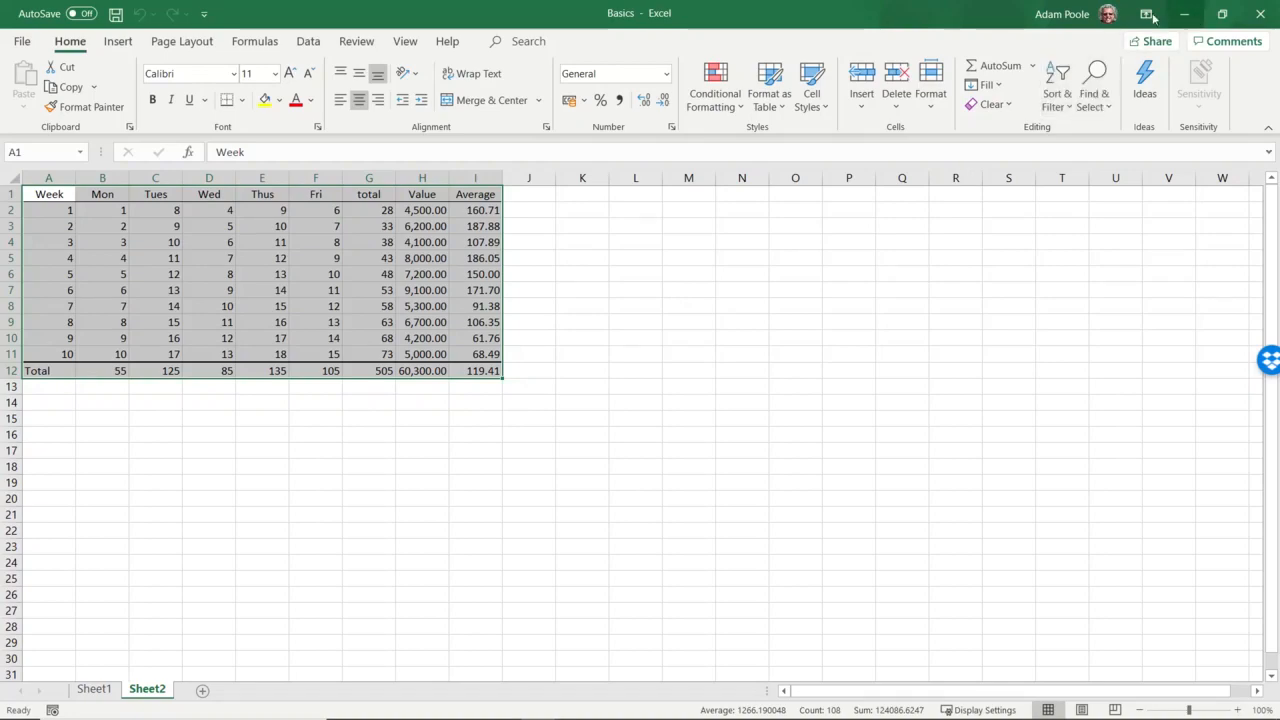
- Switch to the blank Book2 workbook and save it as "excel video 1" in the Excel Videos folder
{"action": "left_click_drag", "start_coordinate": [735, 14], "coordinate": [1279, 226]}
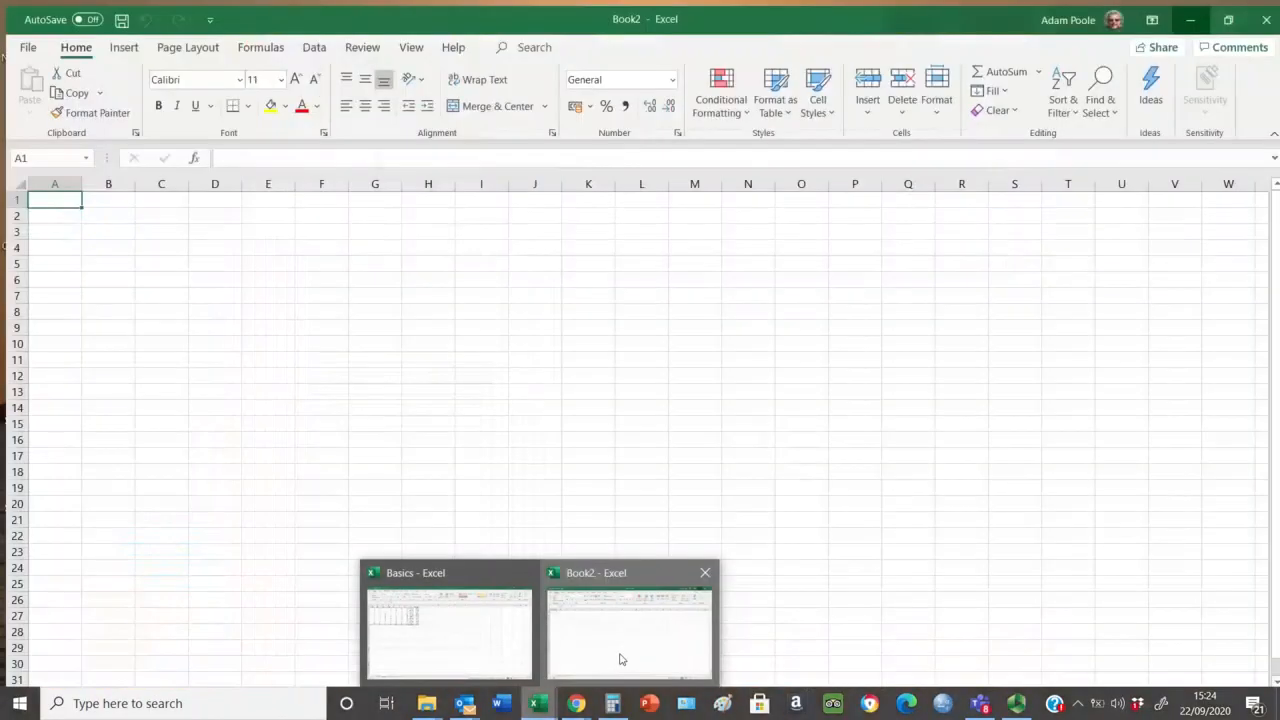
{"action": "left_click", "coordinate": [617, 657]}
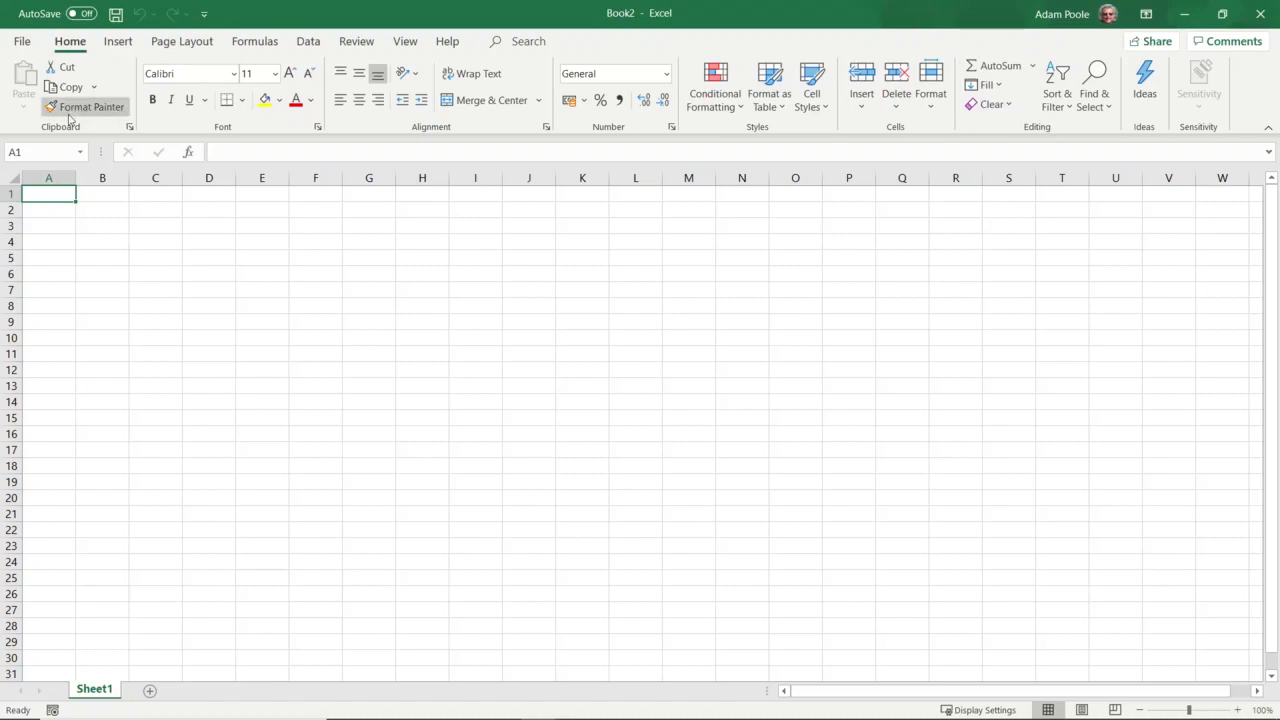
{"action": "left_click", "coordinate": [22, 41]}
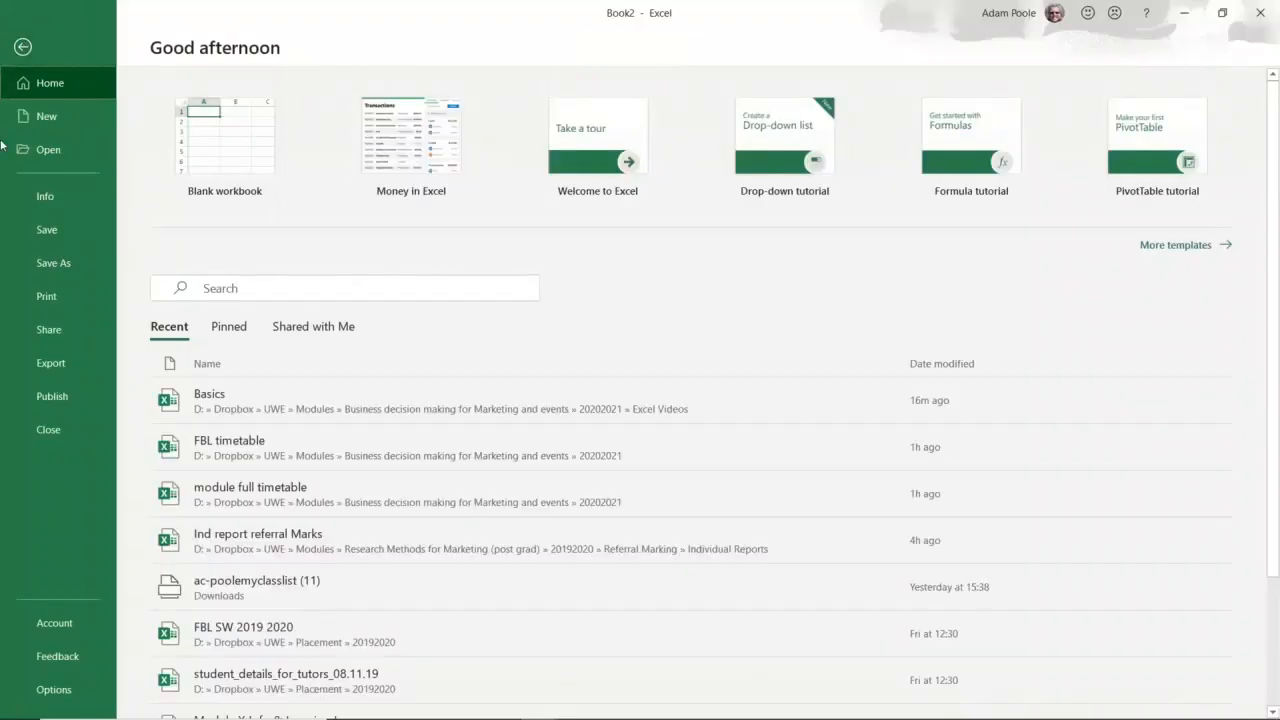
{"action": "left_click", "coordinate": [74, 262]}
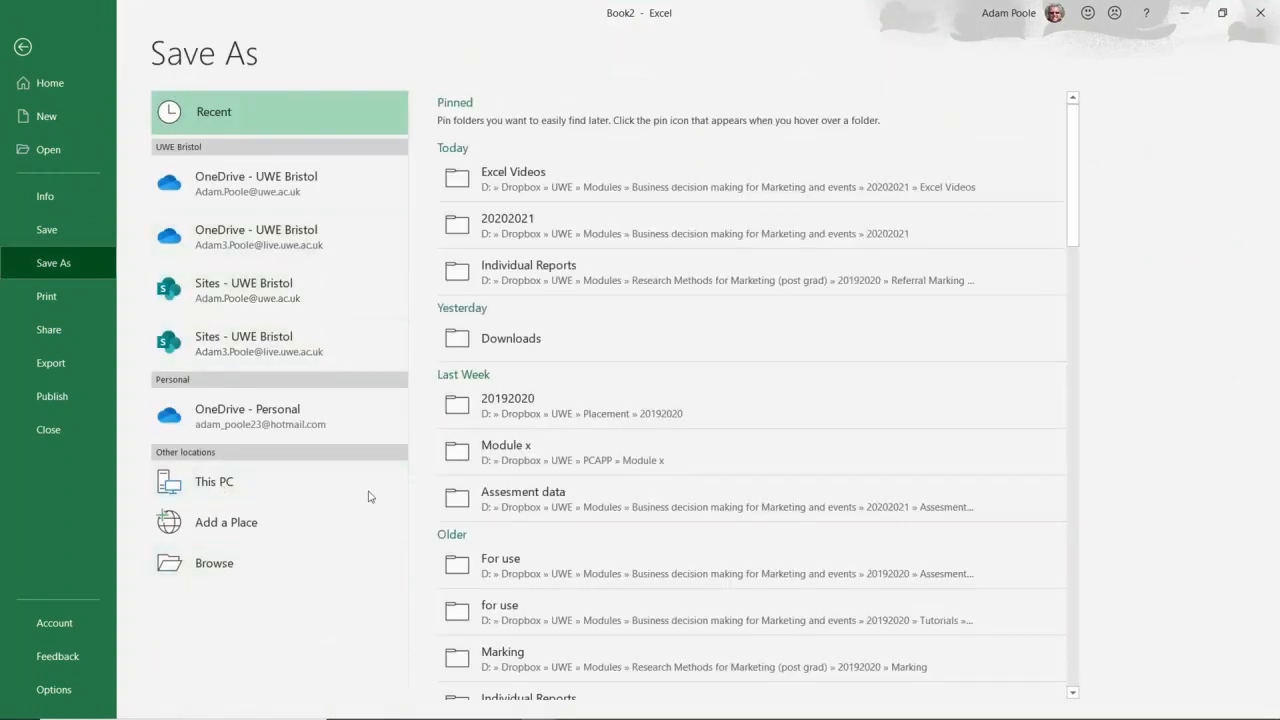
{"action": "left_click", "coordinate": [529, 188]}
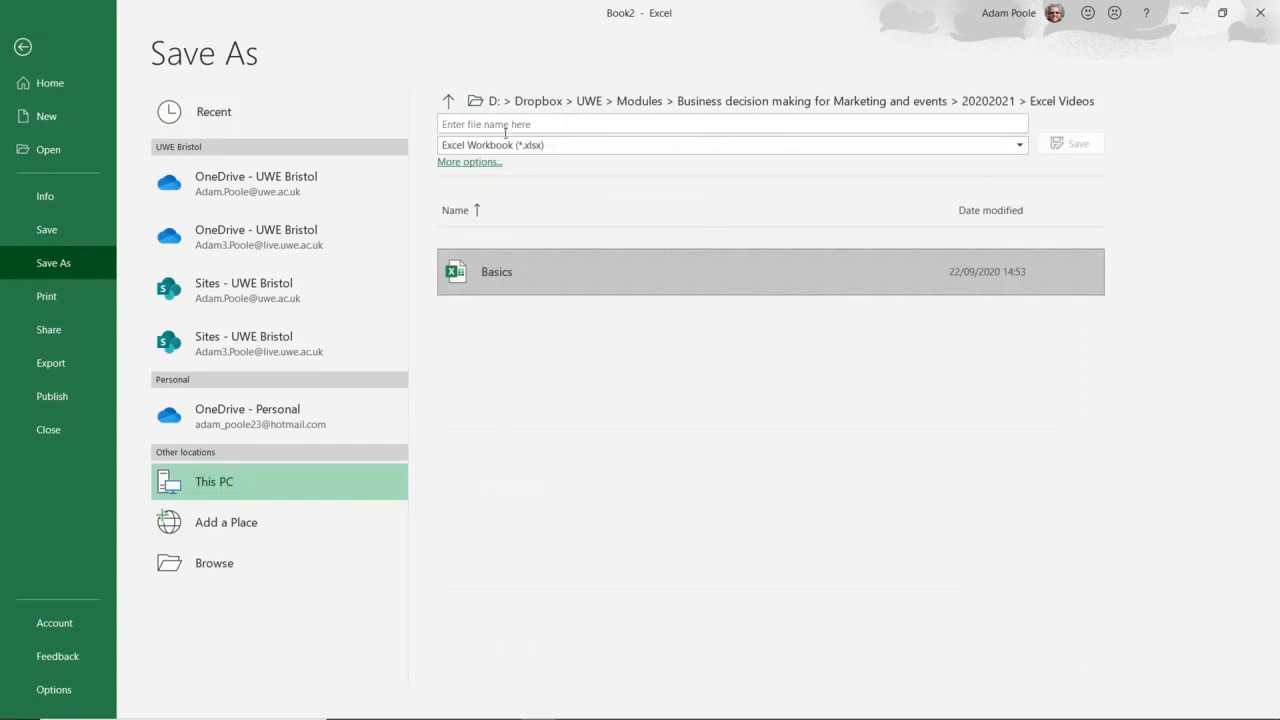
{"action": "left_click", "coordinate": [503, 126]}
{"action": "type", "text": "e"}
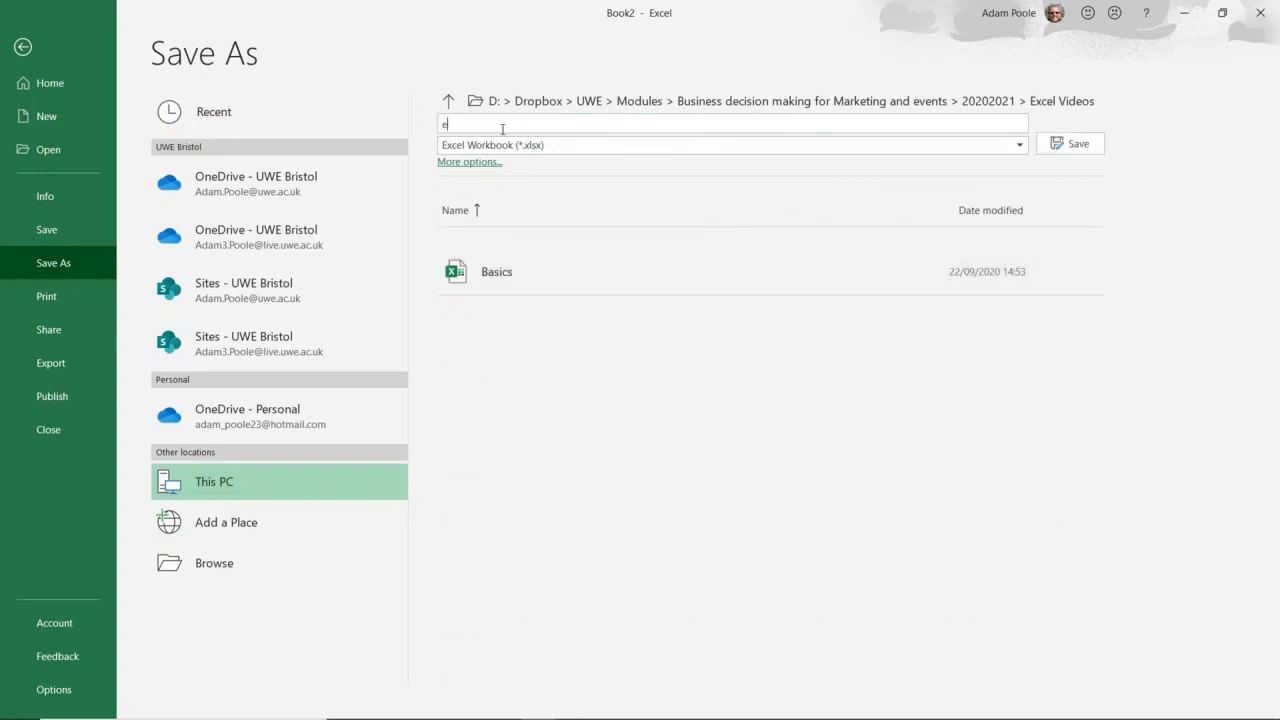
{"action": "type", "text": "xcel video 1"}
{"action": "left_click", "coordinate": [1077, 151]}
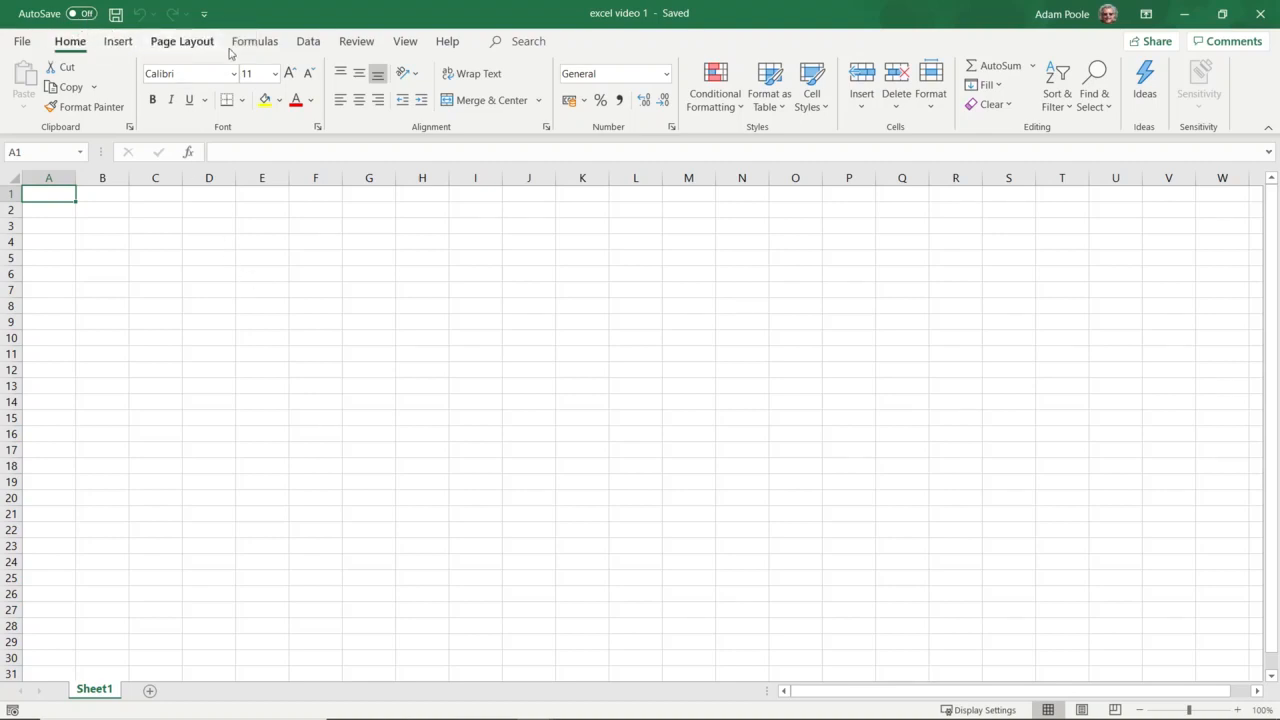
- Examine the commands available for inserting, page layout, formulas, data, reviewing and viewing, ending back at the home commands
{"action": "left_click", "coordinate": [115, 42]}
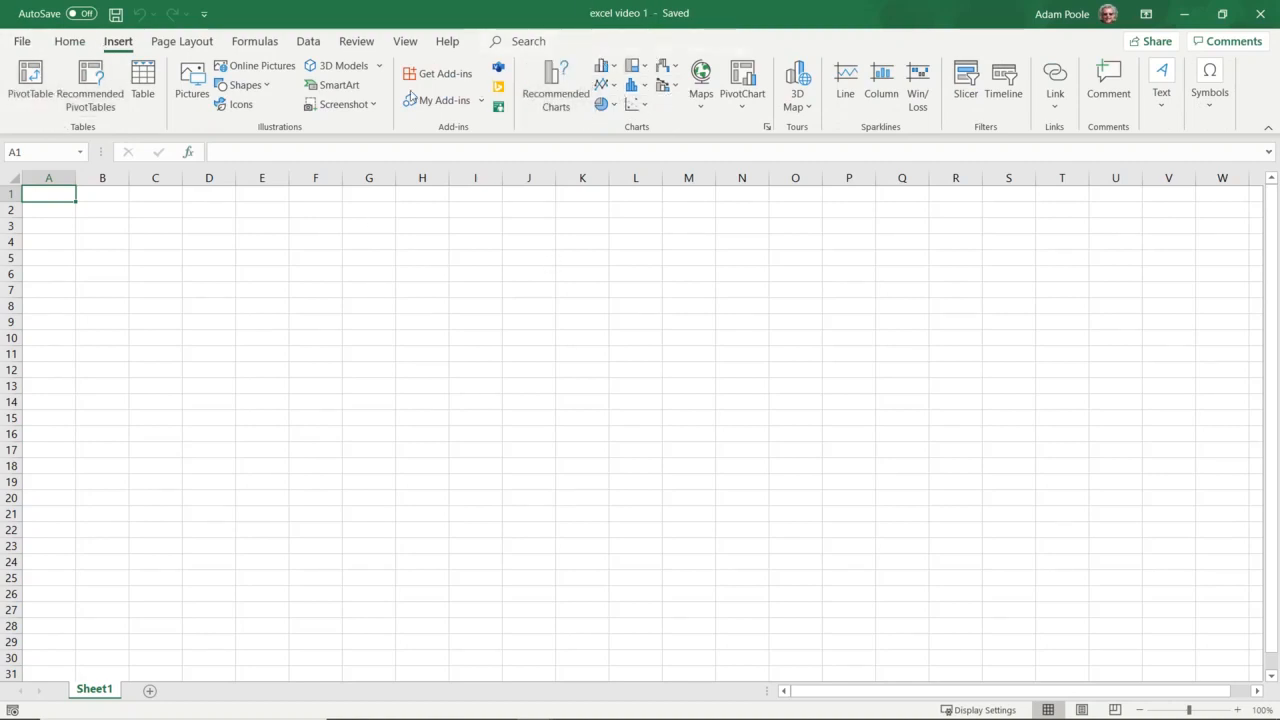
{"action": "left_click", "coordinate": [184, 41]}
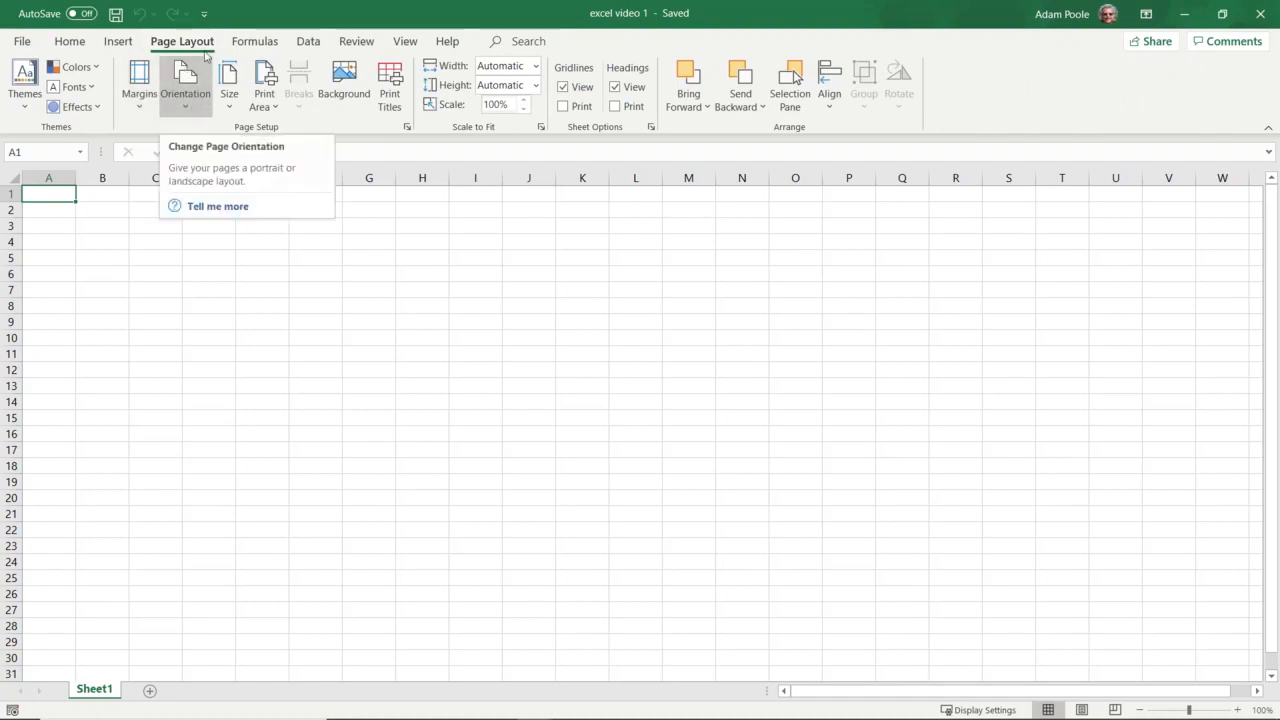
{"action": "left_click", "coordinate": [255, 41]}
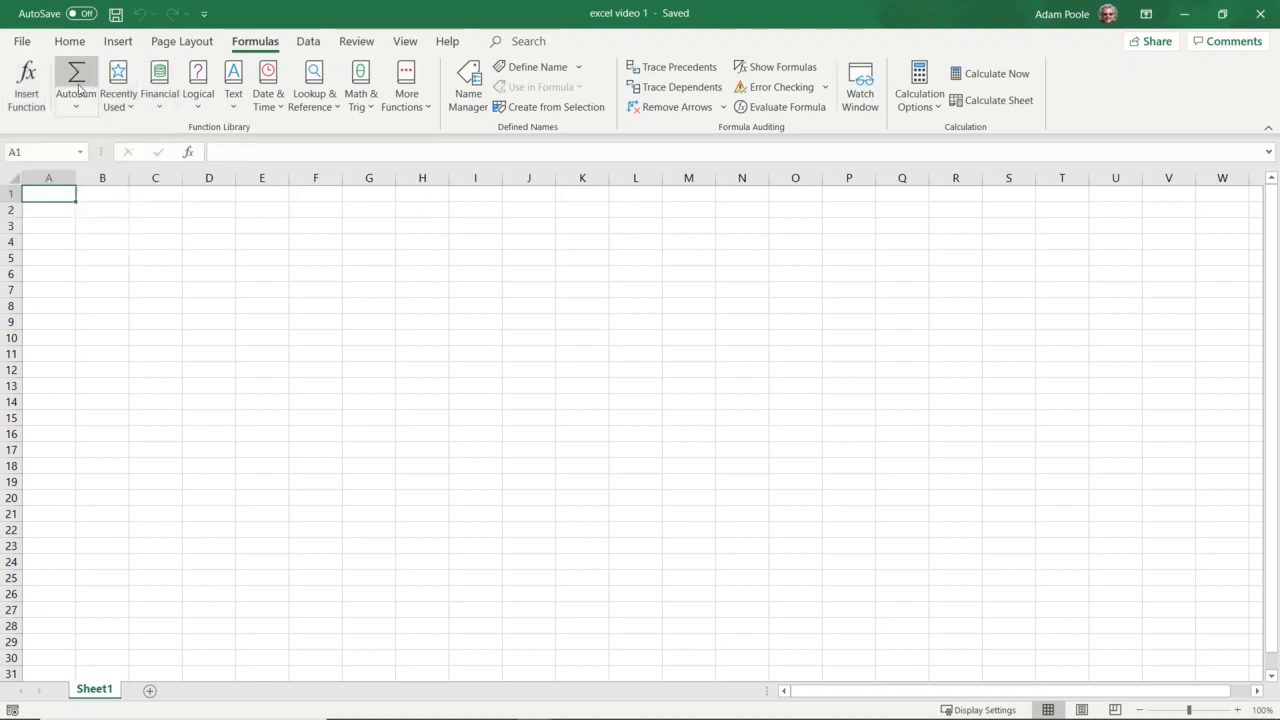
{"action": "left_click", "coordinate": [309, 41]}
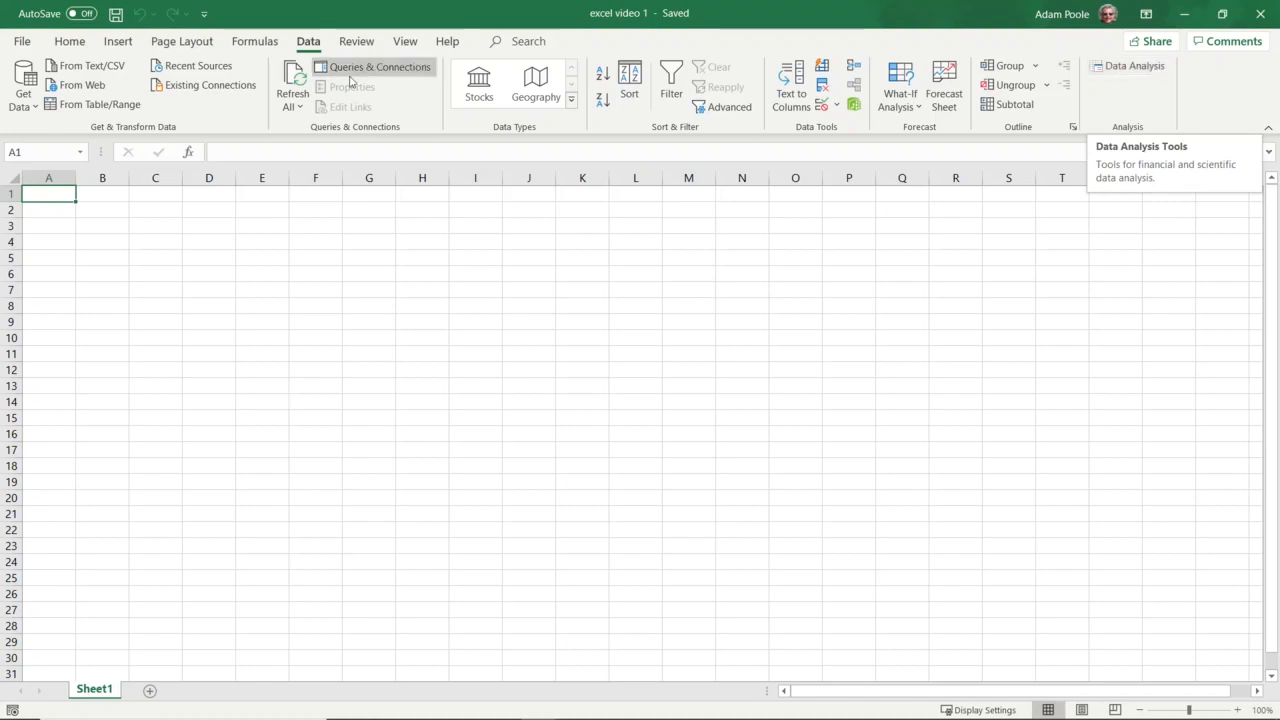
{"action": "left_click", "coordinate": [357, 41]}
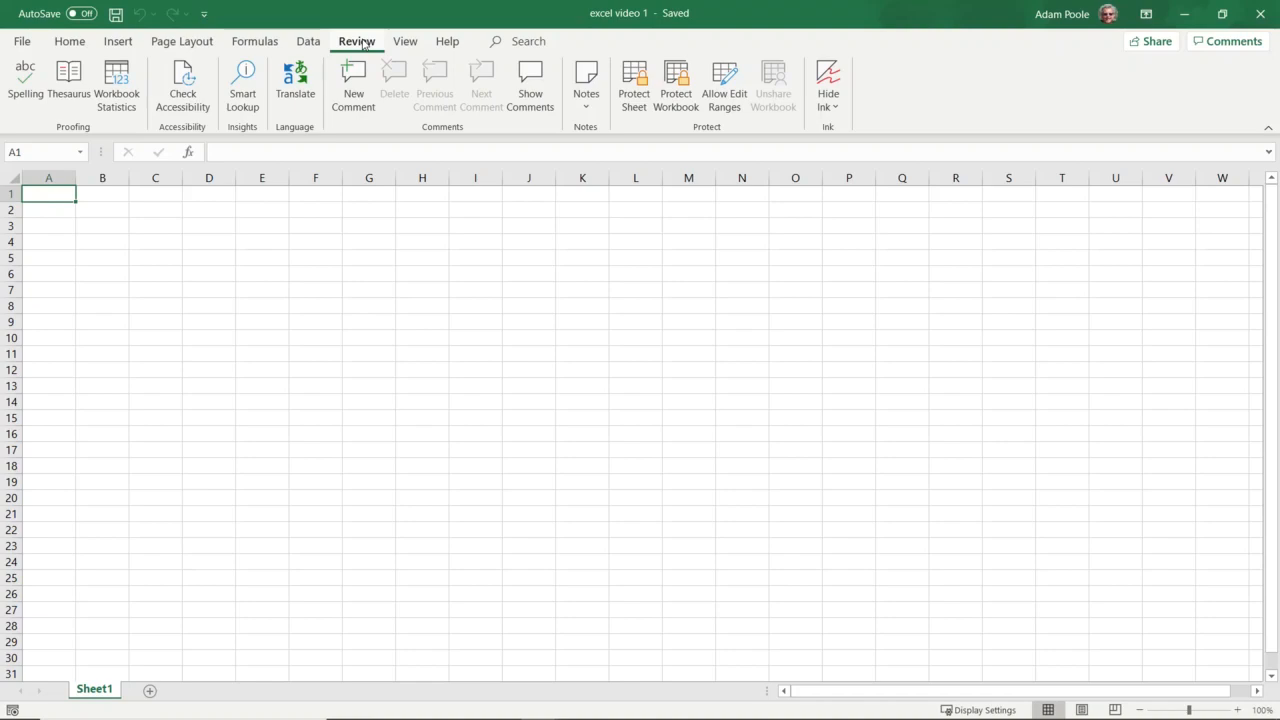
{"action": "left_click", "coordinate": [405, 41]}
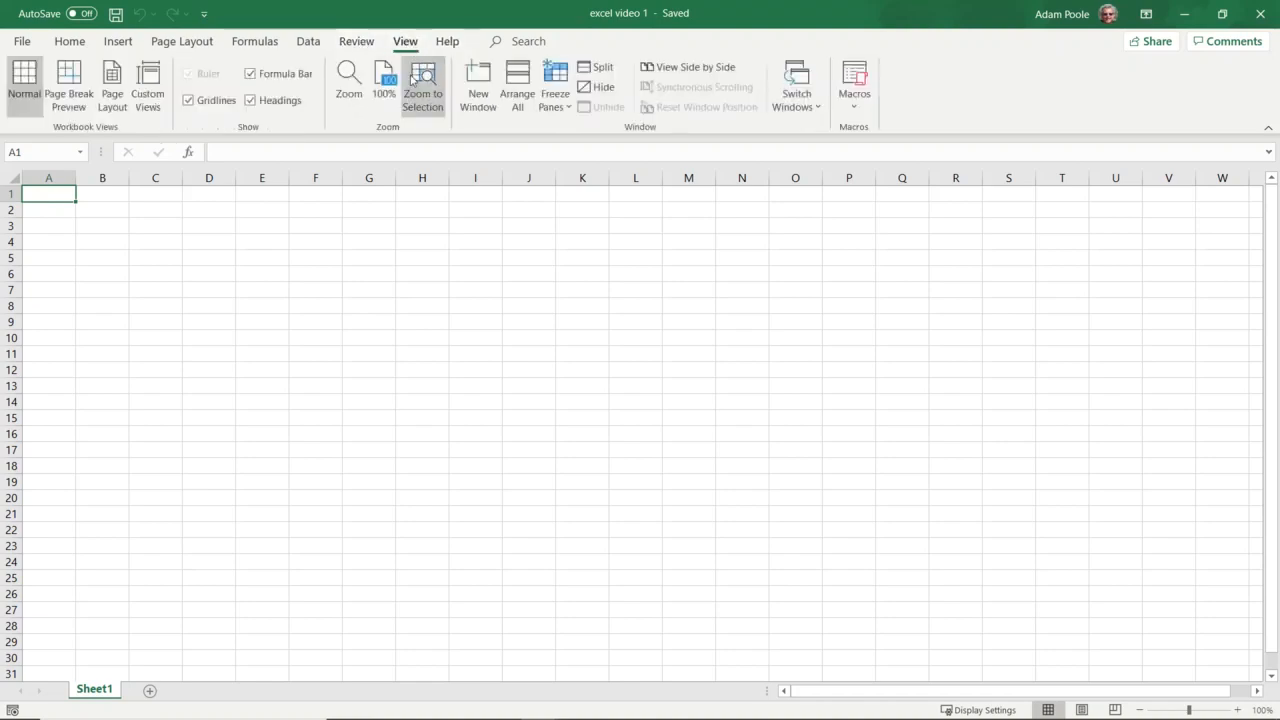
{"action": "left_click", "coordinate": [86, 44]}
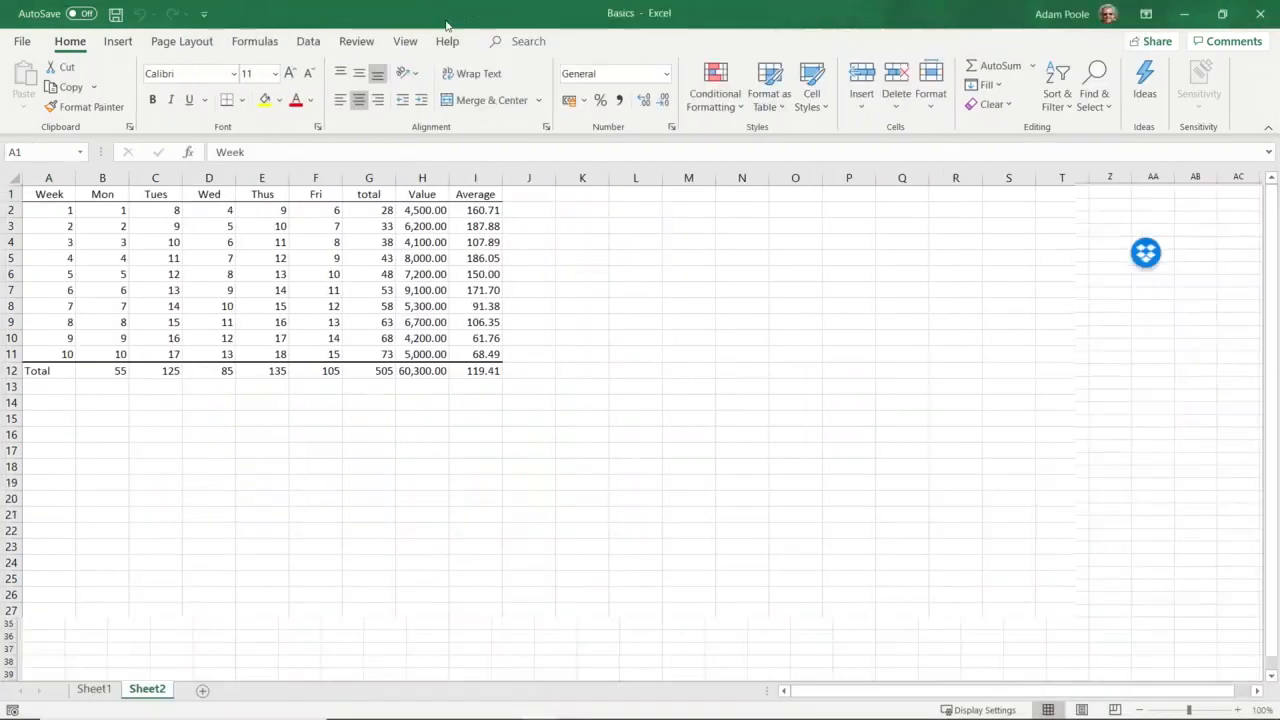
- In the Basics workbook, select the full data table, column N and row 18 in turn
{"action": "key", "text": "ctrl+a"}
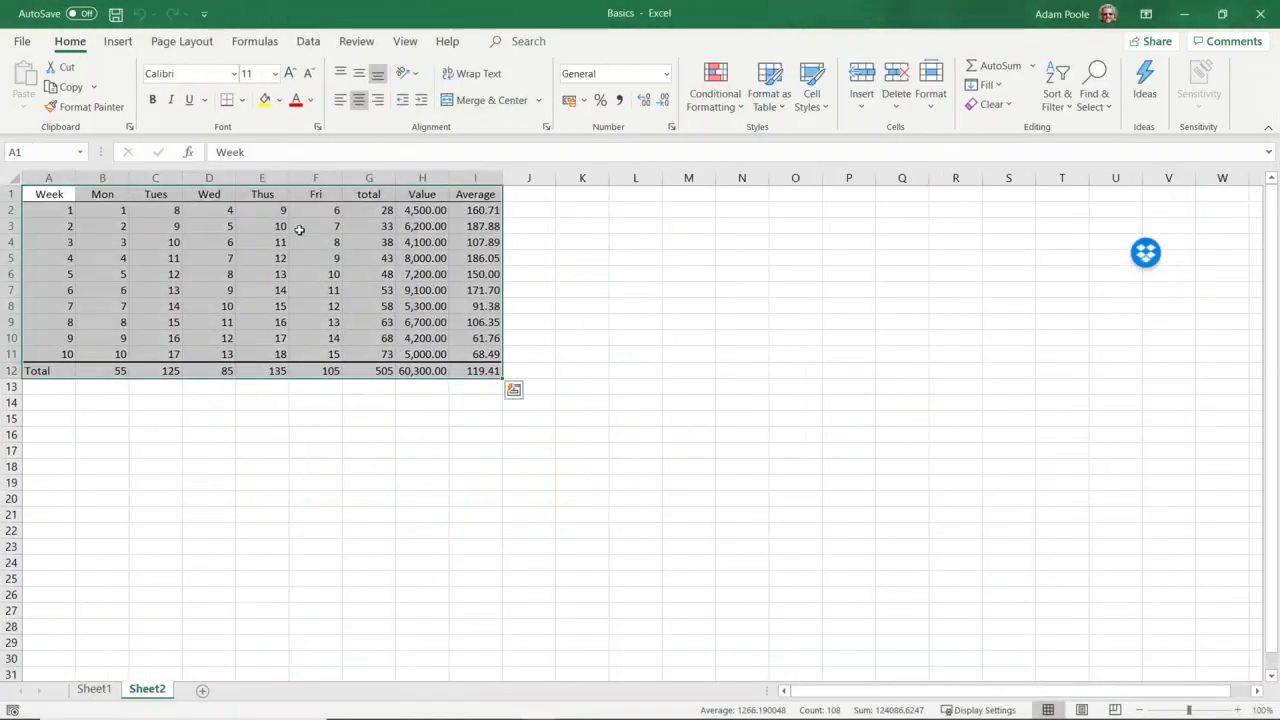
{"action": "left_click", "coordinate": [303, 437]}
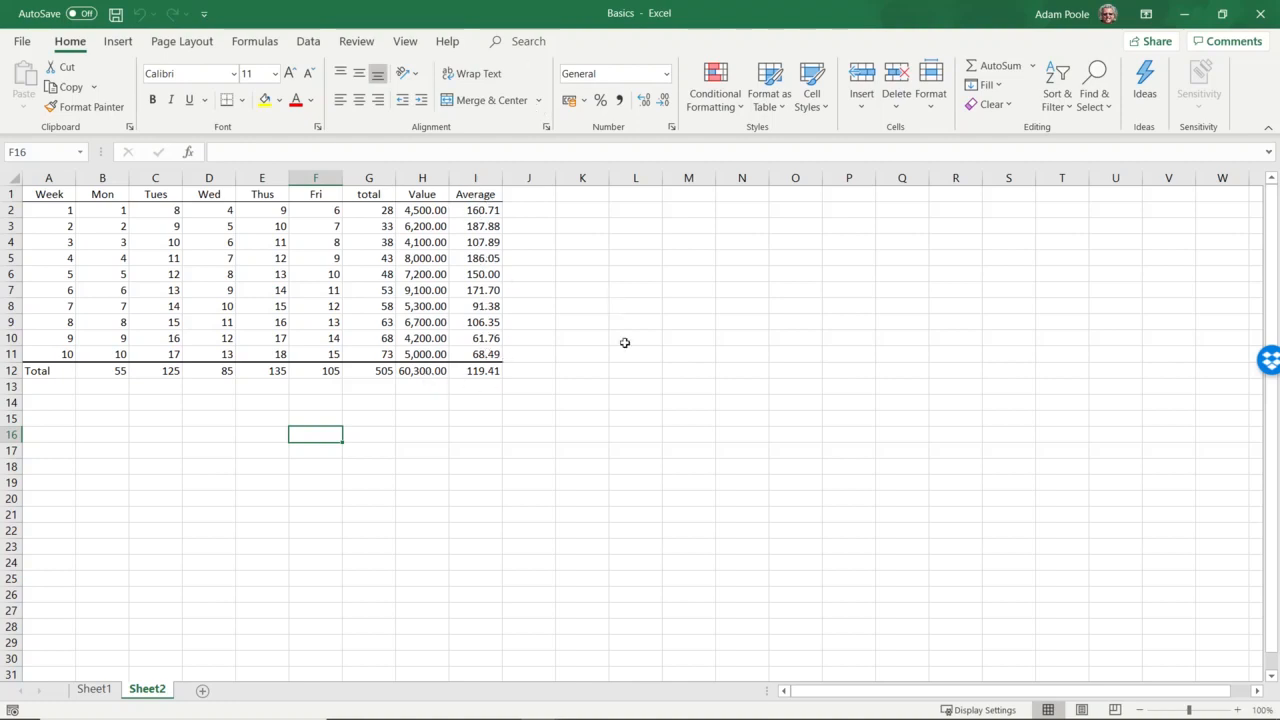
{"action": "left_click", "coordinate": [752, 181]}
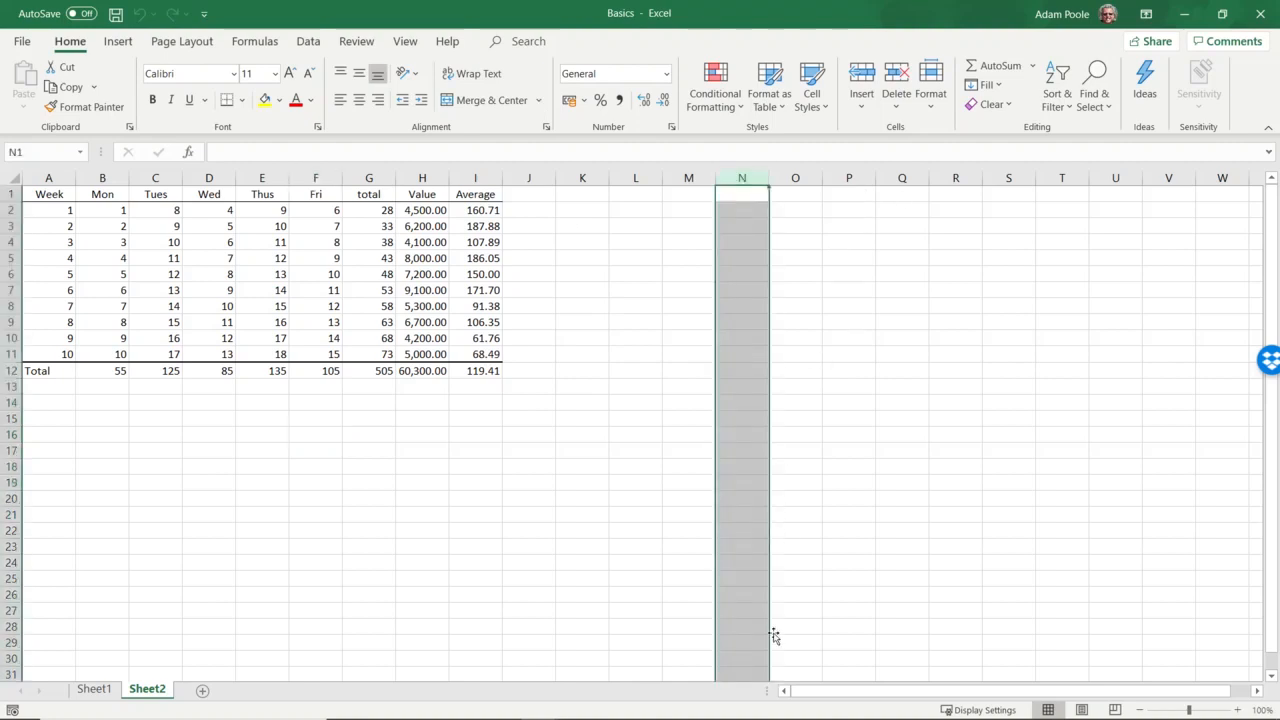
{"action": "left_click", "coordinate": [18, 466]}
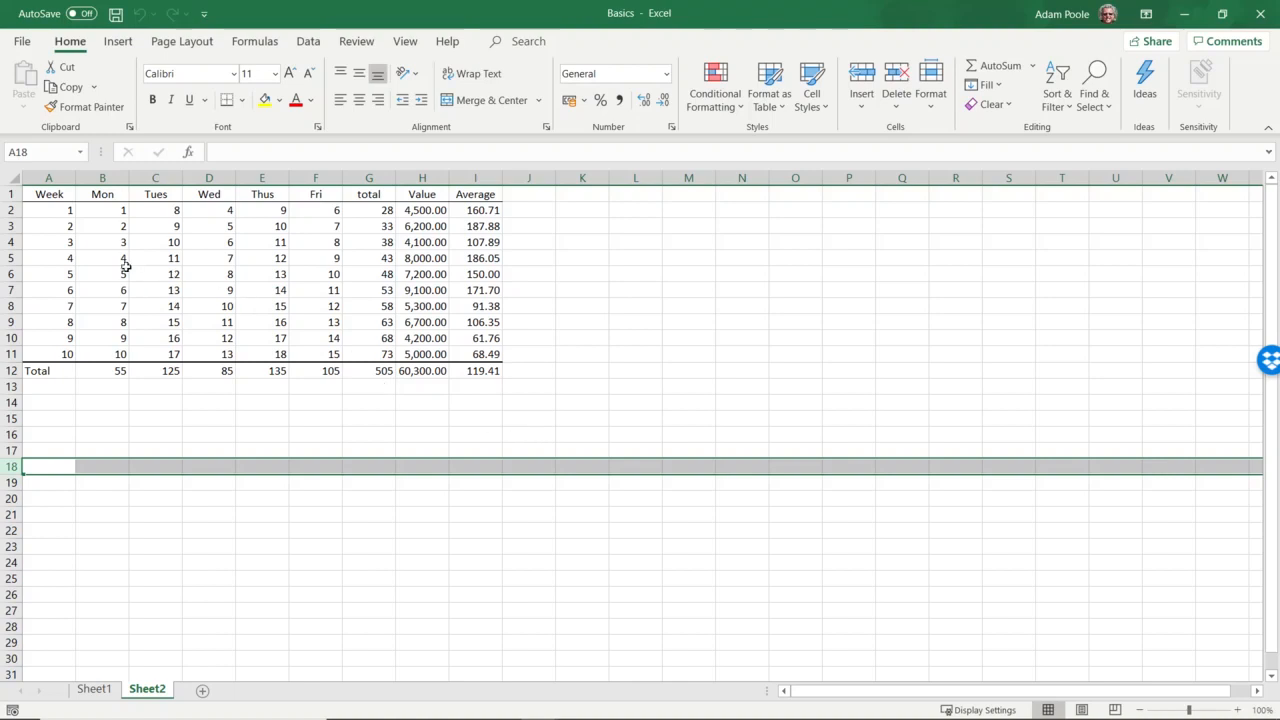
- Select the individual cells A1, M1 and M7 one after another to examine their cell references
{"action": "left_click", "coordinate": [65, 200]}
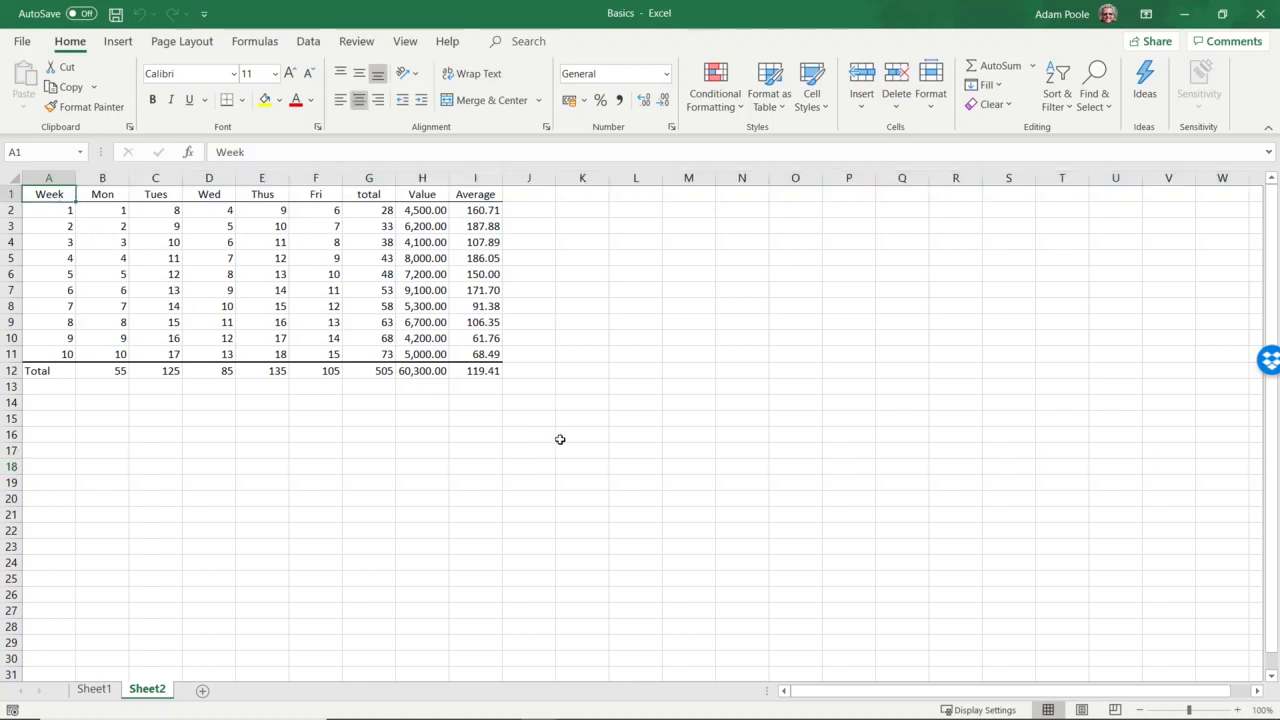
{"action": "left_click", "coordinate": [699, 199]}
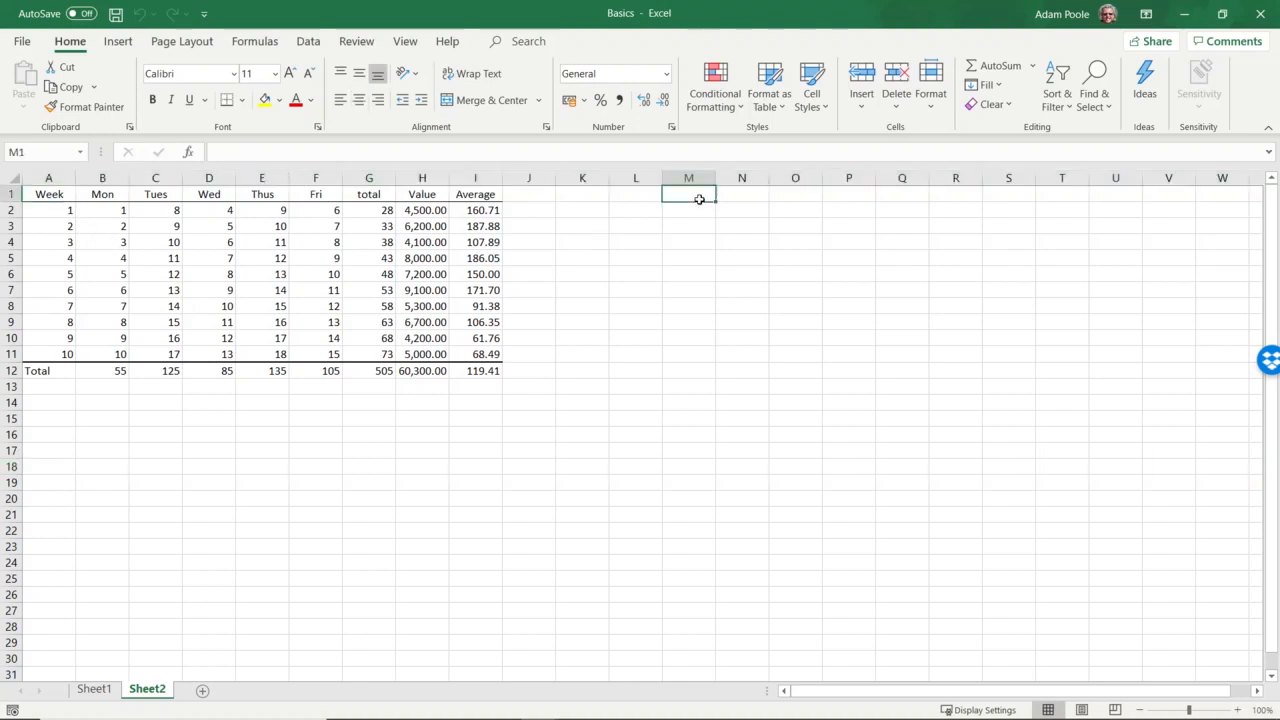
{"action": "left_click", "coordinate": [696, 294]}
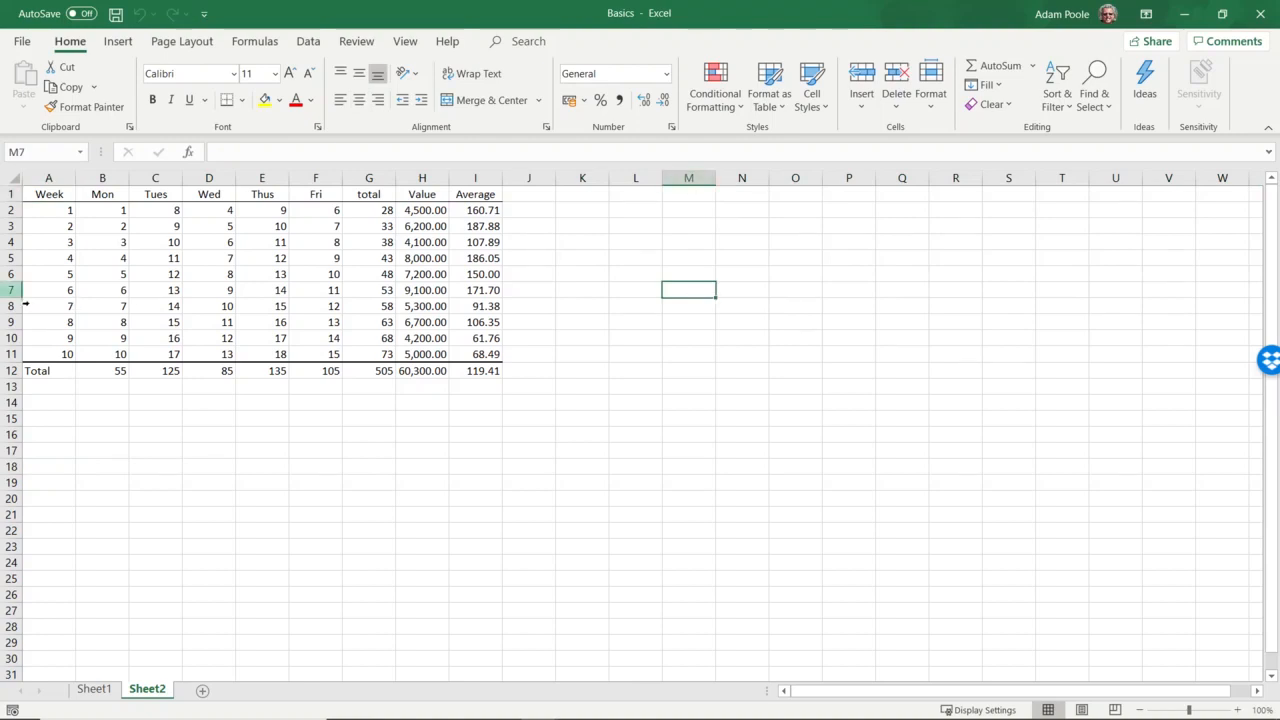
- Select column M, row 16 and the entire worksheet in turn, and clear the selection by choosing cell F16
{"action": "left_click", "coordinate": [688, 178]}
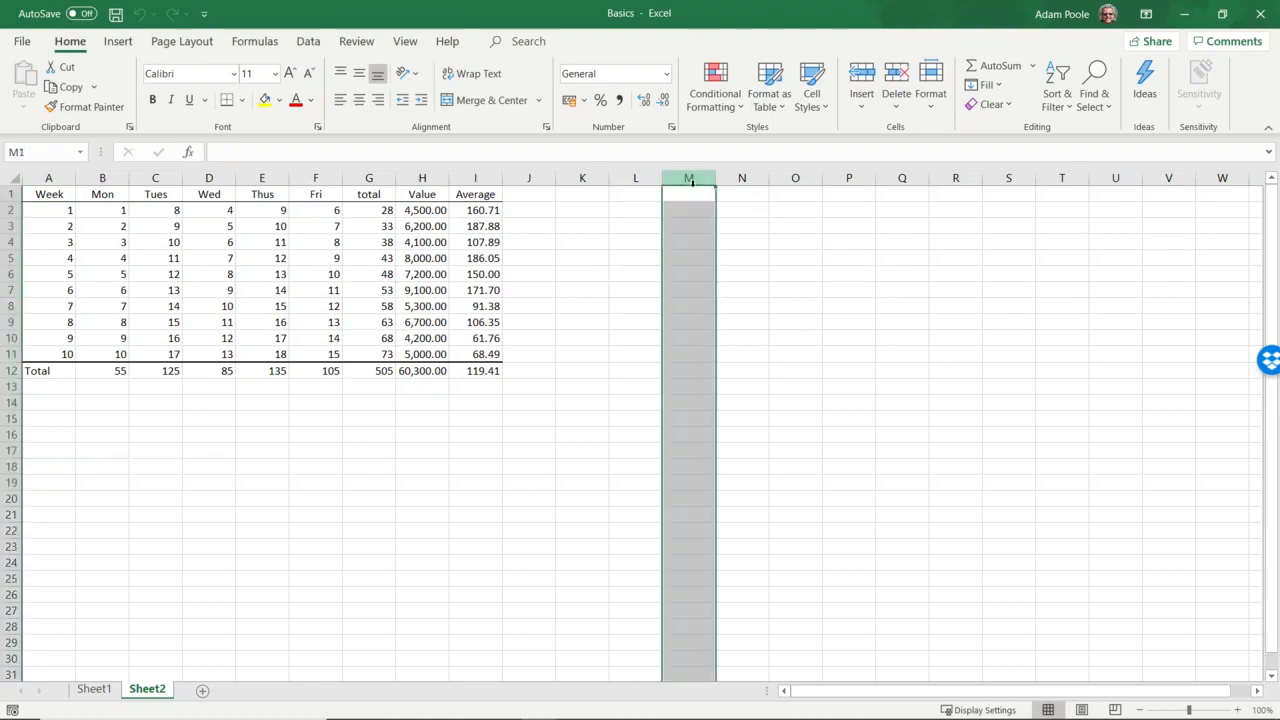
{"action": "left_click", "coordinate": [20, 434]}
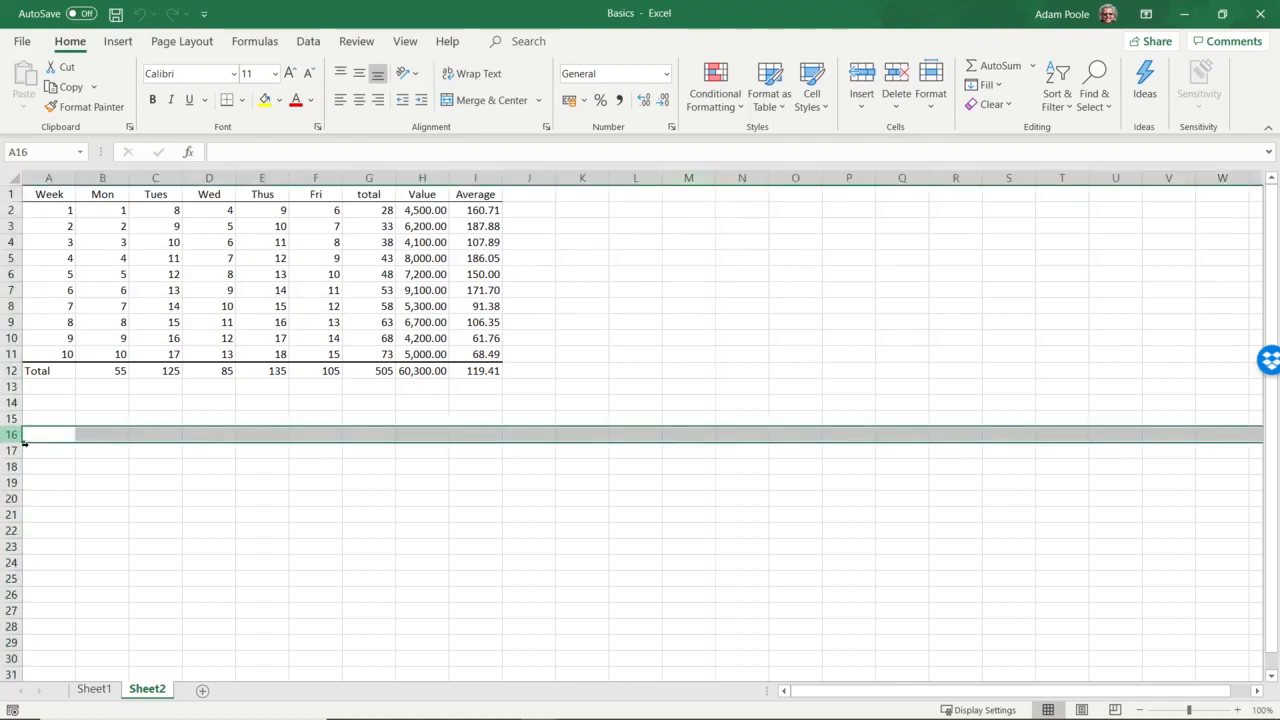
{"action": "left_click", "coordinate": [640, 388]}
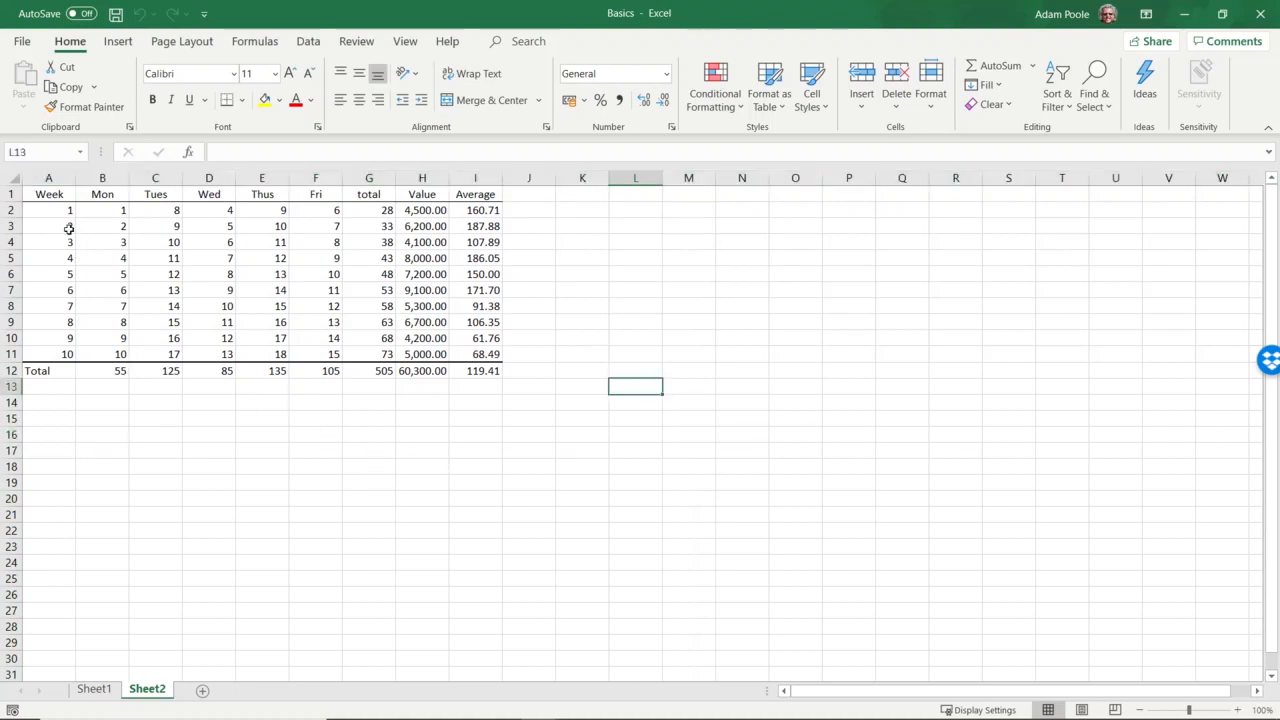
{"action": "left_click", "coordinate": [18, 181]}
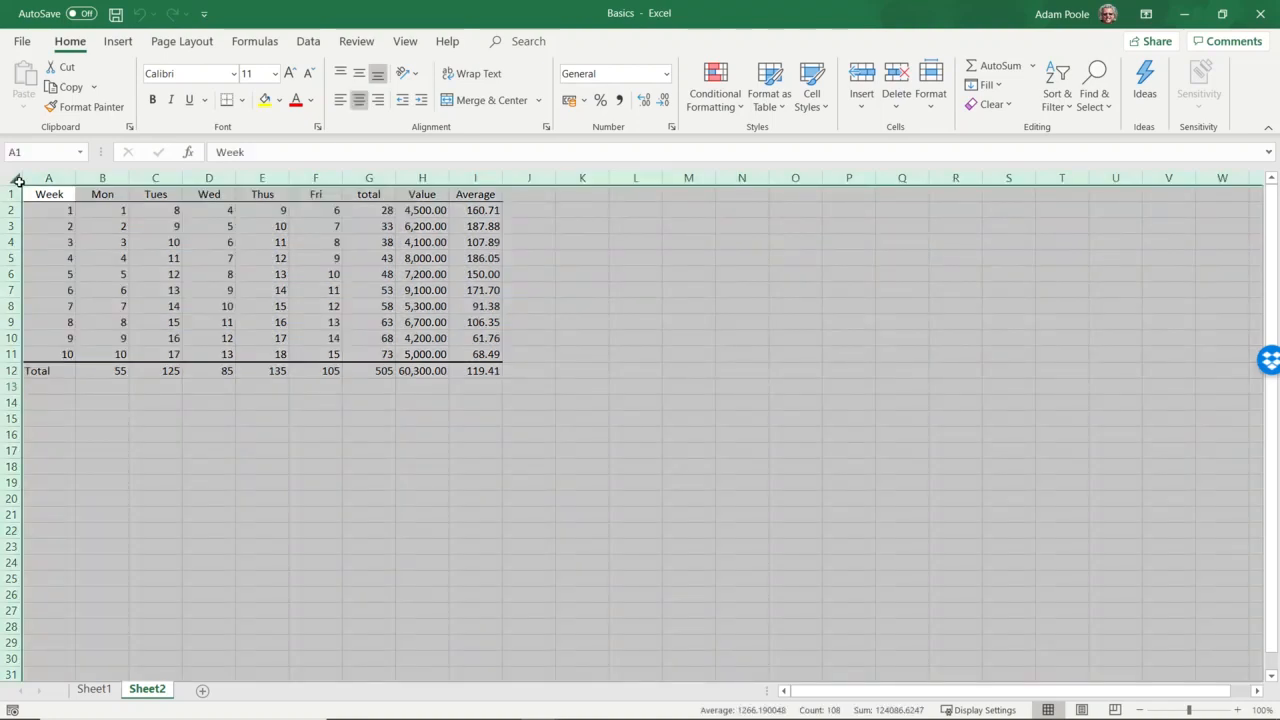
{"action": "left_click", "coordinate": [308, 438]}
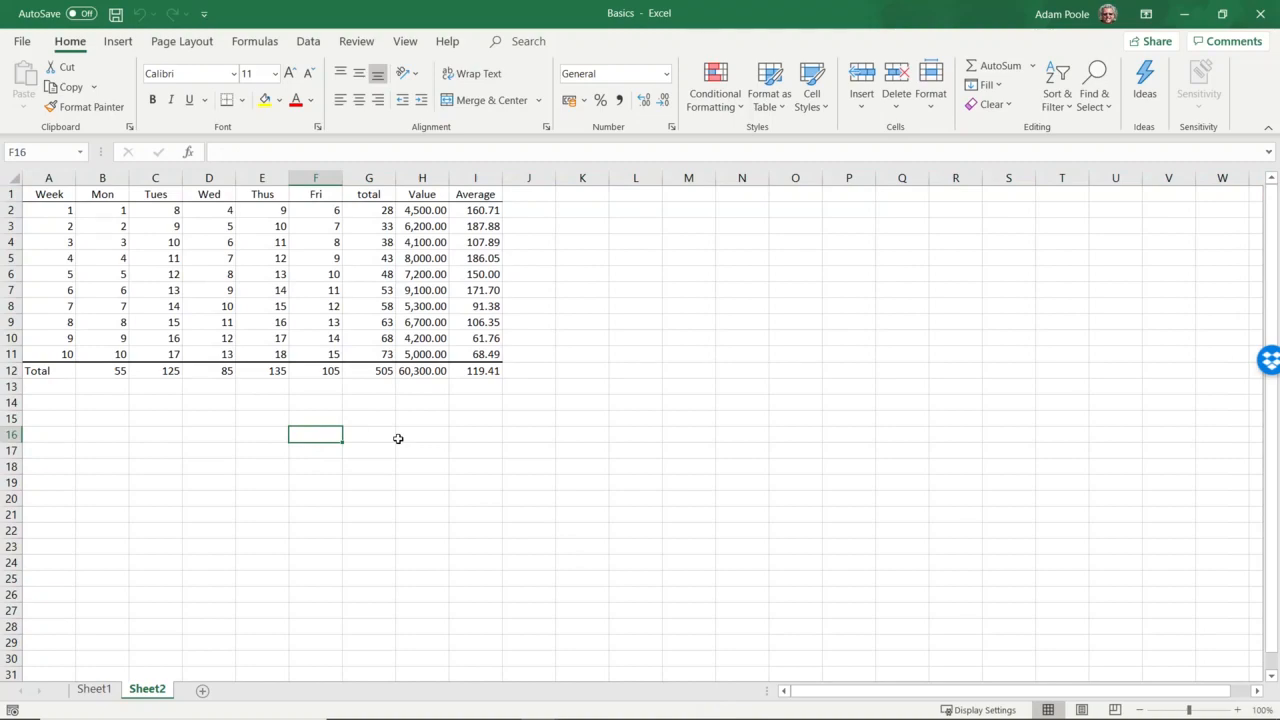
- Switch to the excel video 1 workbook and enter the headers Week, Mon and Tues in cells A1 to C1
{"action": "left_click_drag", "start_coordinate": [535, 18], "coordinate": [1279, 318]}
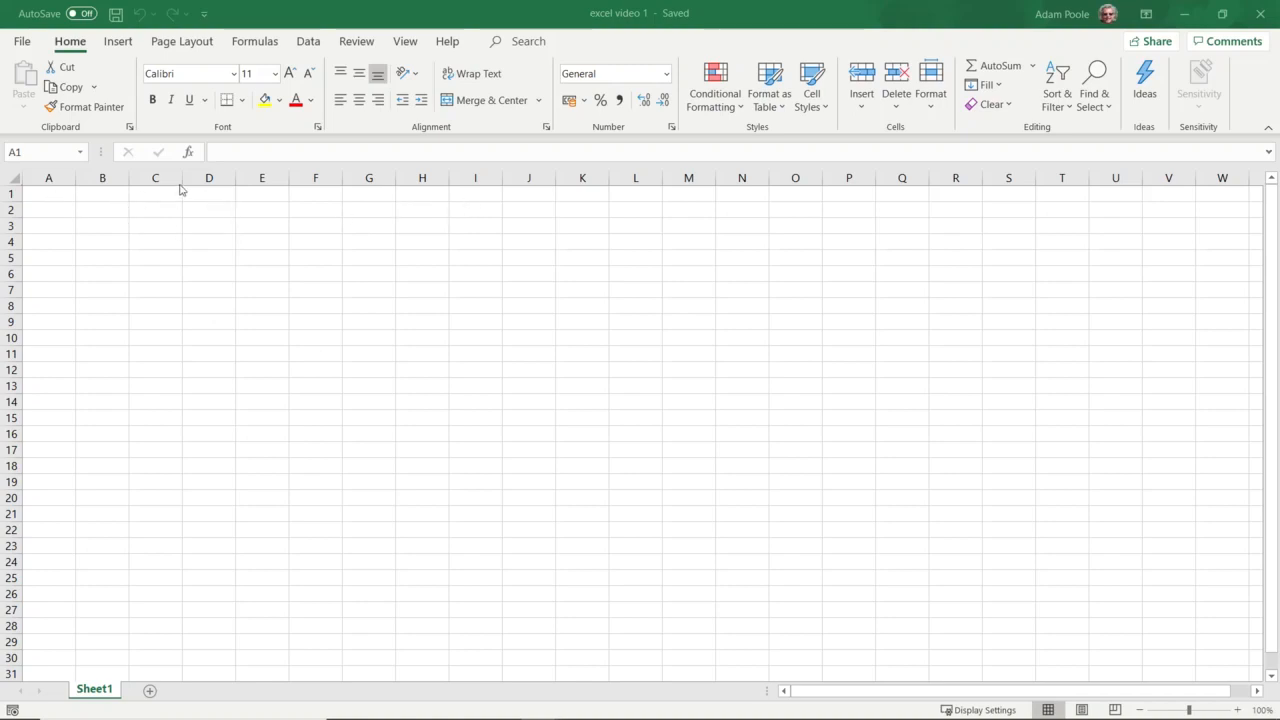
{"action": "left_click", "coordinate": [58, 196]}
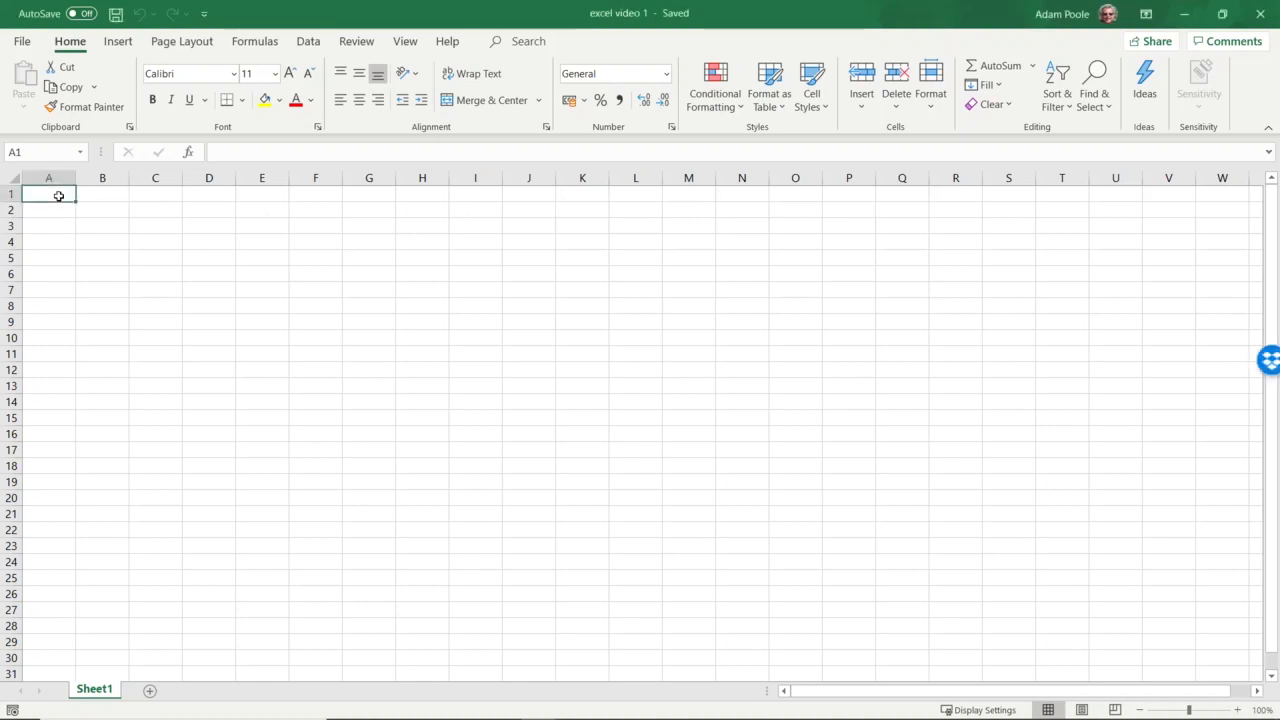
{"action": "type", "text": "Week"}
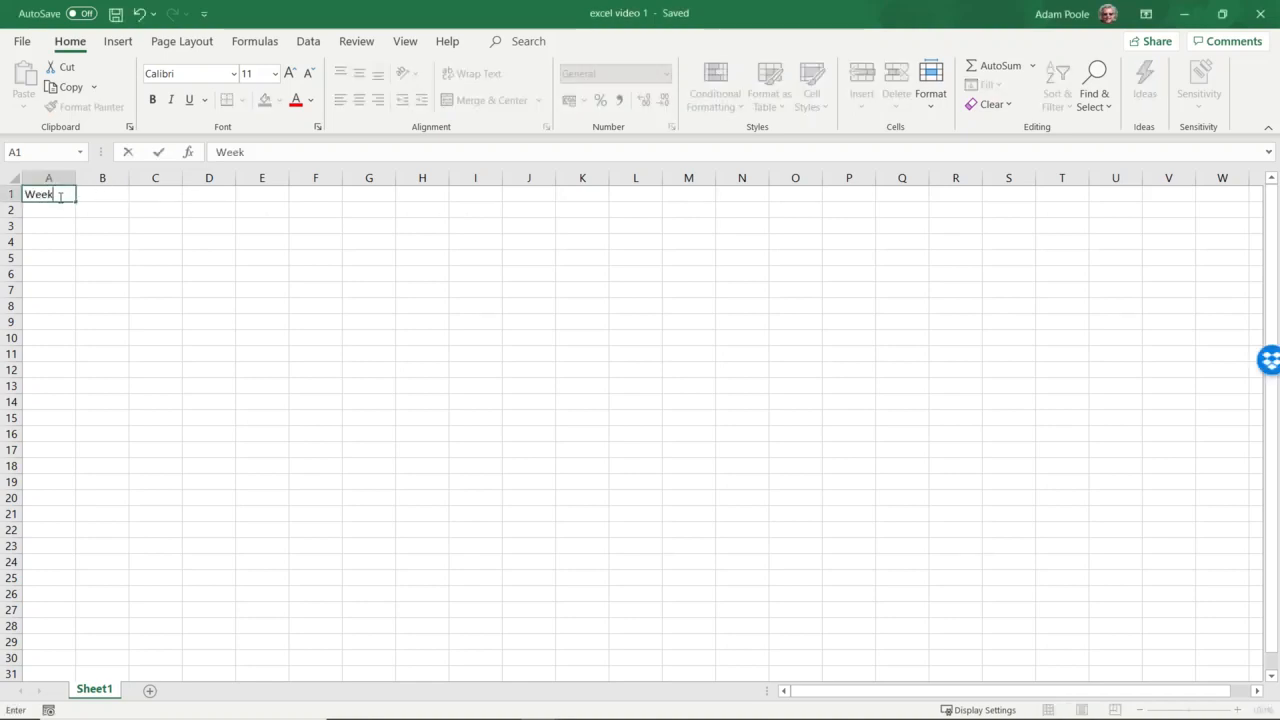
{"action": "key", "text": "Tab"}
{"action": "type", "text": "Mon"}
{"action": "key", "text": "Tab"}
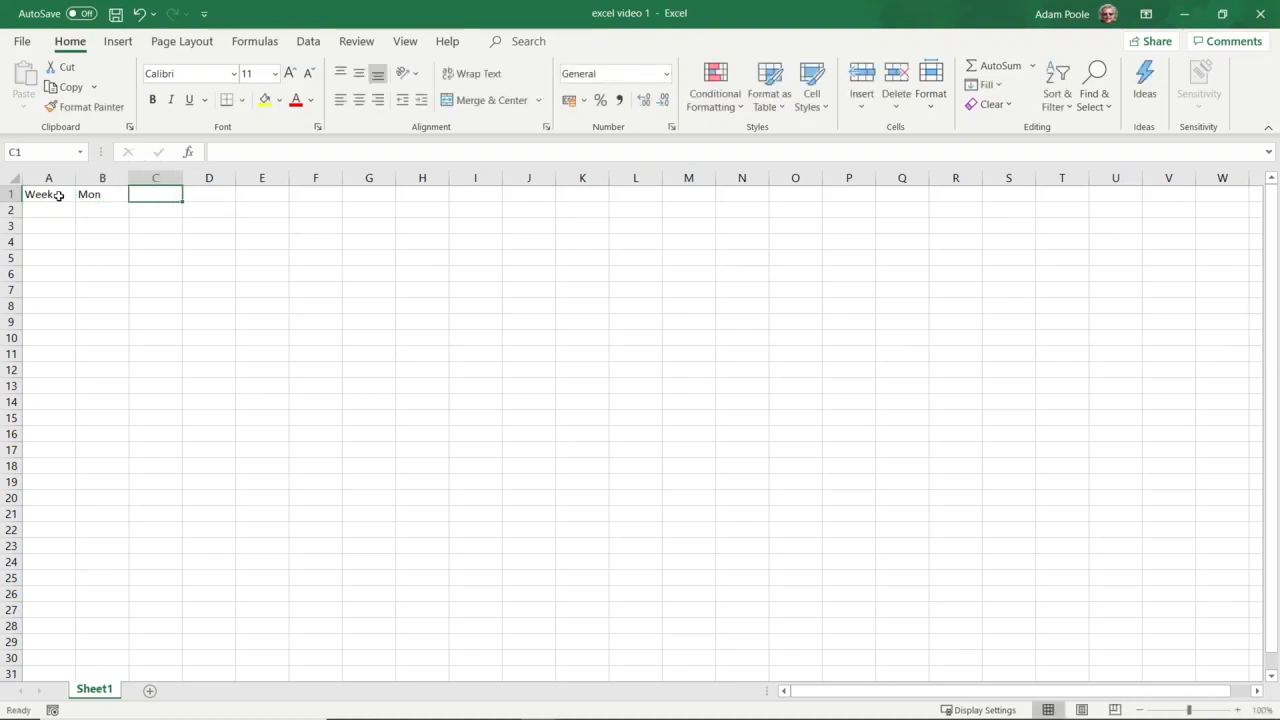
{"action": "type", "text": "Tues"}
{"action": "key", "text": "Tab"}
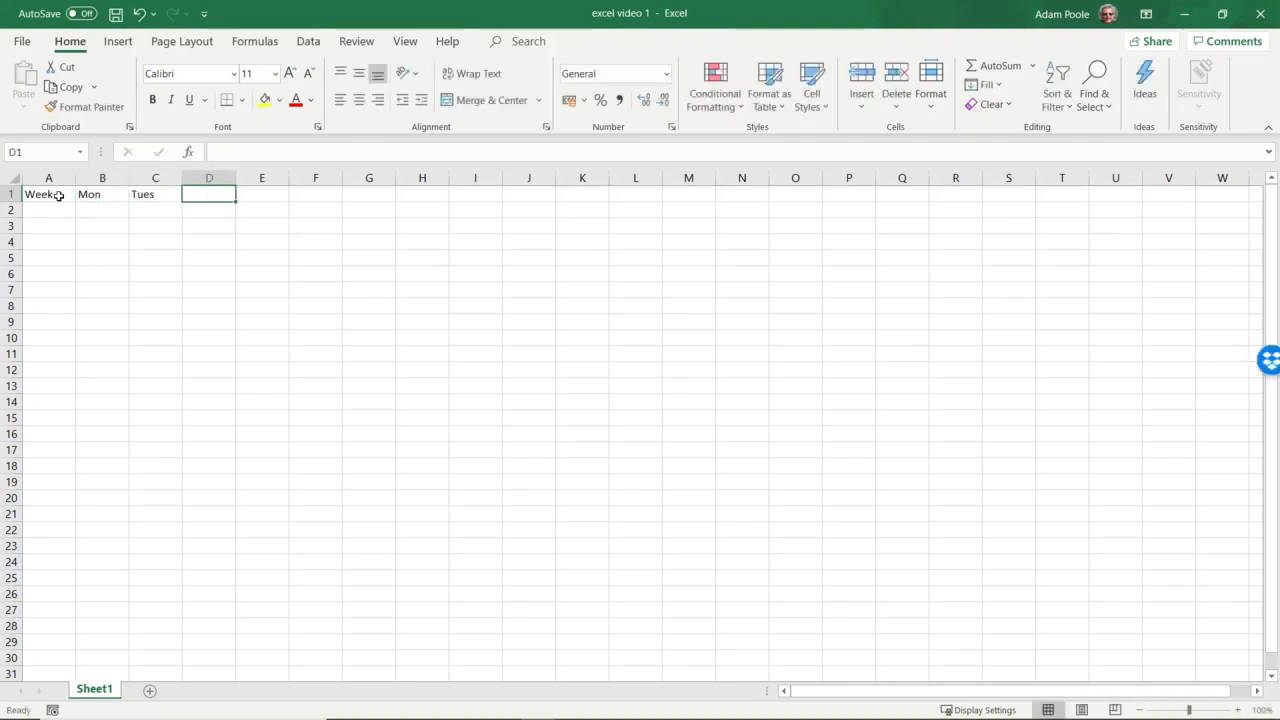
- Enter the headers Wed, Thur and Fri in cells D1 to F1
{"action": "type", "text": "We"}
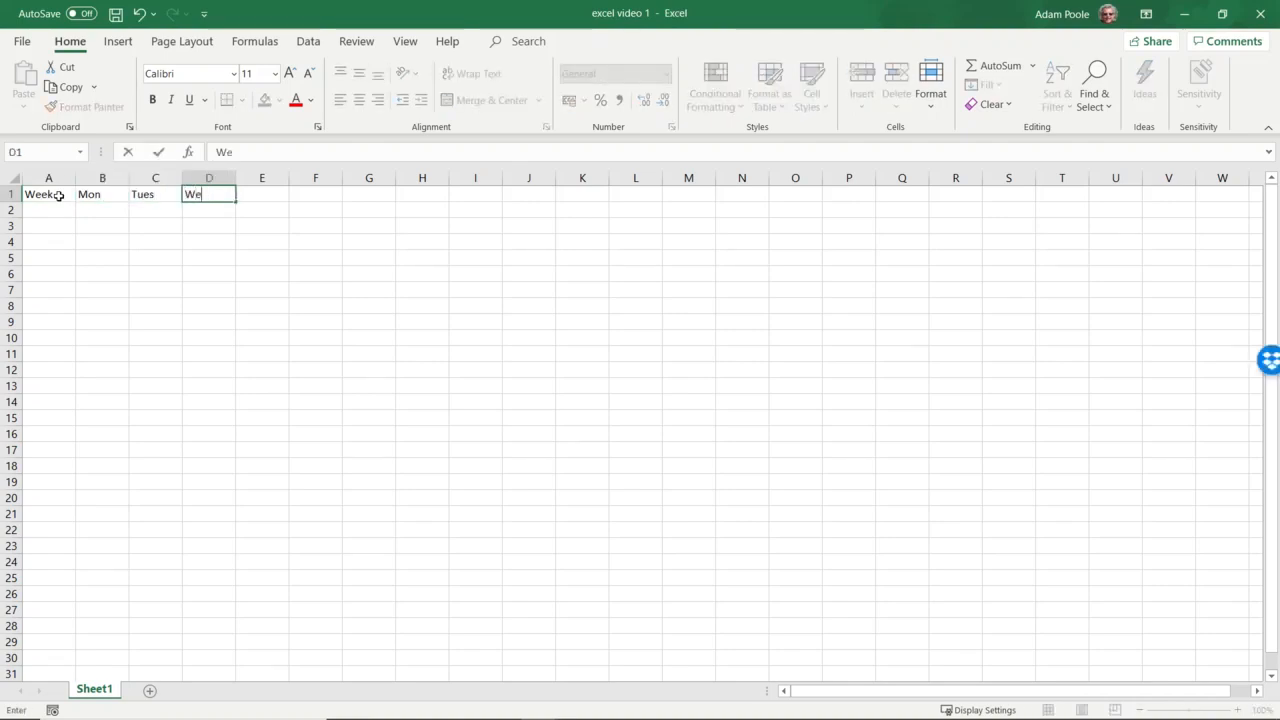
{"action": "type", "text": "d"}
{"action": "key", "text": "Tab"}
{"action": "type", "text": "Thu"}
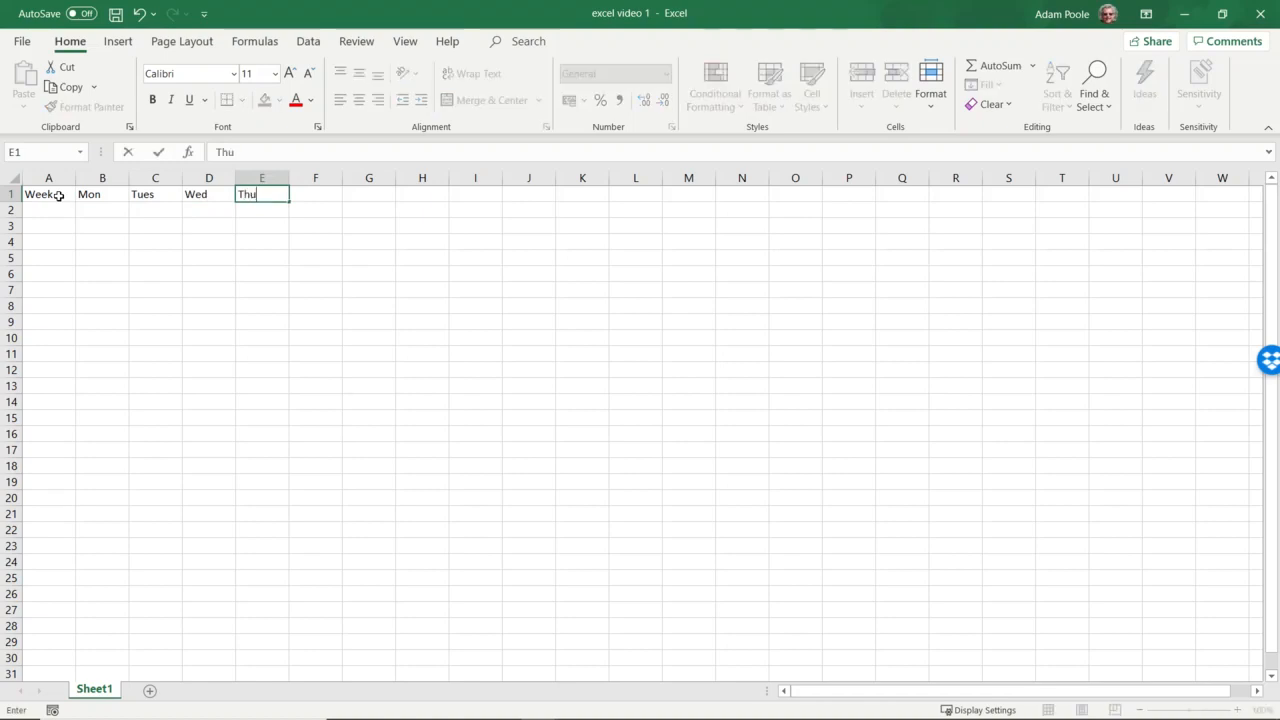
{"action": "type", "text": "r0"}
{"action": "key", "text": "Tab"}
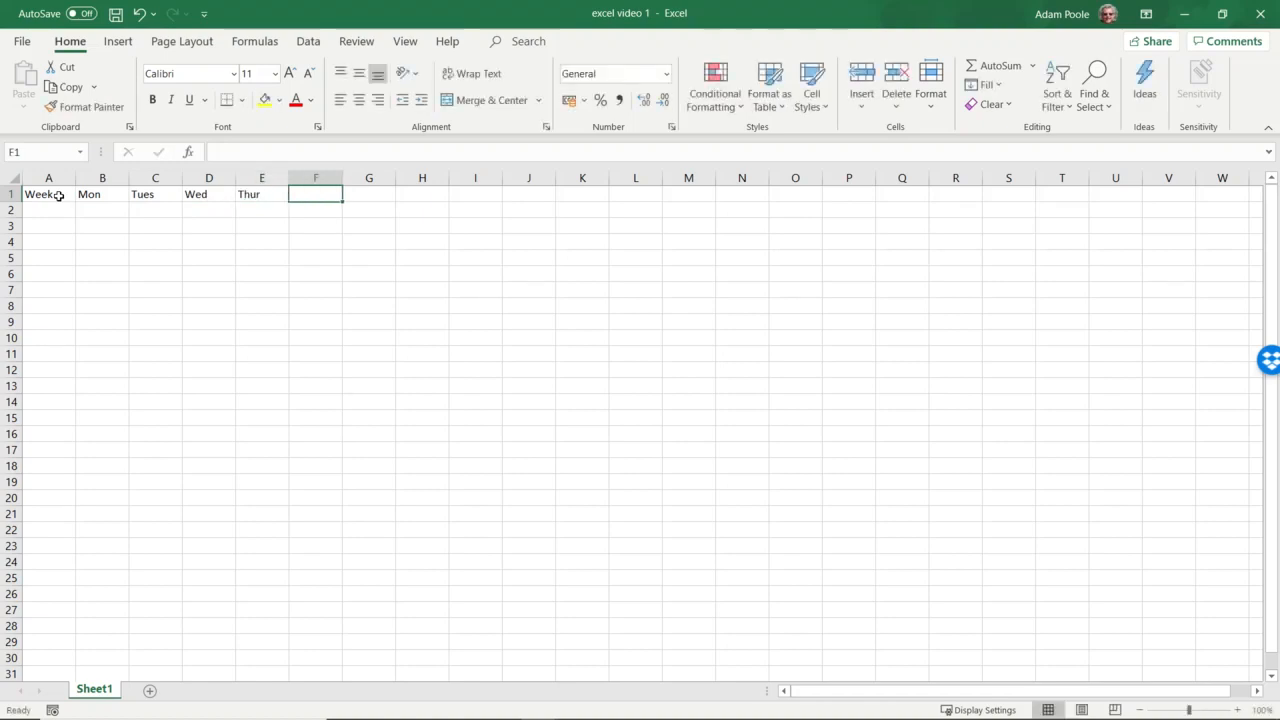
{"action": "type", "text": "Fri"}
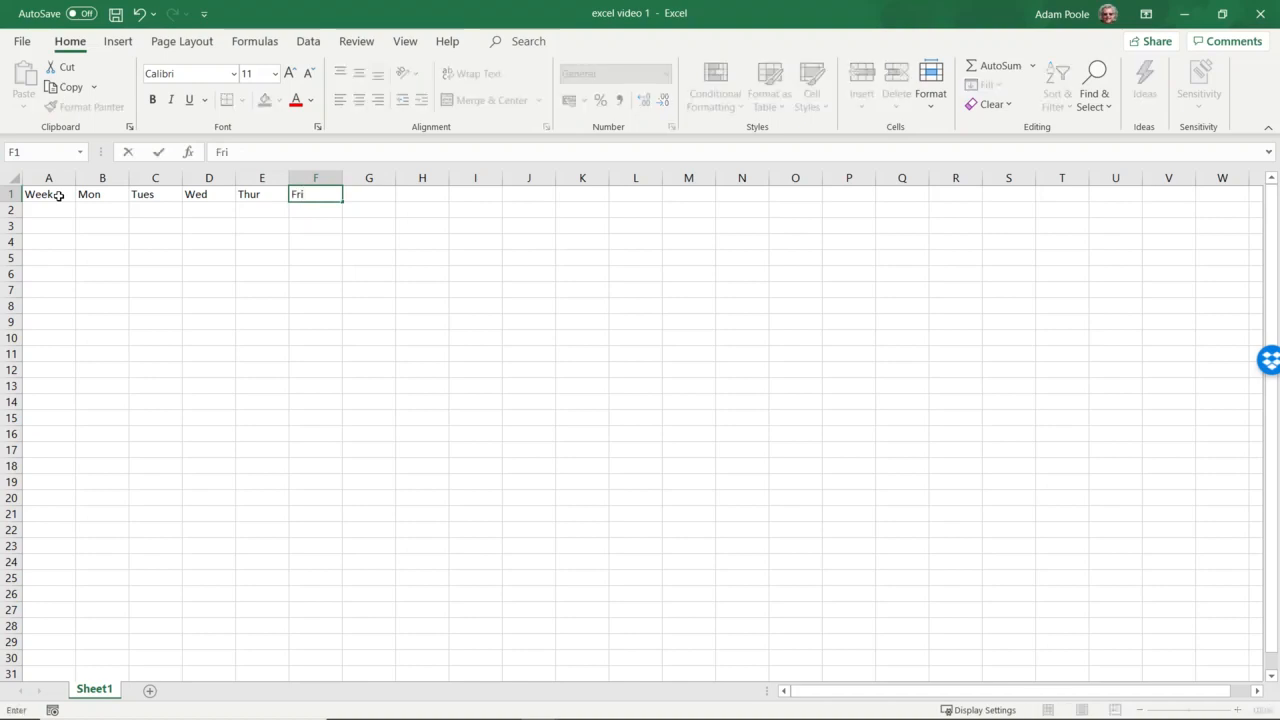
{"action": "key", "text": "Tab"}
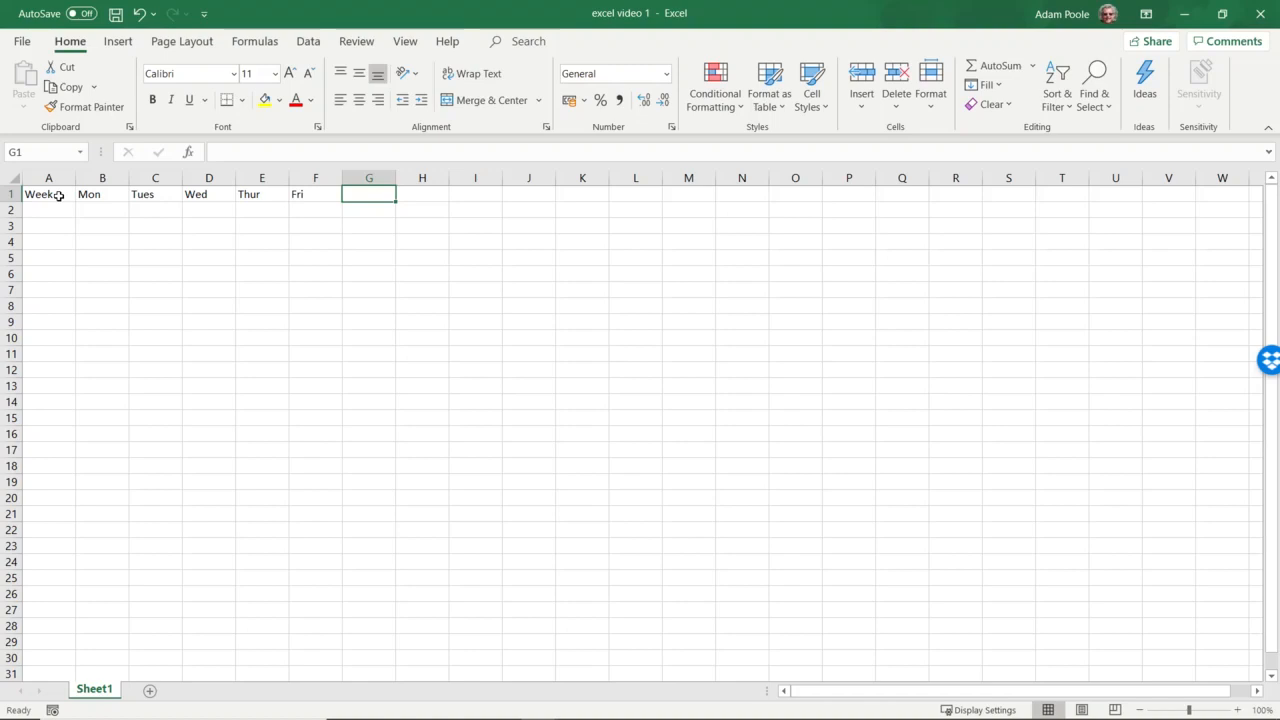
- Go back to cell F1, enter Fri again and move on to cell G1
{"action": "key", "text": "Left"}
{"action": "type", "text": "F"}
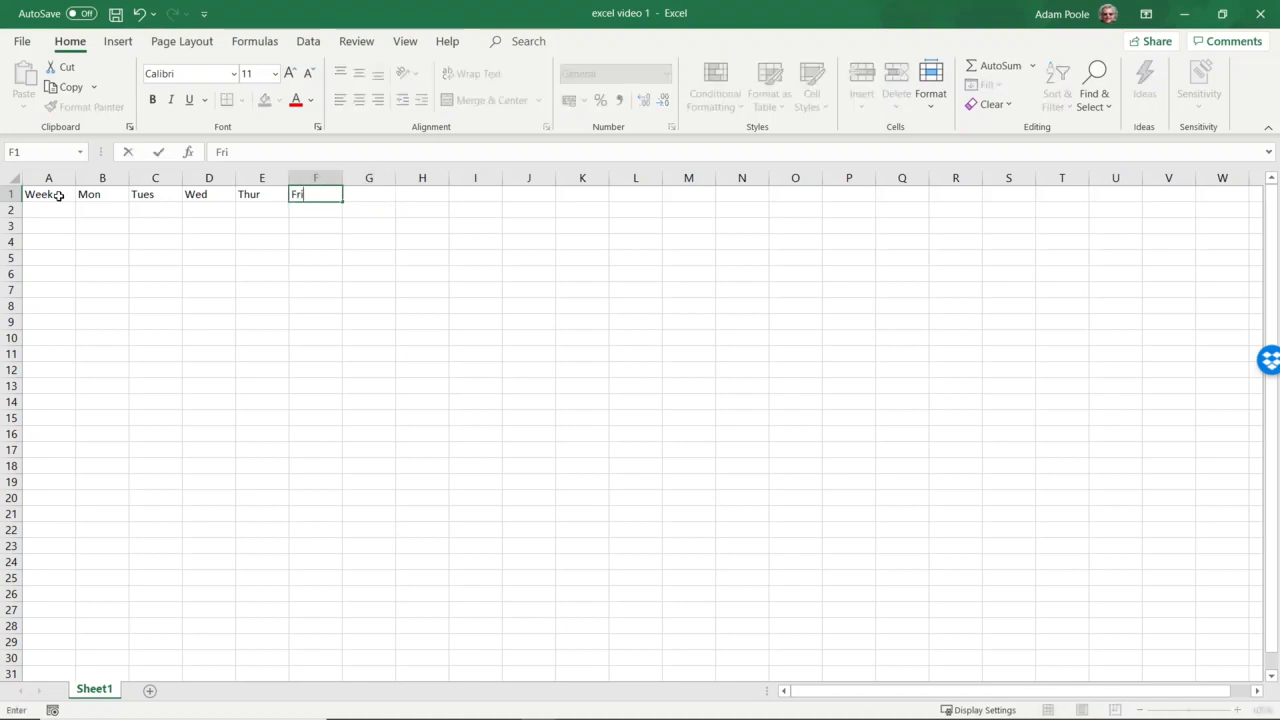
{"action": "key", "text": "Return"}
{"action": "key", "text": "Up"}
{"action": "key", "text": "Right"}
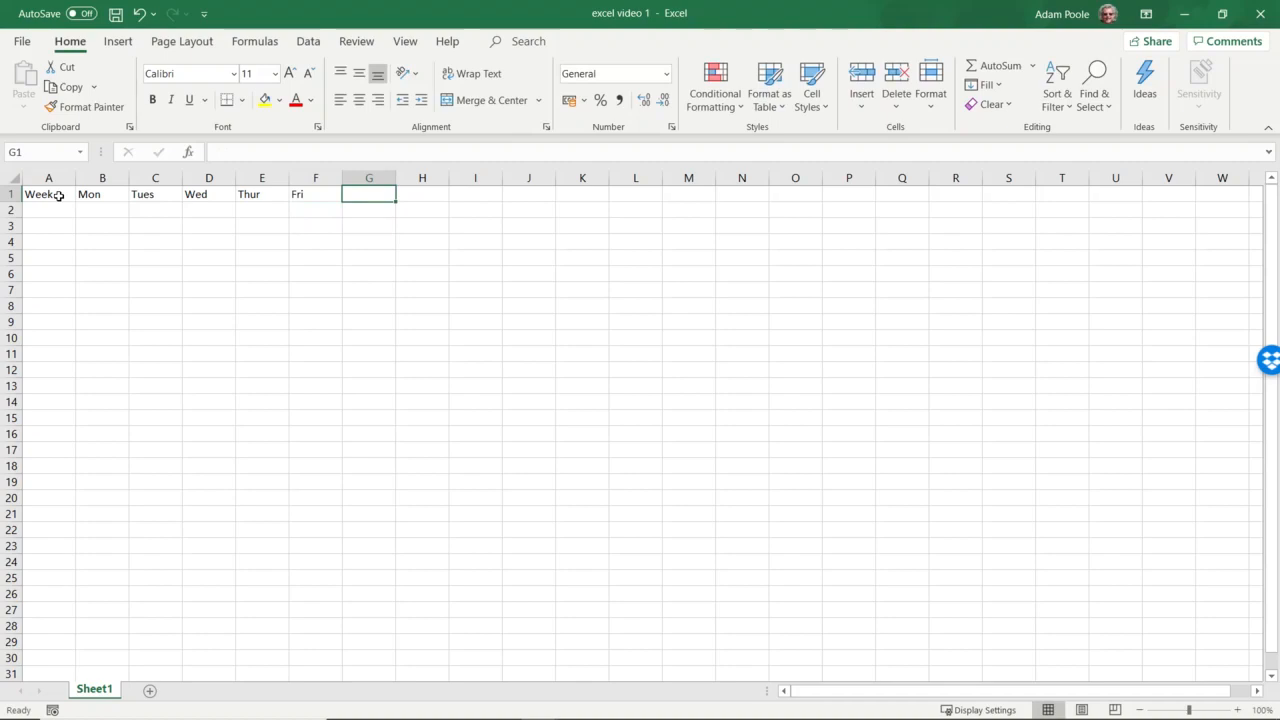
- Enter the headers Total, Value and Avergae in cells G1 to I1
{"action": "type", "text": "Total"}
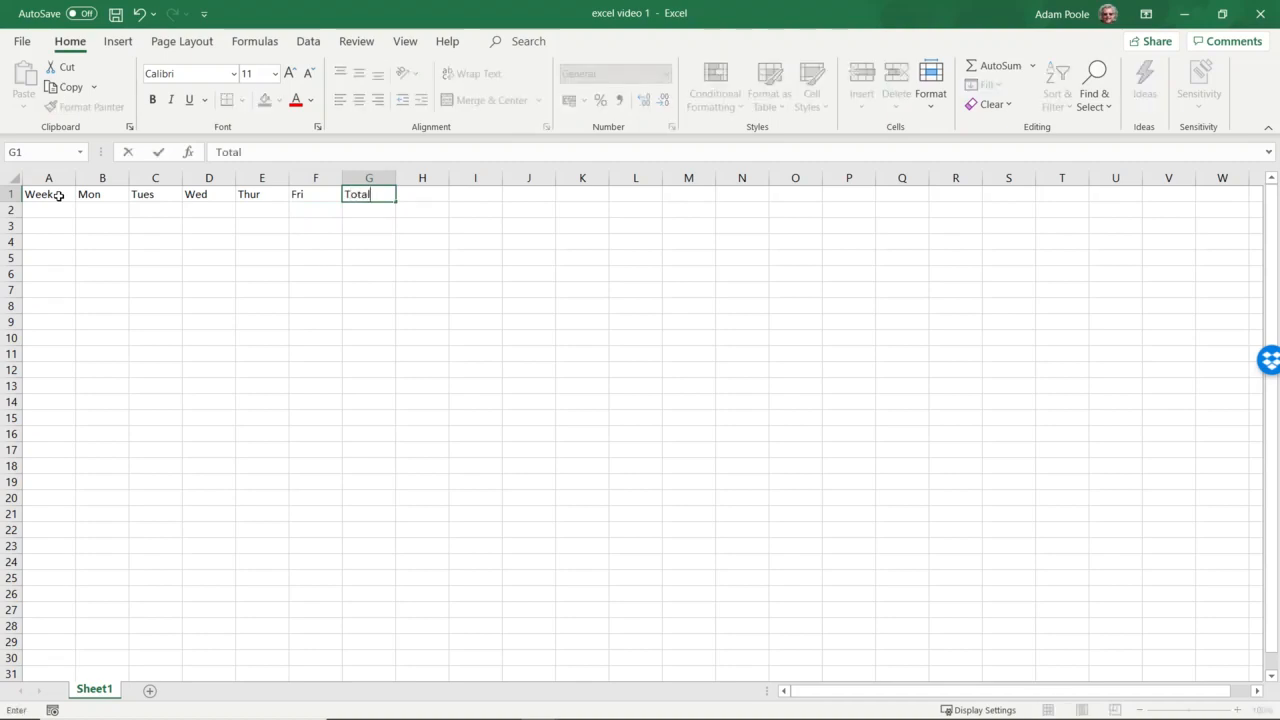
{"action": "key", "text": "Right"}
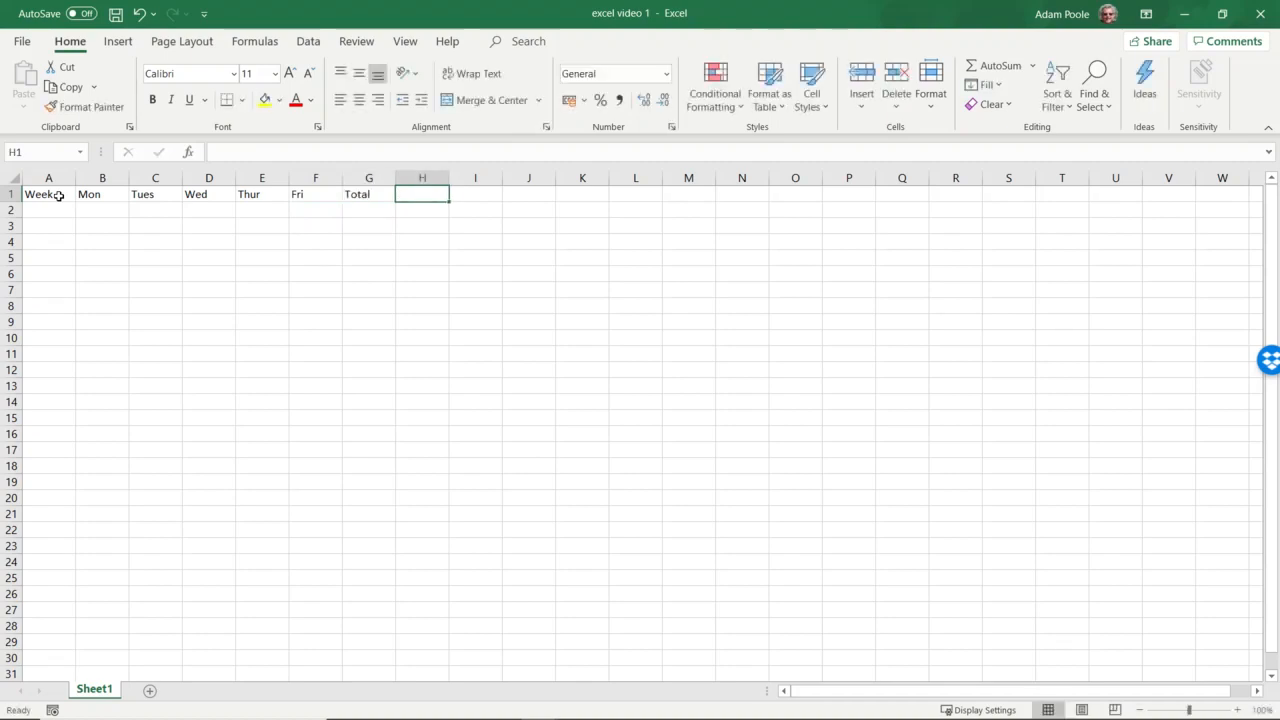
{"action": "type", "text": "Value"}
{"action": "key", "text": "Right"}
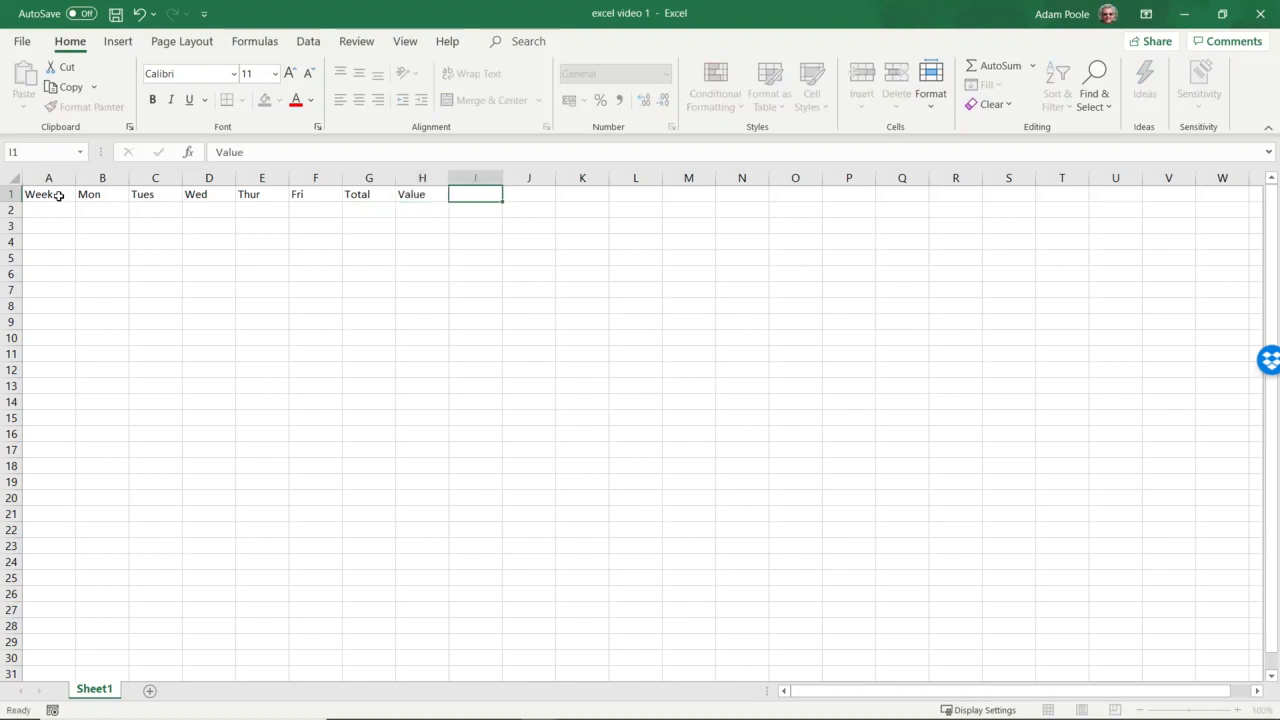
{"action": "type", "text": "Avergae"}
{"action": "key", "text": "Right"}
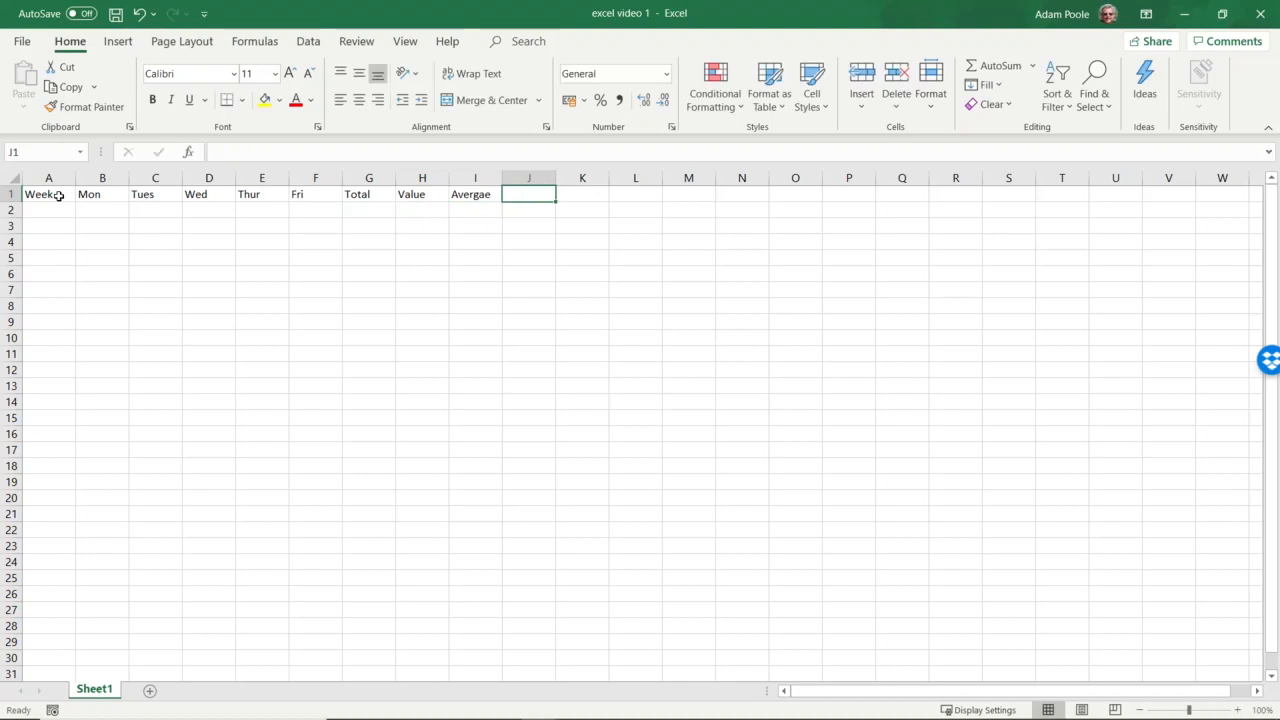
- Correct the misspelled header in cell I1 to Average
{"action": "left_click", "coordinate": [472, 196]}
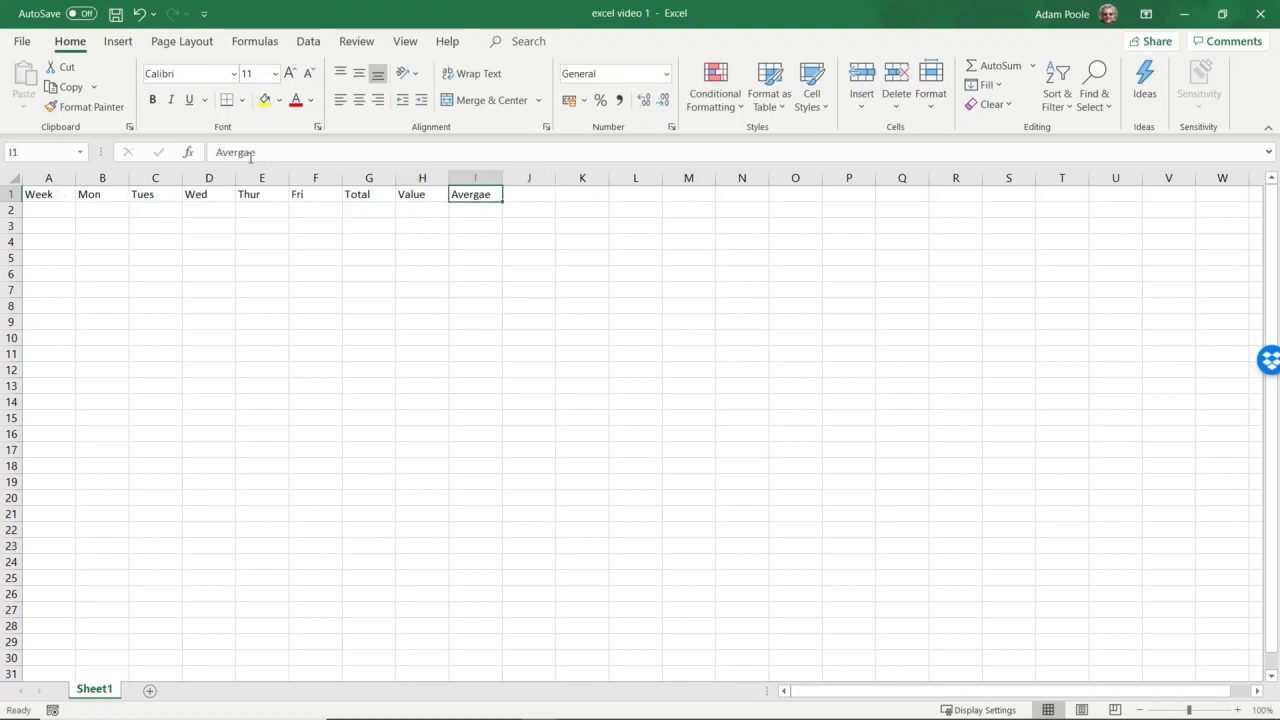
{"action": "left_click", "coordinate": [250, 155]}
{"action": "key", "text": "BackSpace"}
{"action": "type", "text": "0"}
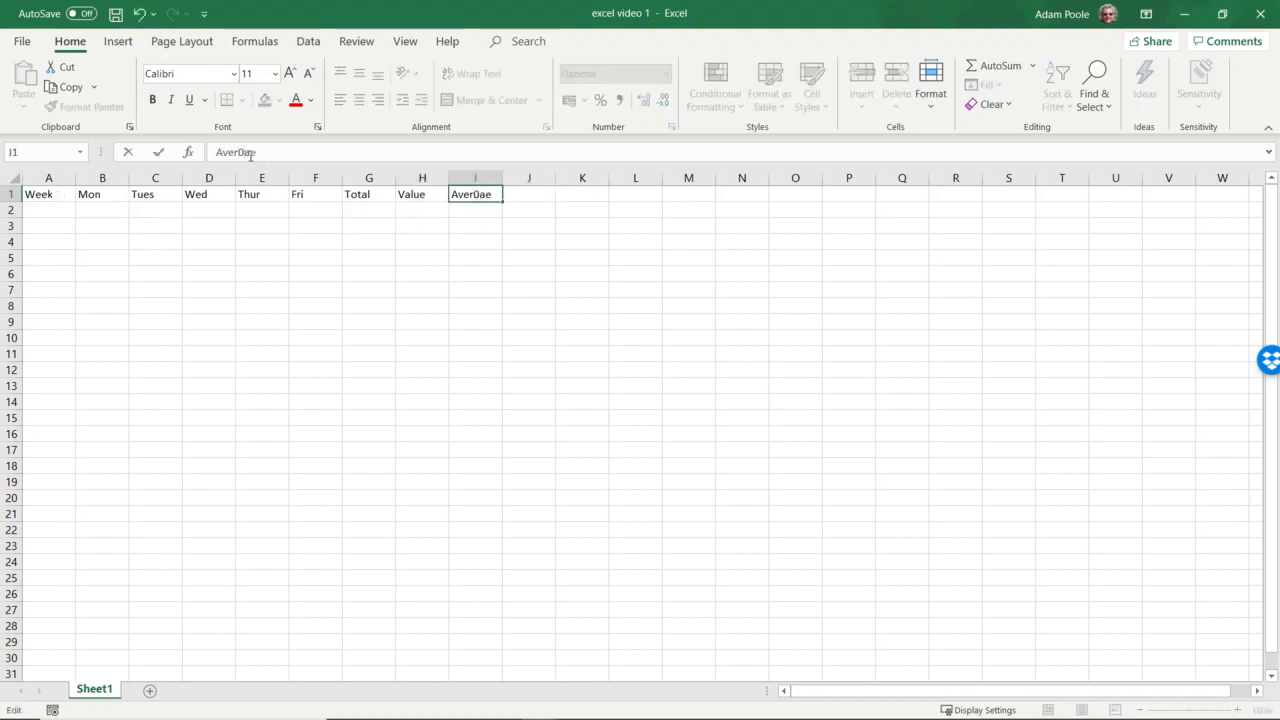
{"action": "key", "text": "BackSpace"}
{"action": "type", "text": "g"}
{"action": "left_click", "coordinate": [71, 199]}
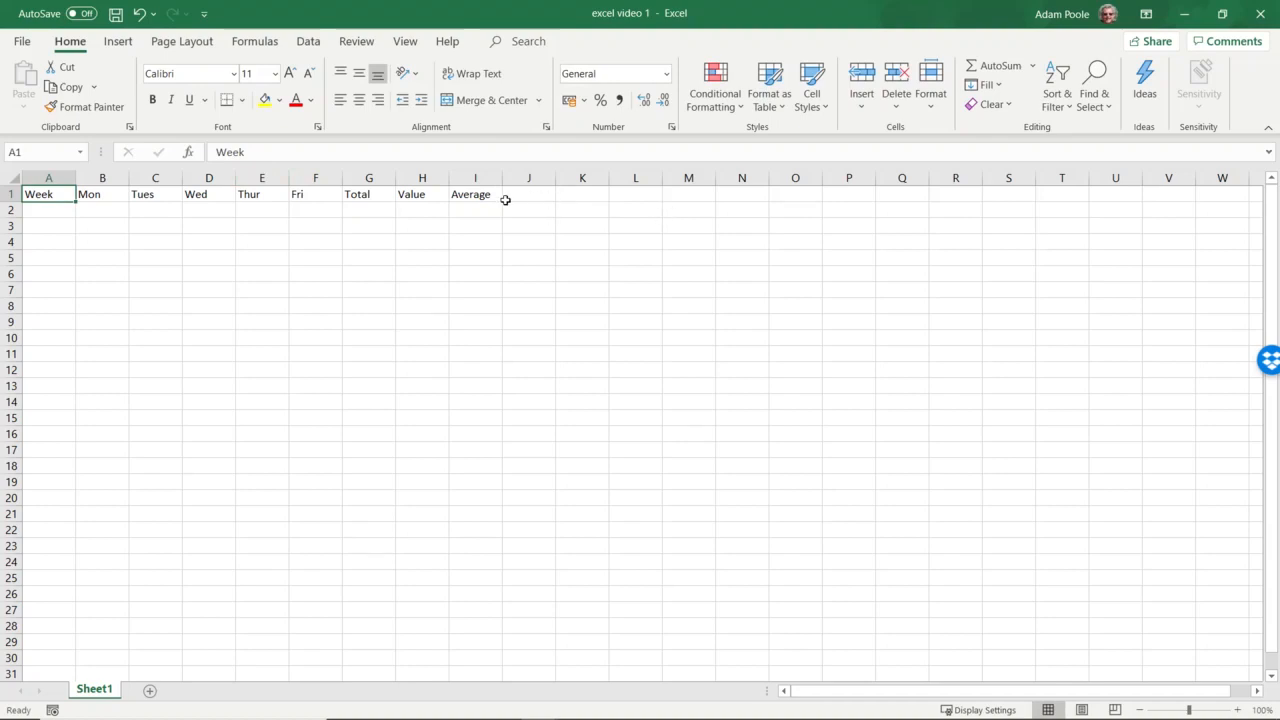
- Center the header text across cells A1 to I1
{"action": "left_click_drag", "start_coordinate": [502, 196], "coordinate": [57, 200]}
{"action": "left_click", "coordinate": [446, 277]}
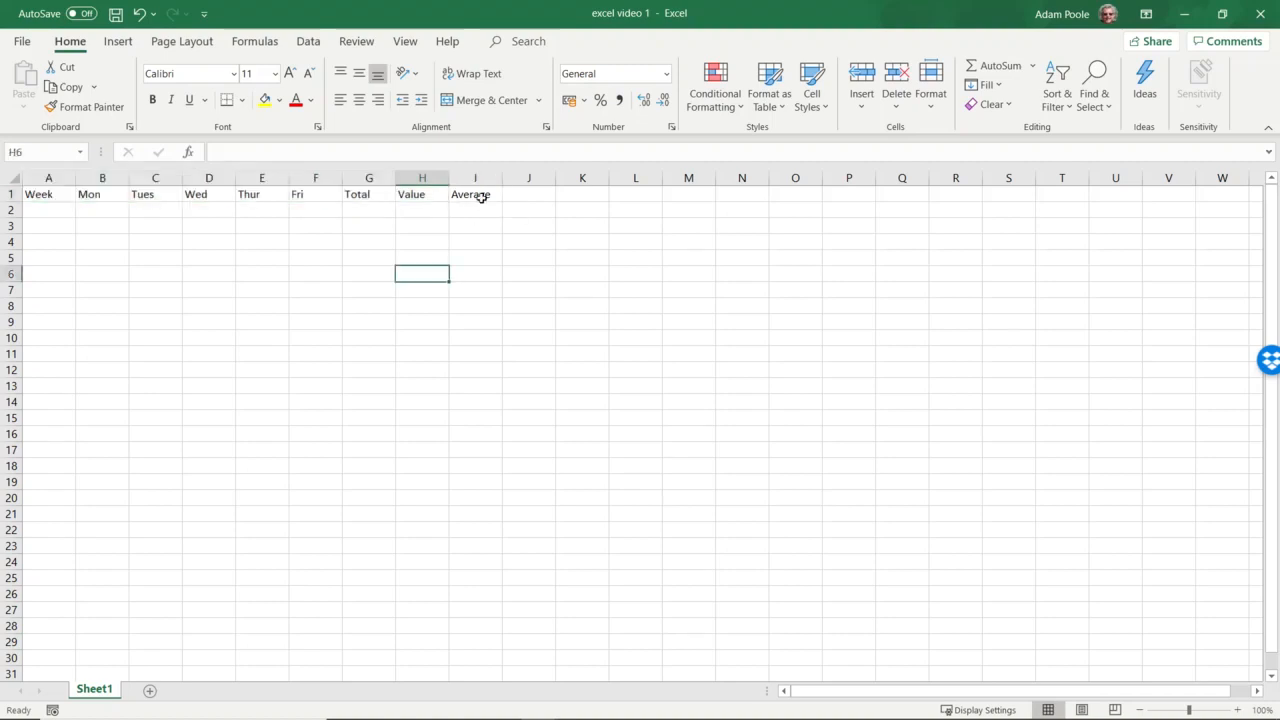
{"action": "left_click", "coordinate": [482, 197]}
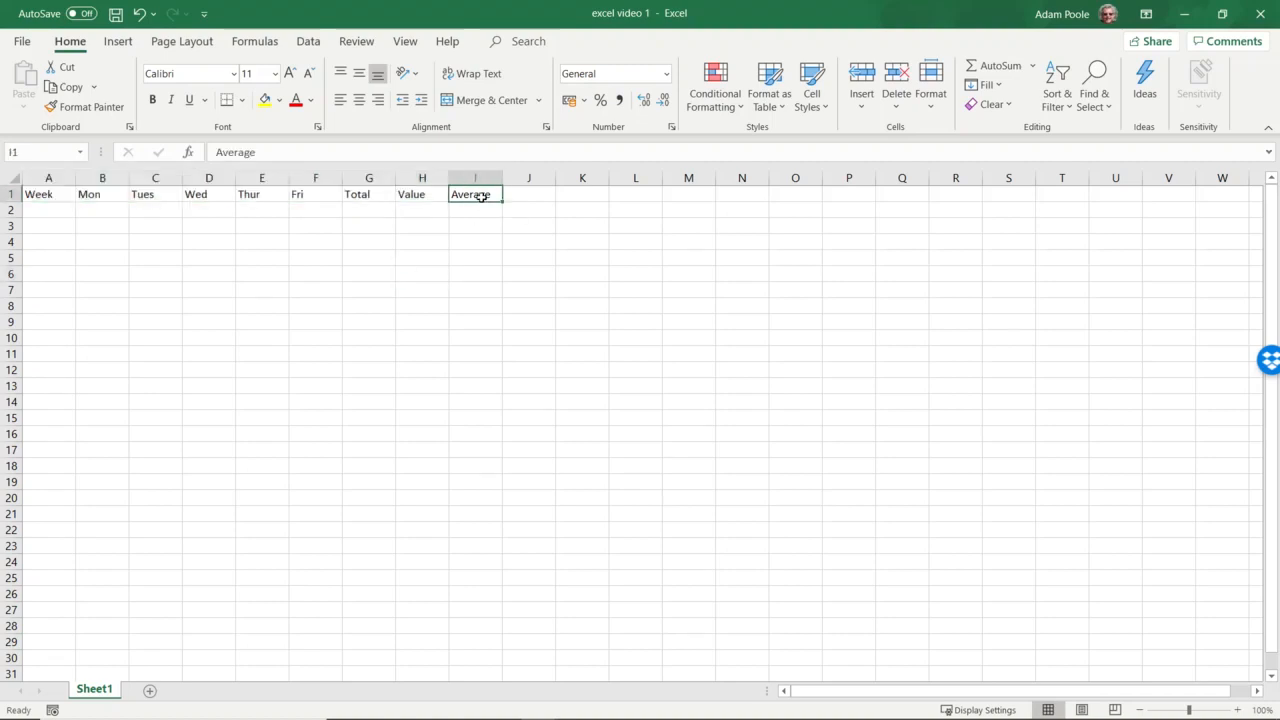
{"action": "left_click_drag", "start_coordinate": [482, 197], "coordinate": [64, 196]}
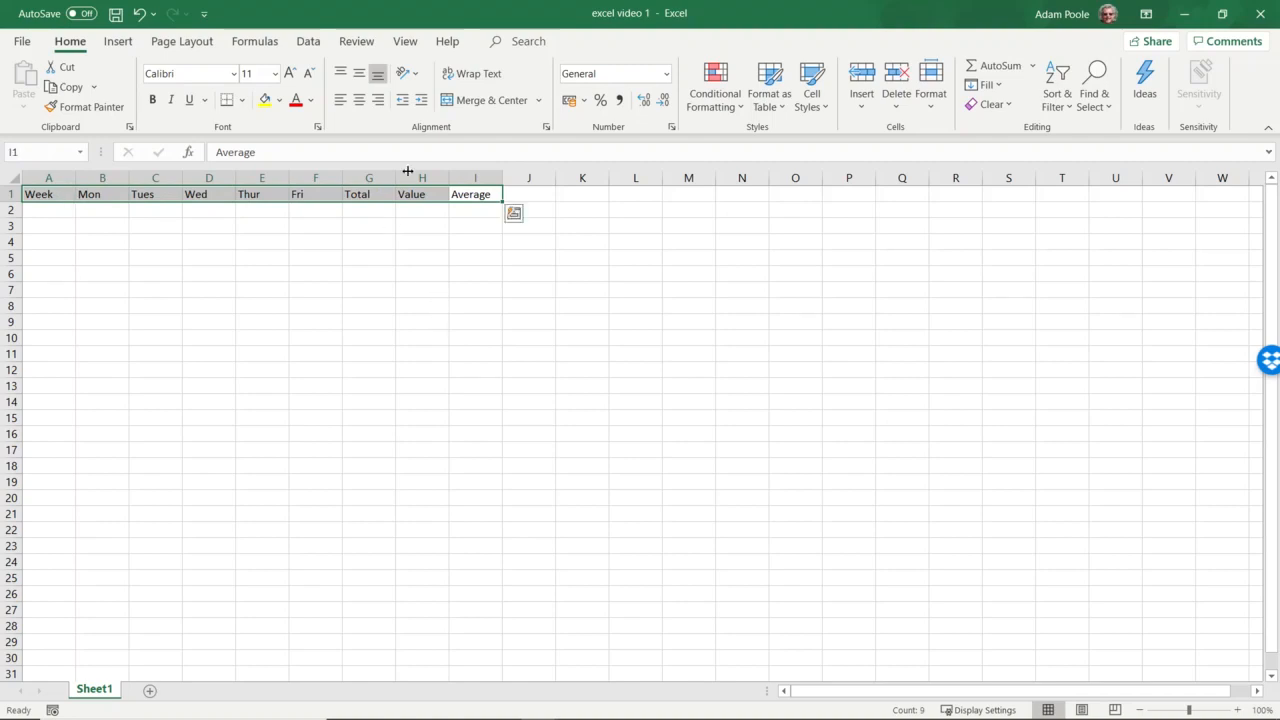
{"action": "left_click", "coordinate": [360, 102]}
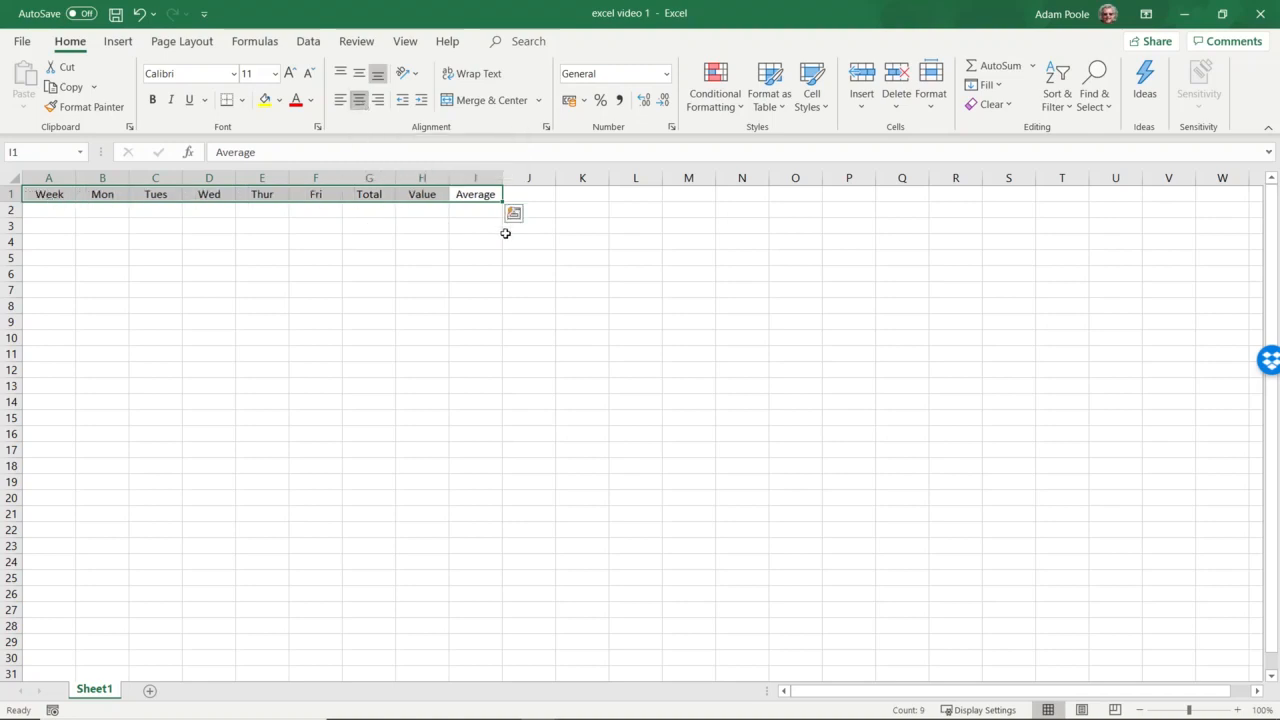
- Enter the week numbers 1, 2 and 3 in cells A2 to A4
{"action": "left_click", "coordinate": [57, 215]}
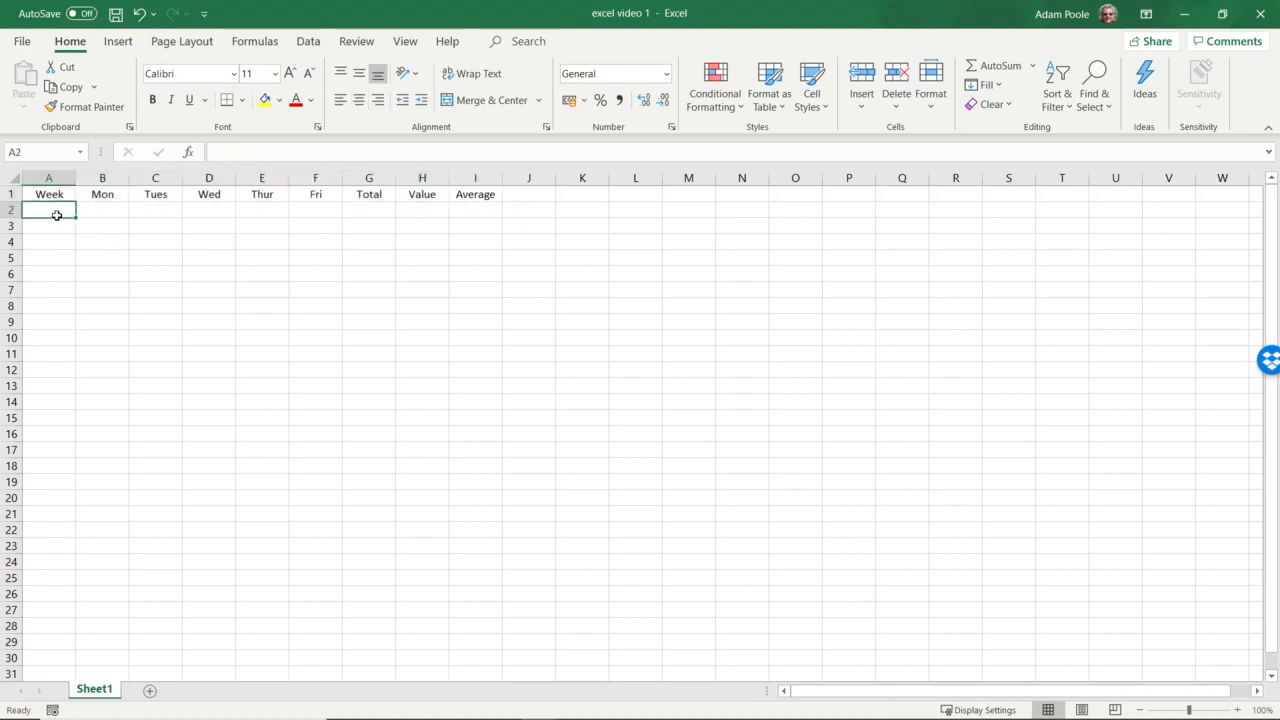
{"action": "type", "text": "1"}
{"action": "key", "text": "Return"}
{"action": "type", "text": "2"}
{"action": "key", "text": "Return"}
{"action": "type", "text": "3"}
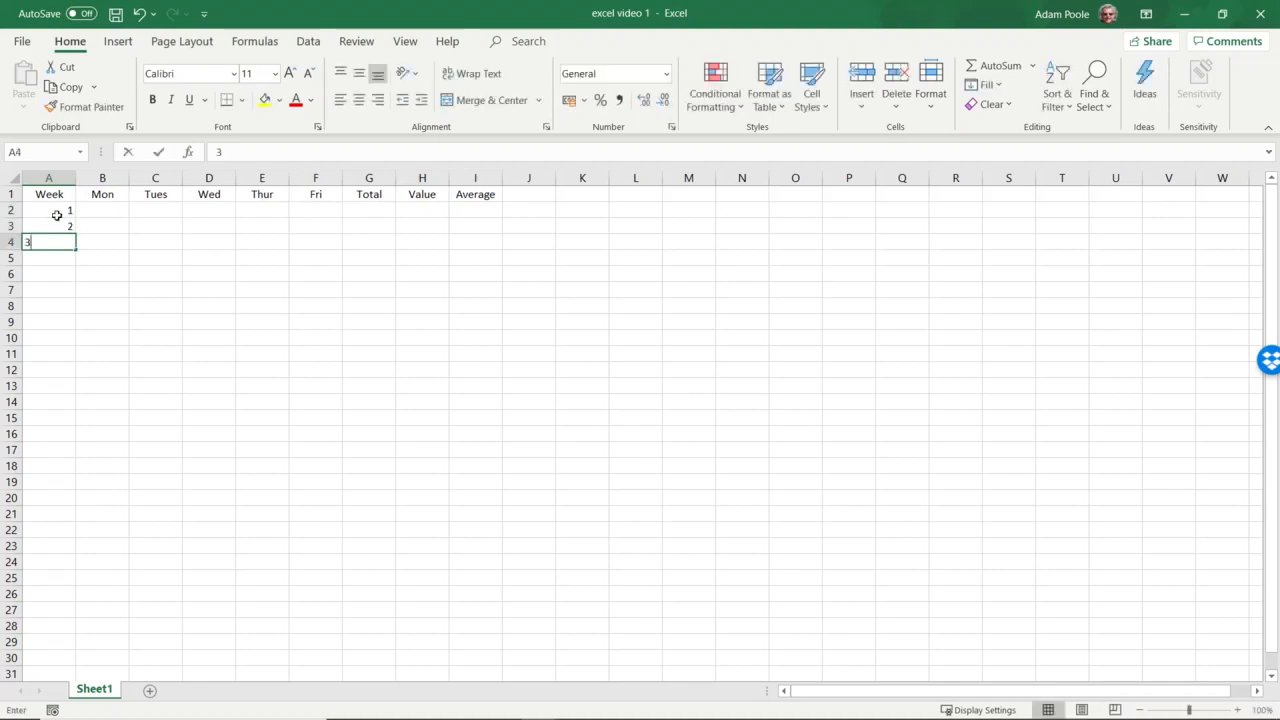
{"action": "key", "text": "ctrl+Return"}
- Undo the three week number entries in cells A2 to A4
{"action": "left_click", "coordinate": [141, 14]}
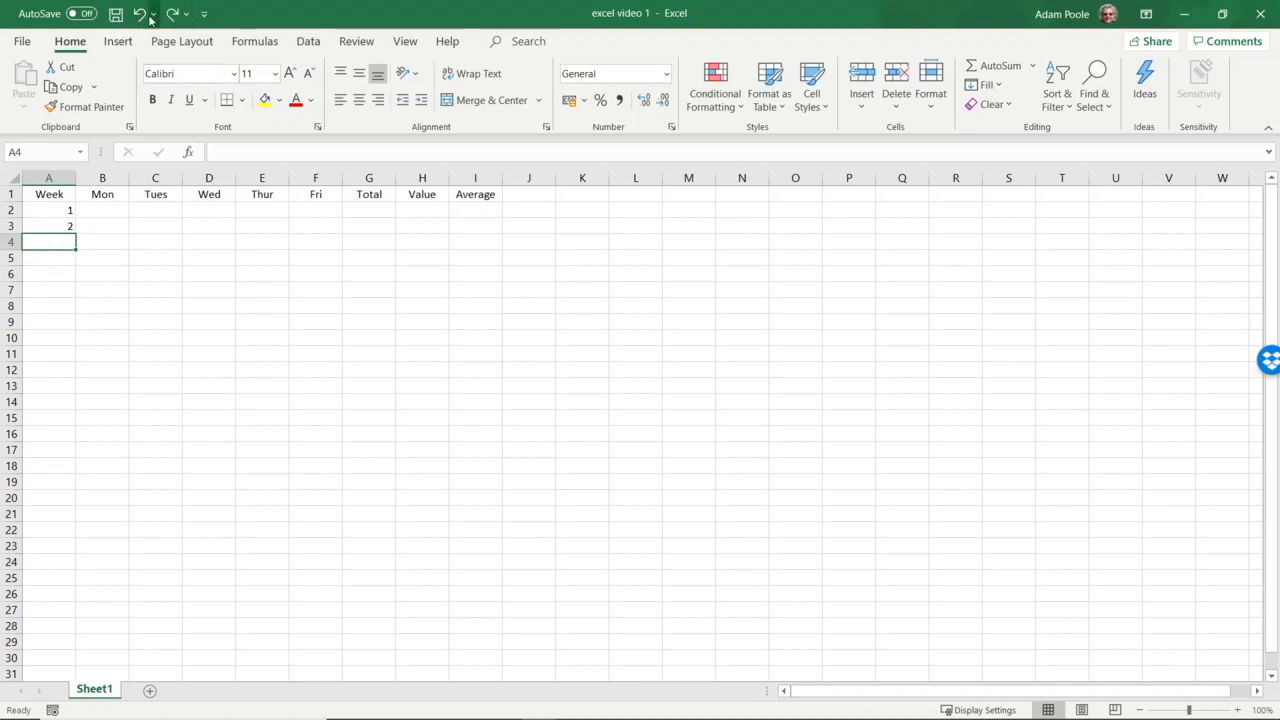
{"action": "left_click", "coordinate": [141, 14]}
{"action": "left_click", "coordinate": [141, 14]}
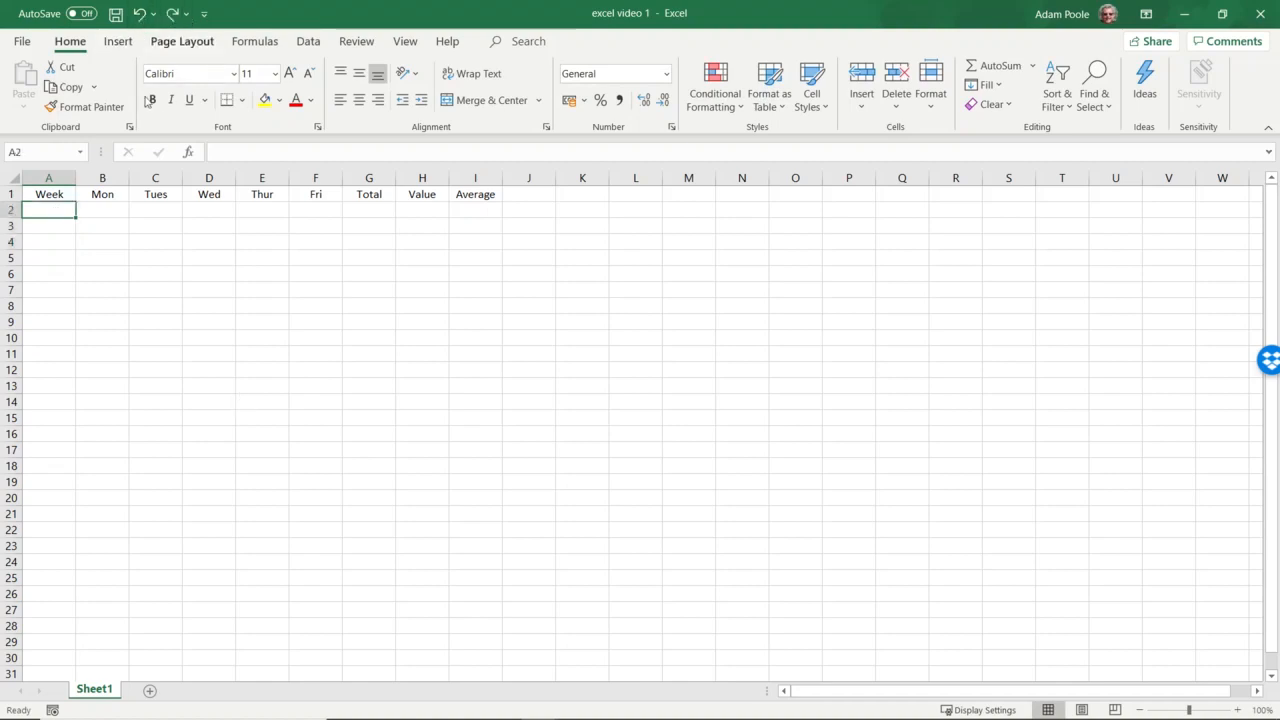
- Enter 1, 2 and 3 again down the Week column from cell A2
{"action": "double_click", "coordinate": [60, 217]}
{"action": "type", "text": "1"}
{"action": "key", "text": "Return"}
{"action": "type", "text": "2"}
{"action": "key", "text": "Return"}
{"action": "type", "text": "3"}
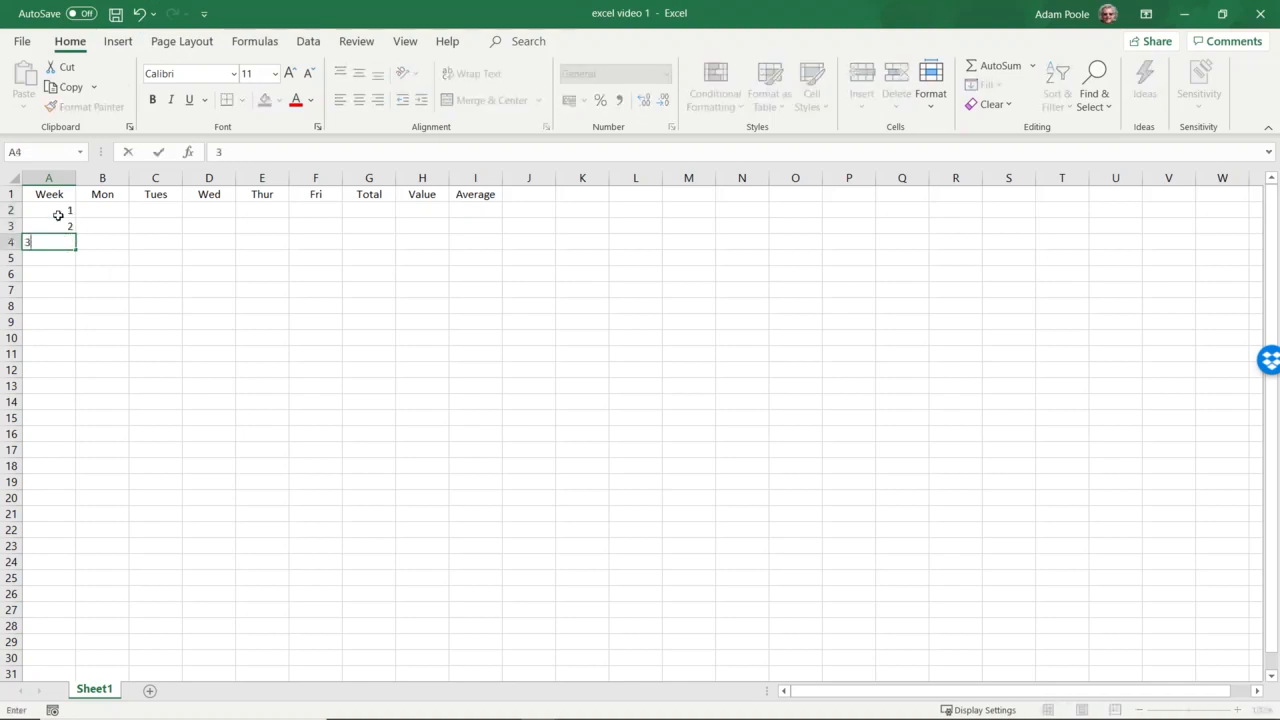
{"action": "left_click", "coordinate": [156, 273]}
- Clear the contents of the week number cells A2 to A4
{"action": "left_click_drag", "start_coordinate": [72, 214], "coordinate": [70, 251]}
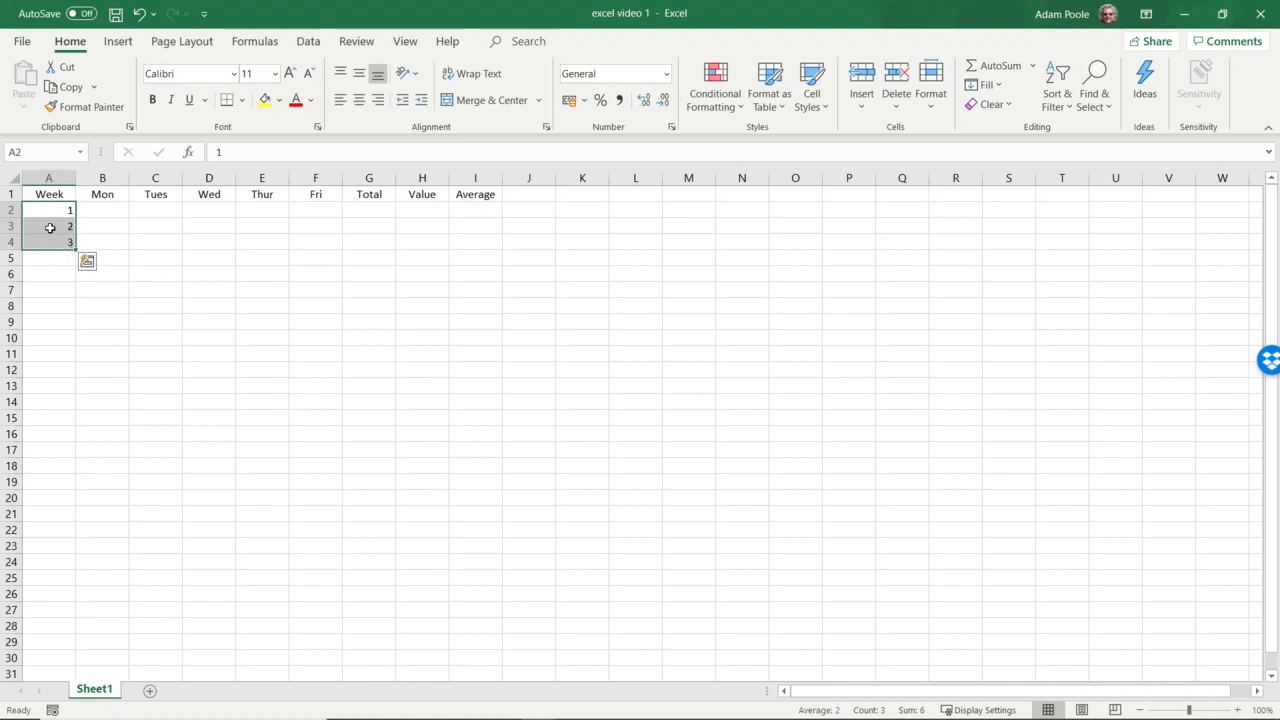
{"action": "right_click", "coordinate": [50, 228]}
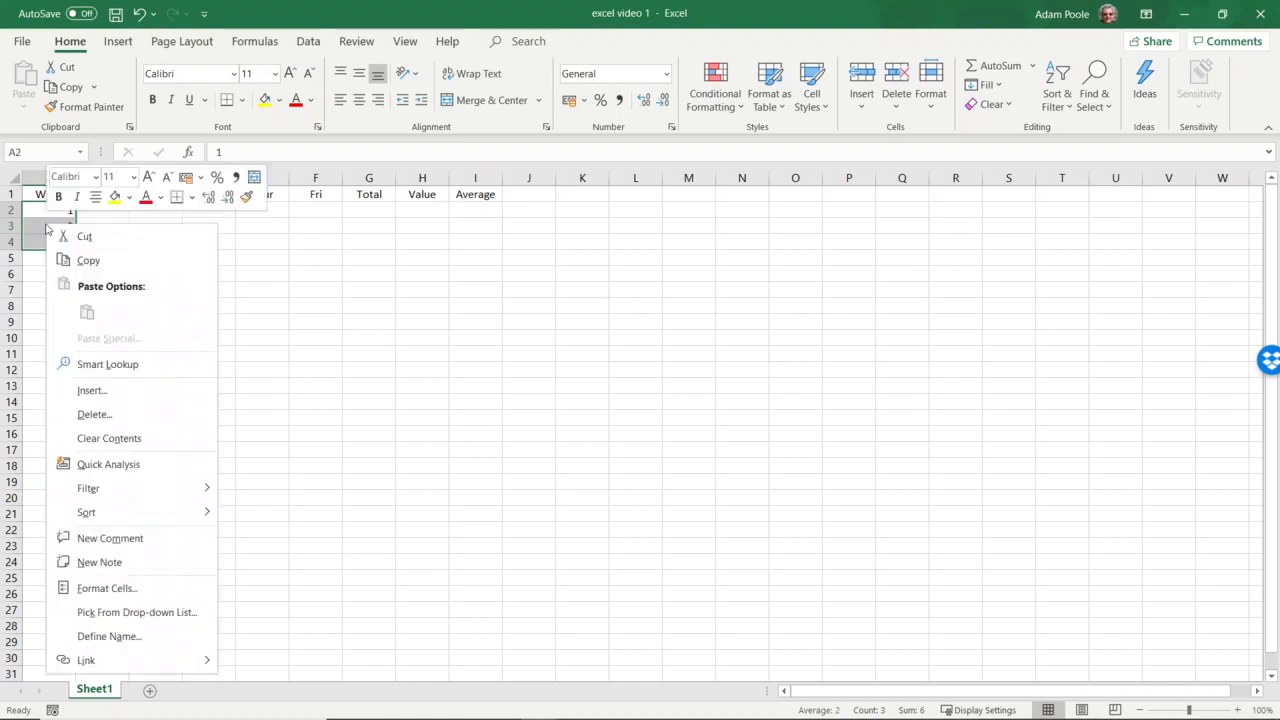
{"action": "left_click", "coordinate": [100, 438]}
- Enter 1 in cell A2 and auto-fill it down to A13 as a series for weeks 1 to 12
{"action": "left_click", "coordinate": [58, 211]}
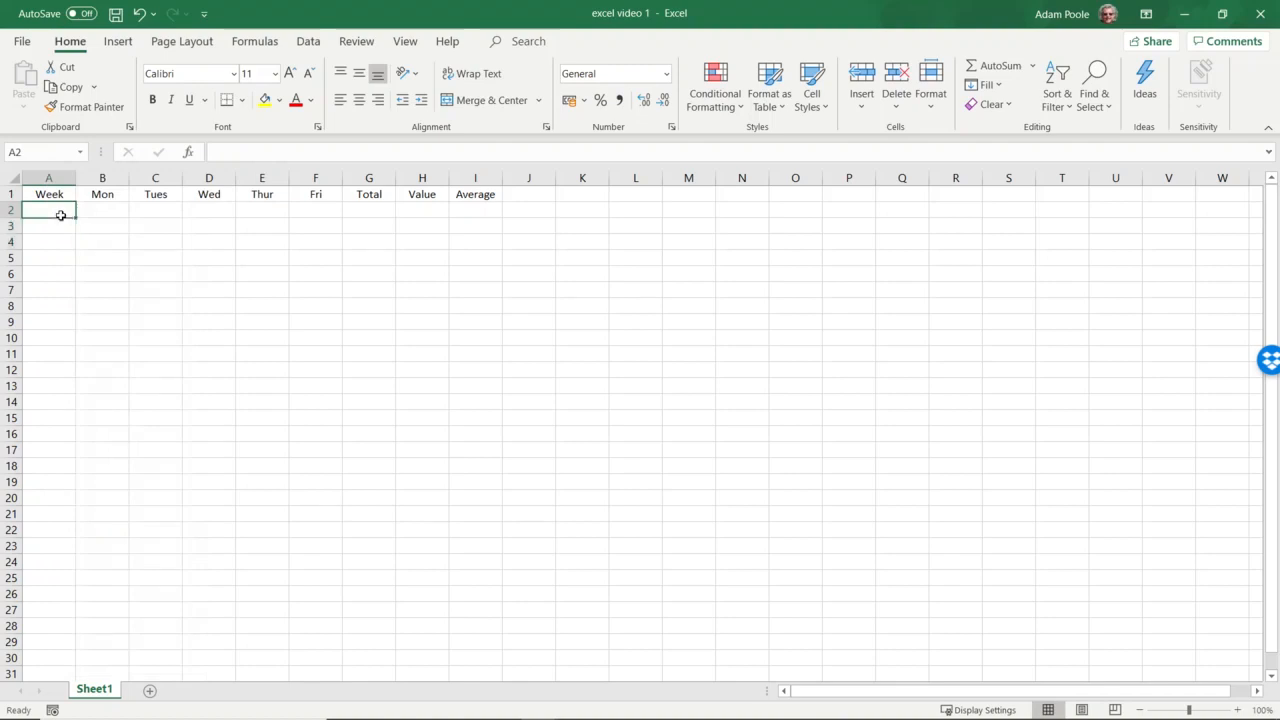
{"action": "type", "text": "1"}
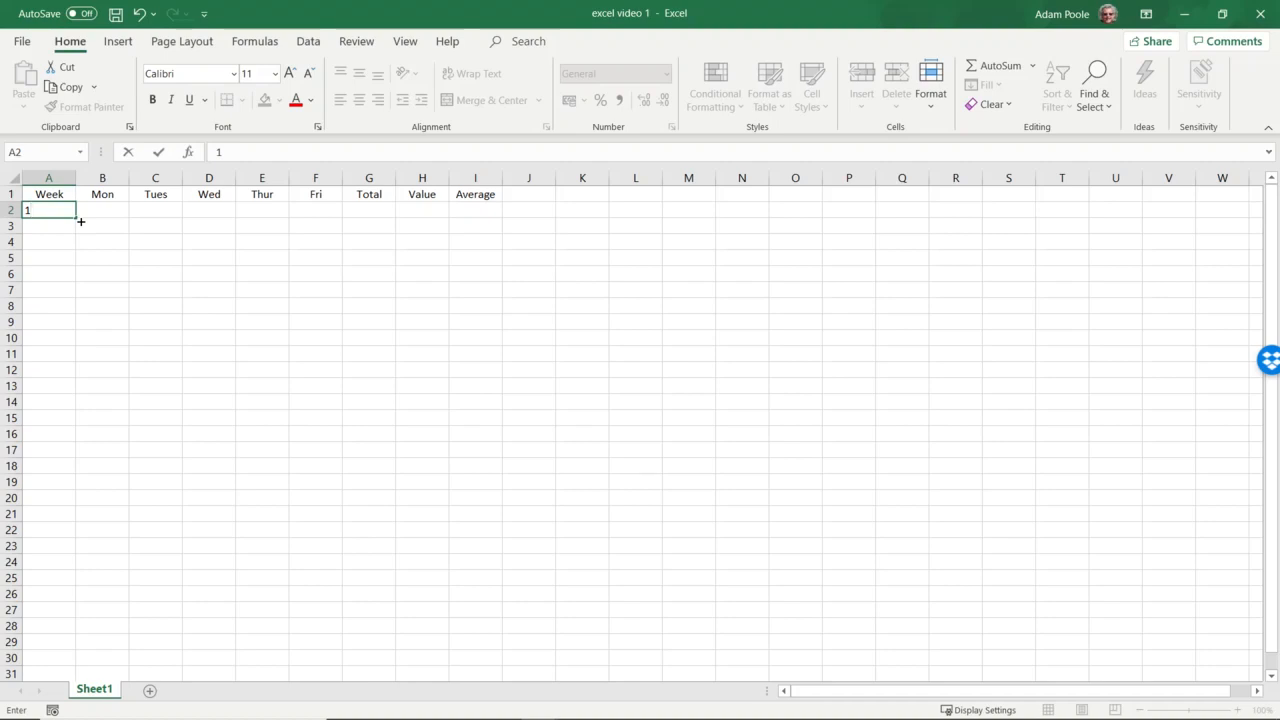
{"action": "left_click_drag", "start_coordinate": [81, 221], "coordinate": [74, 403]}
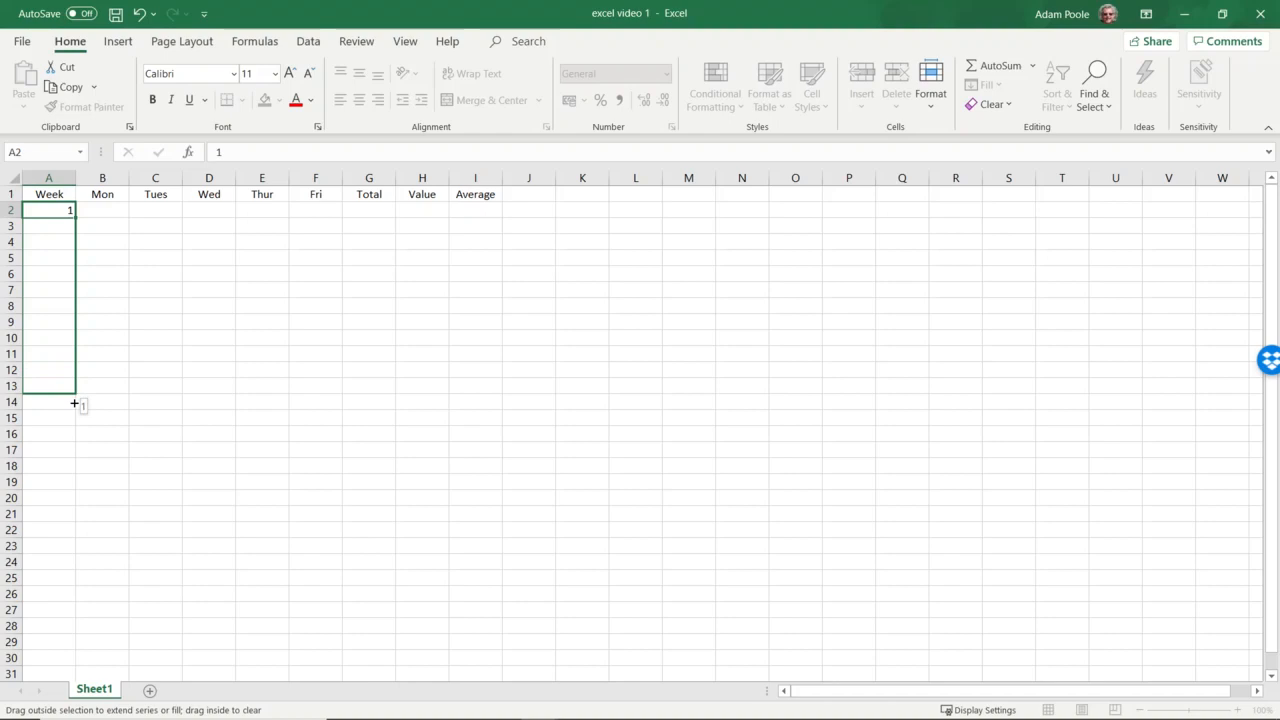
{"action": "left_click_drag", "start_coordinate": [74, 403], "coordinate": [74, 403]}
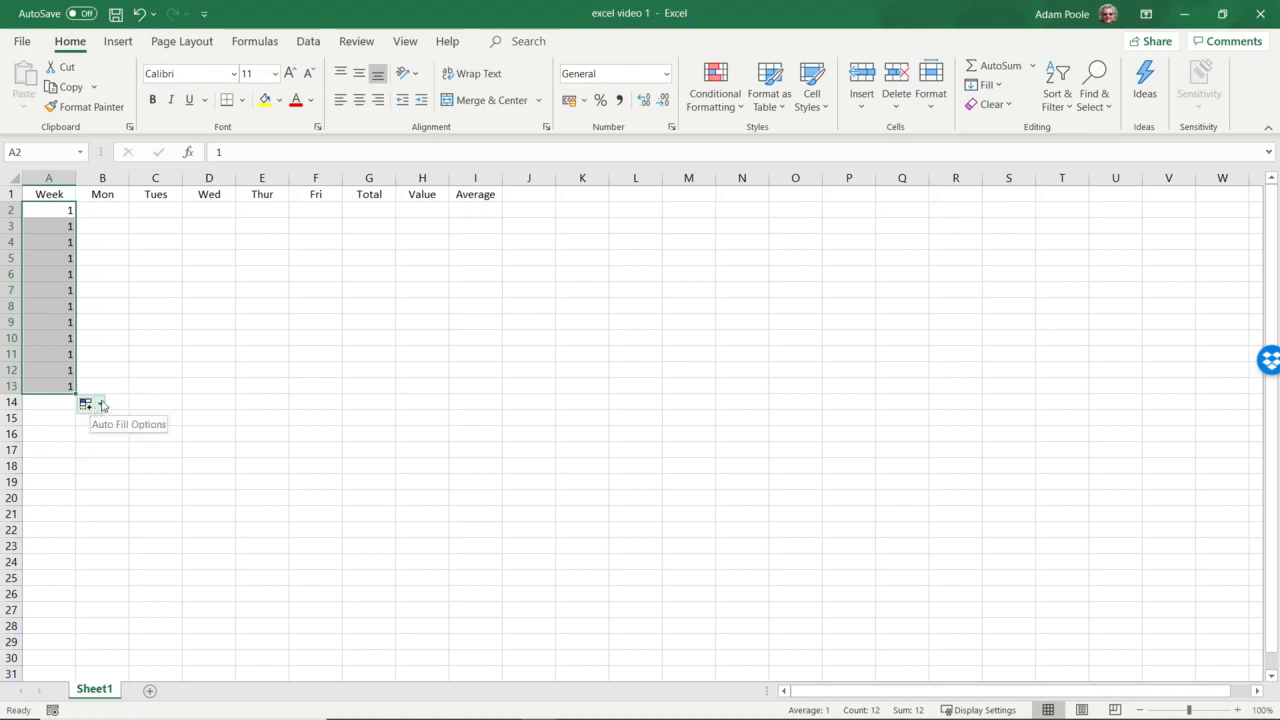
{"action": "left_click", "coordinate": [101, 405]}
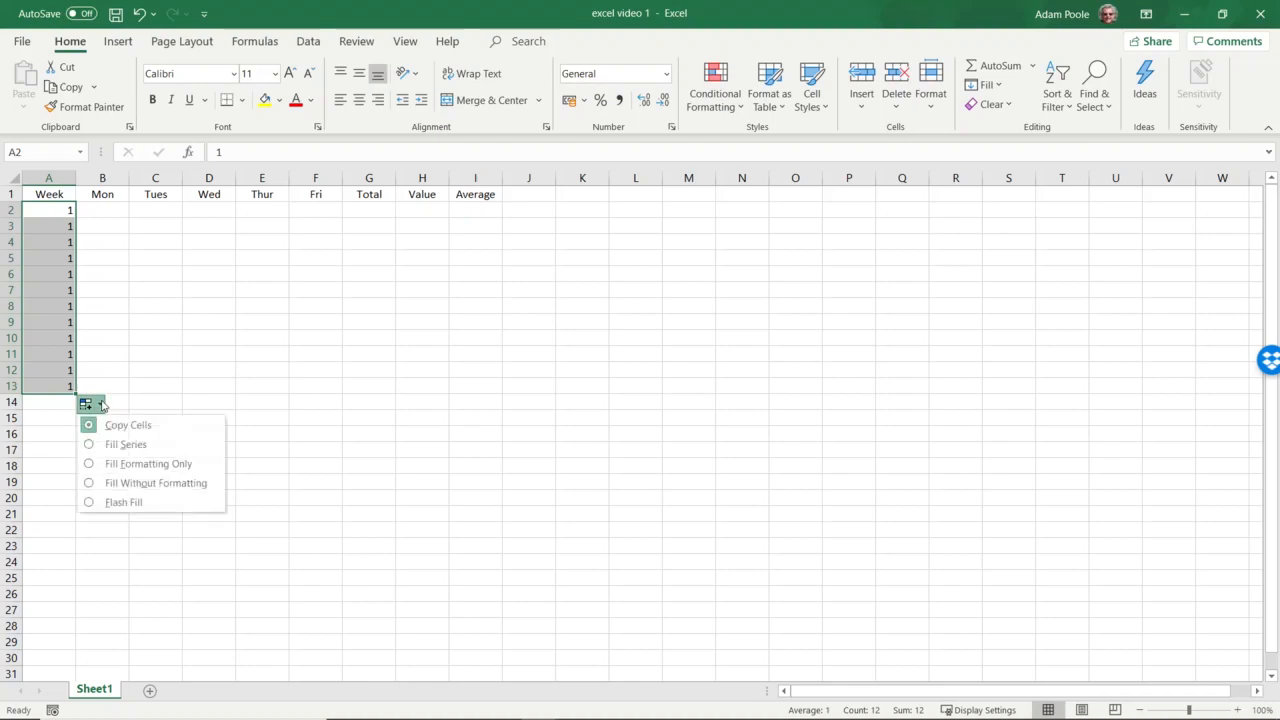
{"action": "left_click", "coordinate": [113, 444]}
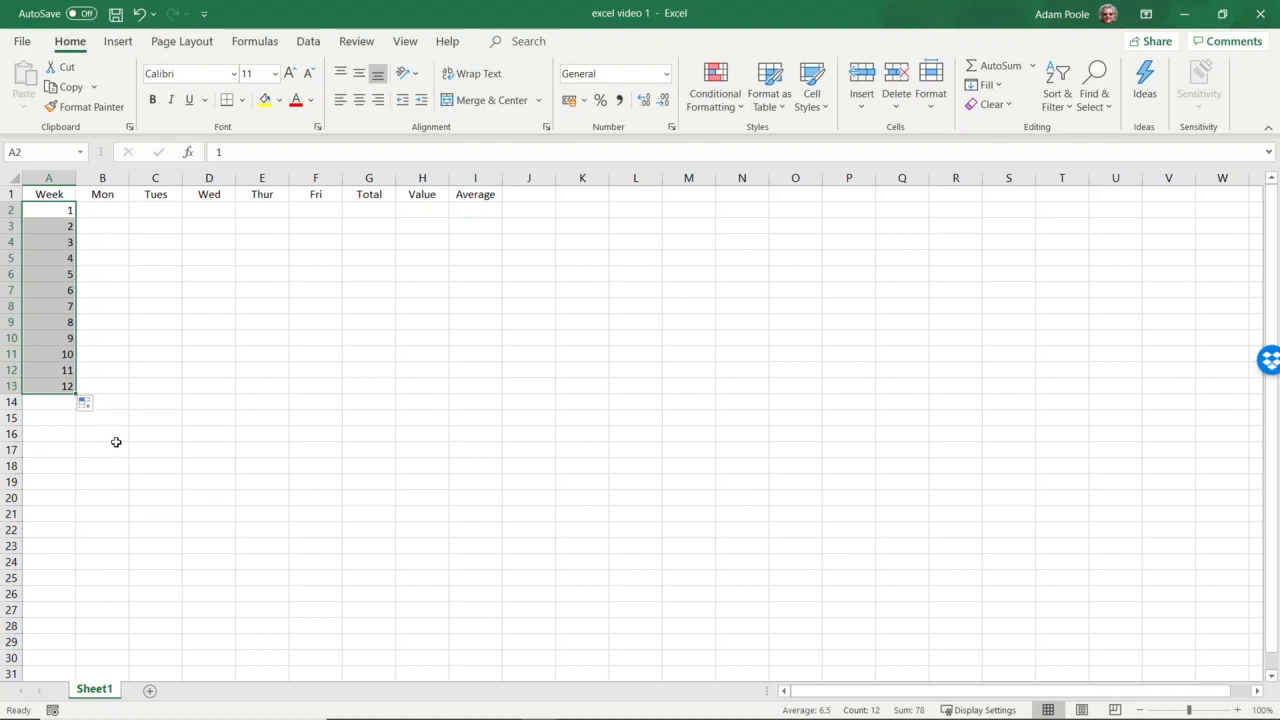
{"action": "left_click", "coordinate": [234, 404]}
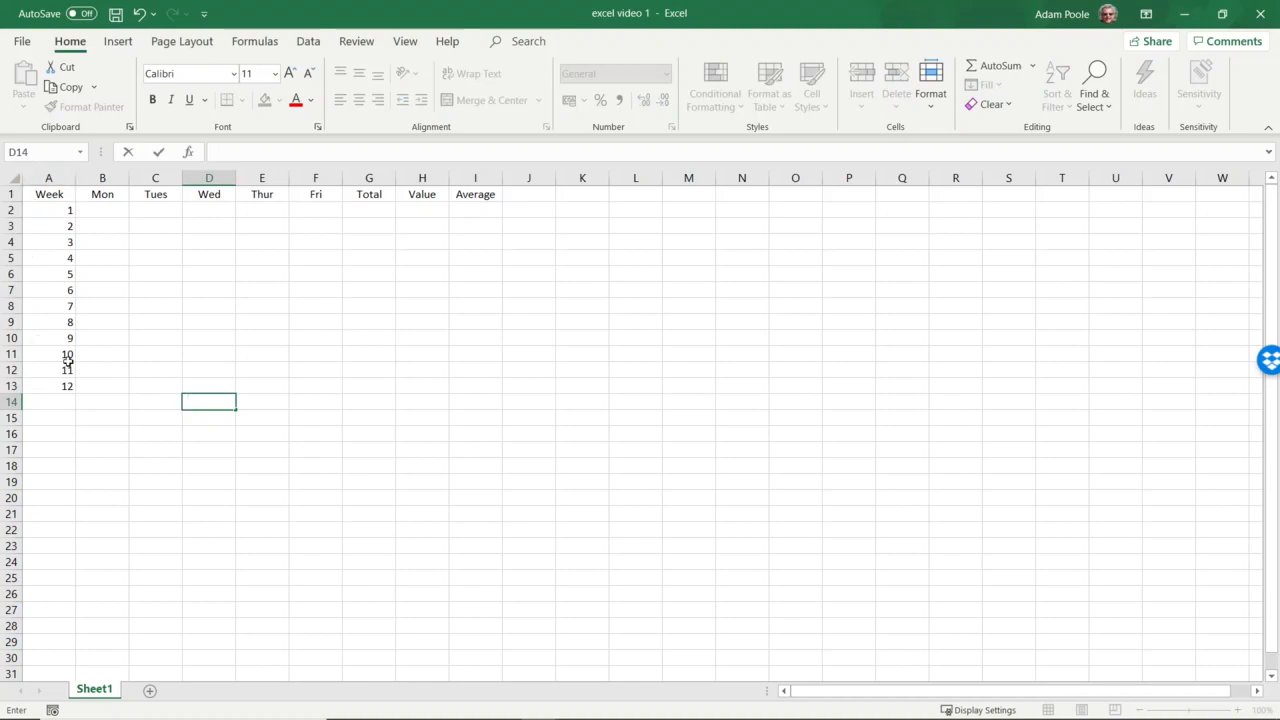
- Enter Total in cell A14 below the week numbers and left-align the week numbers in A2 to A13
{"action": "left_click", "coordinate": [49, 401]}
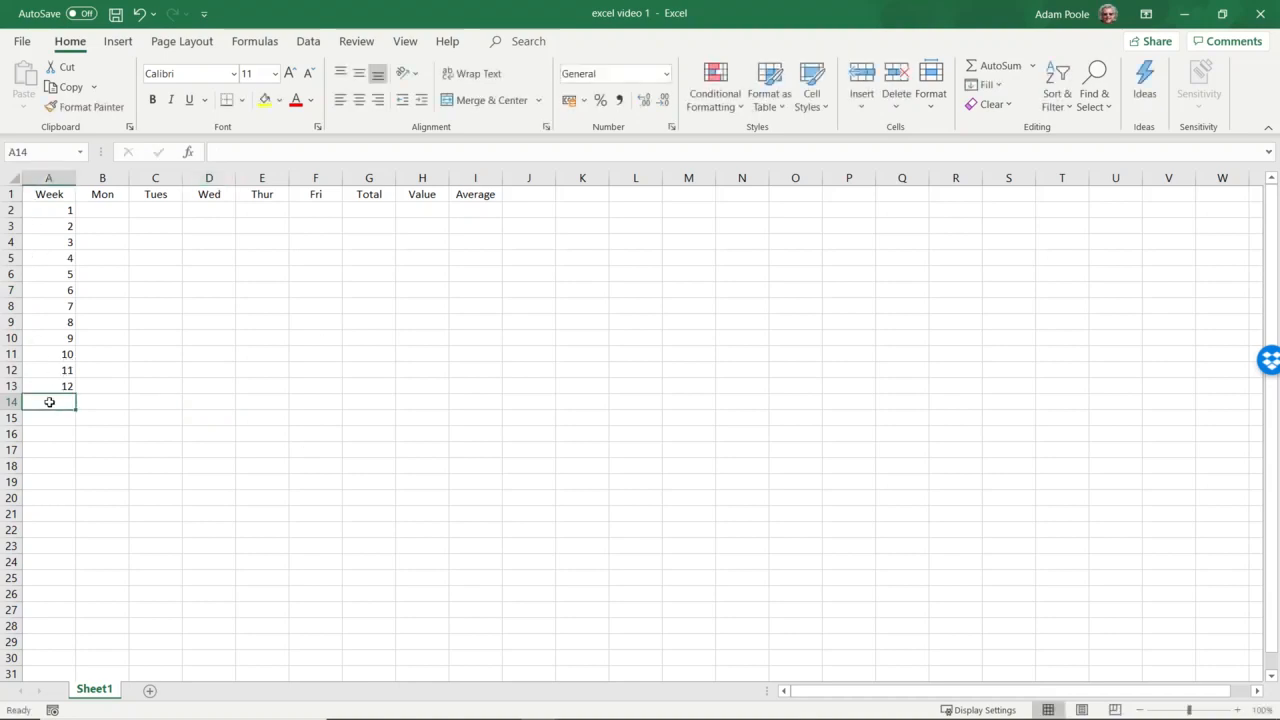
{"action": "type", "text": "Total"}
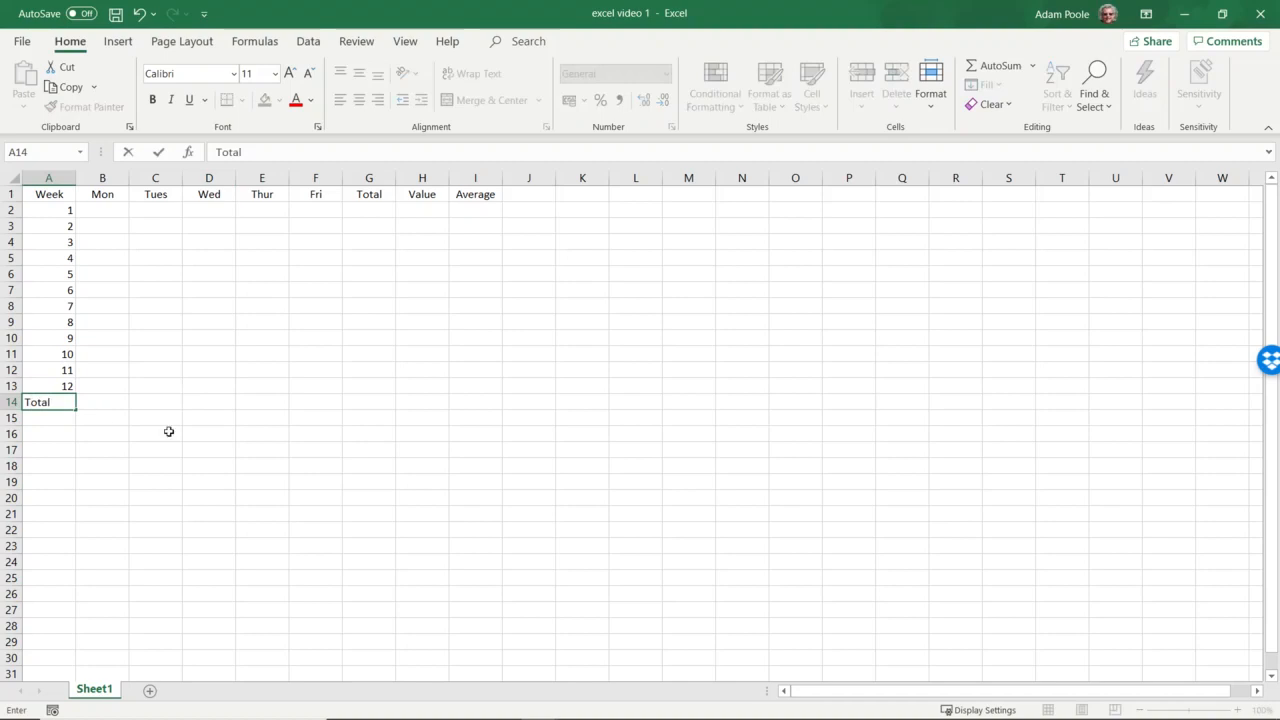
{"action": "left_click", "coordinate": [169, 431]}
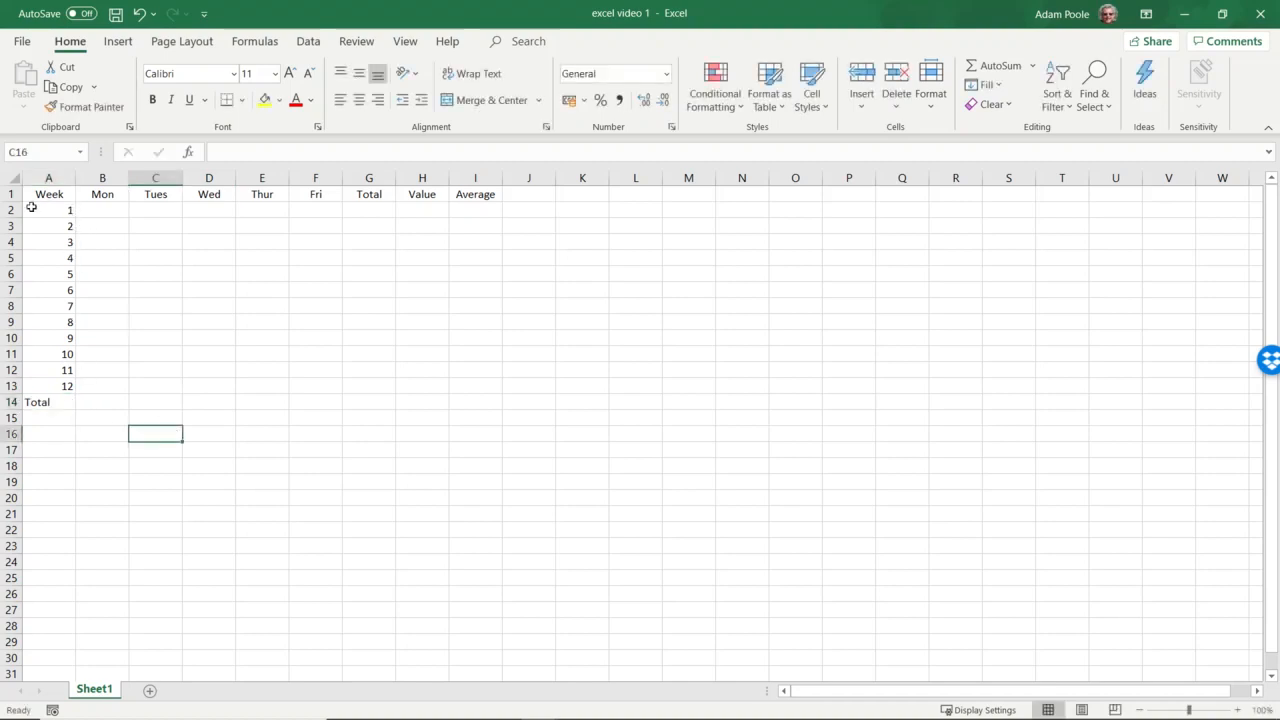
{"action": "left_click_drag", "start_coordinate": [46, 211], "coordinate": [53, 386]}
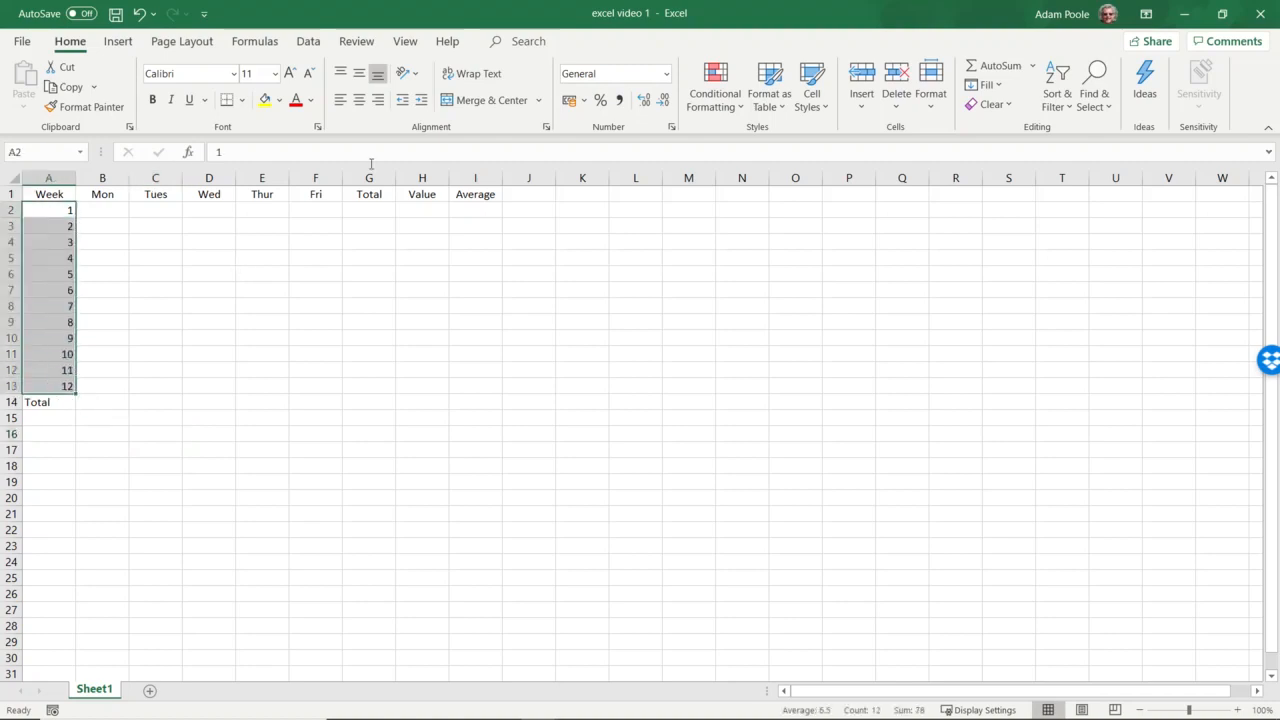
{"action": "left_click", "coordinate": [340, 99]}
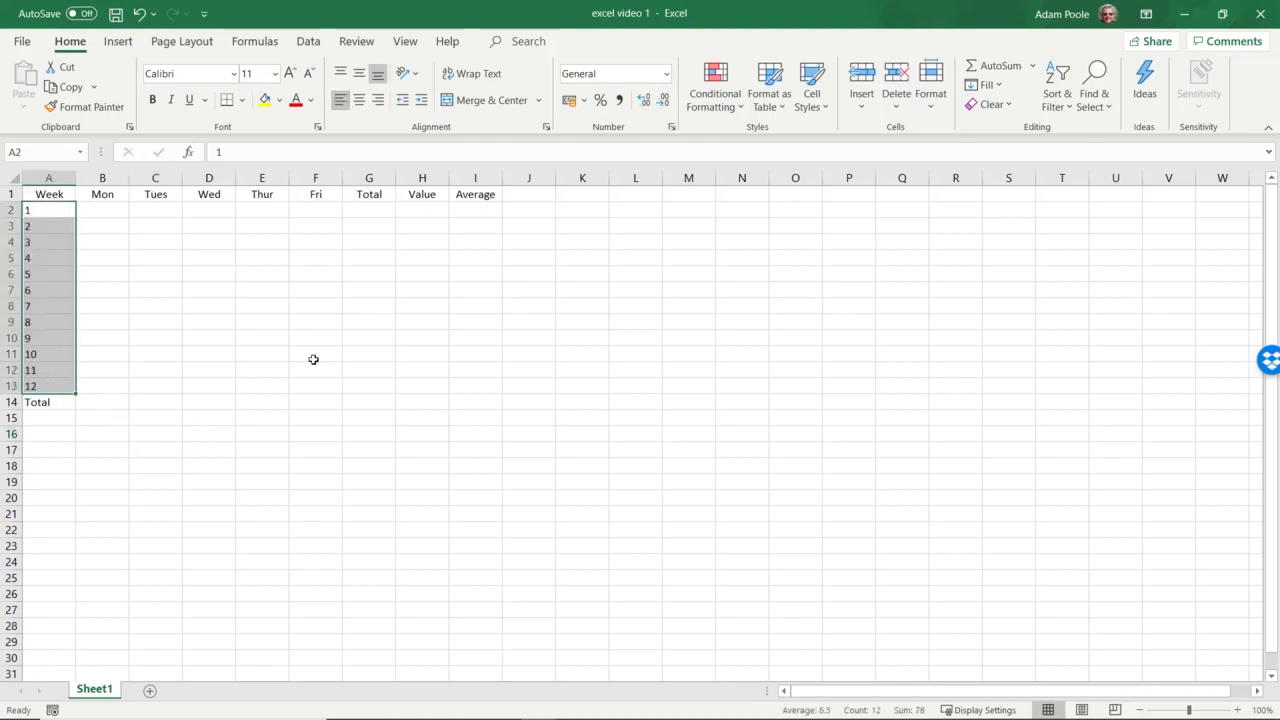
- Make the Total label in cell A14 bold, without italics or underline
{"action": "left_click", "coordinate": [61, 405]}
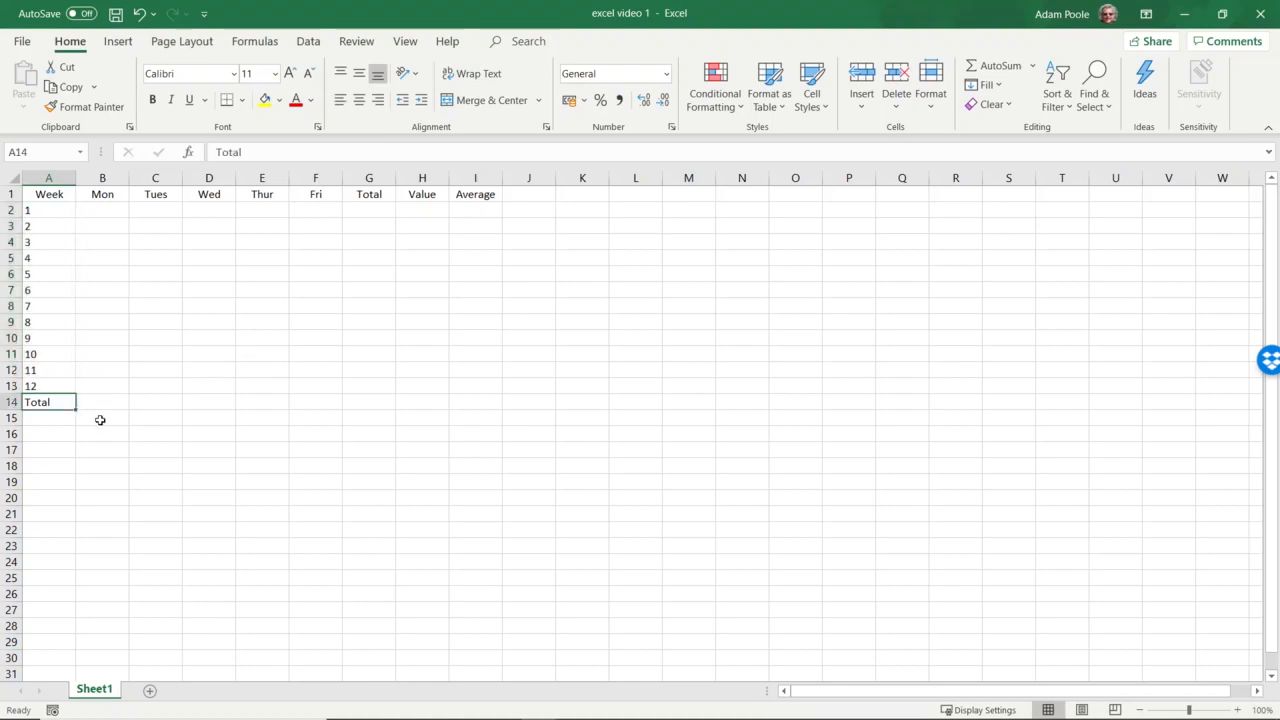
{"action": "left_click", "coordinate": [152, 104]}
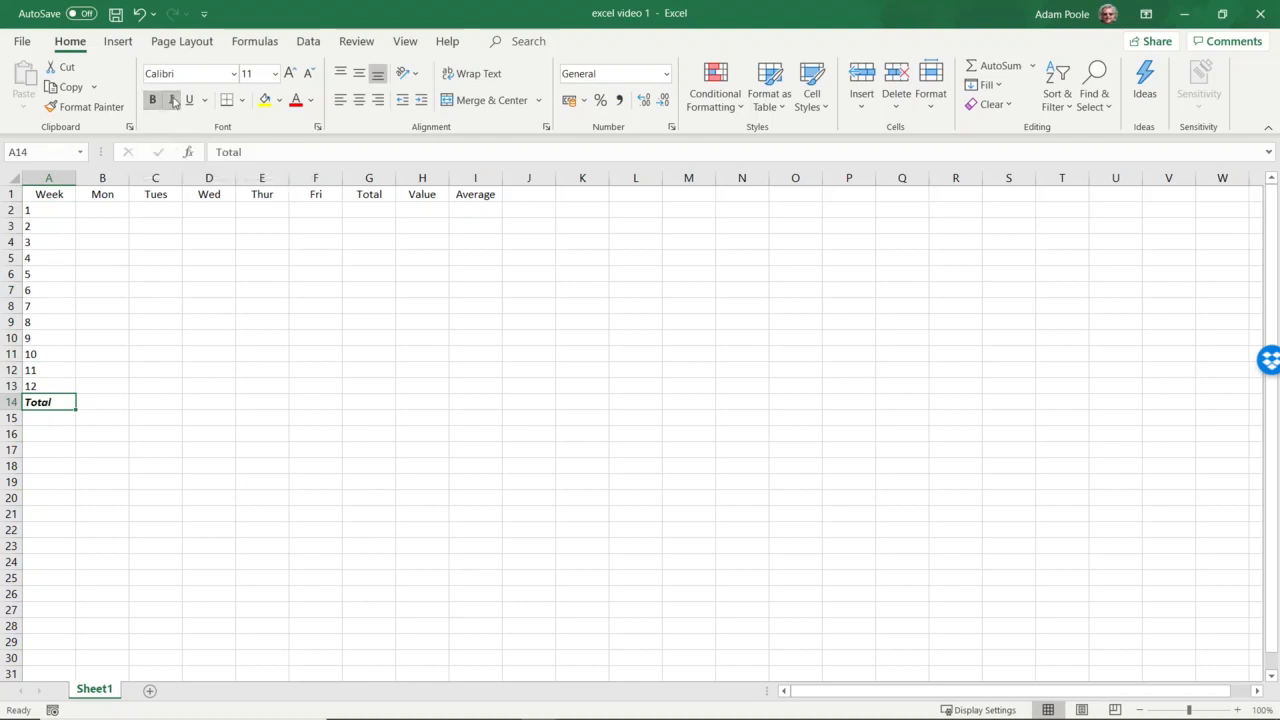
{"action": "left_click", "coordinate": [204, 101]}
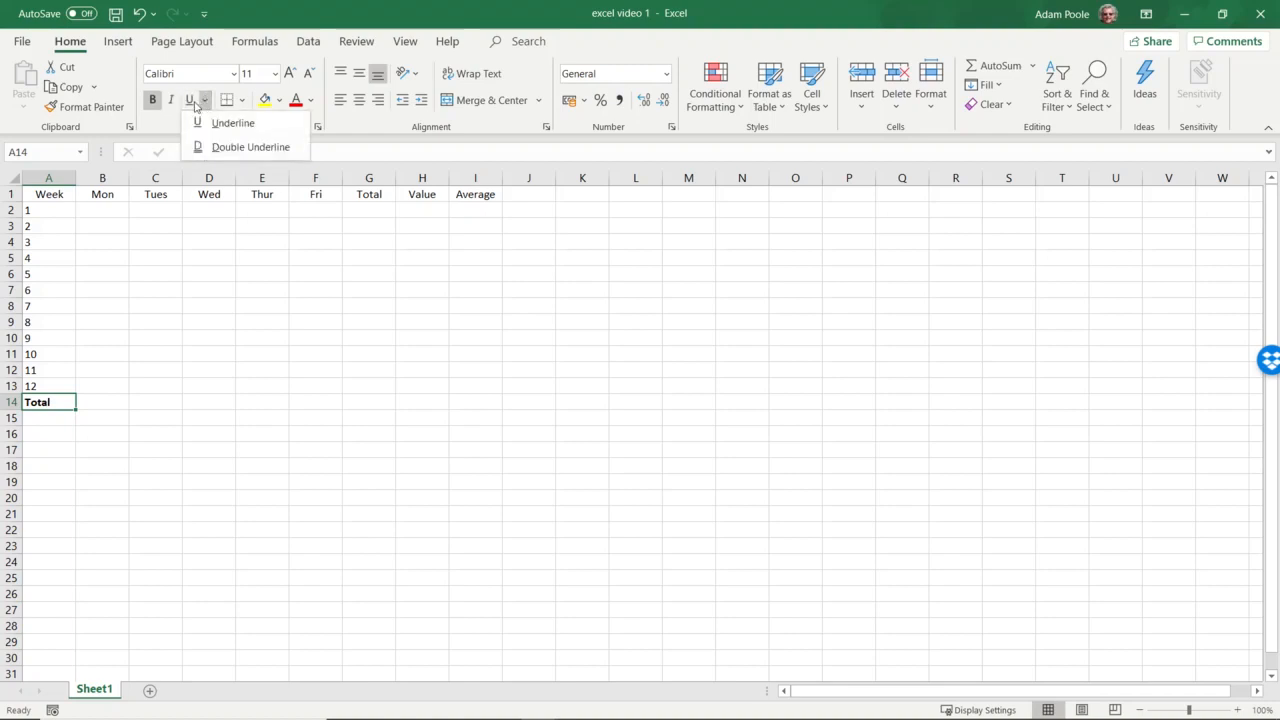
{"action": "left_click", "coordinate": [153, 102]}
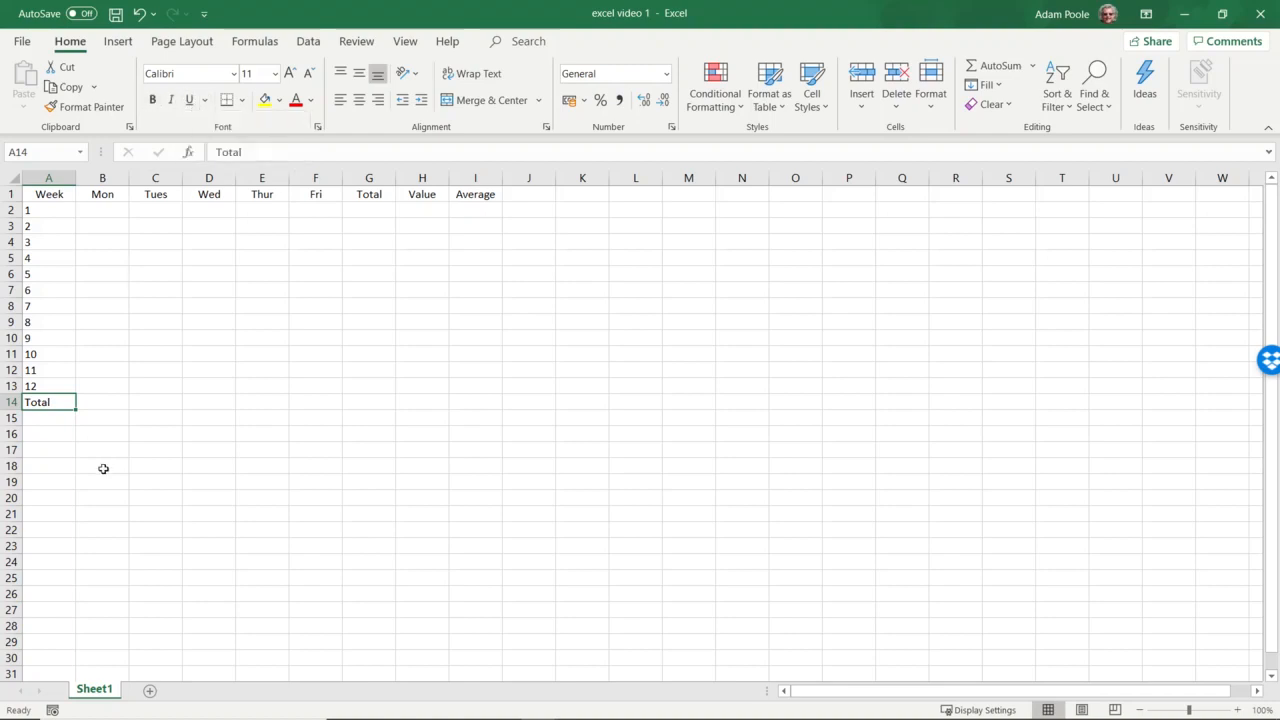
{"action": "left_click", "coordinate": [153, 101]}
{"action": "left_click", "coordinate": [112, 409]}
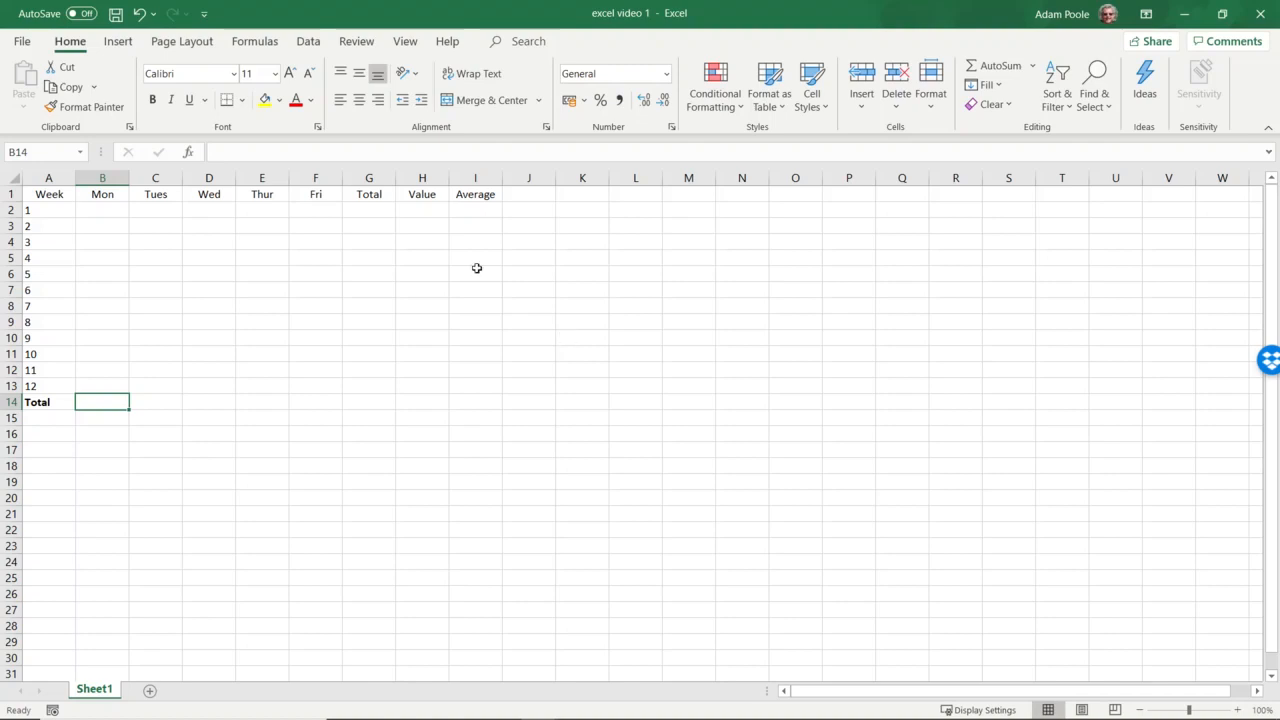
- Enter 6 in the Mon column at B2 and auto-fill it down to B13 as a series
{"action": "left_click", "coordinate": [107, 213]}
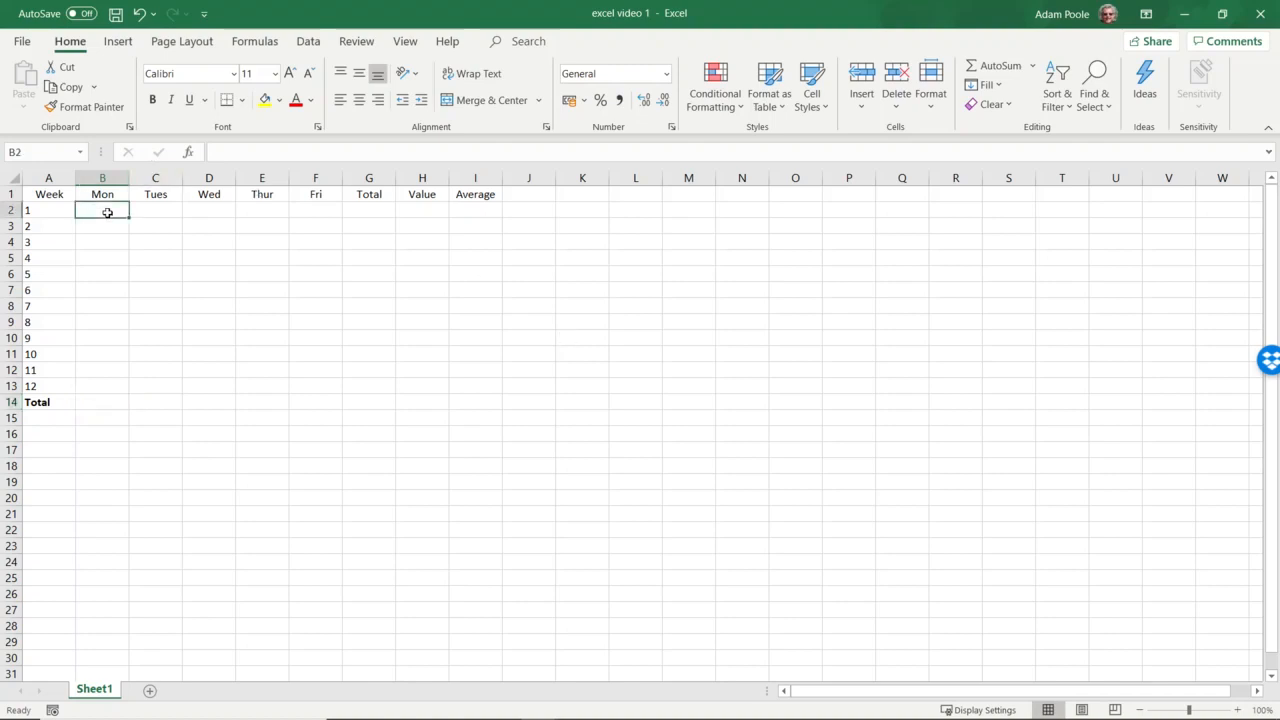
{"action": "type", "text": "6"}
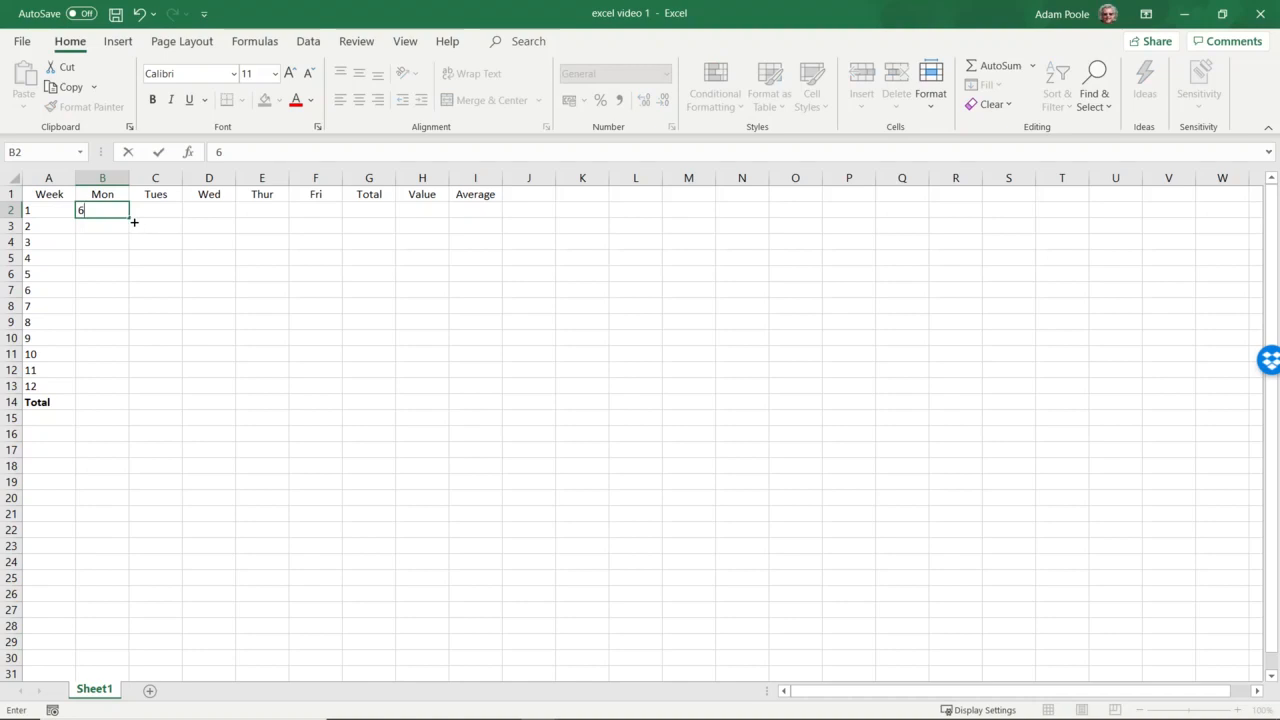
{"action": "left_click_drag", "start_coordinate": [134, 222], "coordinate": [128, 401]}
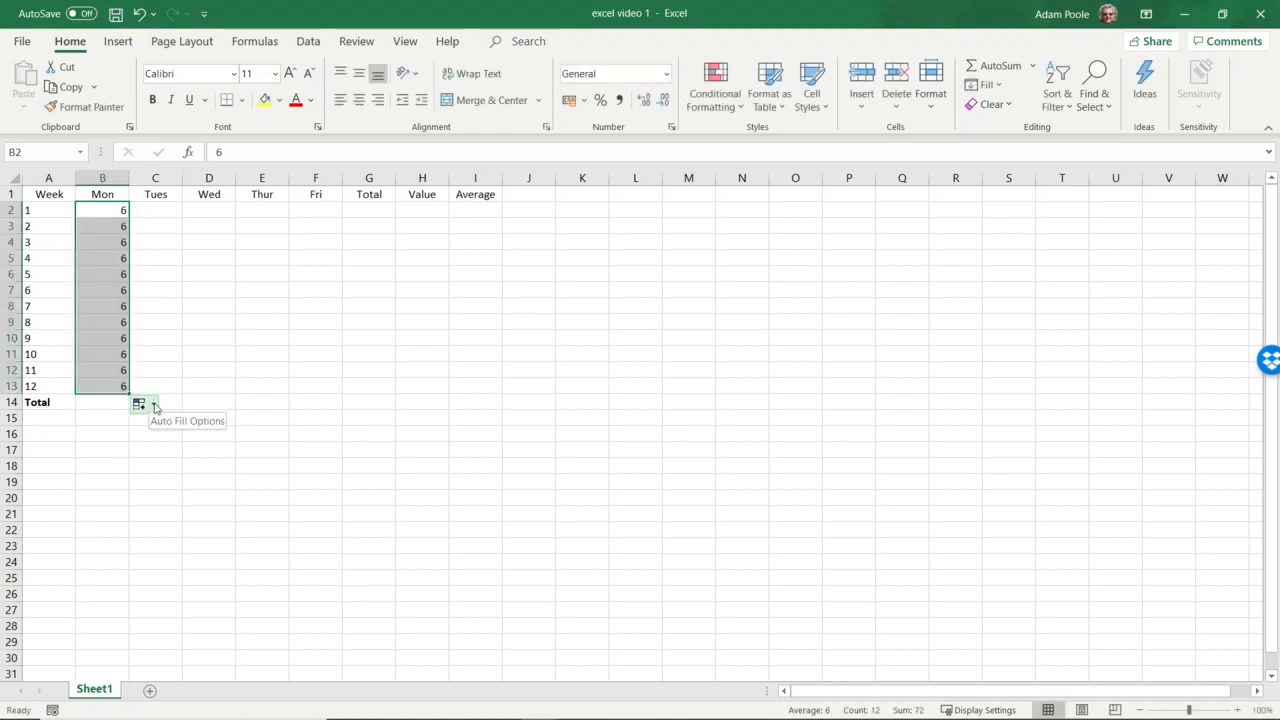
{"action": "left_click", "coordinate": [154, 405]}
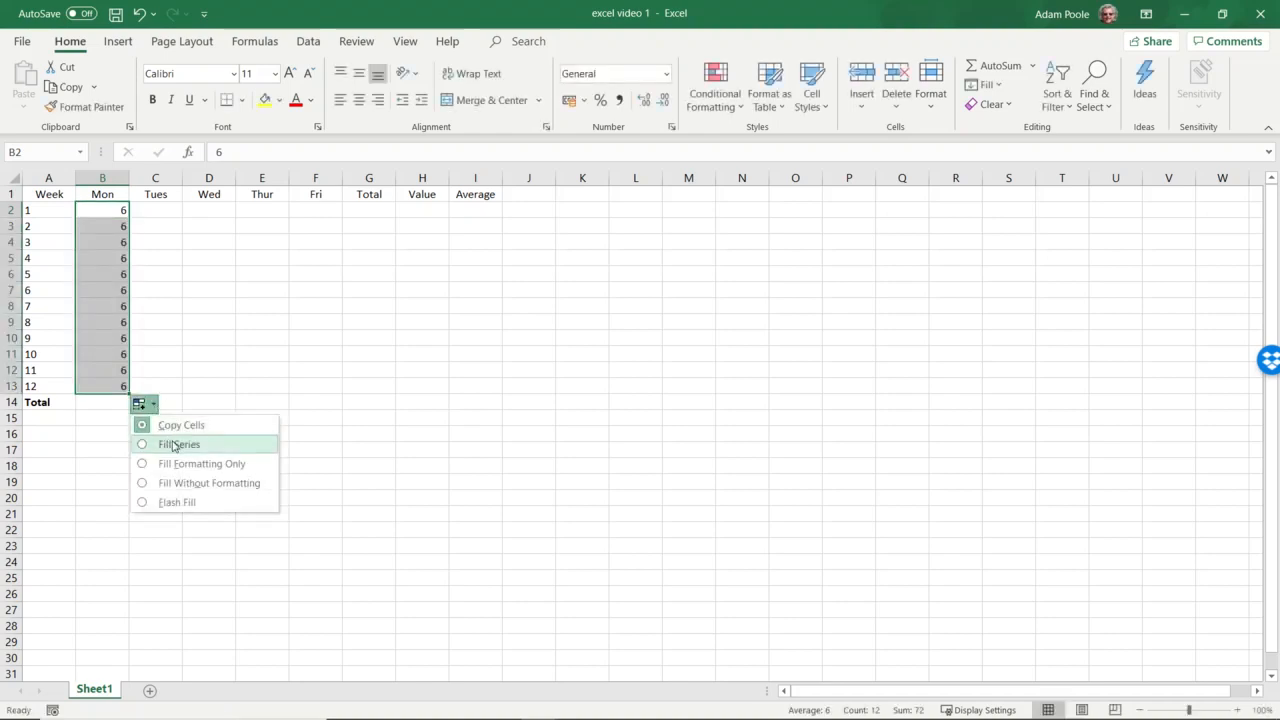
{"action": "left_click", "coordinate": [175, 445]}
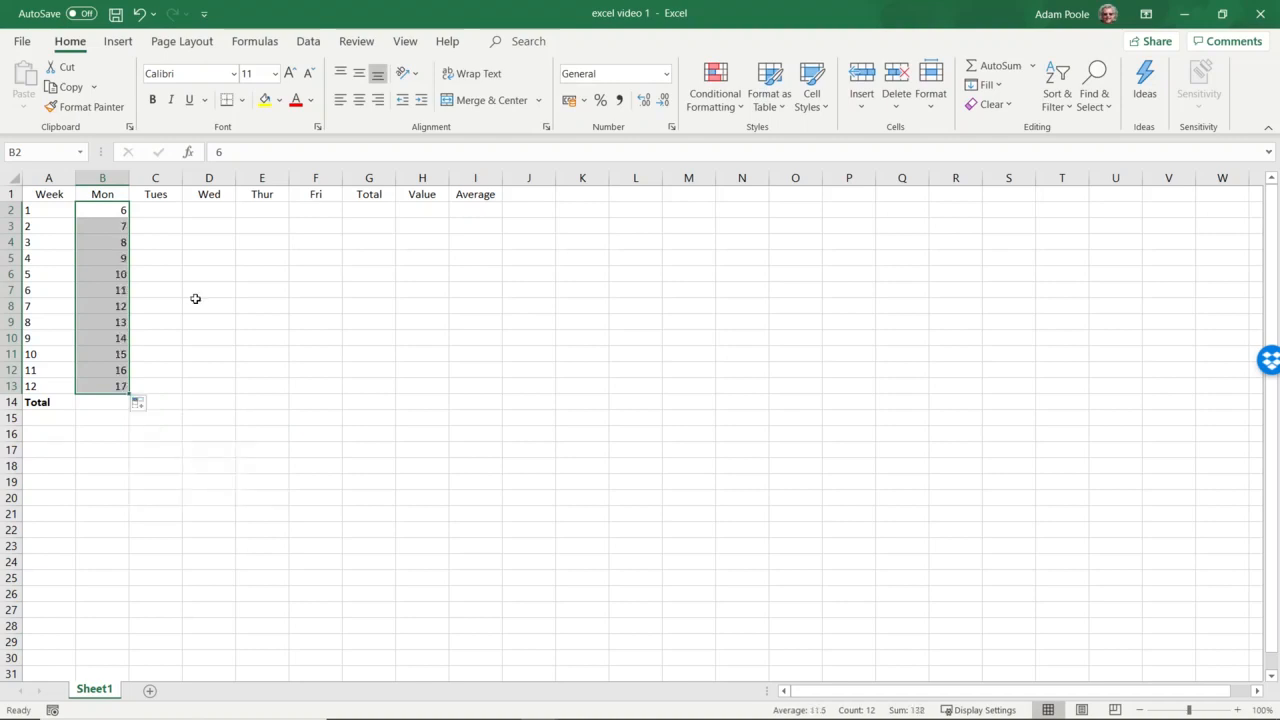
- Enter 48 in the Tues column at C2 and auto-fill it down to C13 as a series
{"action": "left_click", "coordinate": [172, 213]}
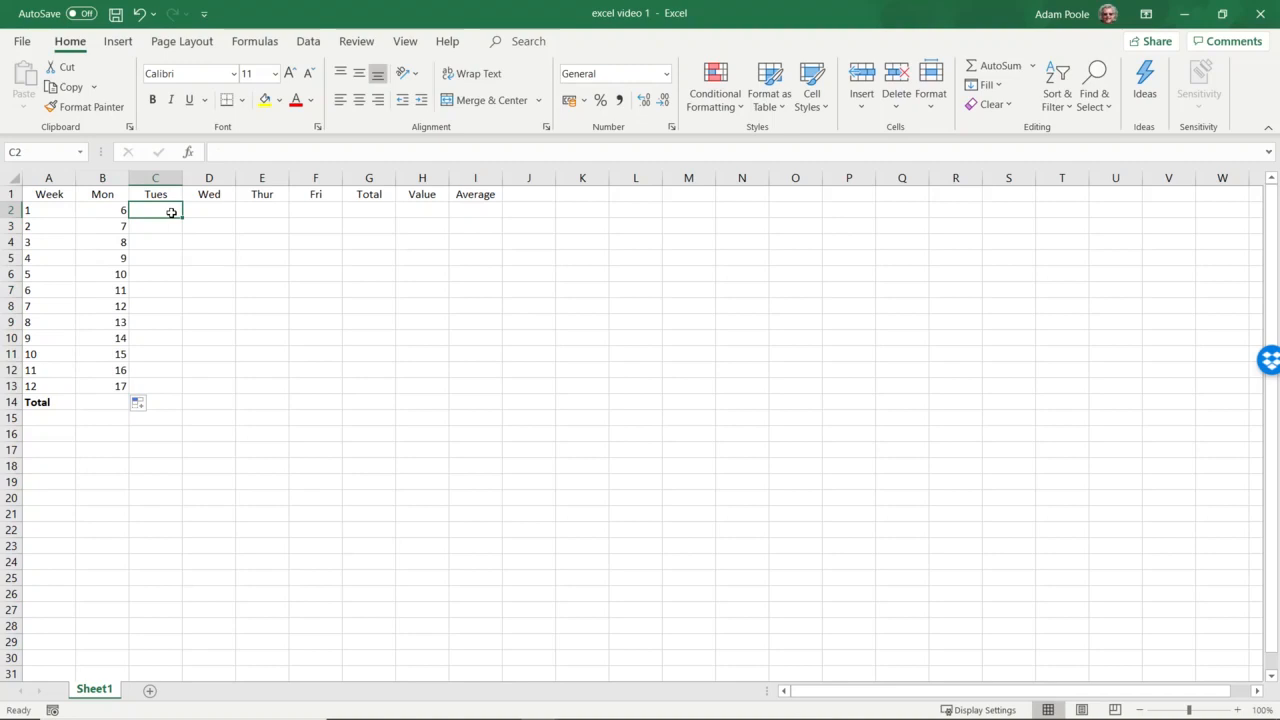
{"action": "type", "text": "48"}
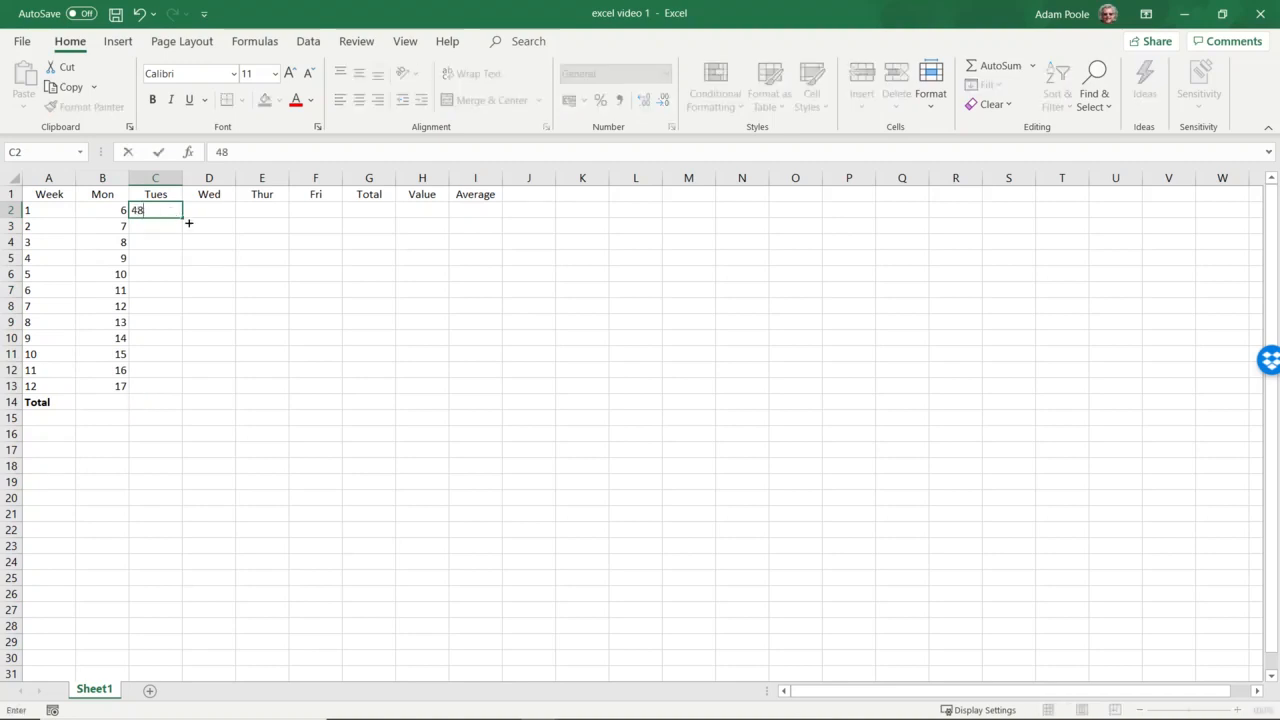
{"action": "left_click_drag", "start_coordinate": [187, 223], "coordinate": [189, 402]}
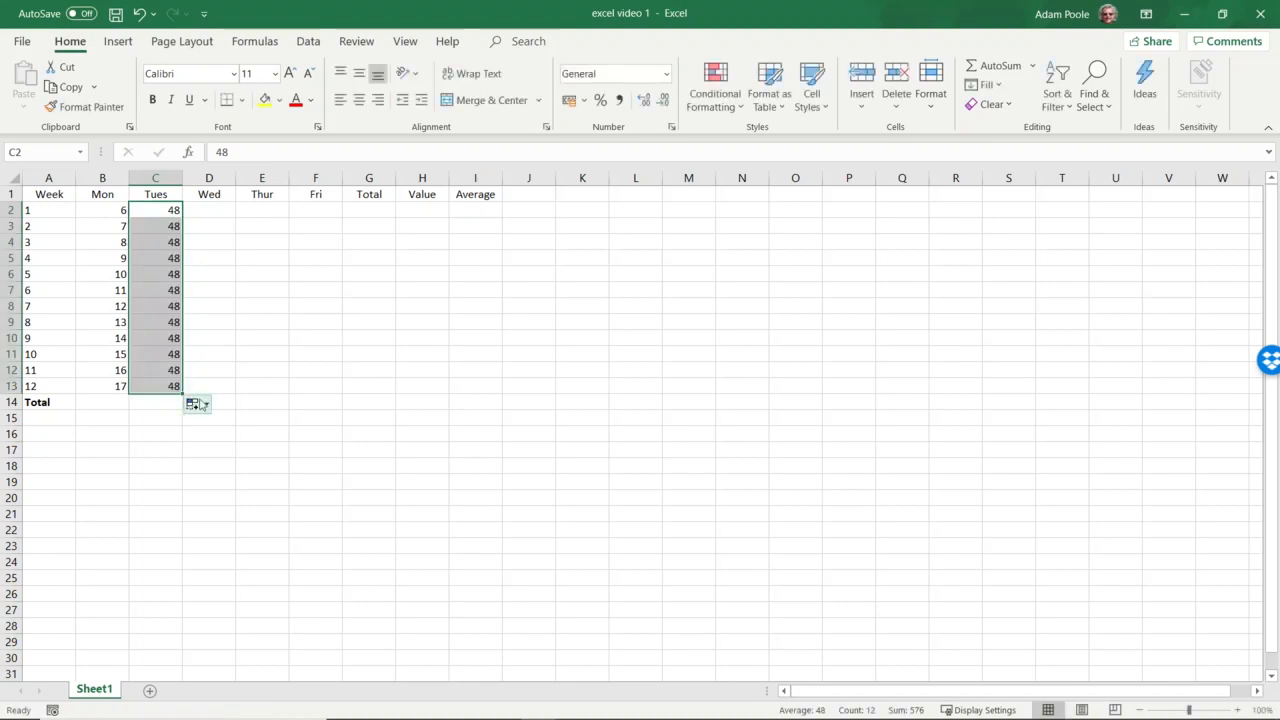
{"action": "left_click", "coordinate": [207, 405]}
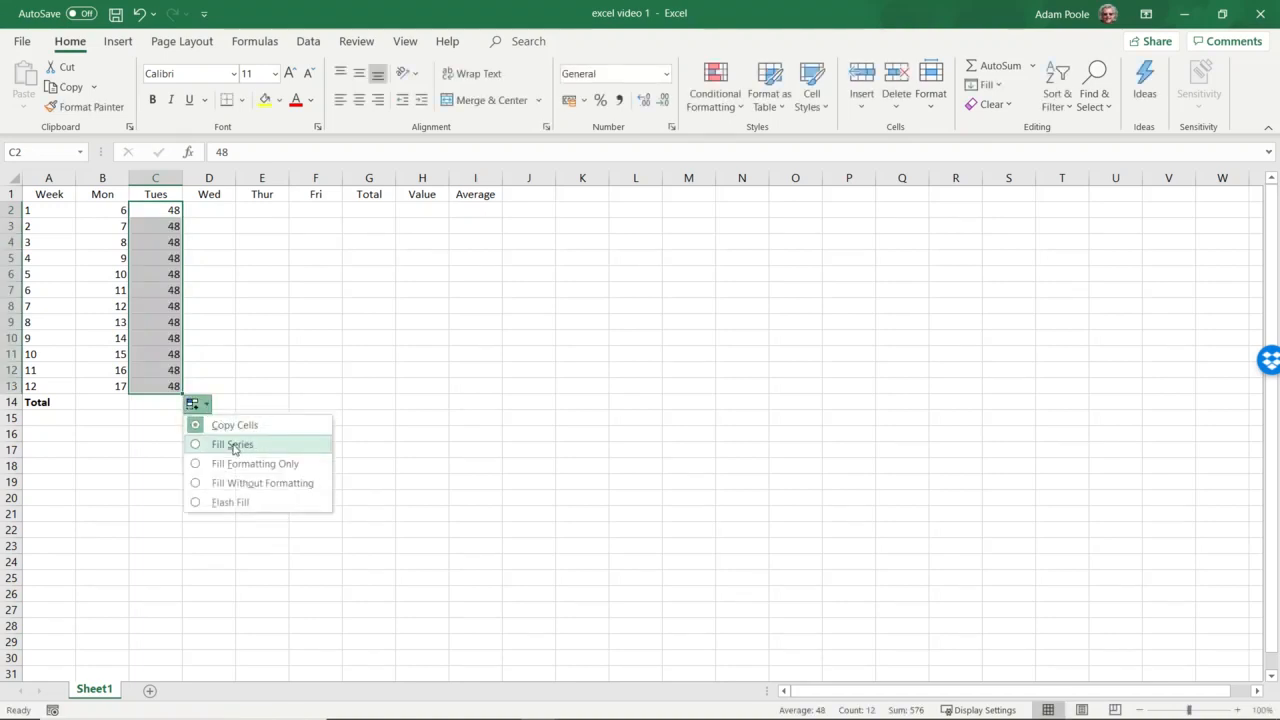
{"action": "left_click", "coordinate": [236, 444]}
- Auto-fill the week 1 Tuesday value from C2 across to the Wed and Thur cells as a series
{"action": "left_click", "coordinate": [170, 215]}
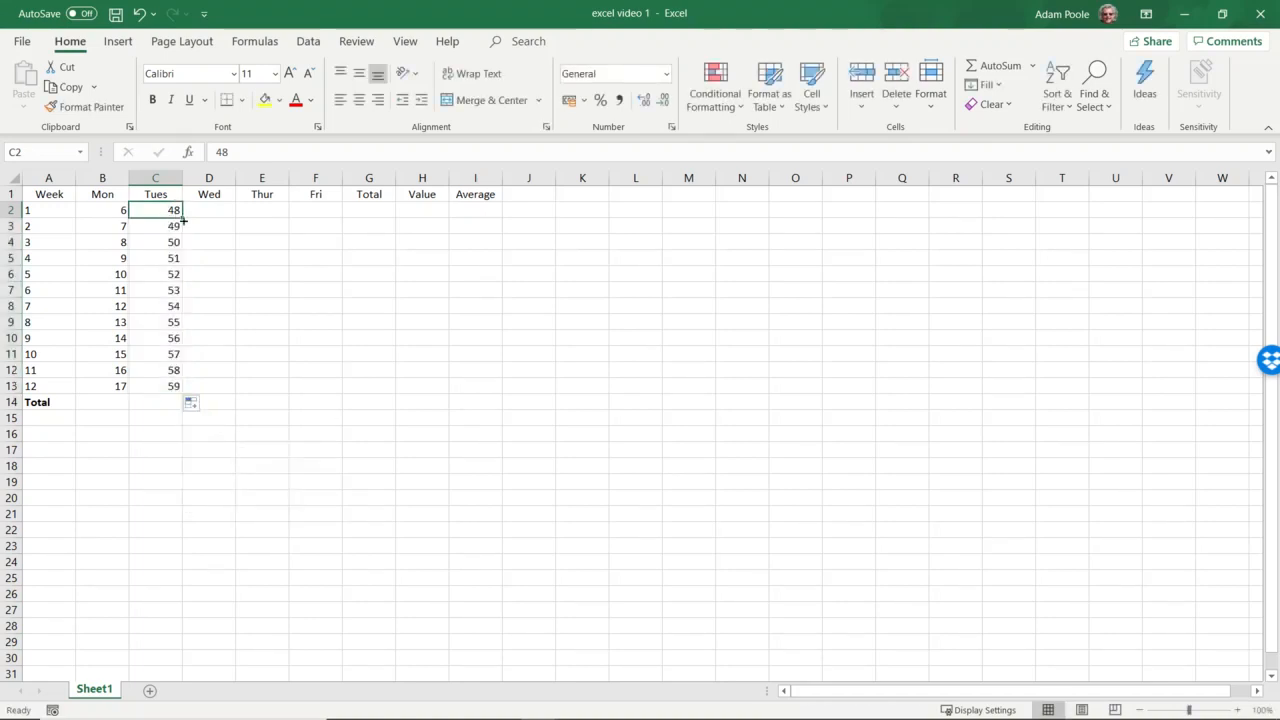
{"action": "left_click_drag", "start_coordinate": [186, 223], "coordinate": [284, 218]}
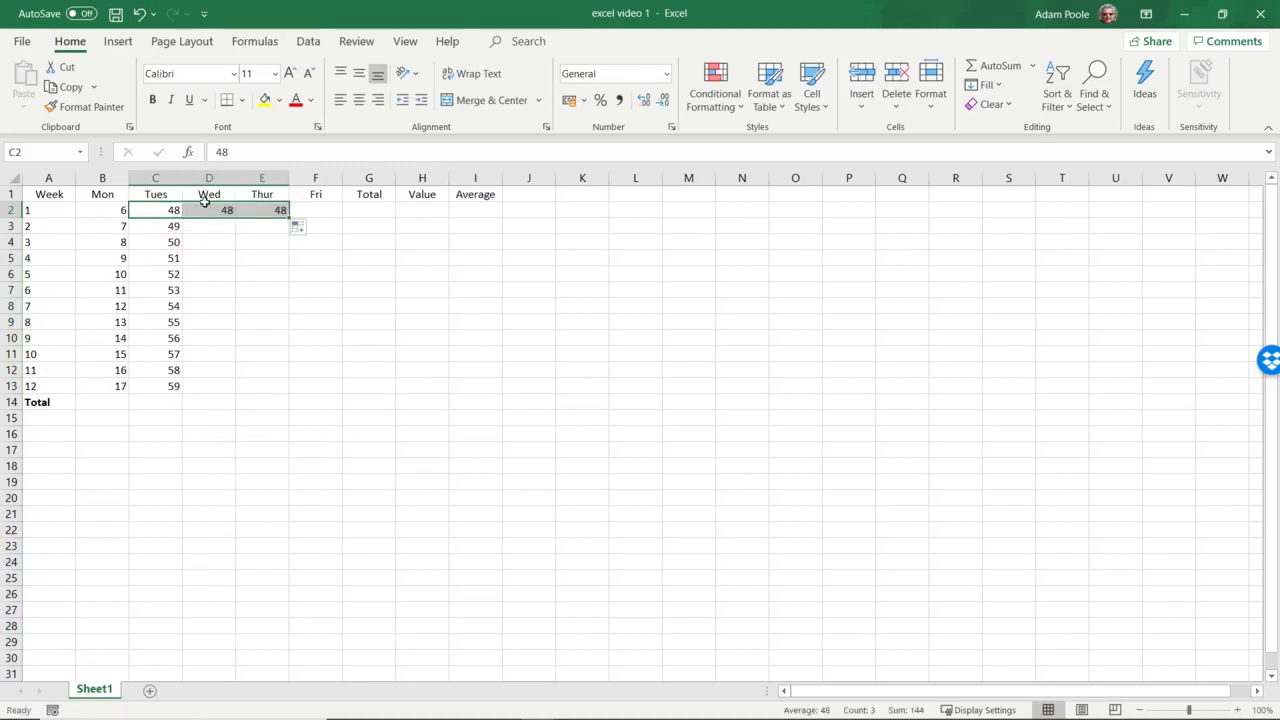
{"action": "left_click", "coordinate": [303, 230]}
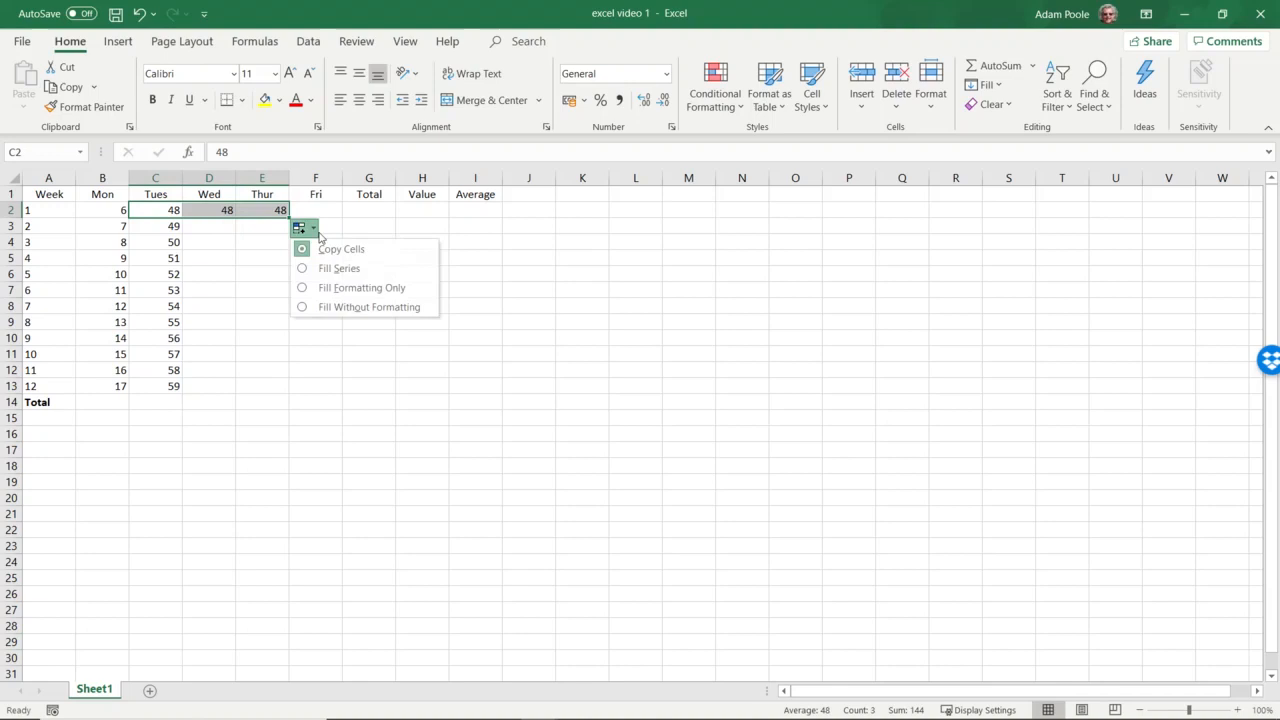
{"action": "left_click", "coordinate": [355, 272]}
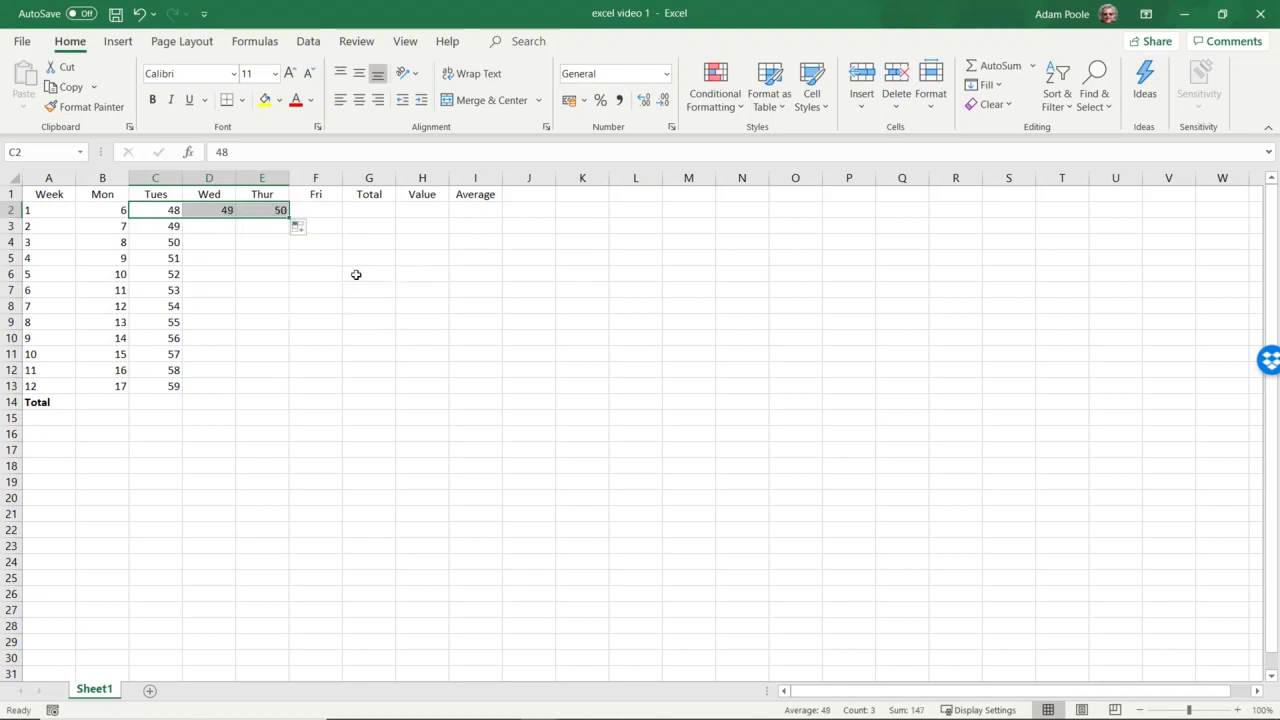
- Set the week 1 values to 24 for Wed in D2 and 16 for Thur in E2
{"action": "left_click", "coordinate": [228, 212]}
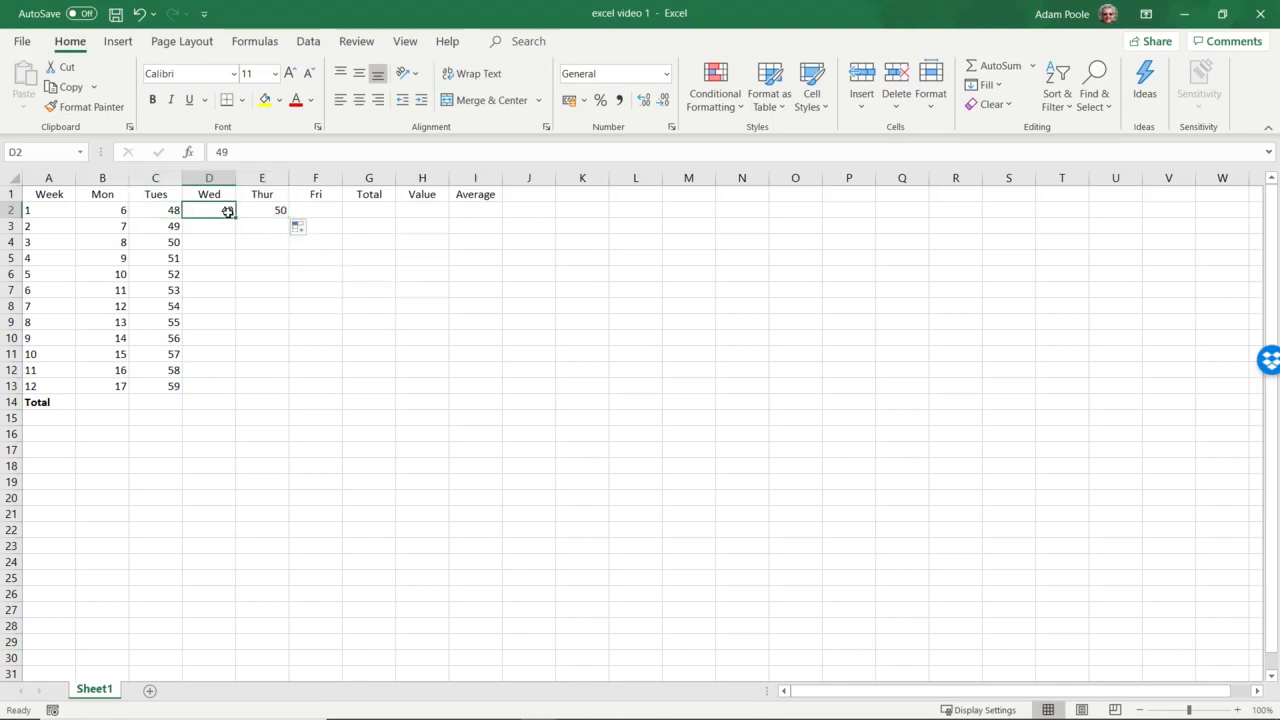
{"action": "type", "text": "24"}
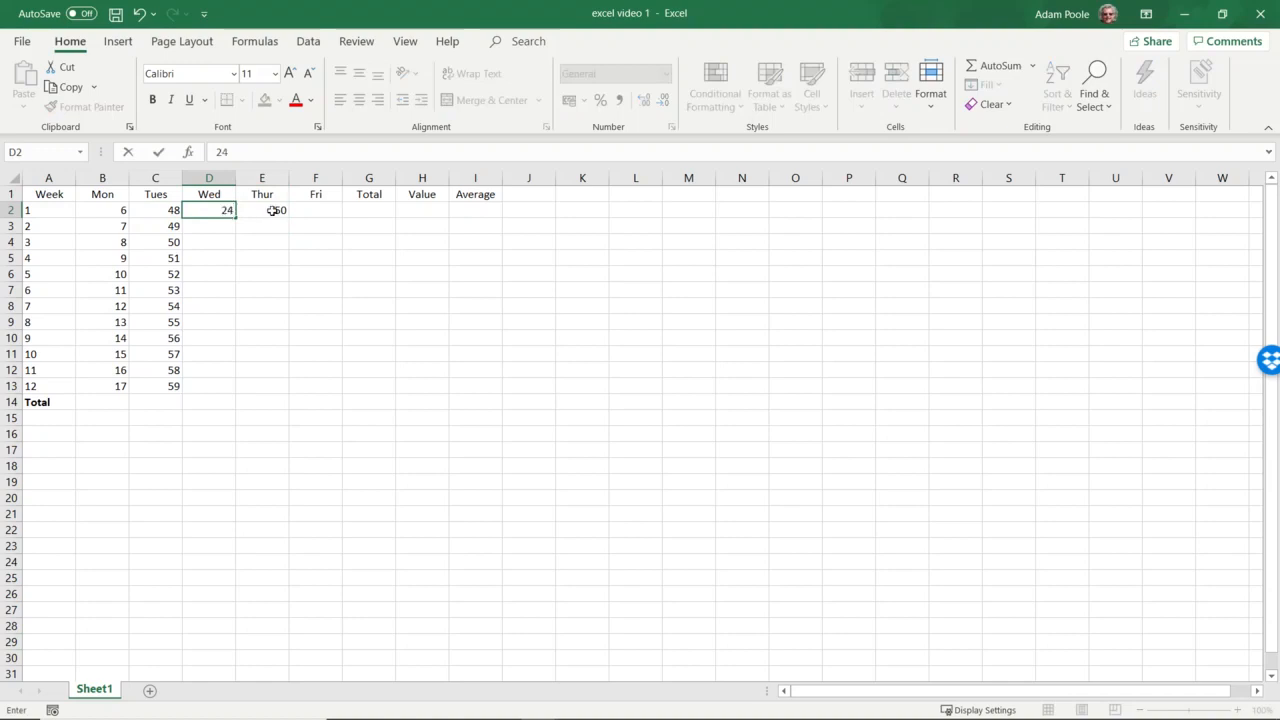
{"action": "left_click", "coordinate": [273, 210]}
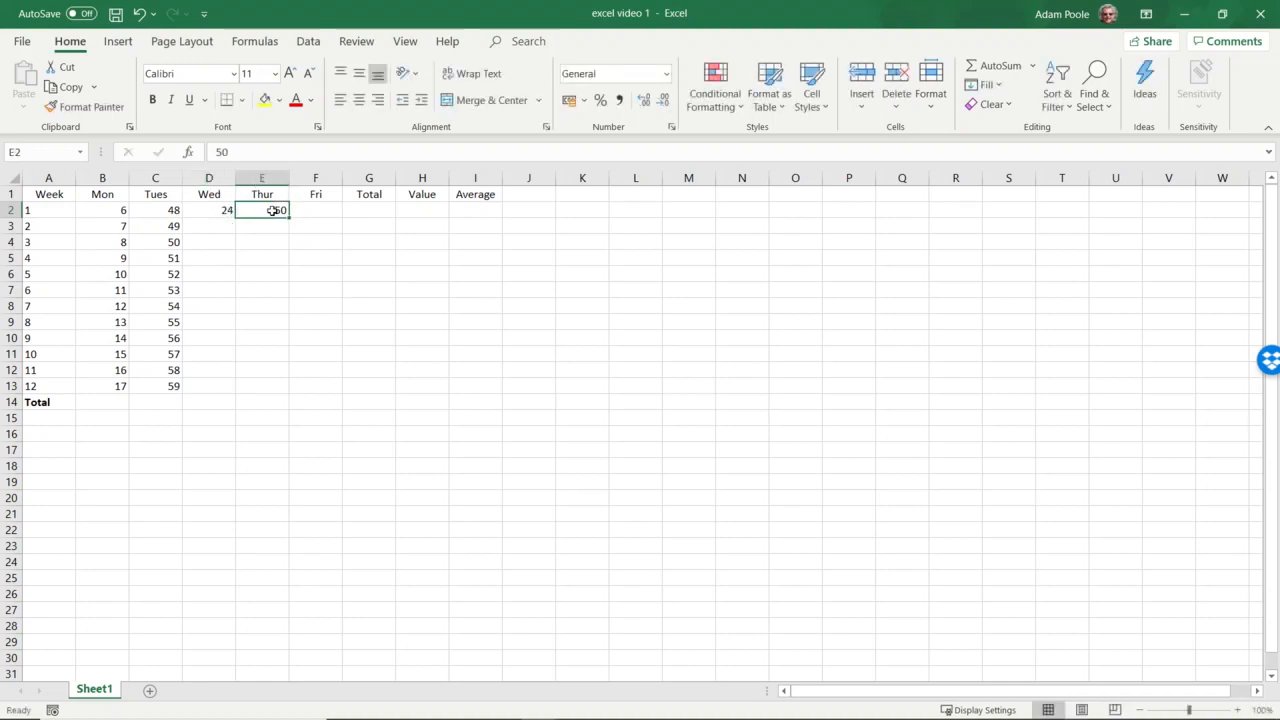
{"action": "type", "text": "16"}
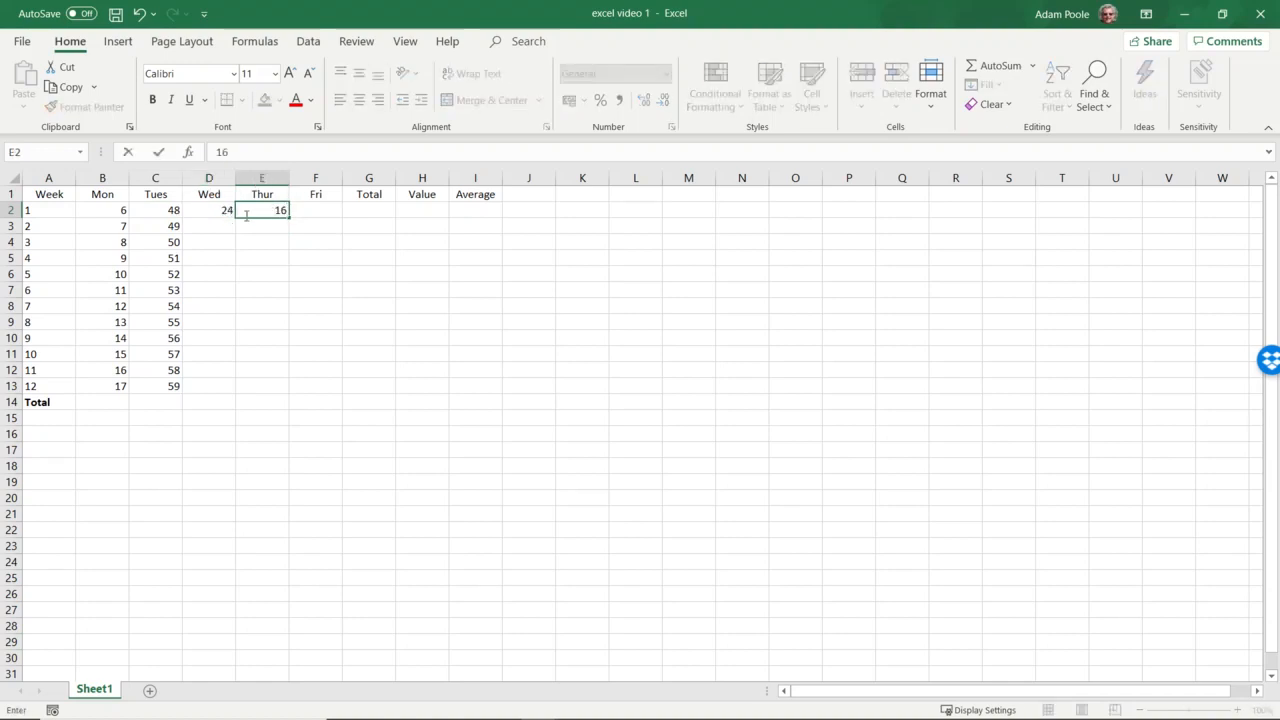
- Auto-fill the Wed column from D2 down to D13 as a series
{"action": "left_click", "coordinate": [228, 210]}
{"action": "left_click_drag", "start_coordinate": [236, 218], "coordinate": [241, 397]}
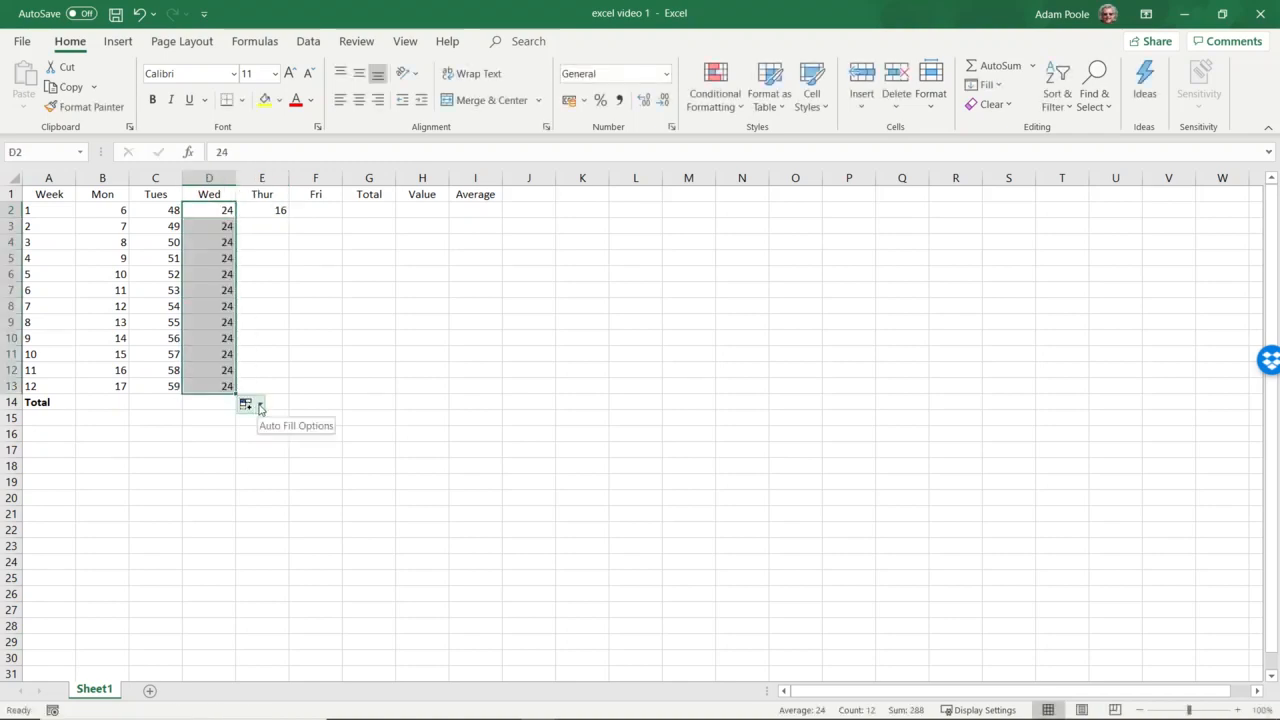
{"action": "left_click", "coordinate": [259, 408]}
{"action": "left_click", "coordinate": [280, 443]}
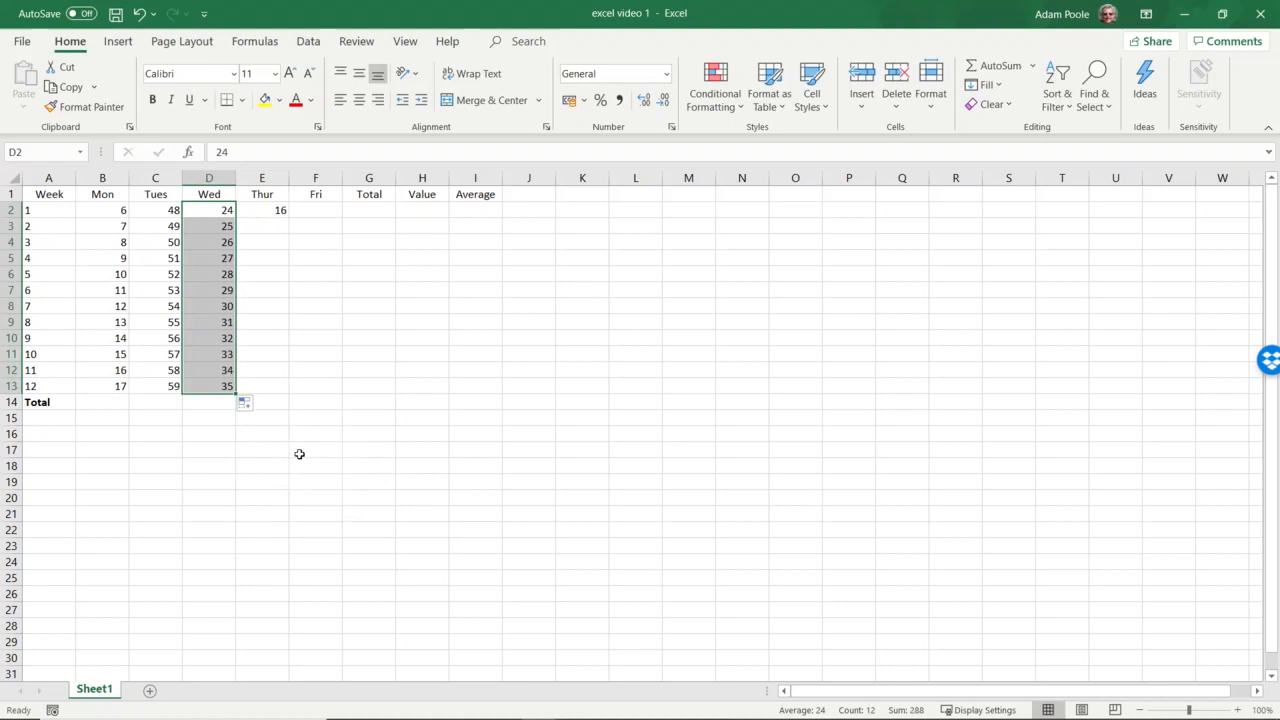
- Auto-fill the Thur column from E2 down to E13 as a series
{"action": "left_click", "coordinate": [280, 211]}
{"action": "left_click_drag", "start_coordinate": [289, 218], "coordinate": [298, 398]}
{"action": "left_click", "coordinate": [303, 404]}
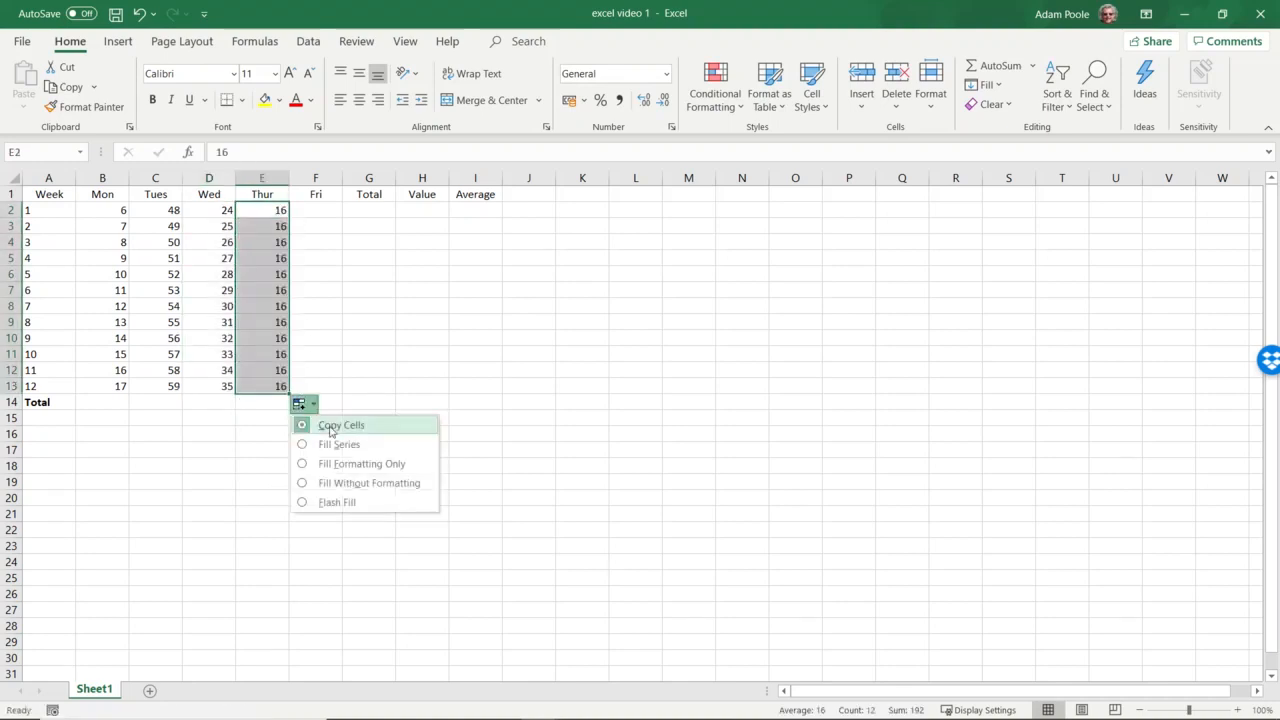
{"action": "left_click", "coordinate": [334, 444]}
- Enter 34 in the Fri column at F2 and auto-fill it down to F13 as a series
{"action": "left_click", "coordinate": [319, 215]}
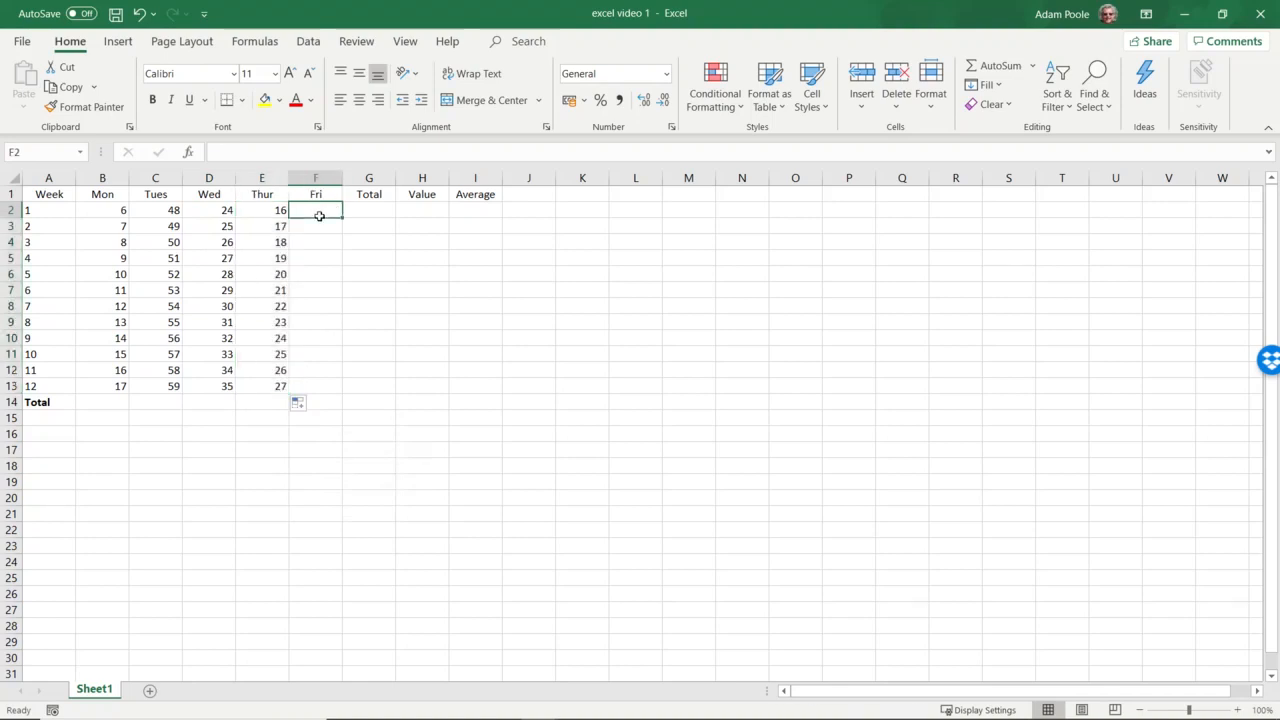
{"action": "type", "text": "34"}
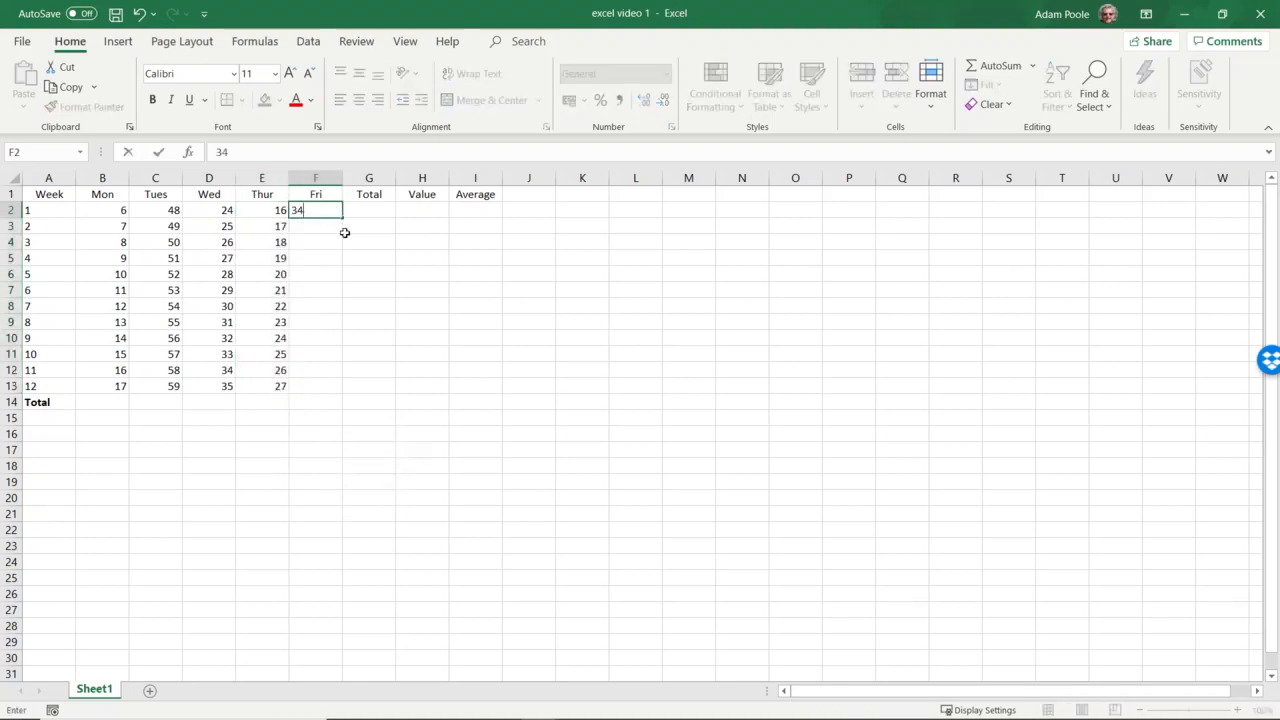
{"action": "key", "text": "Return"}
{"action": "left_click", "coordinate": [333, 212]}
{"action": "left_click_drag", "start_coordinate": [348, 222], "coordinate": [352, 403]}
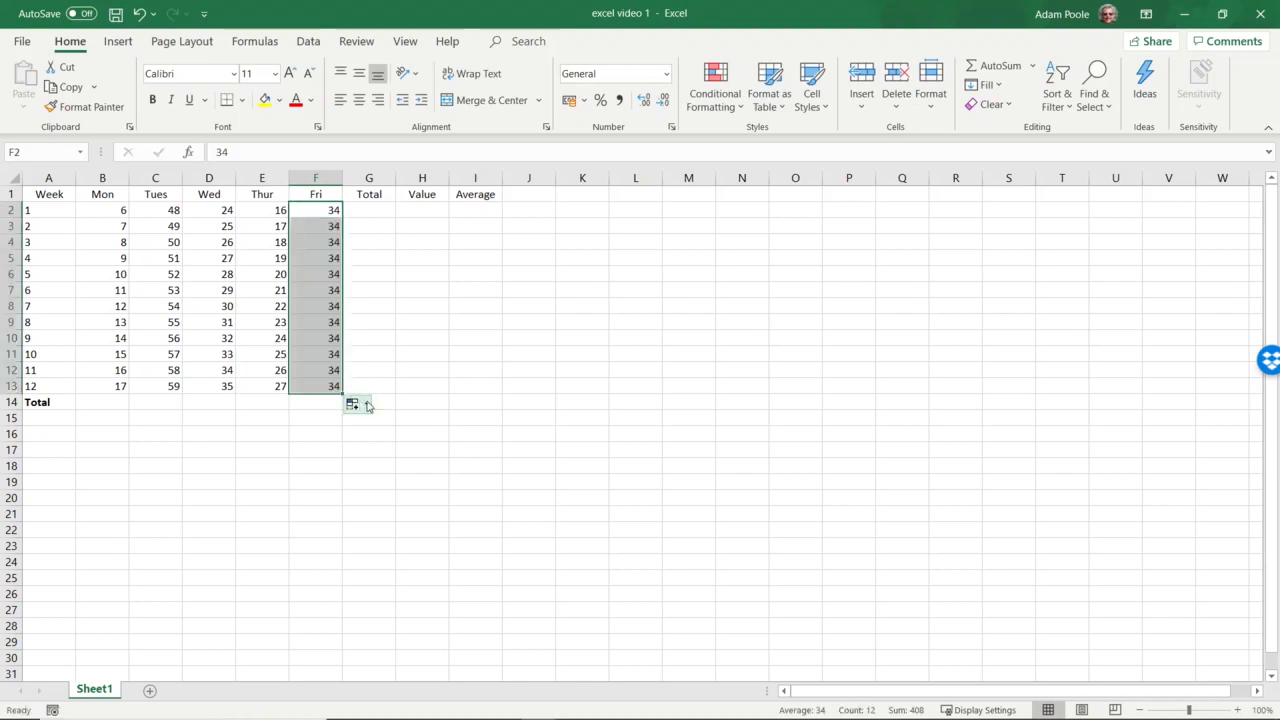
{"action": "left_click", "coordinate": [356, 403]}
{"action": "left_click", "coordinate": [370, 445]}
{"action": "left_click", "coordinate": [351, 460]}
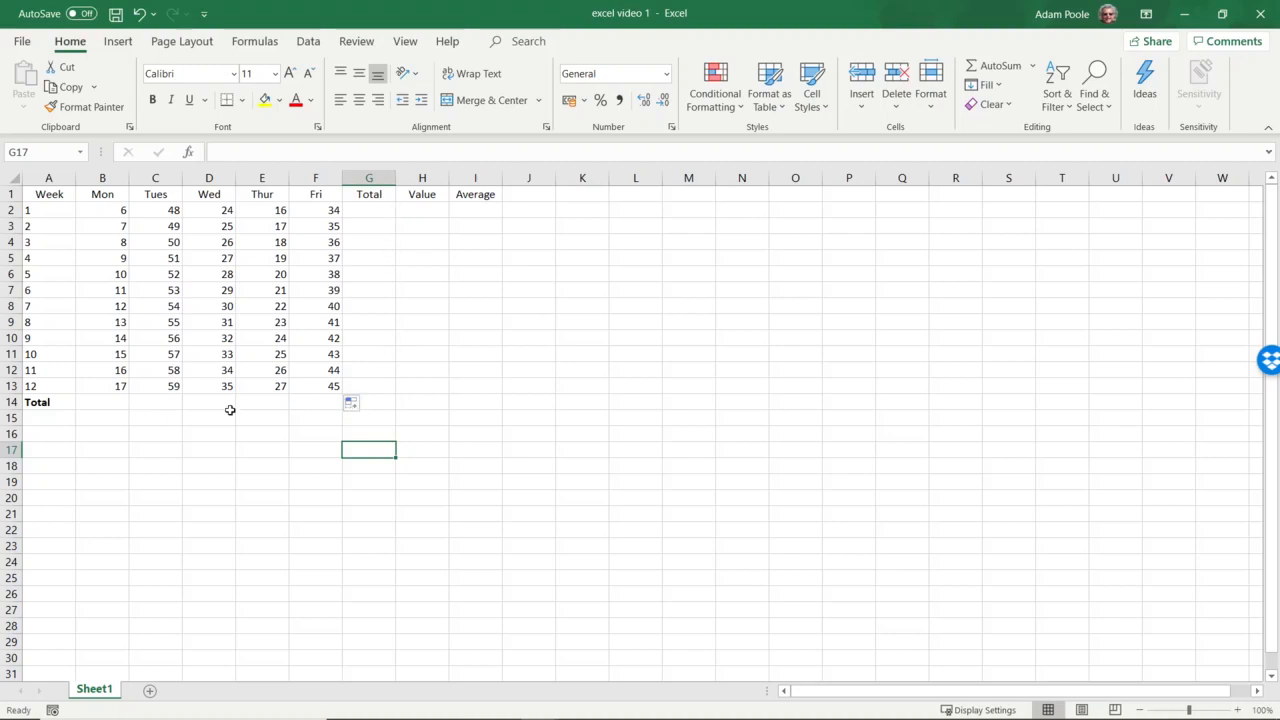
- Total the Mon column in B14 with a formula that adds every cell from B2 through B13 individually with plus signs
{"action": "left_click", "coordinate": [116, 405]}
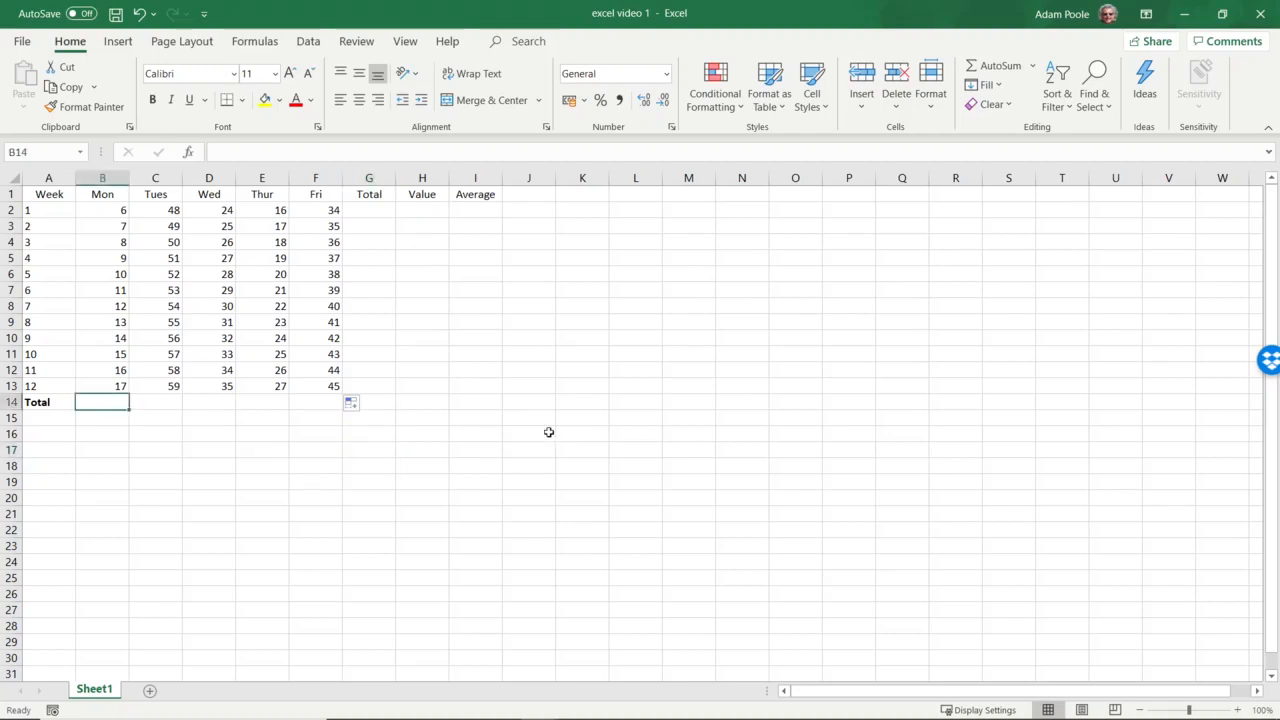
{"action": "type", "text": "="}
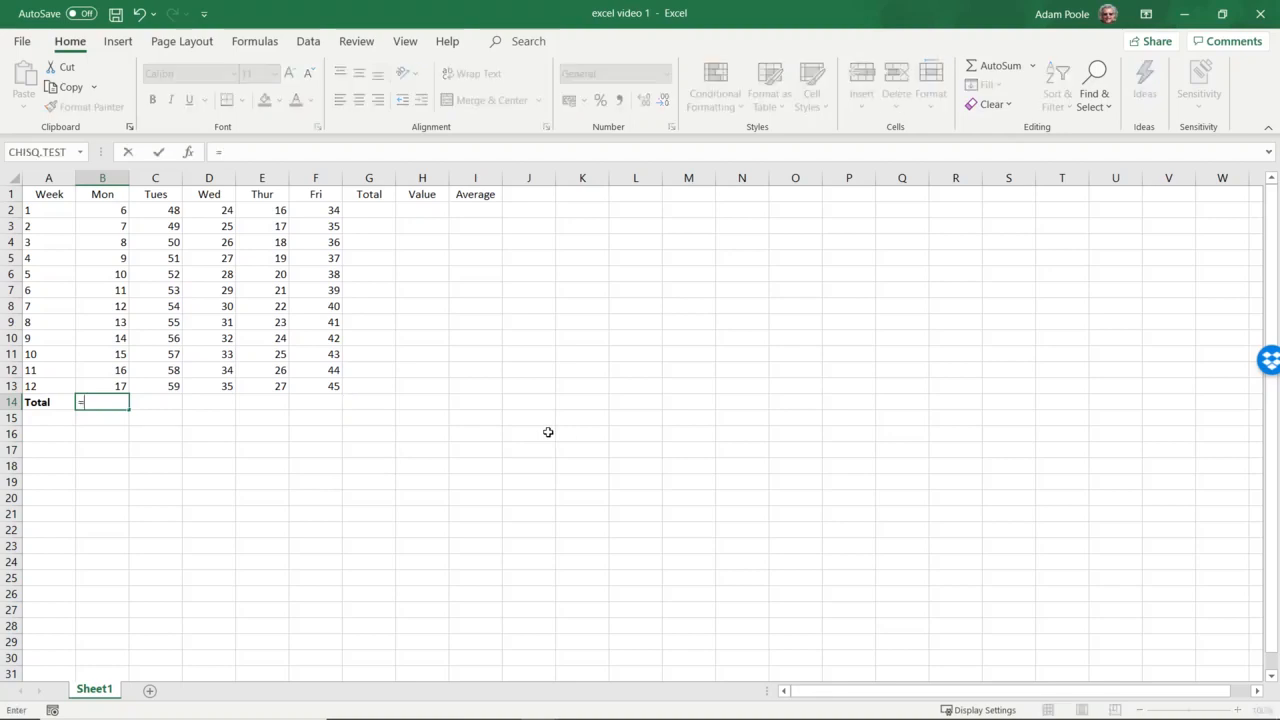
{"action": "left_click", "coordinate": [116, 210]}
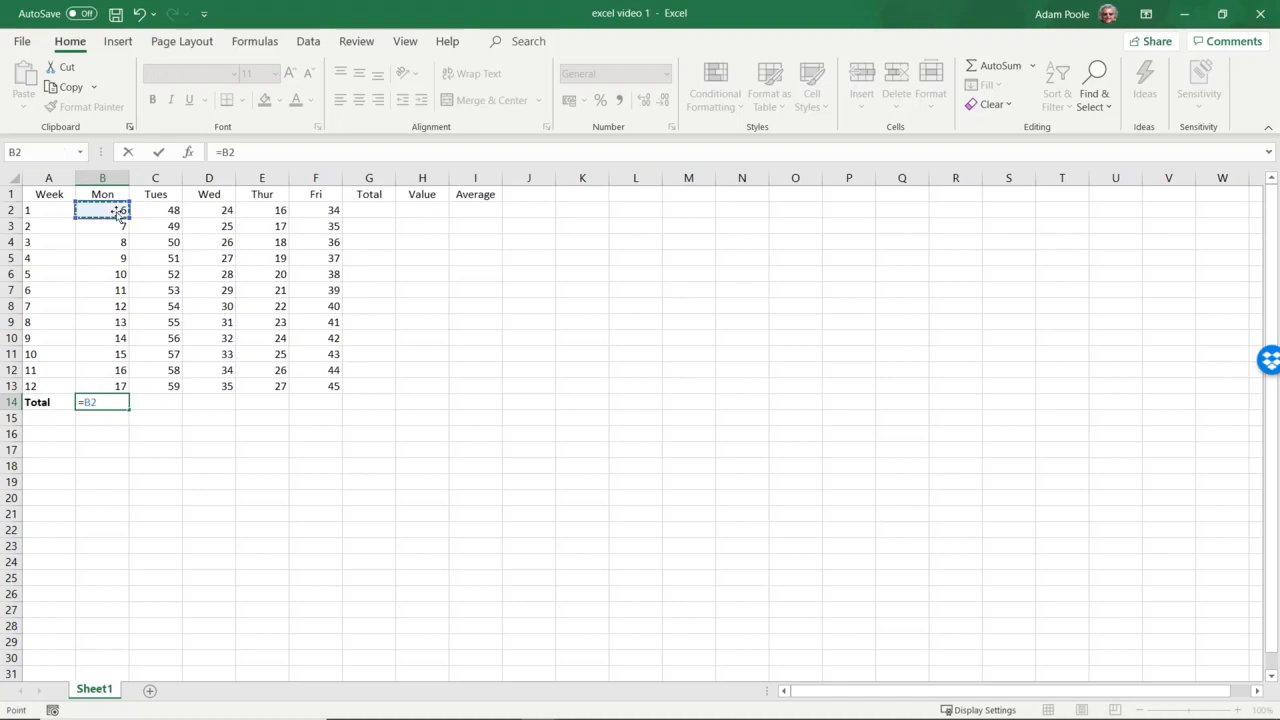
{"action": "type", "text": "+"}
{"action": "left_click", "coordinate": [114, 230]}
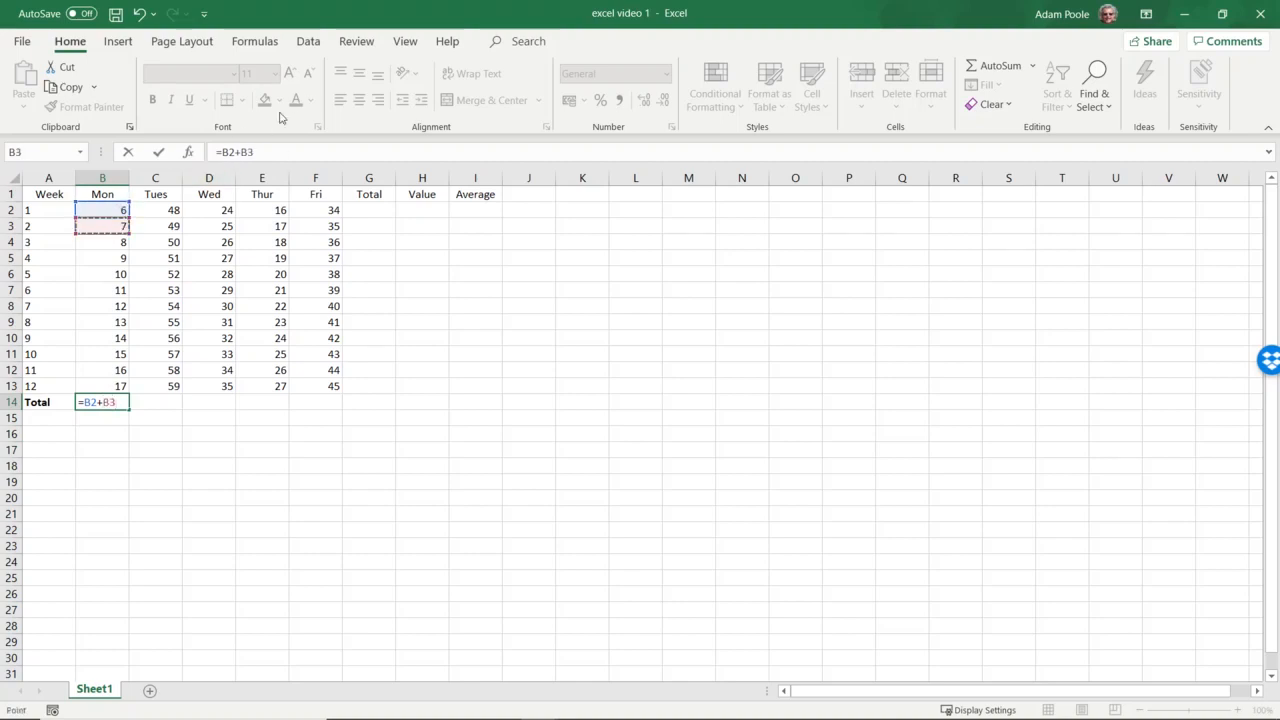
{"action": "type", "text": "+"}
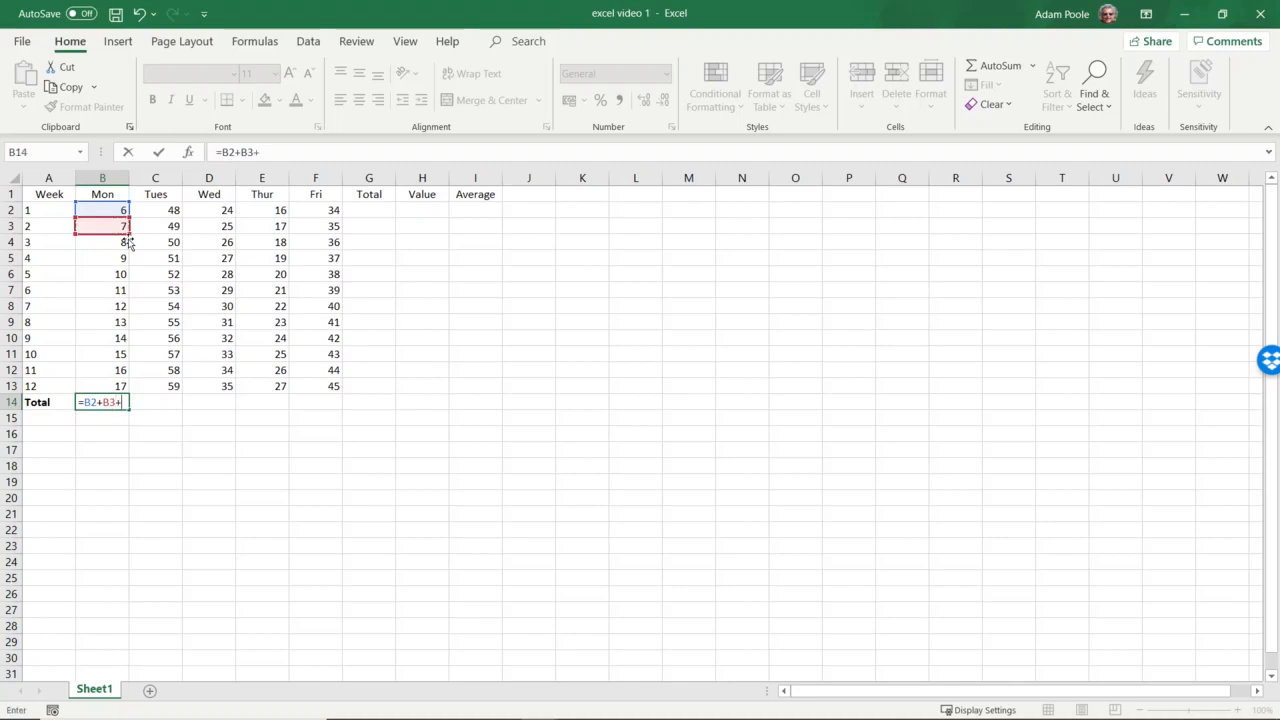
{"action": "left_click", "coordinate": [108, 248]}
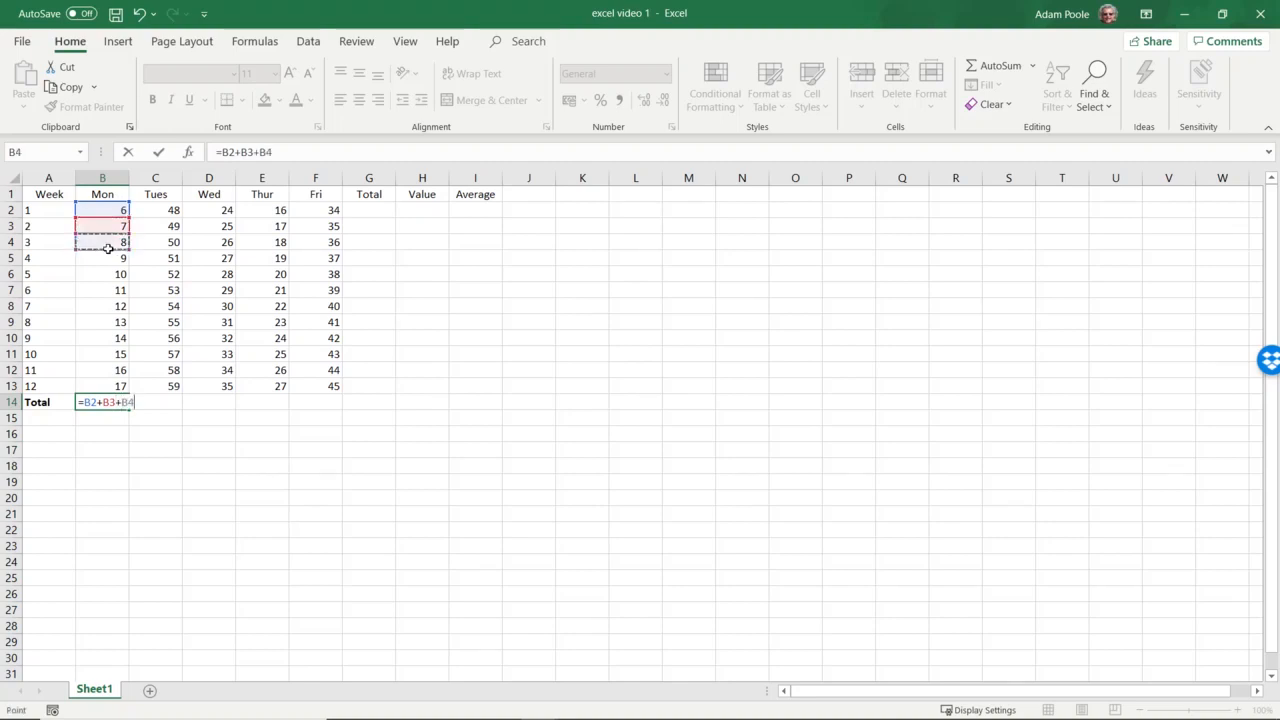
{"action": "type", "text": "+"}
{"action": "left_click", "coordinate": [107, 260]}
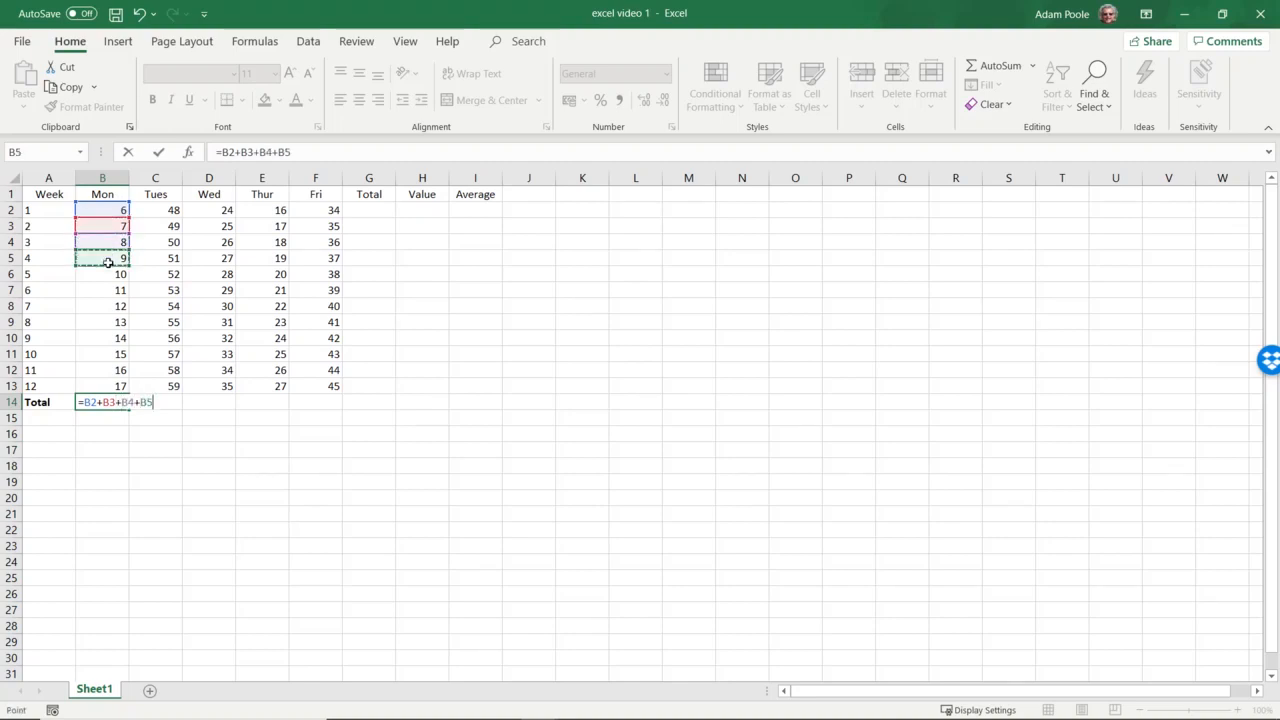
{"action": "type", "text": "+"}
{"action": "left_click", "coordinate": [106, 276]}
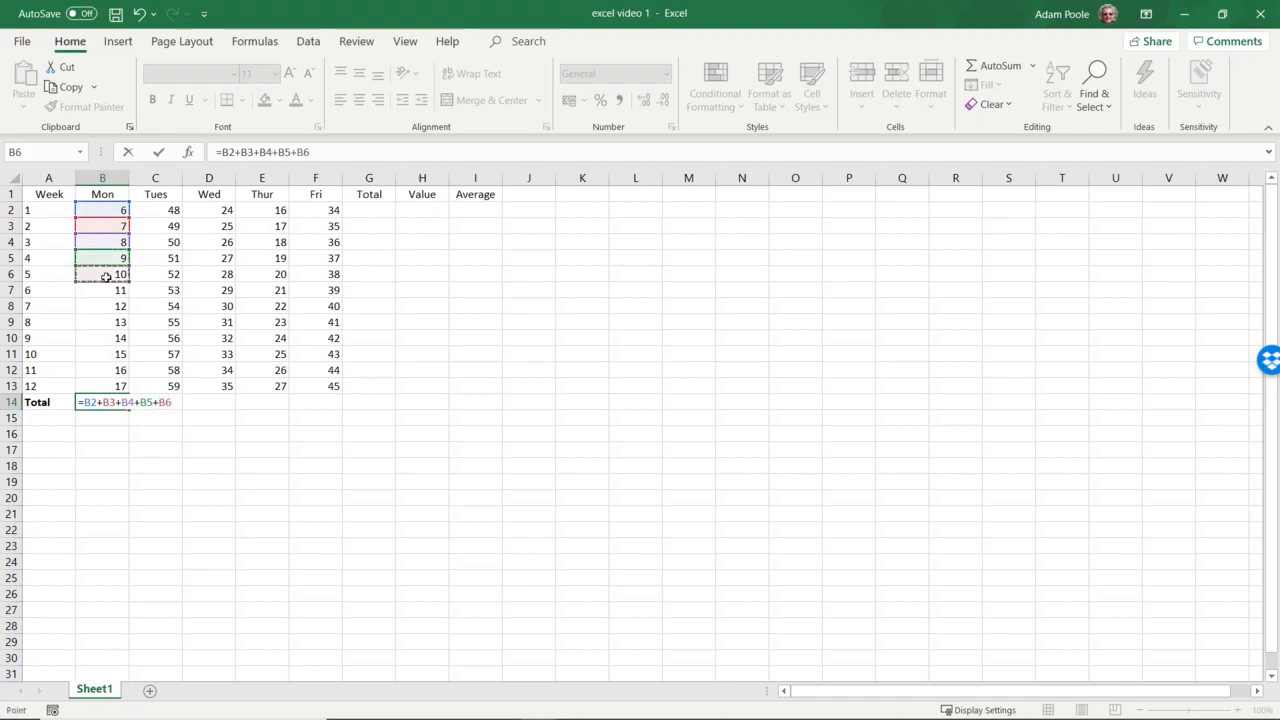
{"action": "type", "text": "+"}
{"action": "left_click", "coordinate": [110, 293]}
{"action": "type", "text": "+"}
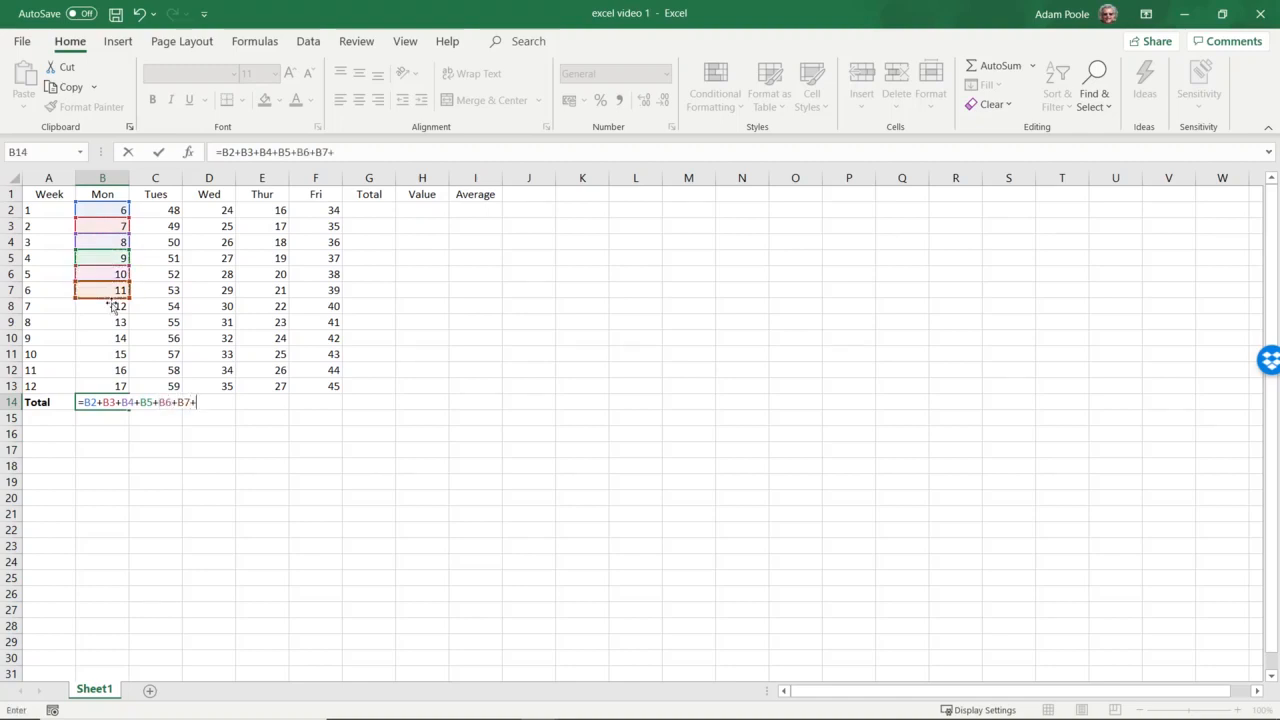
{"action": "left_click", "coordinate": [114, 307]}
{"action": "type", "text": "+"}
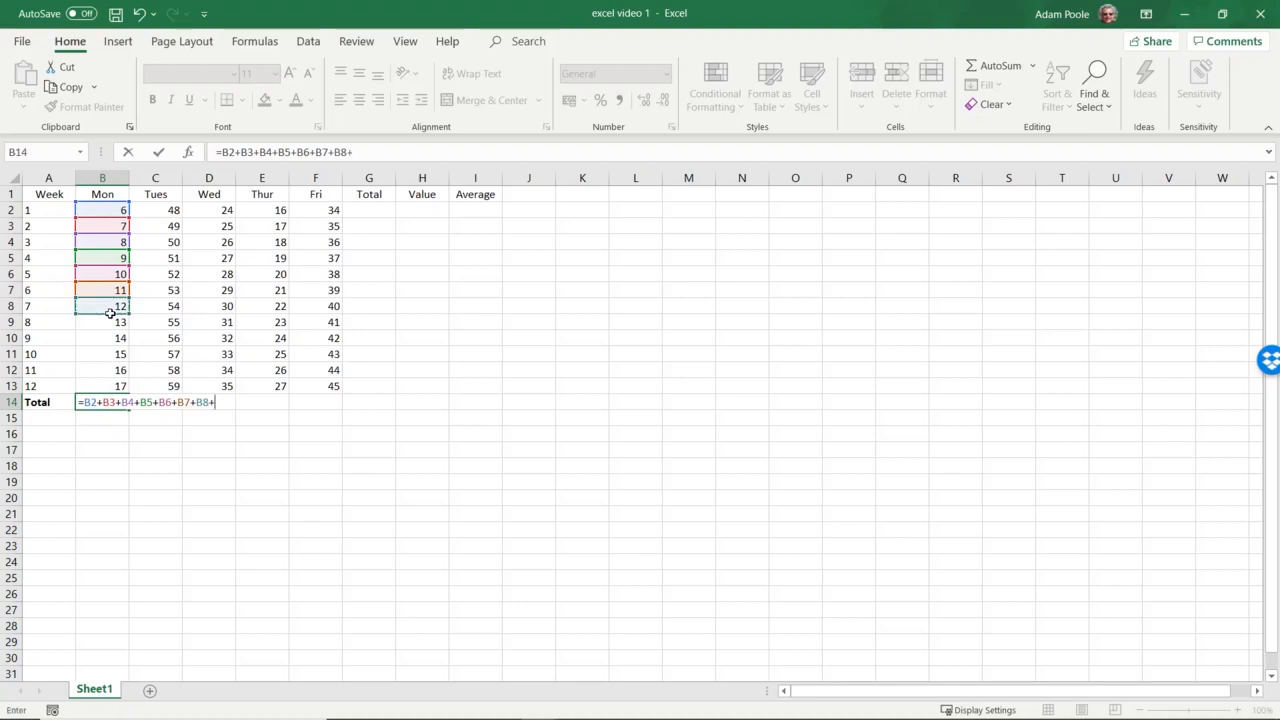
{"action": "left_click", "coordinate": [112, 324]}
{"action": "type", "text": "+"}
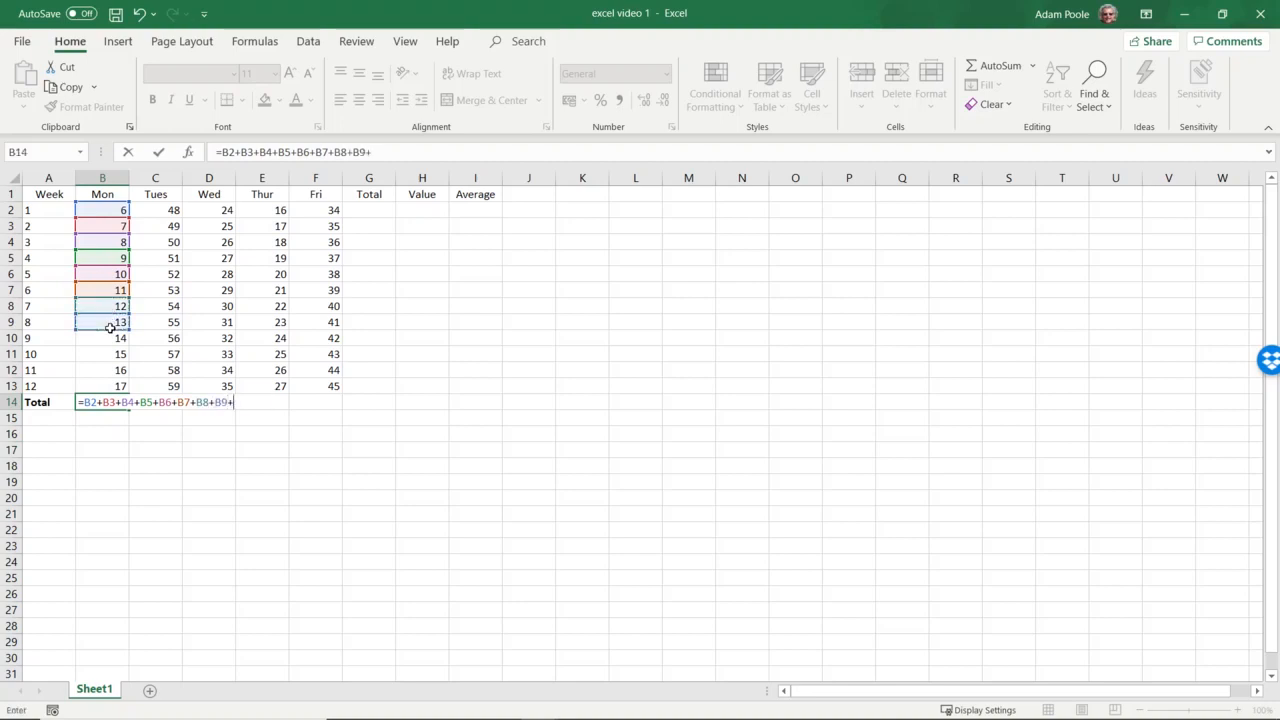
{"action": "left_click", "coordinate": [110, 341]}
{"action": "type", "text": "+"}
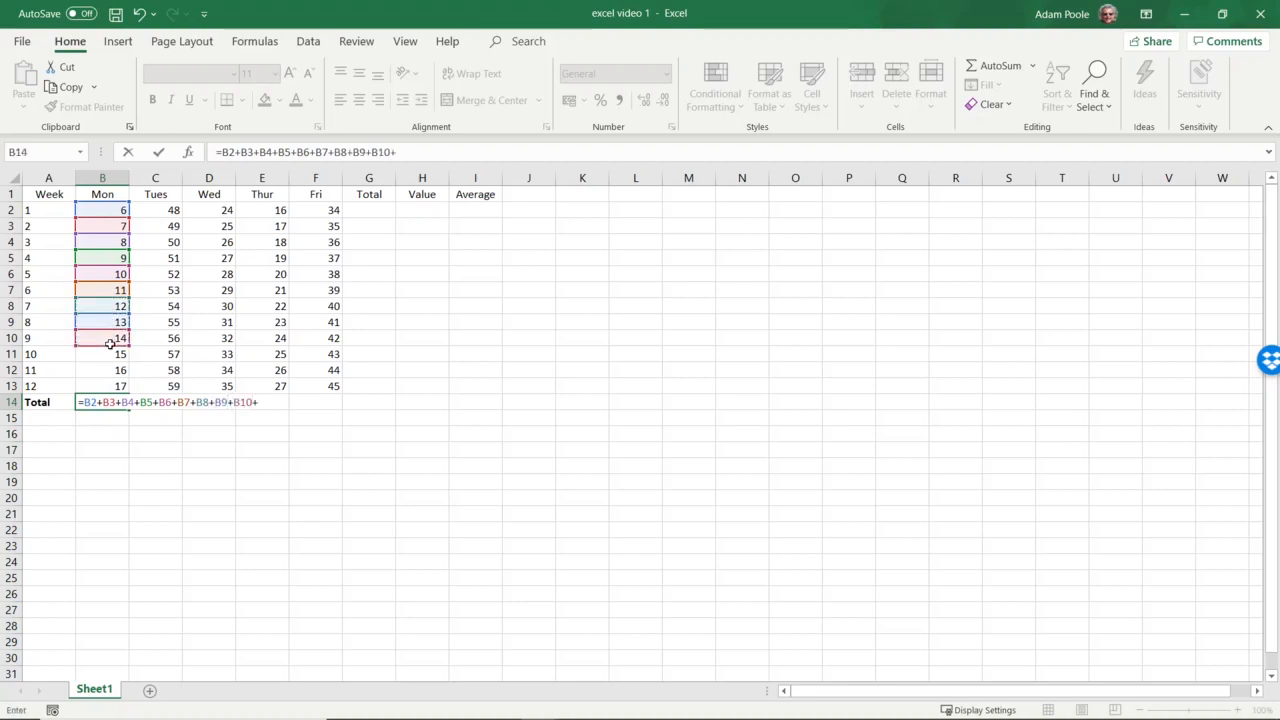
{"action": "left_click", "coordinate": [110, 357]}
{"action": "type", "text": "+"}
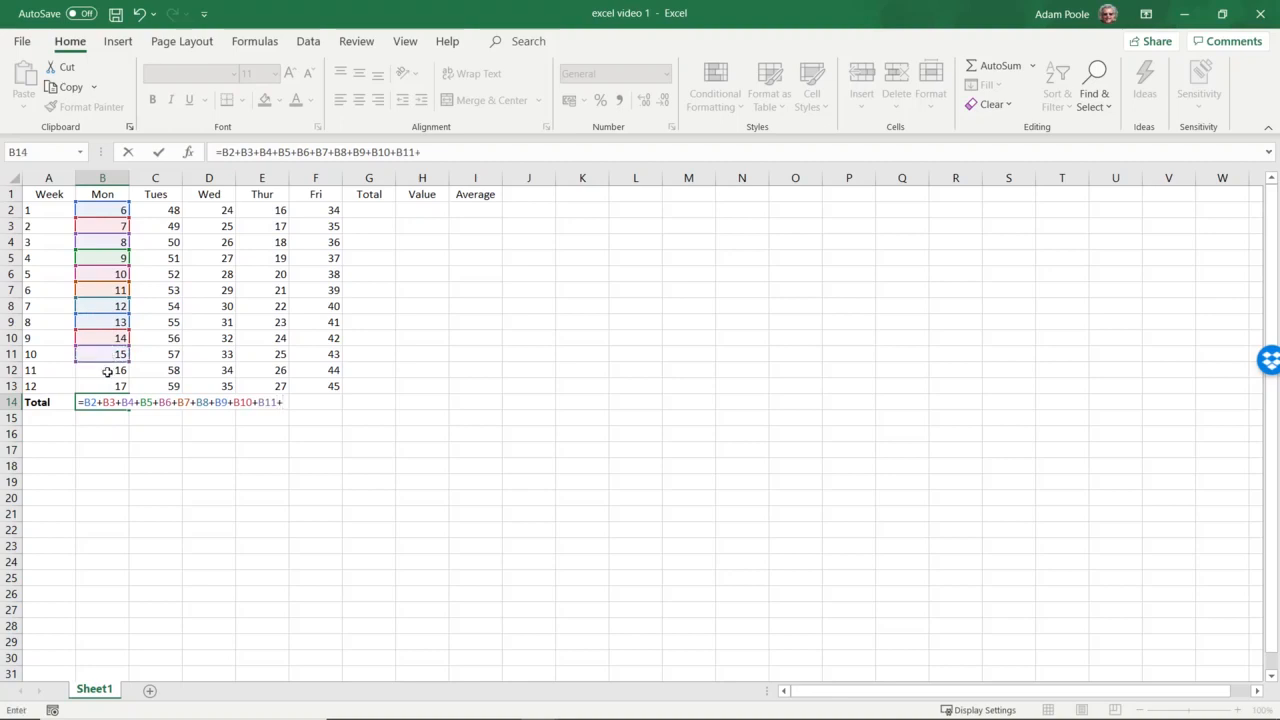
{"action": "left_click", "coordinate": [108, 371]}
{"action": "type", "text": "+"}
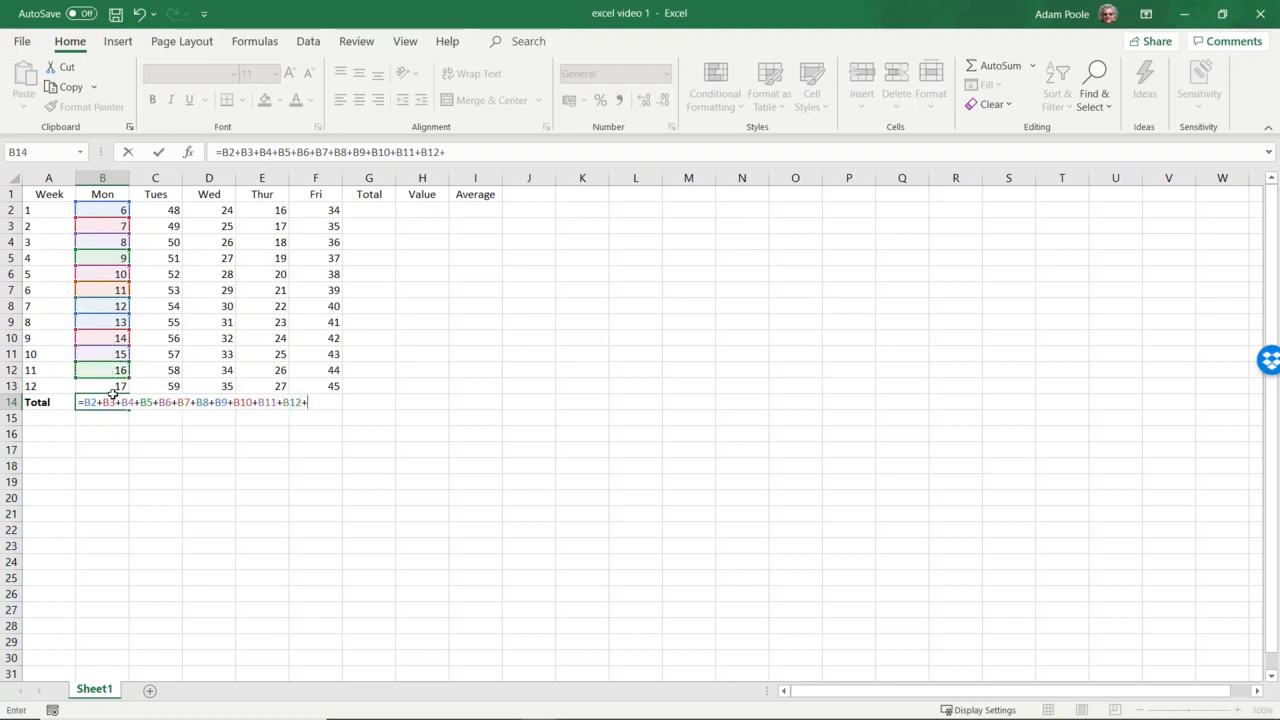
{"action": "left_click", "coordinate": [112, 389]}
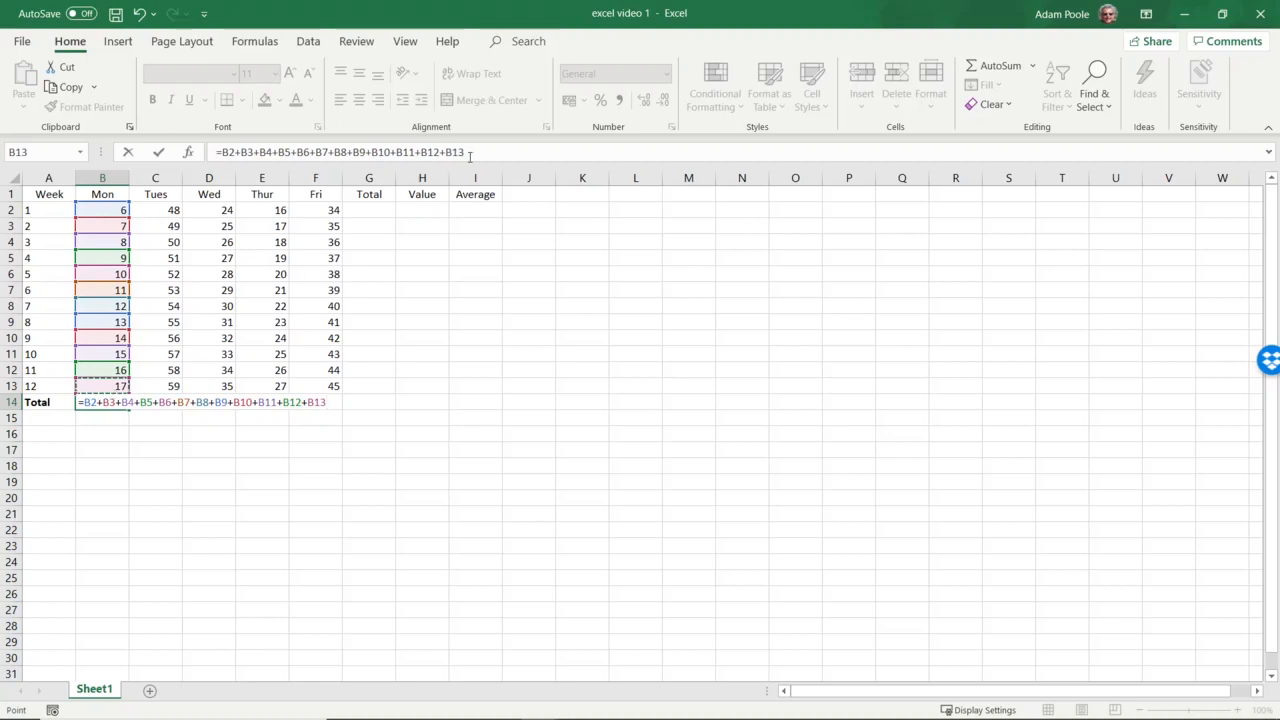
{"action": "key", "text": "Return"}
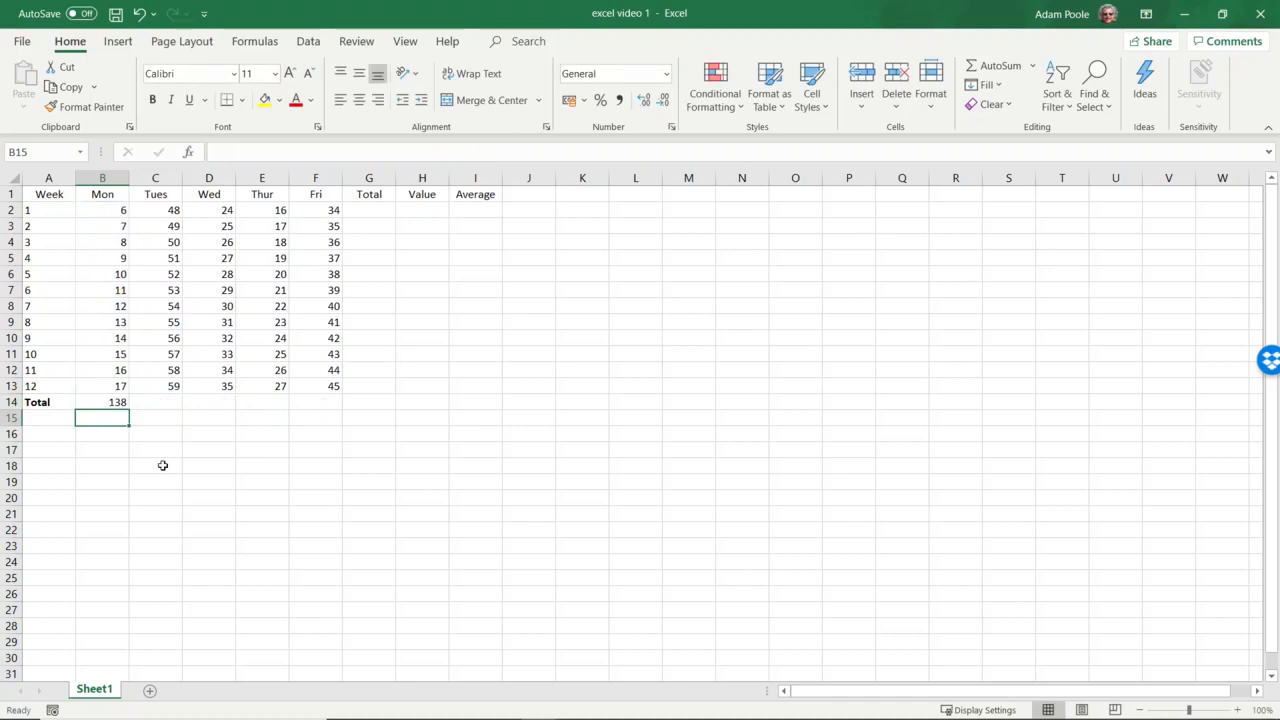
{"action": "left_click", "coordinate": [115, 406]}
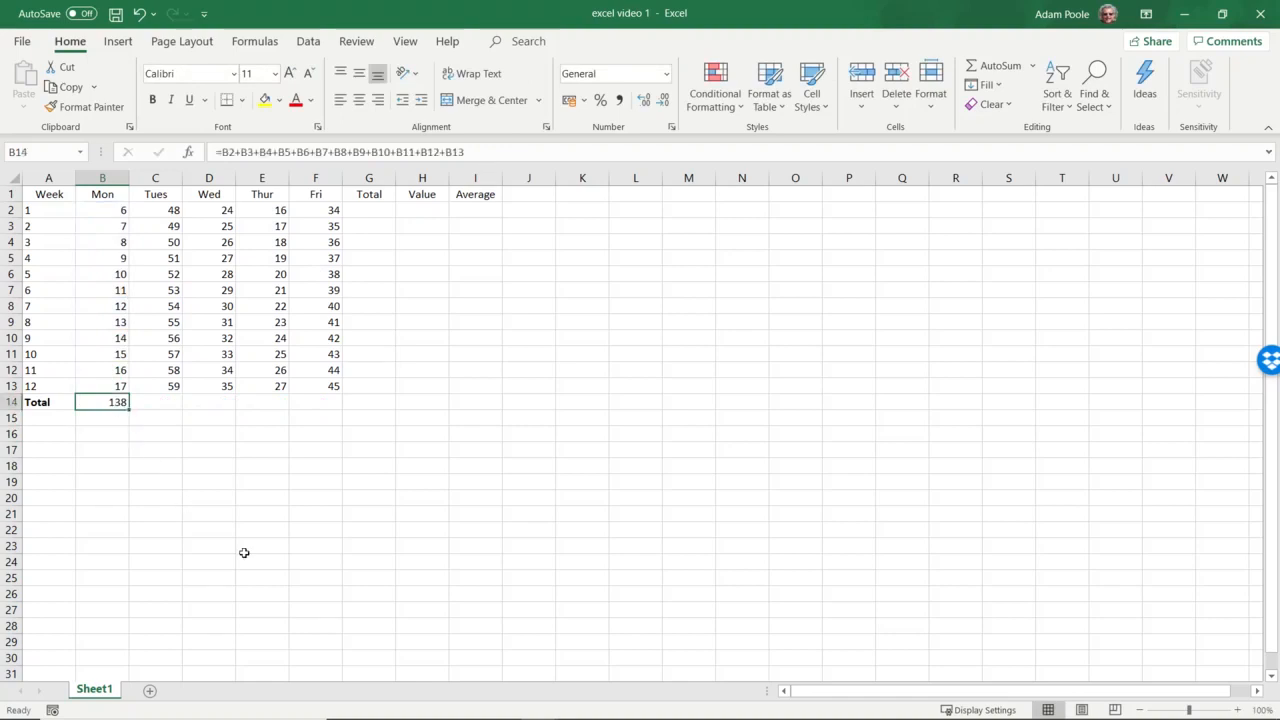
- Total the Tues column in C14 with AutoSum over C2:C13
{"action": "left_click", "coordinate": [158, 407]}
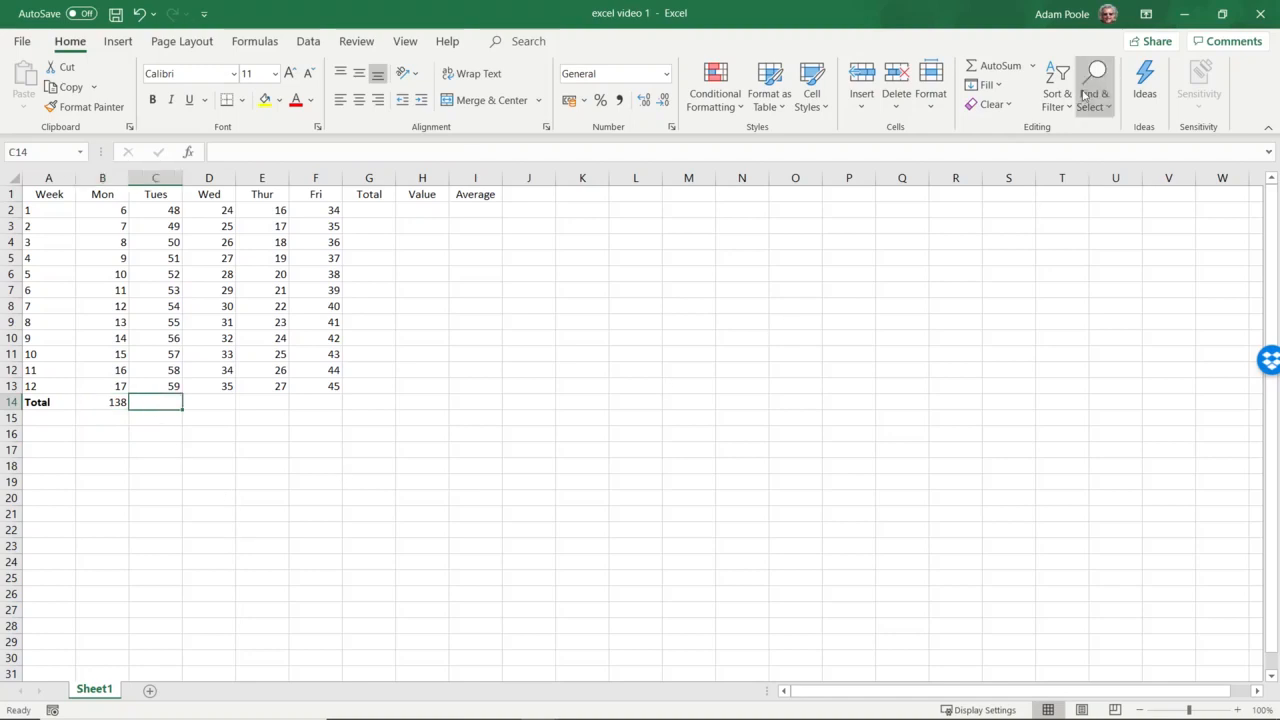
{"action": "left_click", "coordinate": [1000, 65]}
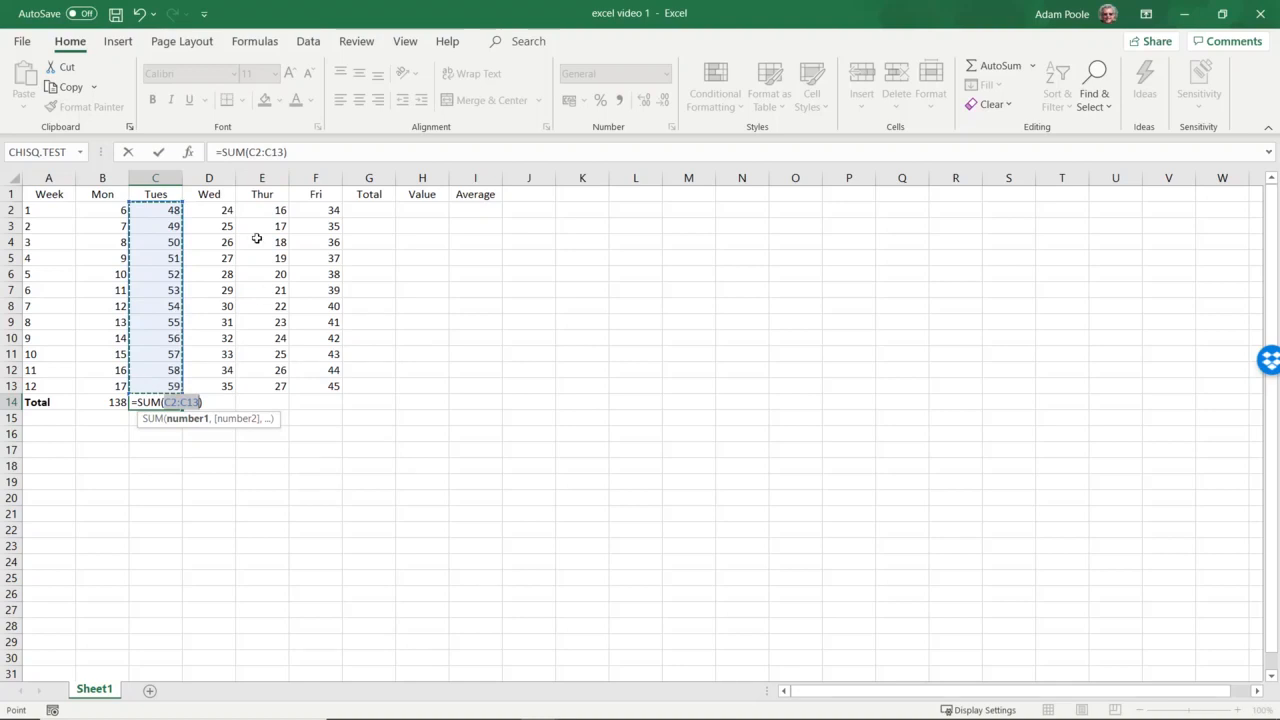
{"action": "key", "text": "Return"}
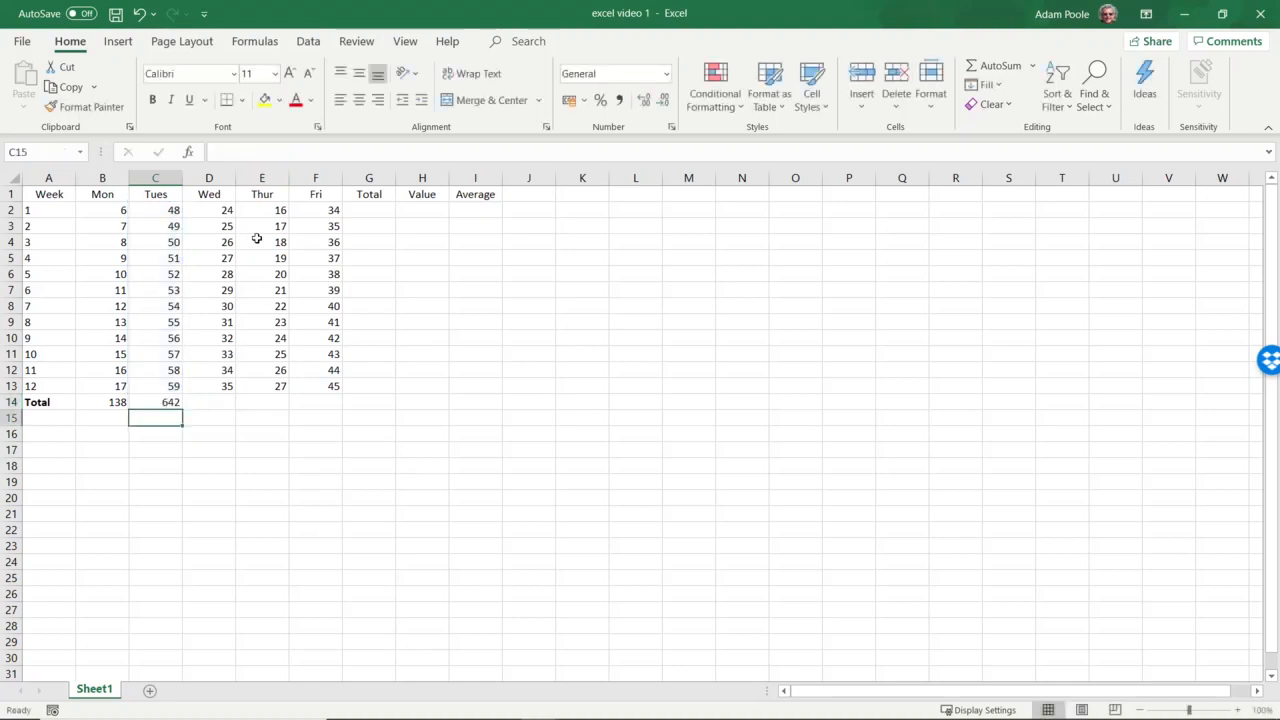
- Auto-fill the Tues total formula from C14 across to F14 and check the formulas in the Total row
{"action": "left_click", "coordinate": [163, 405]}
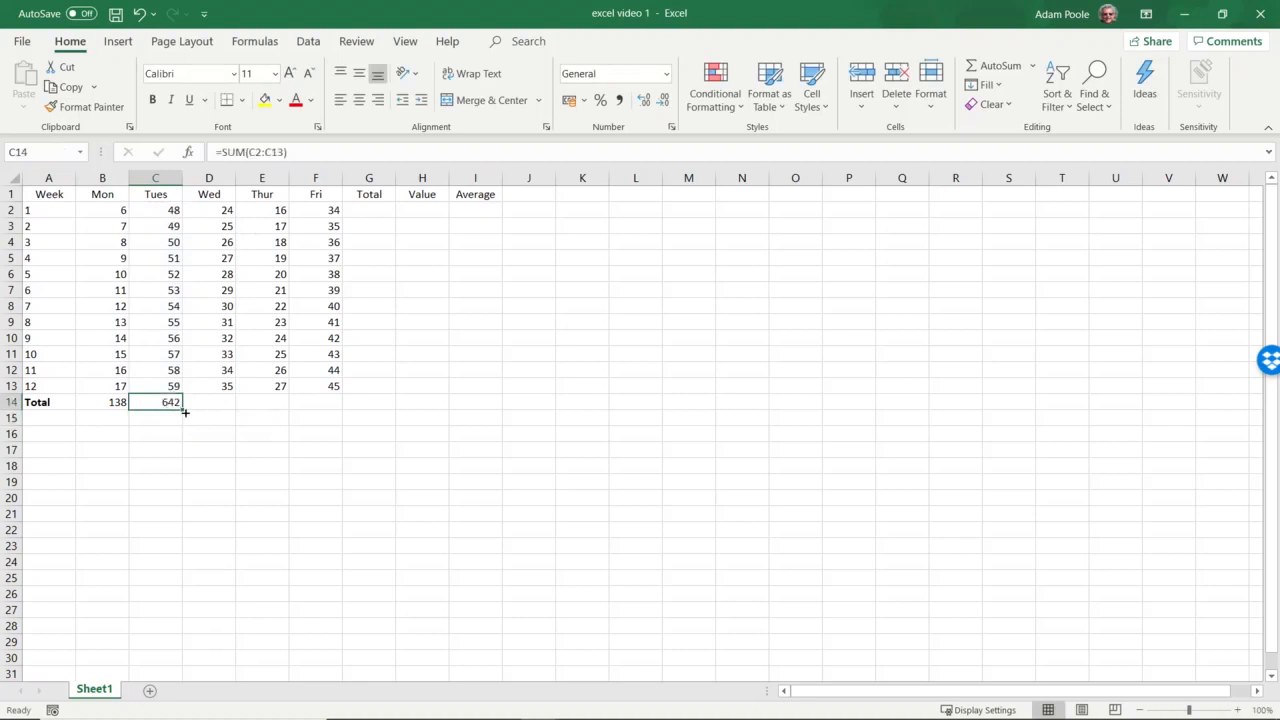
{"action": "left_click_drag", "start_coordinate": [185, 412], "coordinate": [185, 412]}
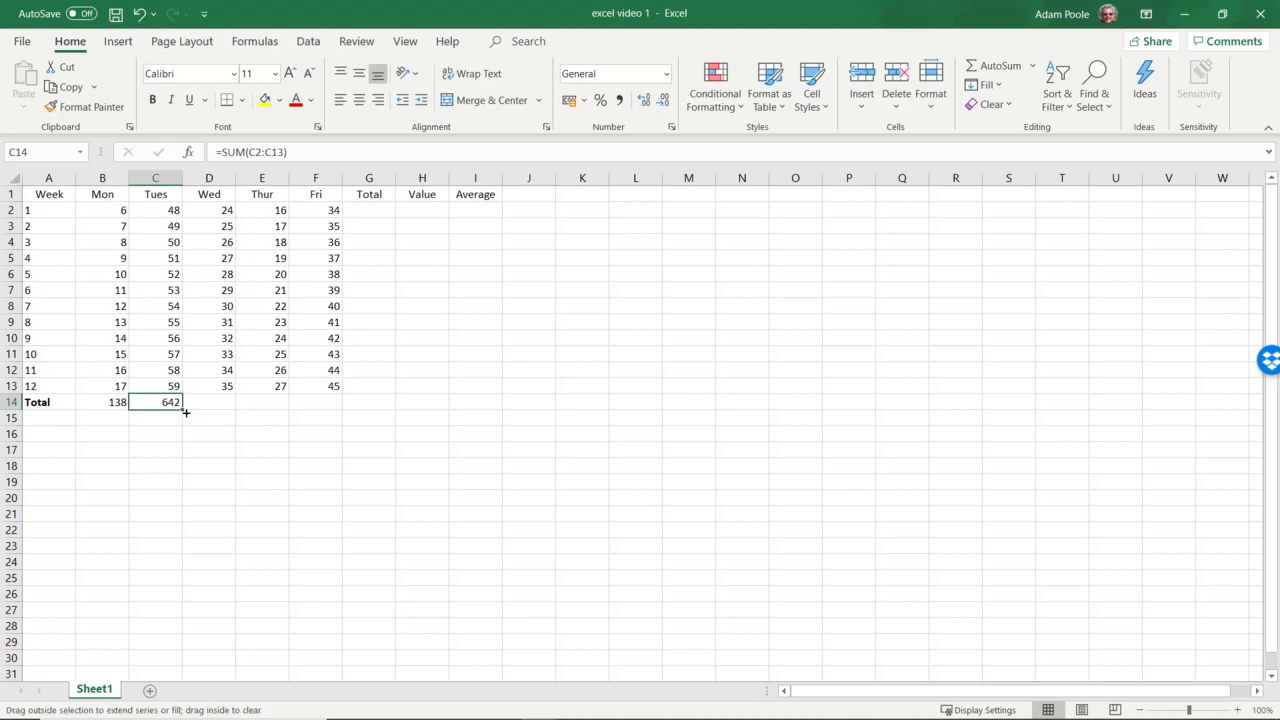
{"action": "left_click_drag", "start_coordinate": [185, 412], "coordinate": [333, 414]}
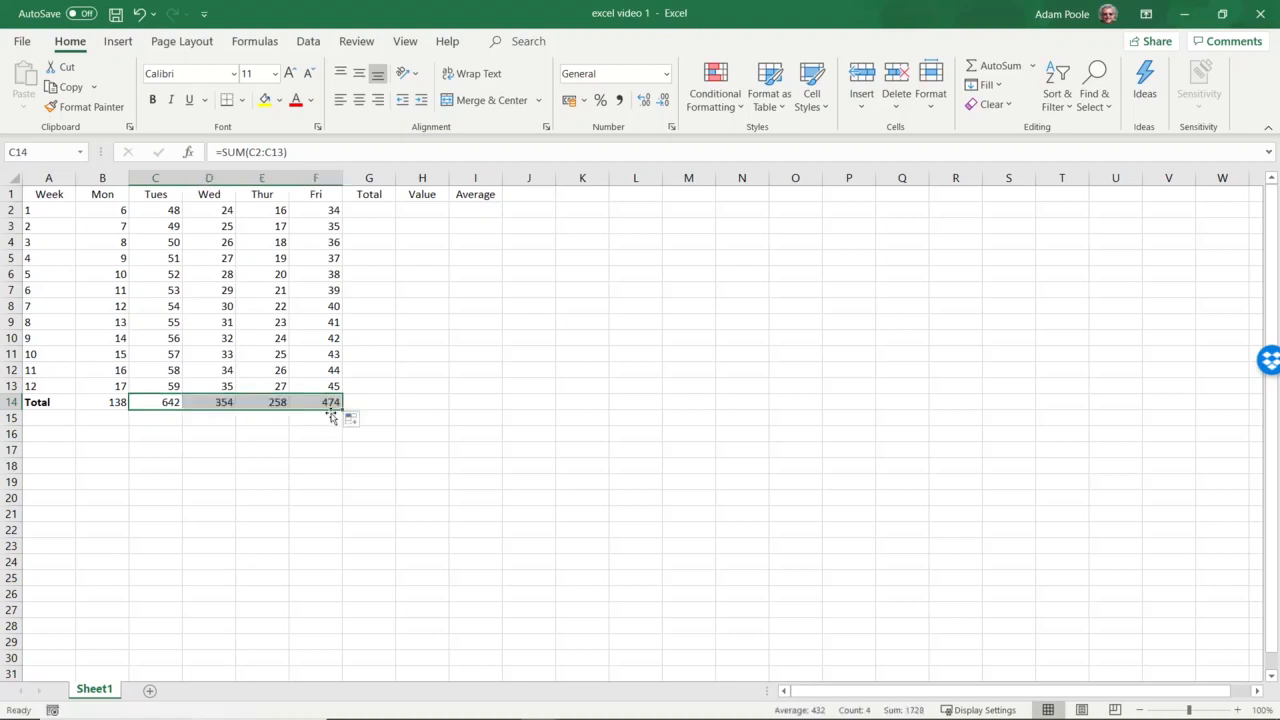
{"action": "left_click", "coordinate": [170, 404]}
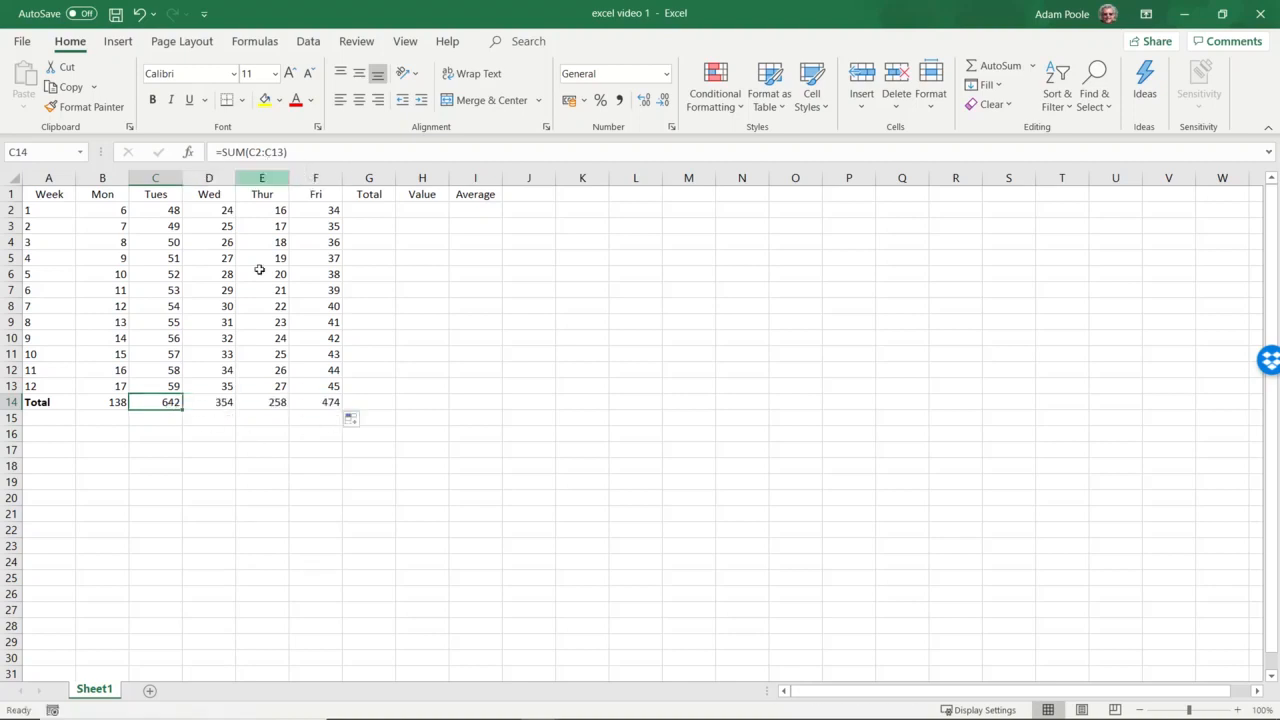
{"action": "left_click", "coordinate": [217, 408]}
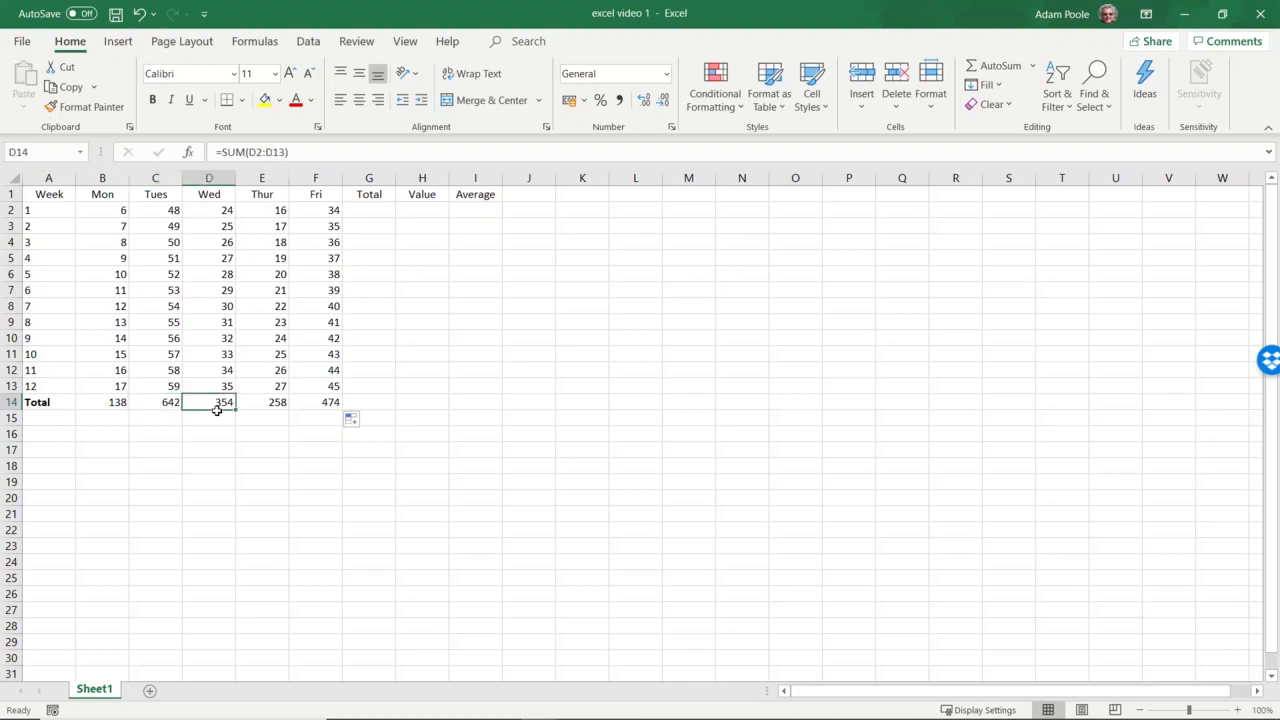
{"action": "key", "text": "Right"}
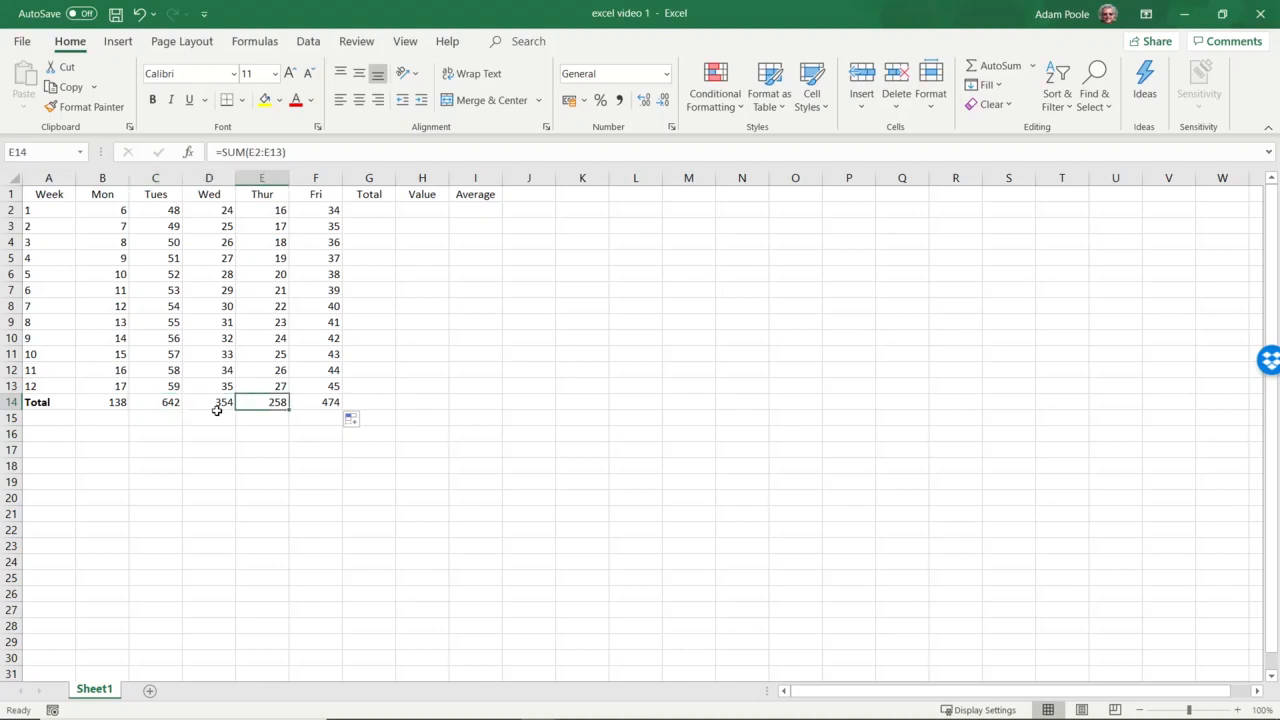
{"action": "key", "text": "Right"}
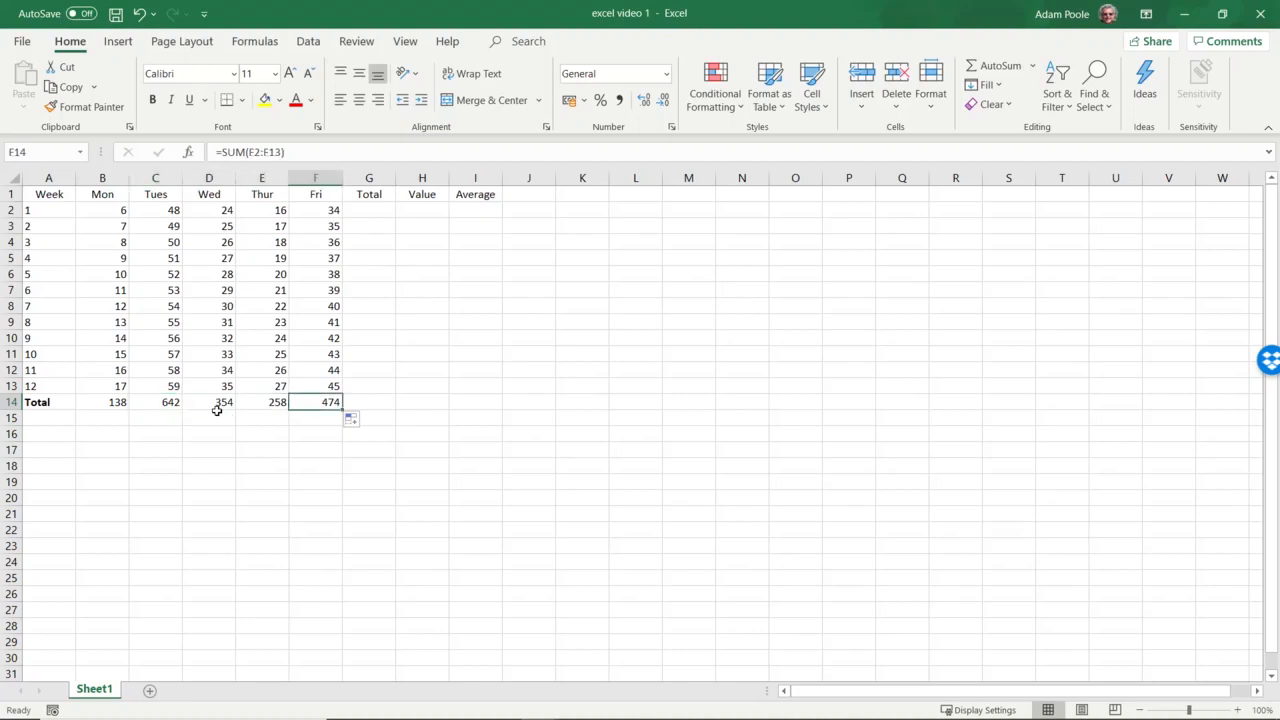
{"action": "key", "text": "Right"}
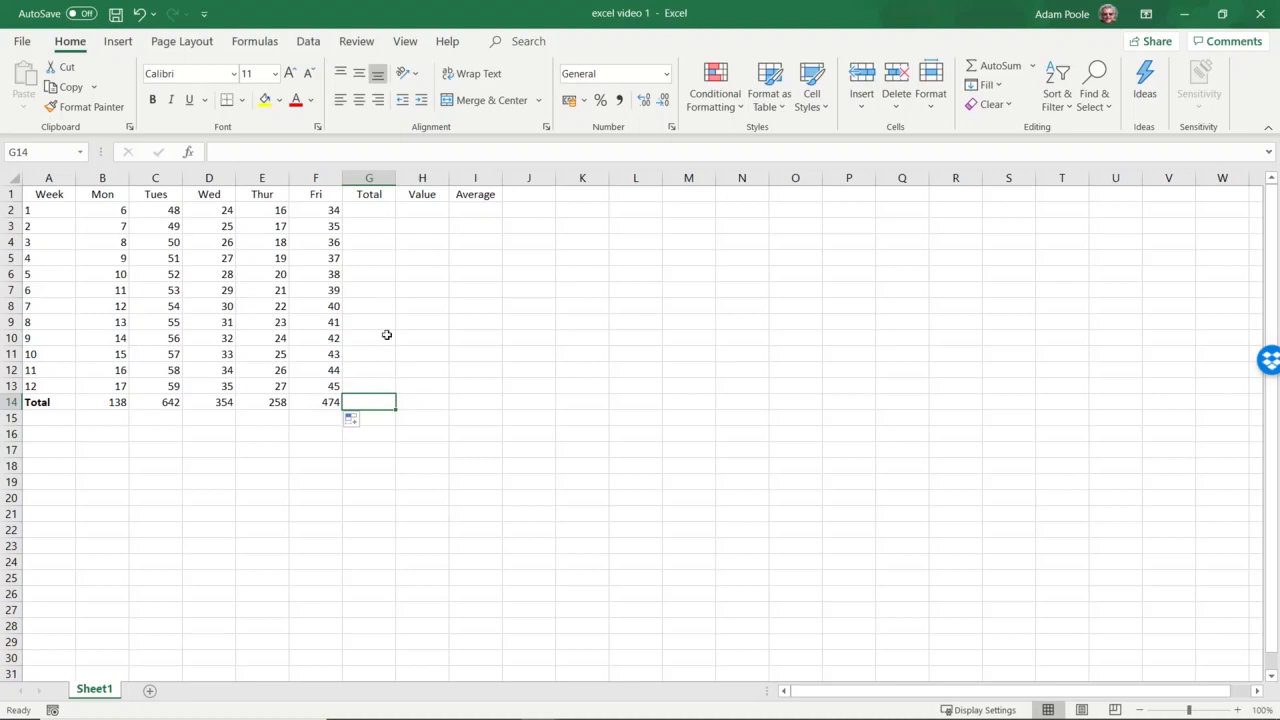
- Total week 1 in G2 with AutoSum, changing the range to B2:F2 so the week number is excluded
{"action": "left_click", "coordinate": [370, 212]}
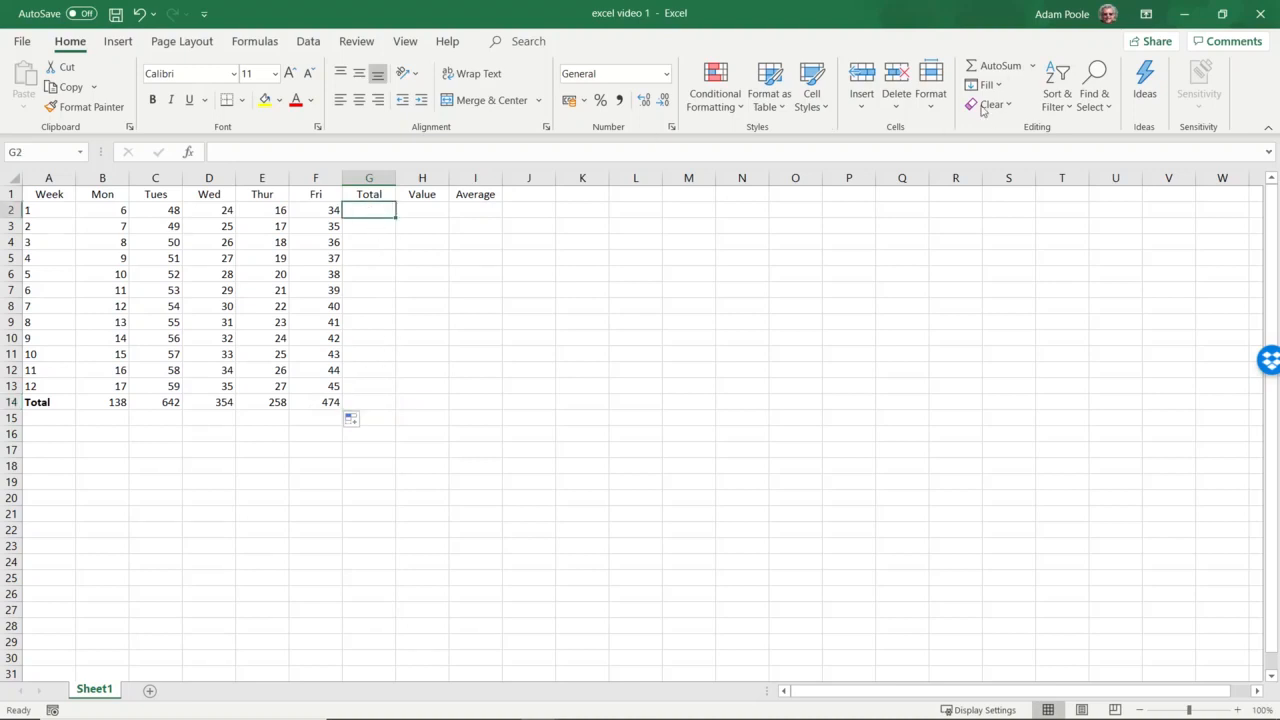
{"action": "left_click", "coordinate": [983, 66]}
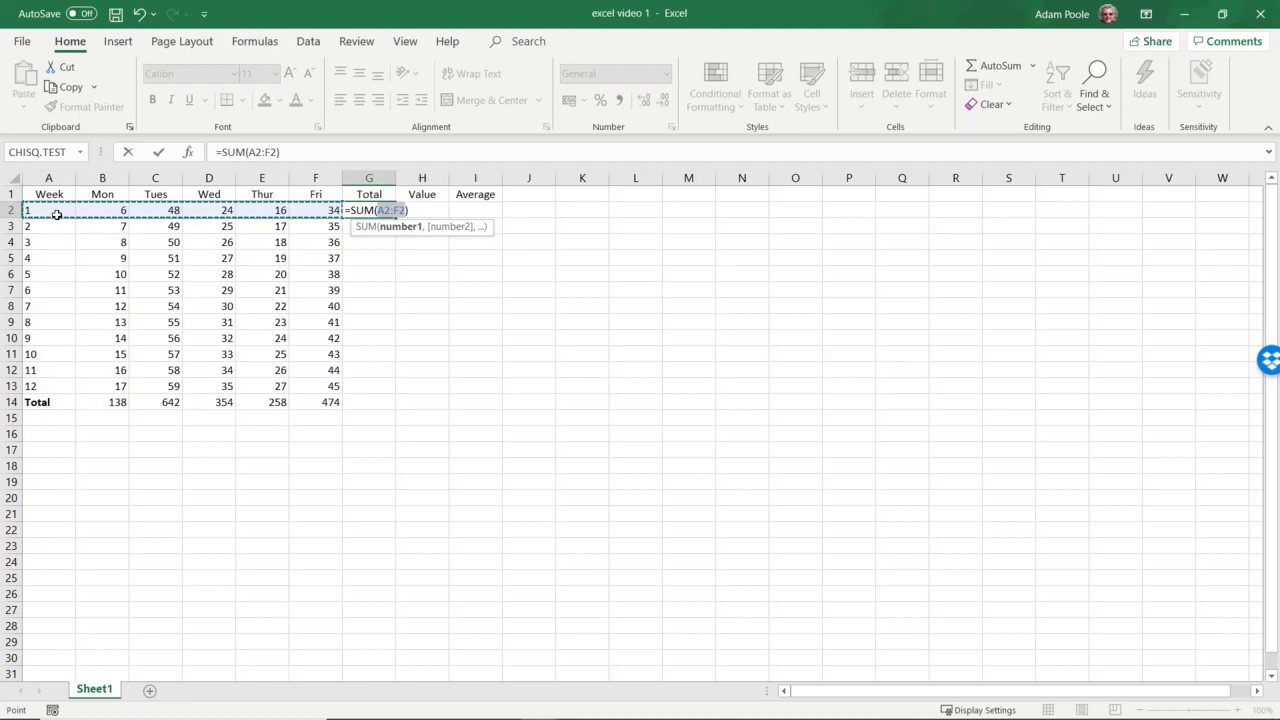
{"action": "left_click", "coordinate": [250, 153]}
{"action": "type", "text": "B"}
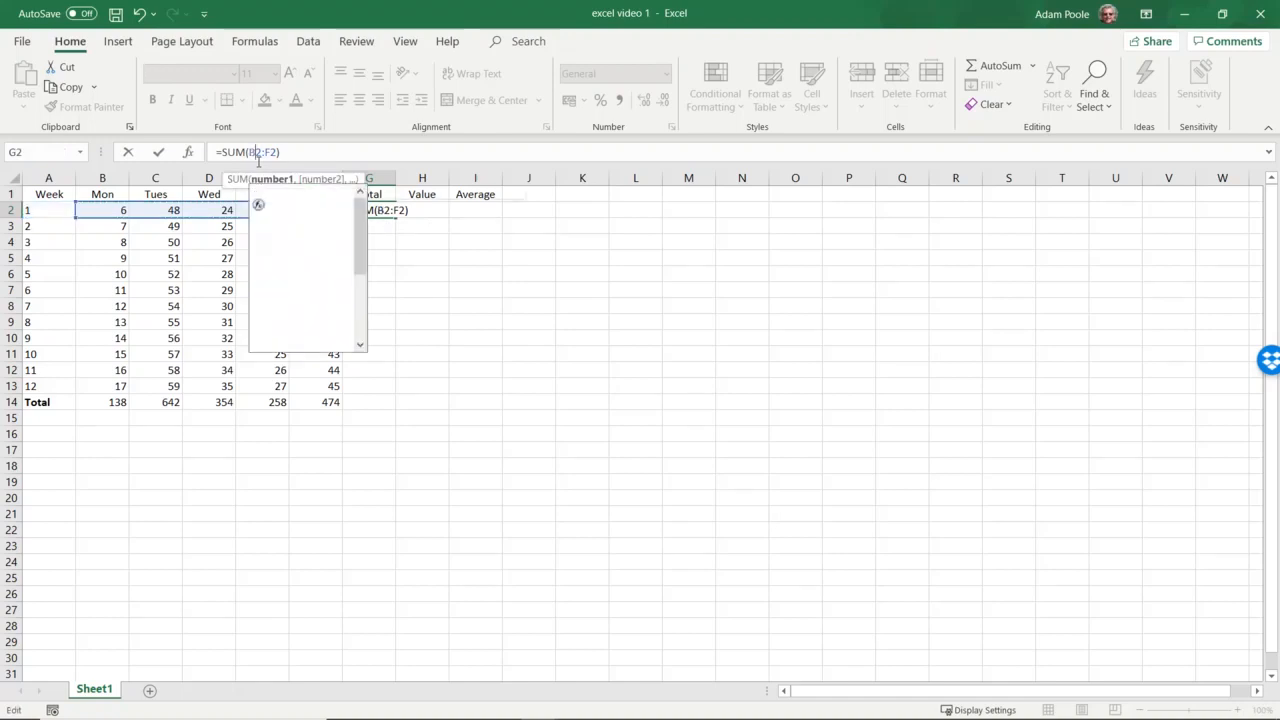
{"action": "left_click", "coordinate": [300, 162]}
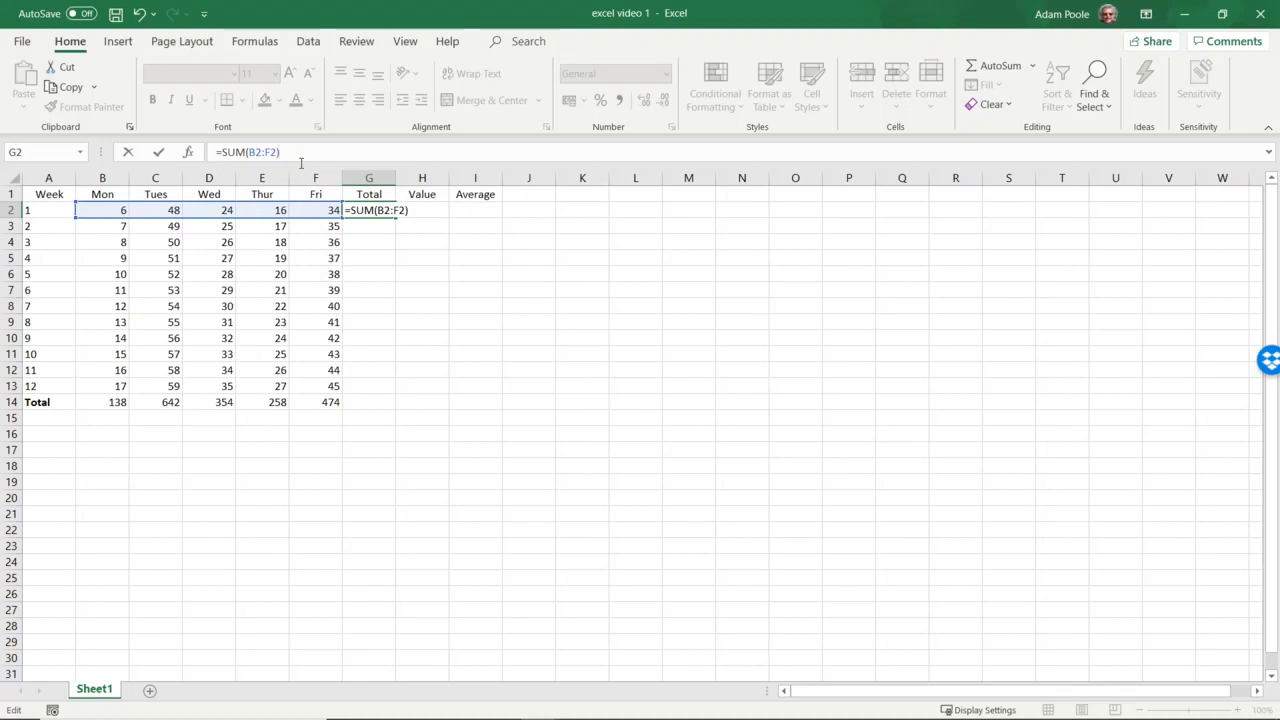
{"action": "key", "text": "Return"}
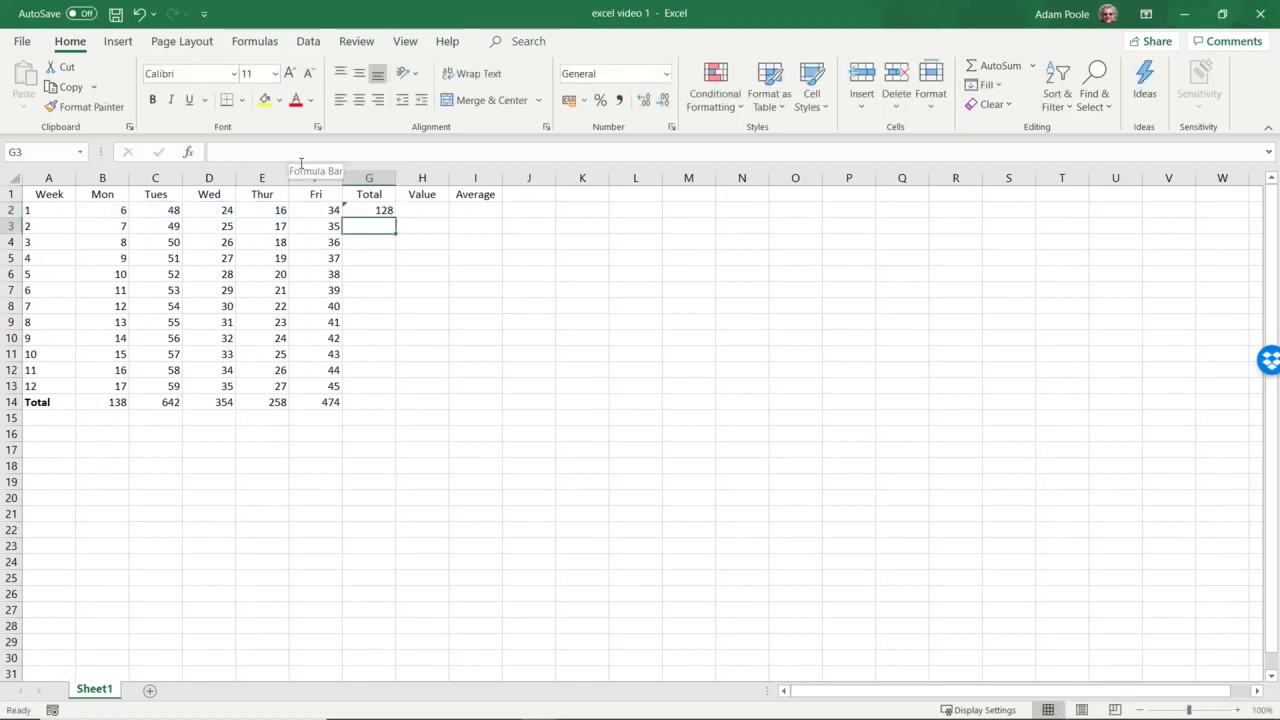
{"action": "left_click", "coordinate": [380, 212]}
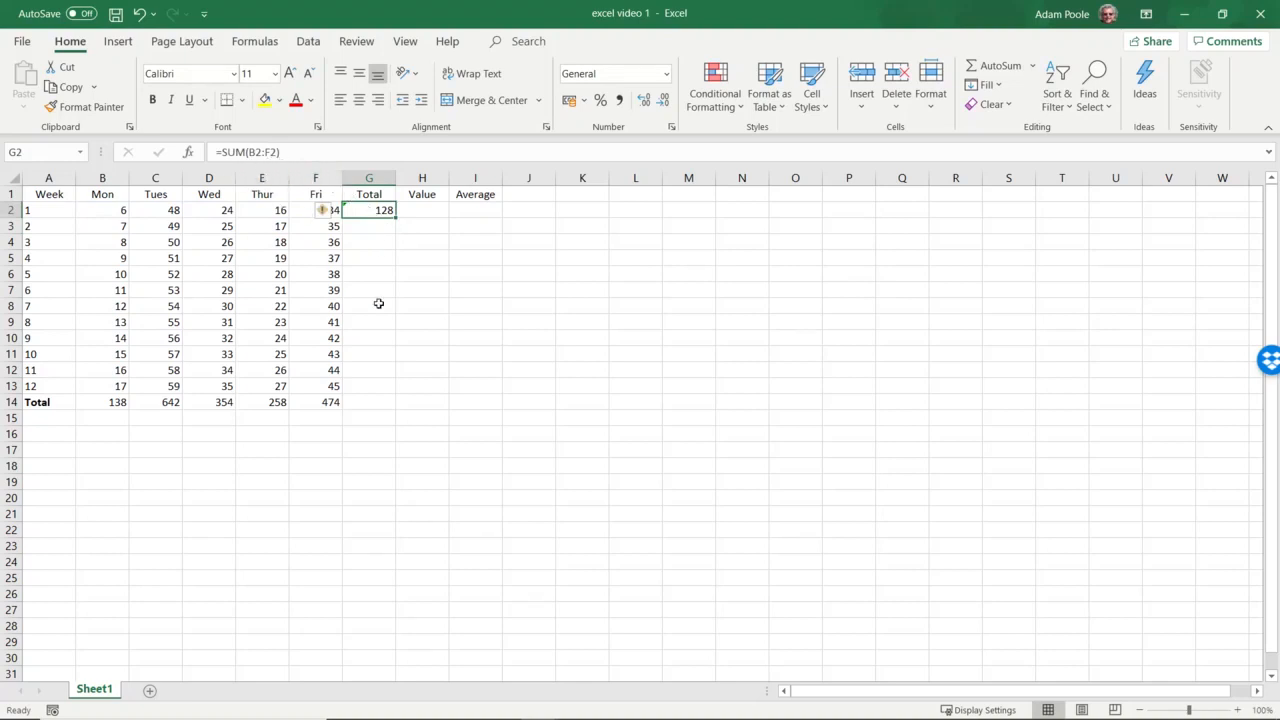
- Total week 2 in G3 with AutoSum, adjusting the range to B3:F3
{"action": "left_click", "coordinate": [366, 230]}
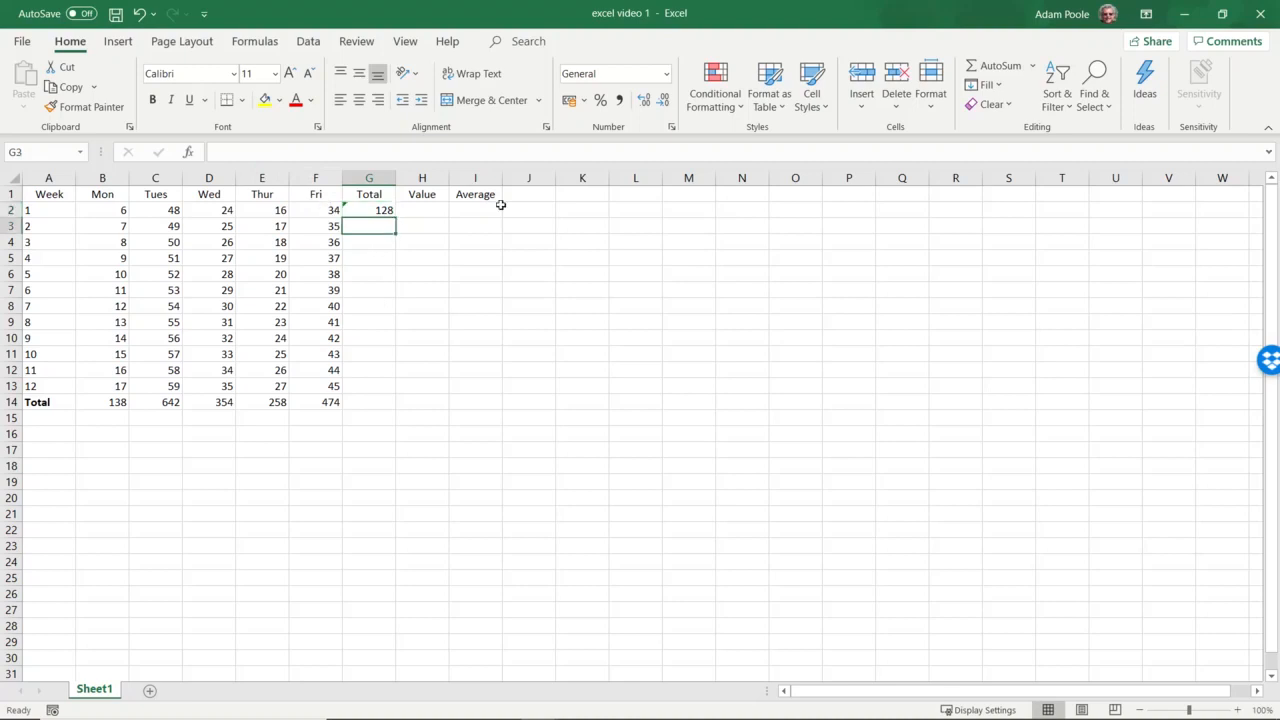
{"action": "left_click", "coordinate": [989, 68]}
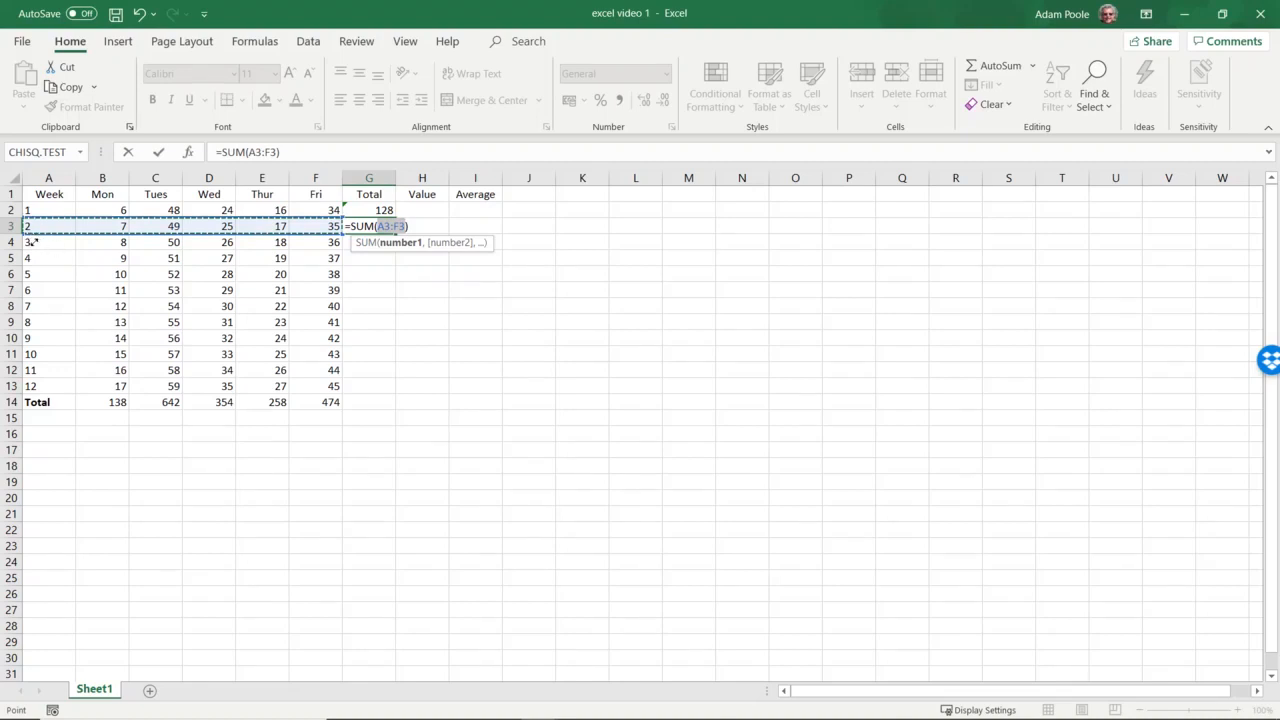
{"action": "left_click_drag", "start_coordinate": [31, 242], "coordinate": [79, 246]}
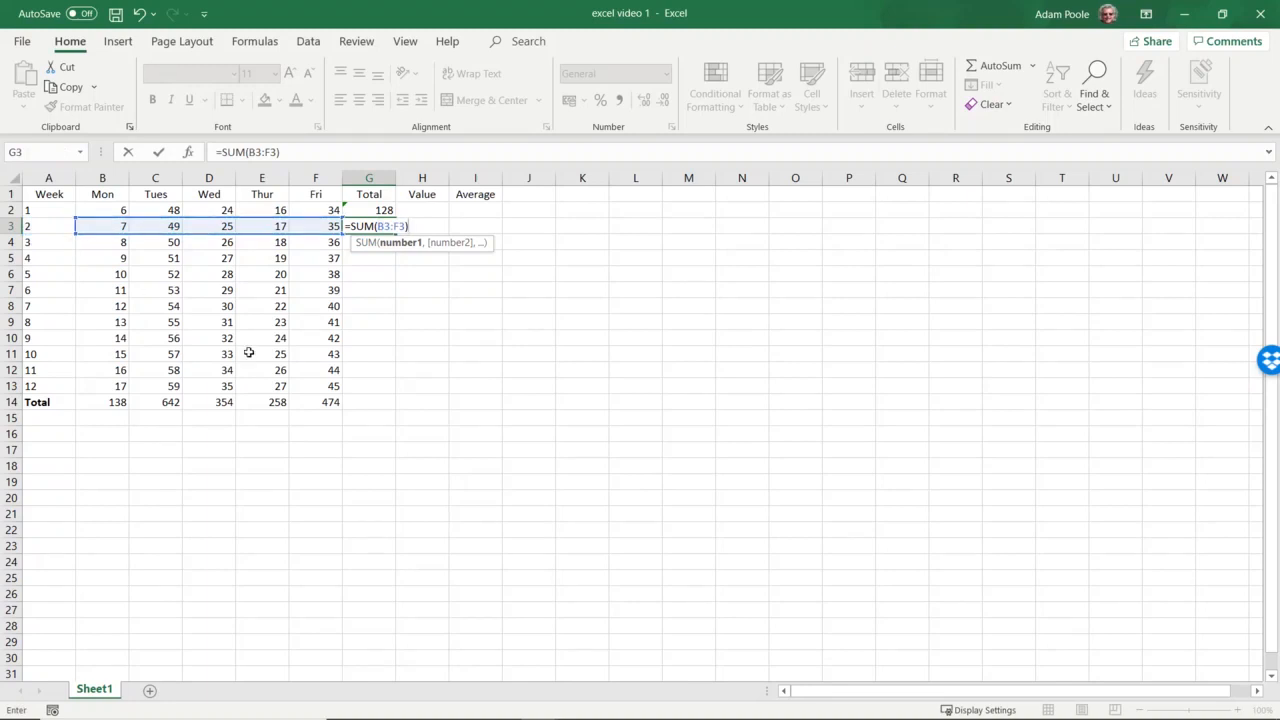
{"action": "key", "text": "Return"}
- Auto-fill the weekly total formula from G3 down to G13
{"action": "left_click", "coordinate": [382, 229]}
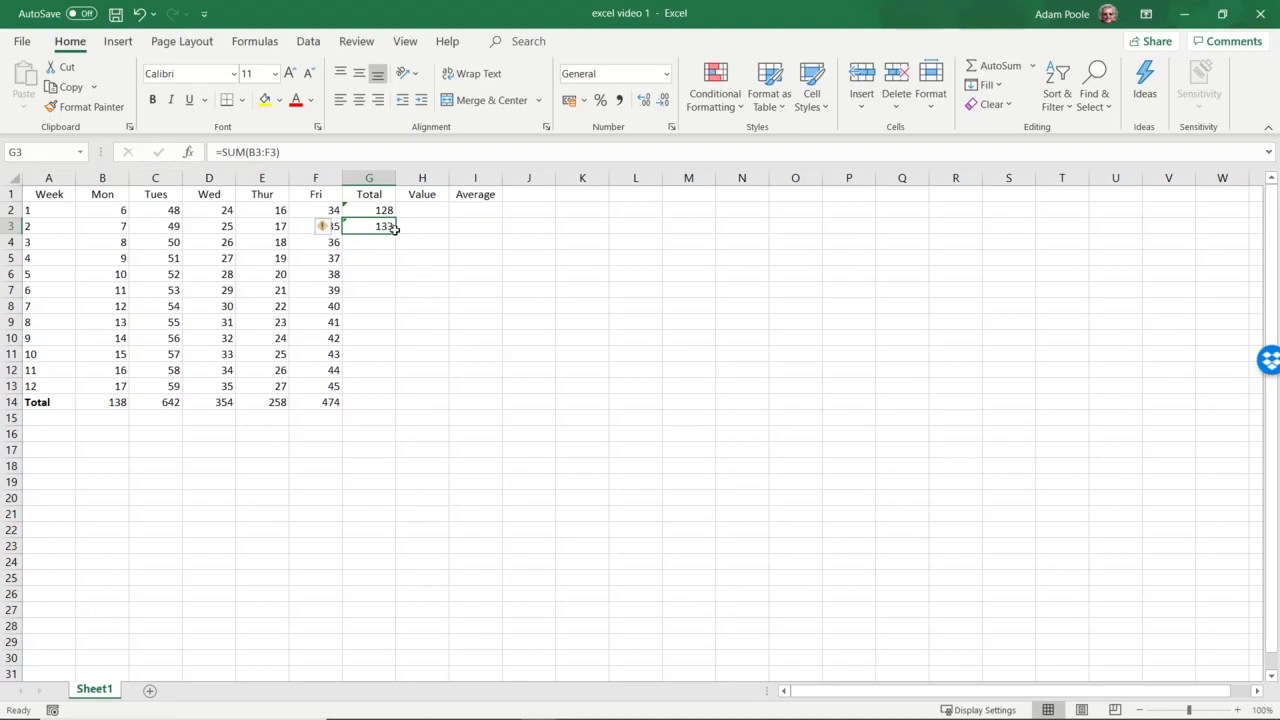
{"action": "left_click_drag", "start_coordinate": [399, 239], "coordinate": [390, 395]}
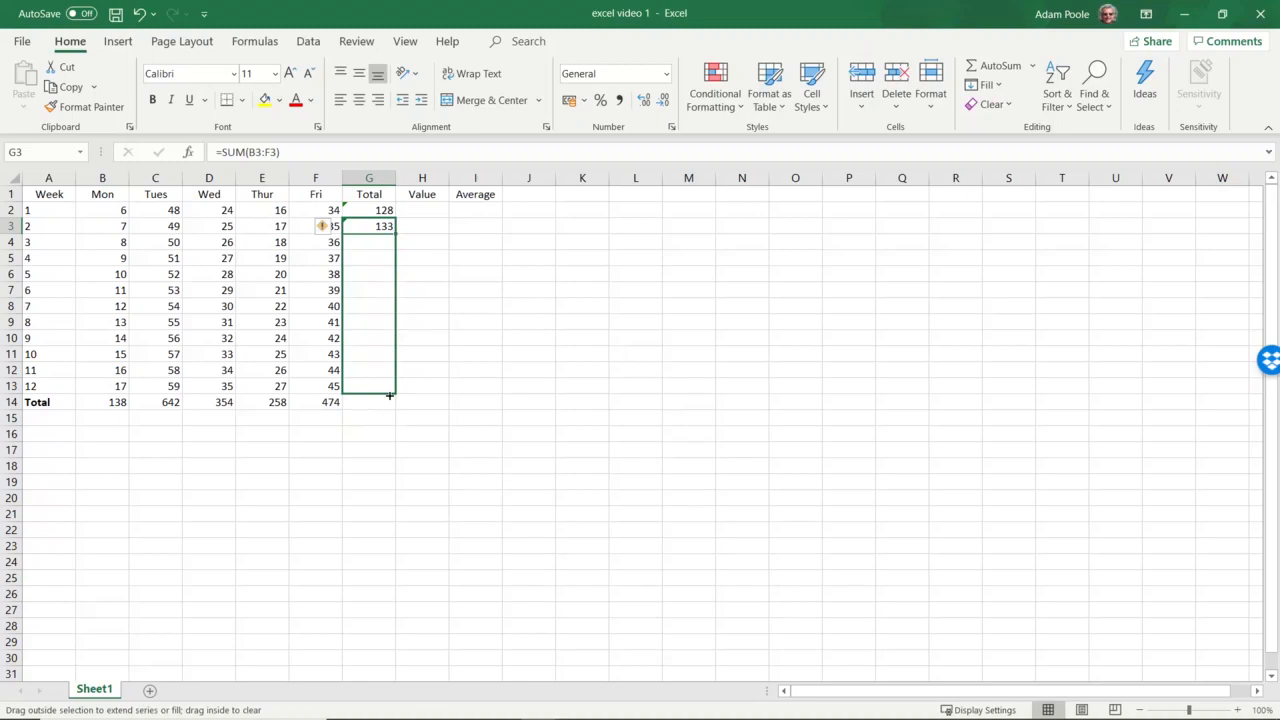
{"action": "left_click_drag", "start_coordinate": [390, 395], "coordinate": [390, 395]}
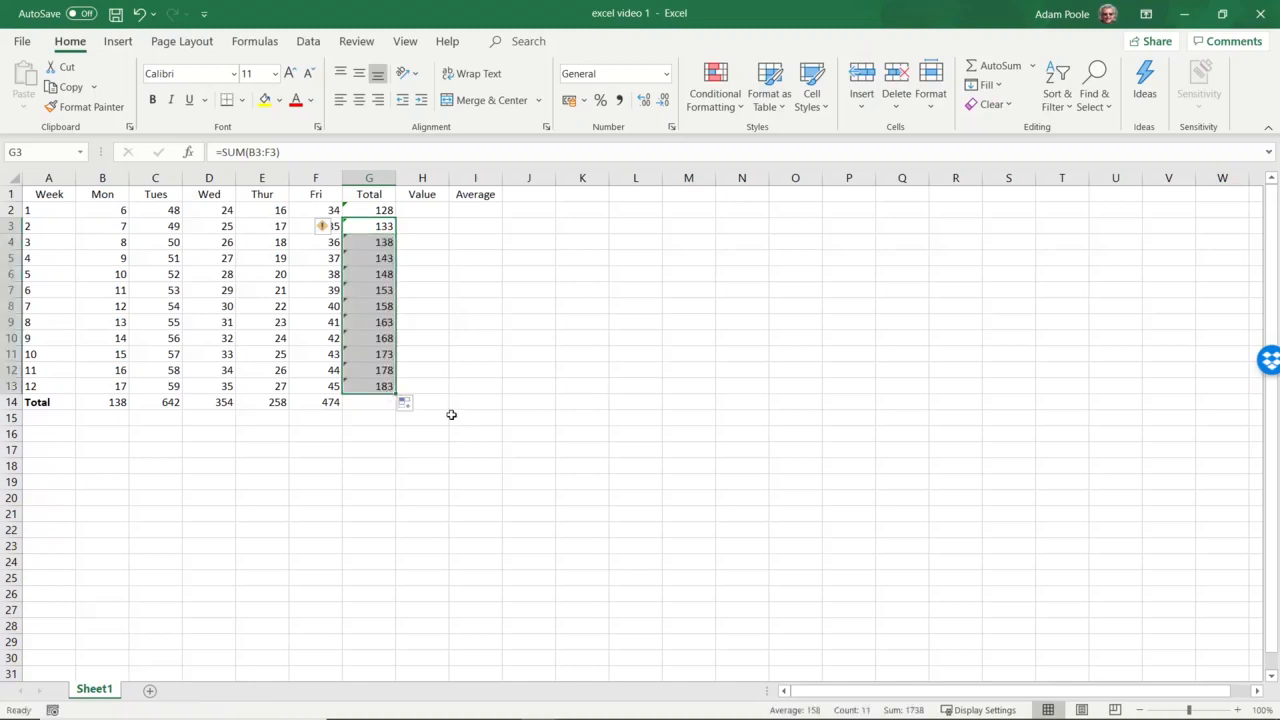
- Add up the weekly totals in G14 with AutoSum over G2:G13
{"action": "left_click", "coordinate": [372, 409]}
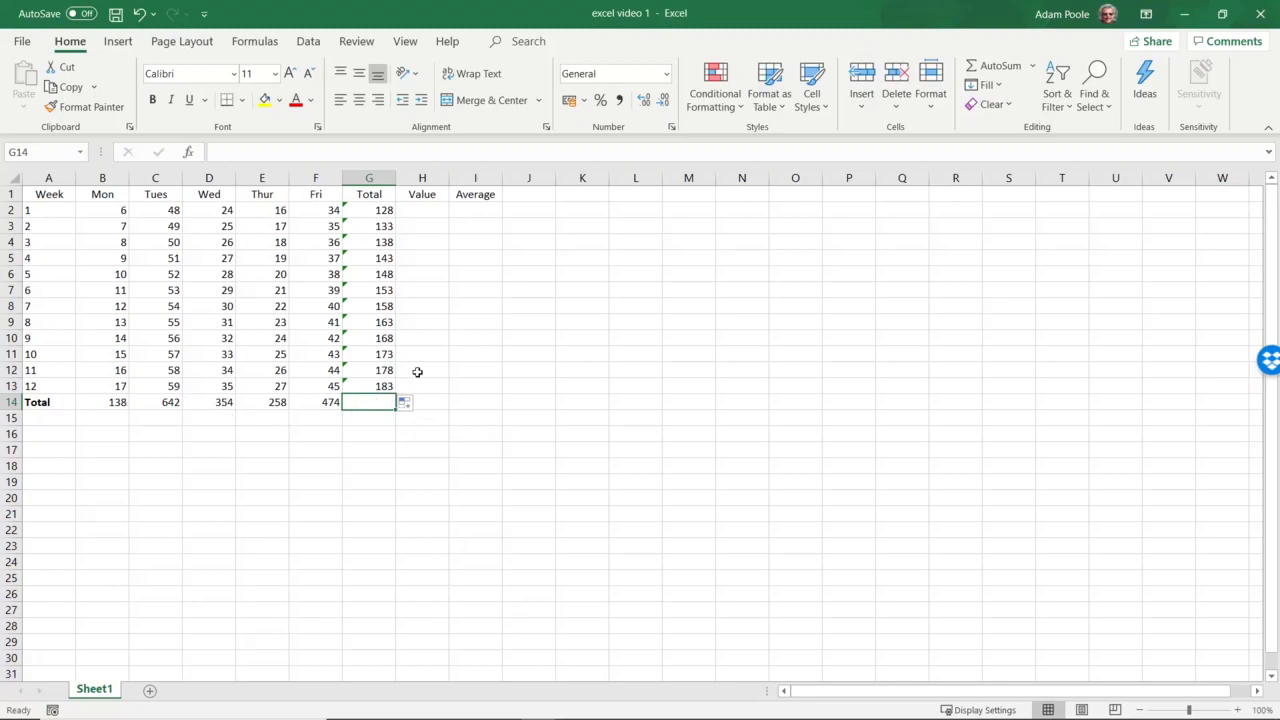
{"action": "left_click", "coordinate": [993, 66]}
{"action": "key", "text": "Return"}
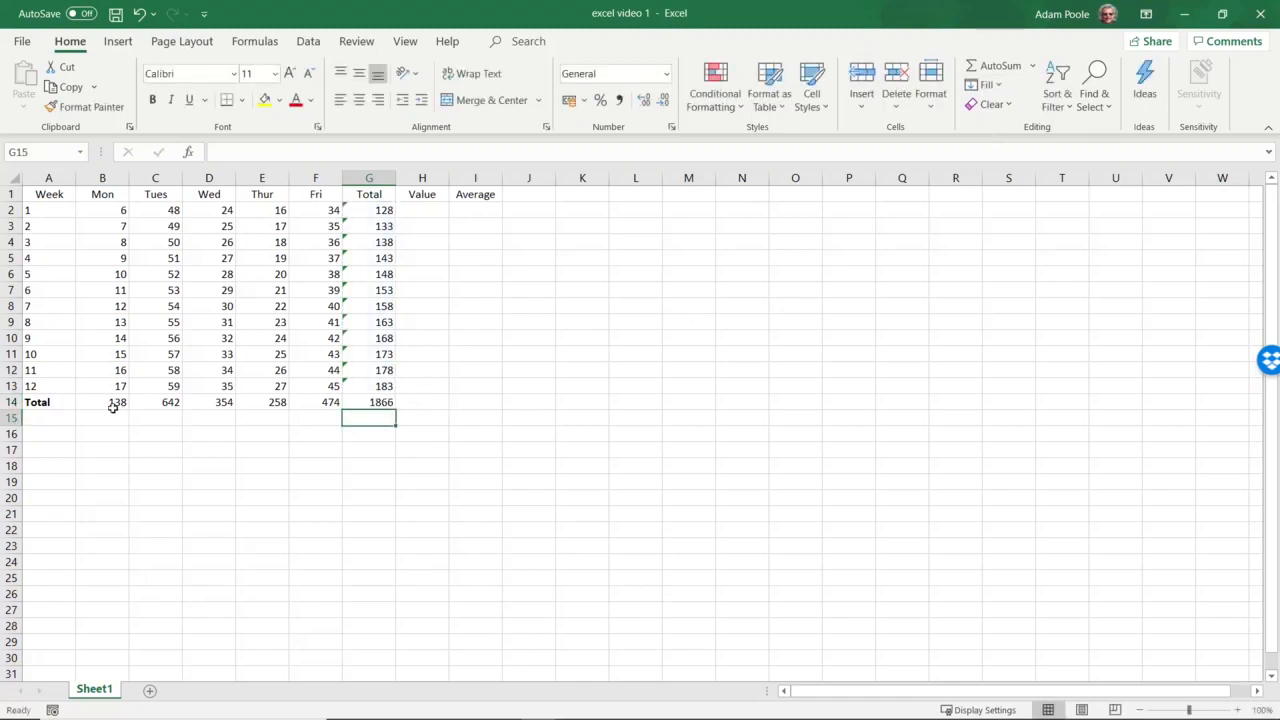
- Cross-check the grand total with a temporary AutoSum of B14:F14 in D16, and delete it again
{"action": "left_click", "coordinate": [214, 436]}
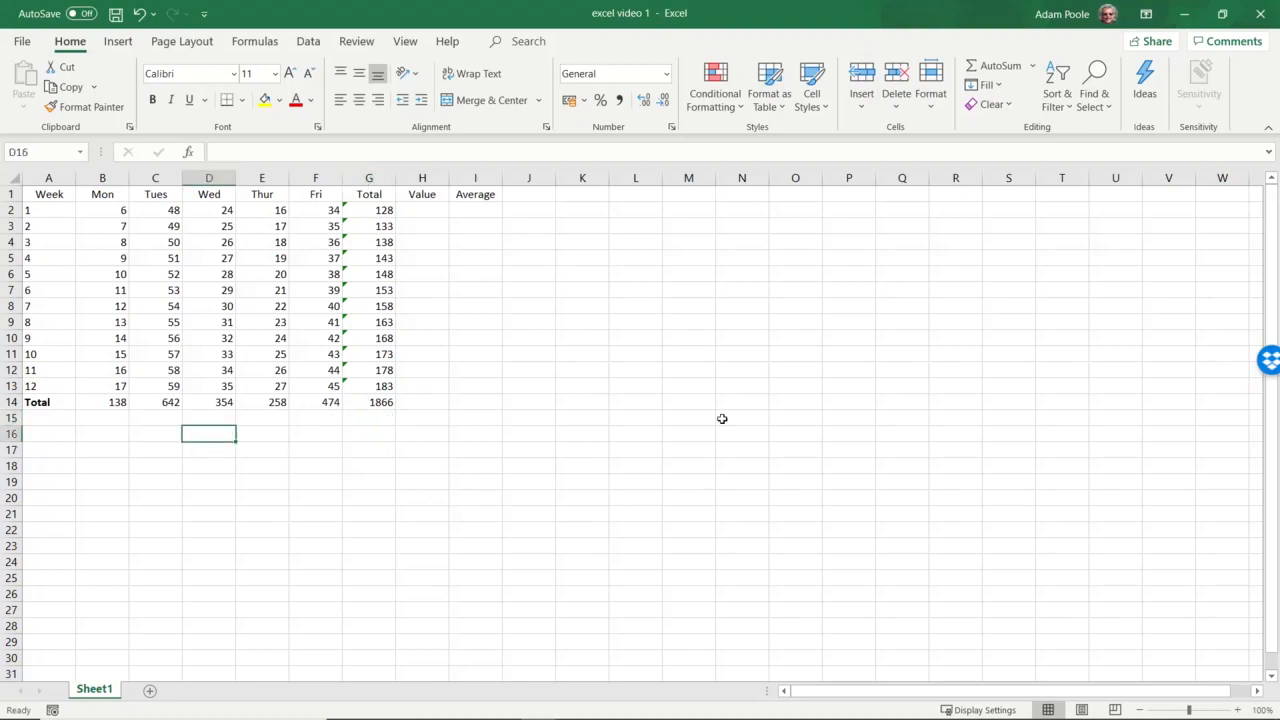
{"action": "left_click", "coordinate": [988, 67]}
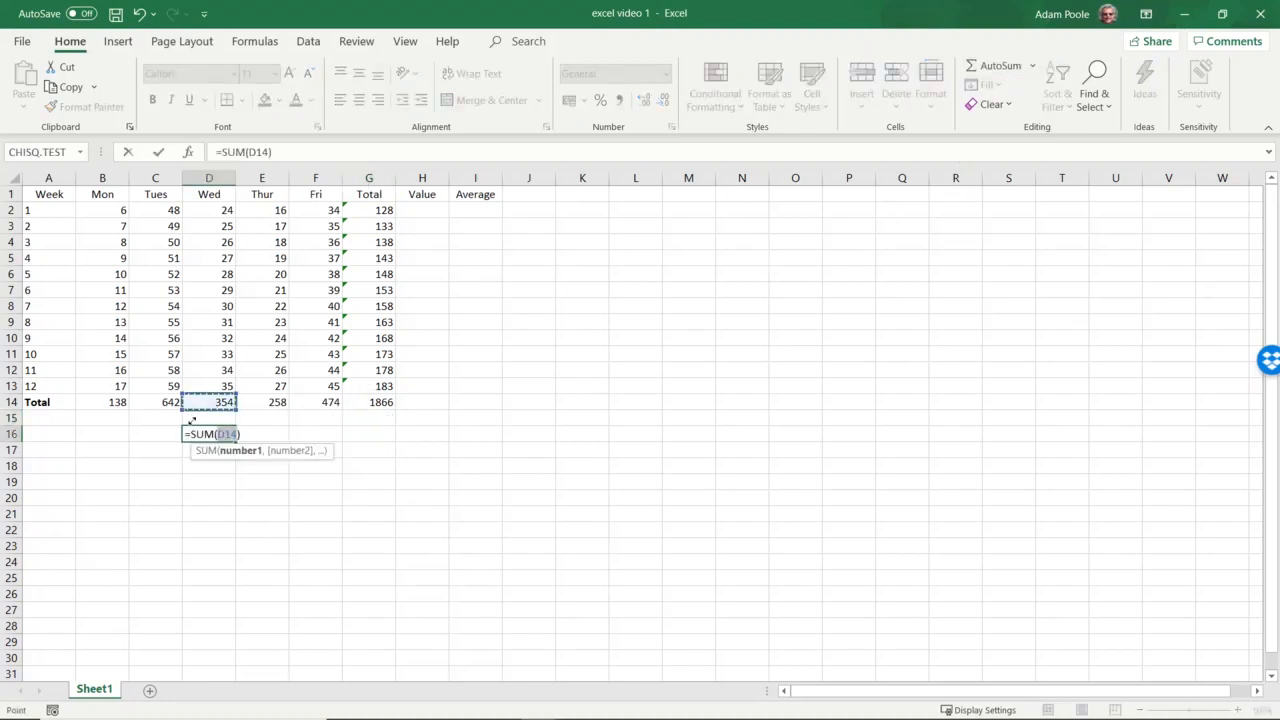
{"action": "left_click_drag", "start_coordinate": [214, 403], "coordinate": [109, 409]}
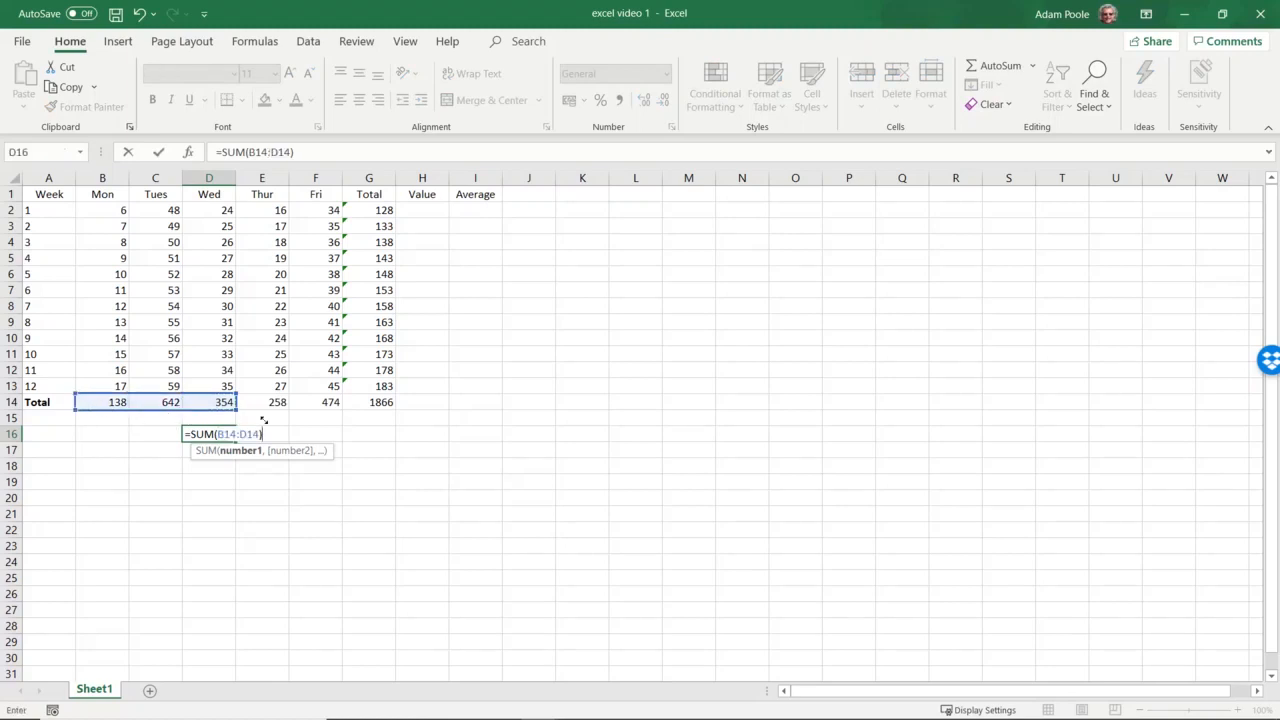
{"action": "left_click_drag", "start_coordinate": [245, 420], "coordinate": [341, 418]}
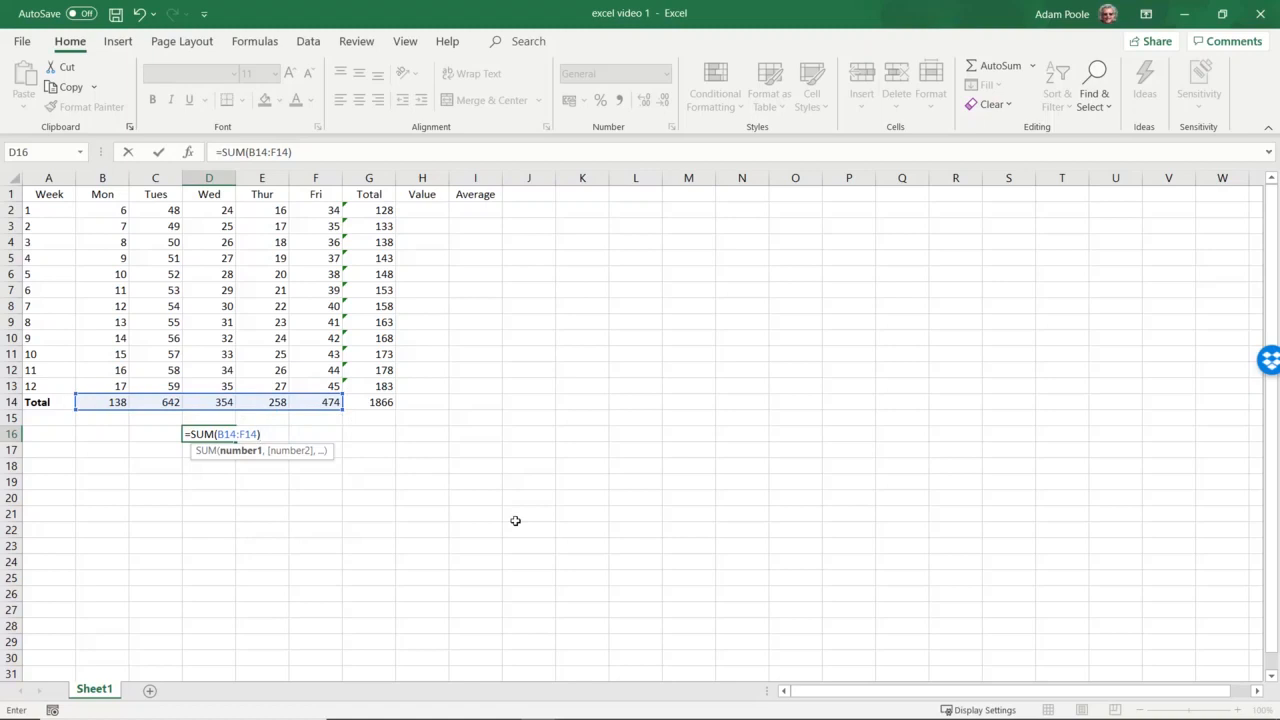
{"action": "key", "text": "Return"}
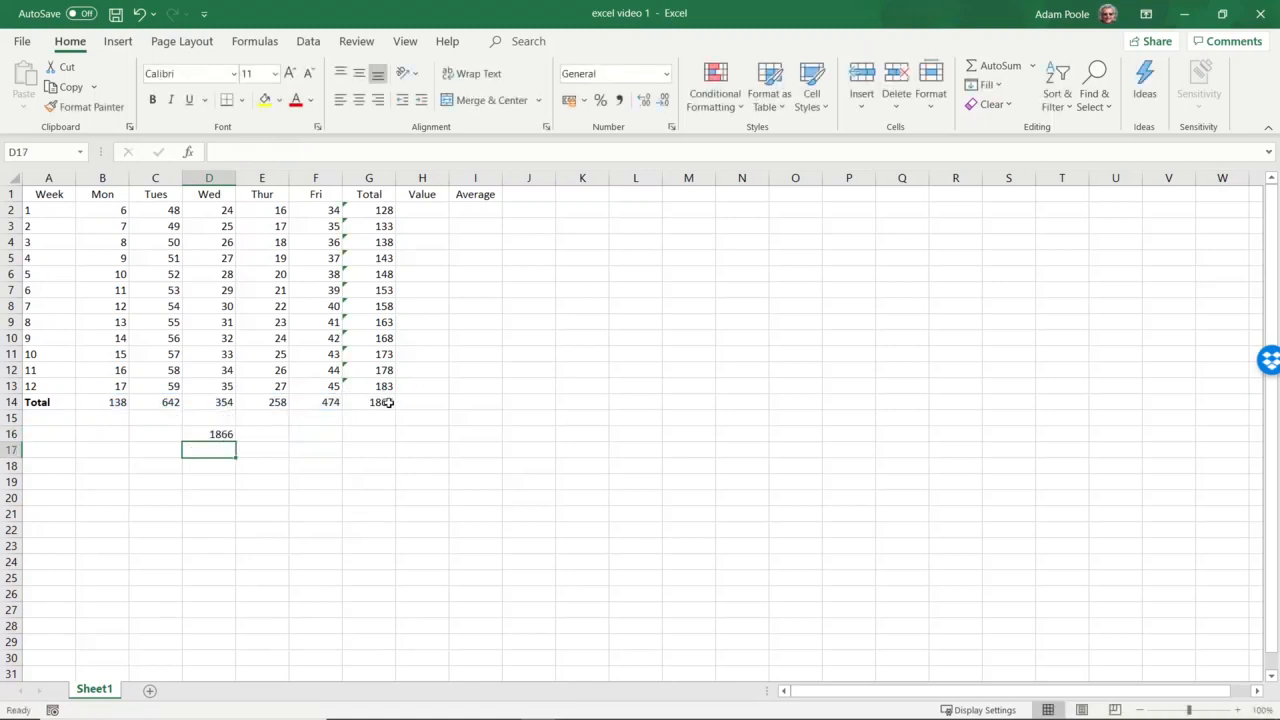
{"action": "left_click", "coordinate": [227, 435]}
{"action": "key", "text": "Delete"}
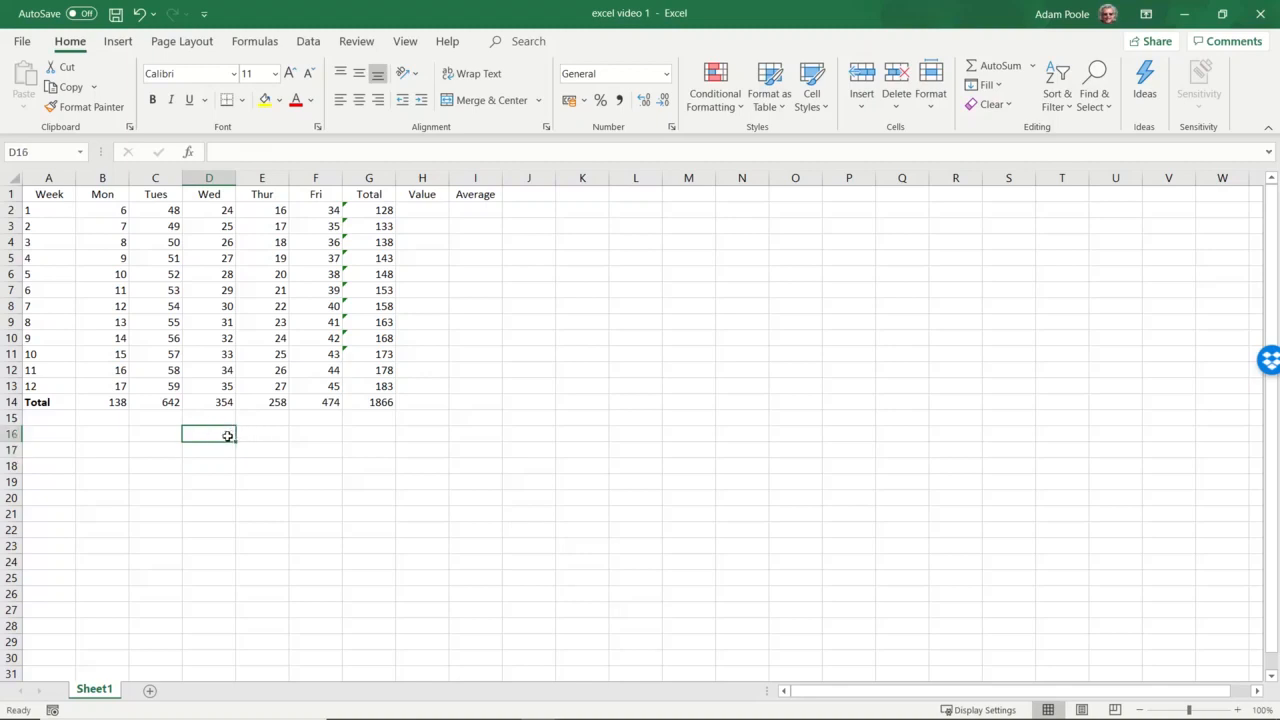
{"action": "left_click", "coordinate": [402, 451]}
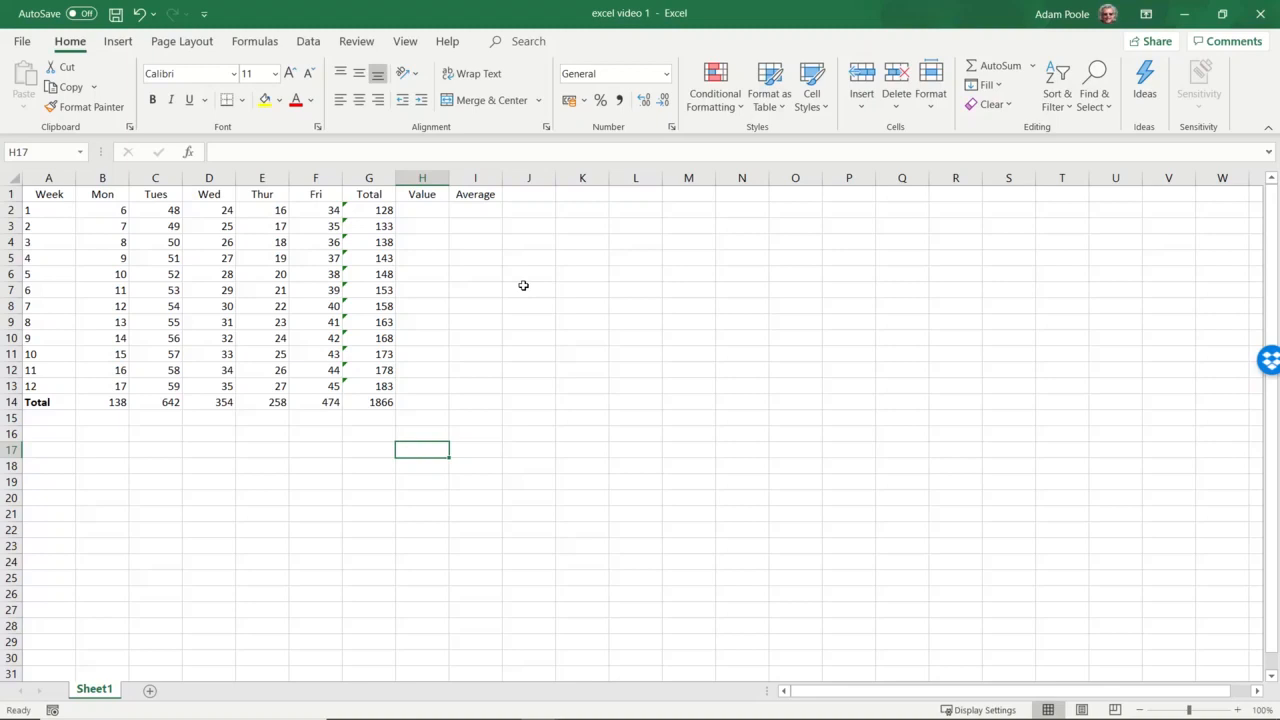
- Enter 4500, 6000, 7500 and 8200 in the Value column from H2 to H5
{"action": "left_click", "coordinate": [427, 211]}
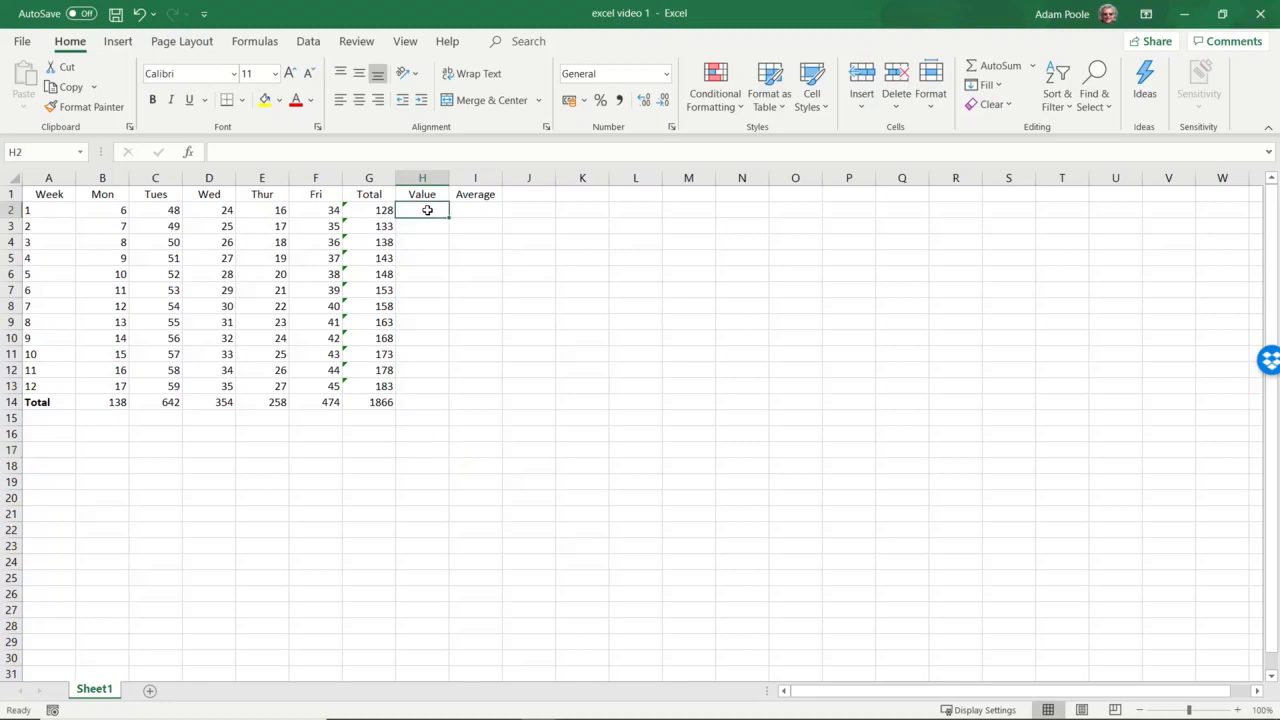
{"action": "type", "text": "4500"}
{"action": "key", "text": "Return"}
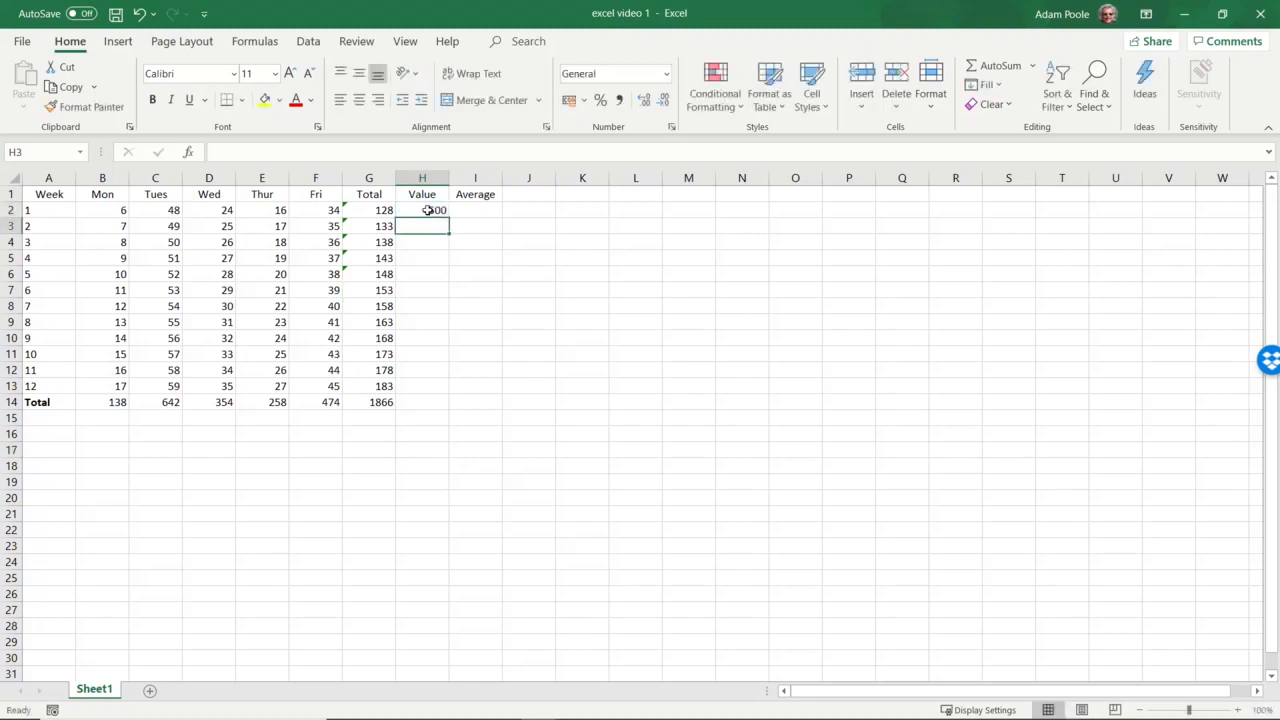
{"action": "type", "text": "6000"}
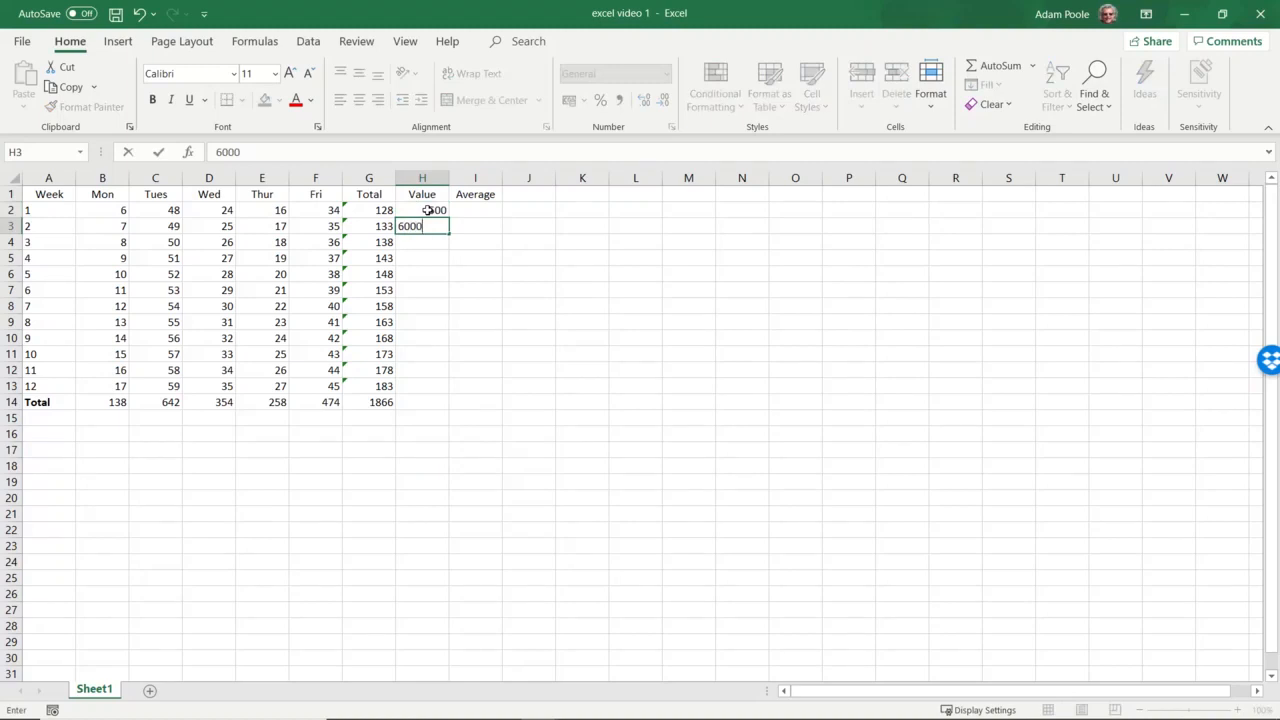
{"action": "key", "text": "Return"}
{"action": "type", "text": "75000"}
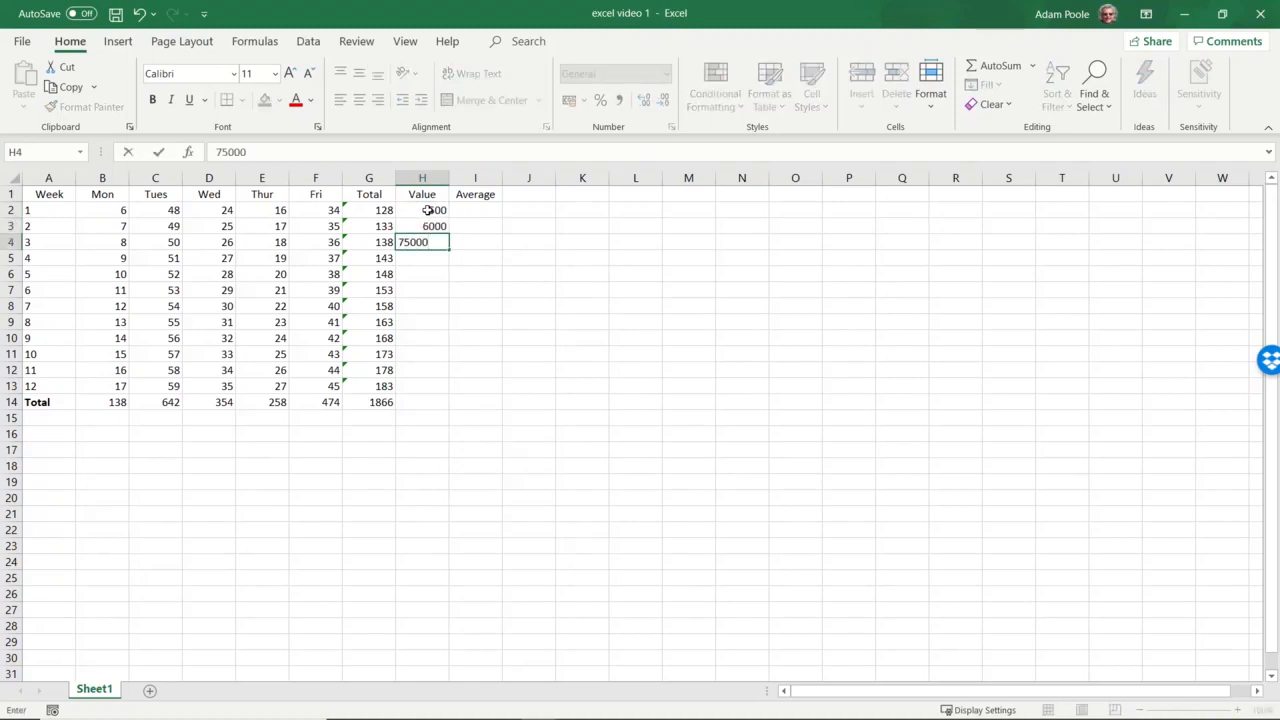
{"action": "key", "text": "BackSpace"}
{"action": "key", "text": "Return"}
{"action": "type", "text": "8200"}
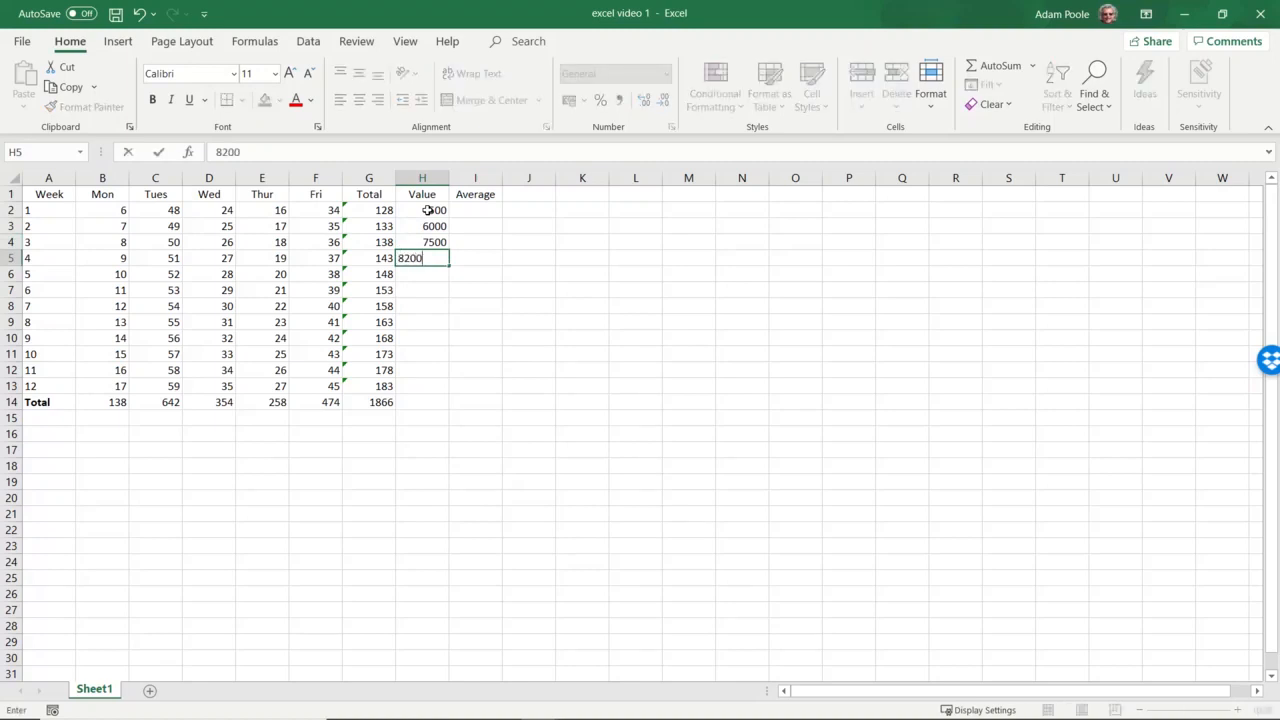
{"action": "key", "text": "Return"}
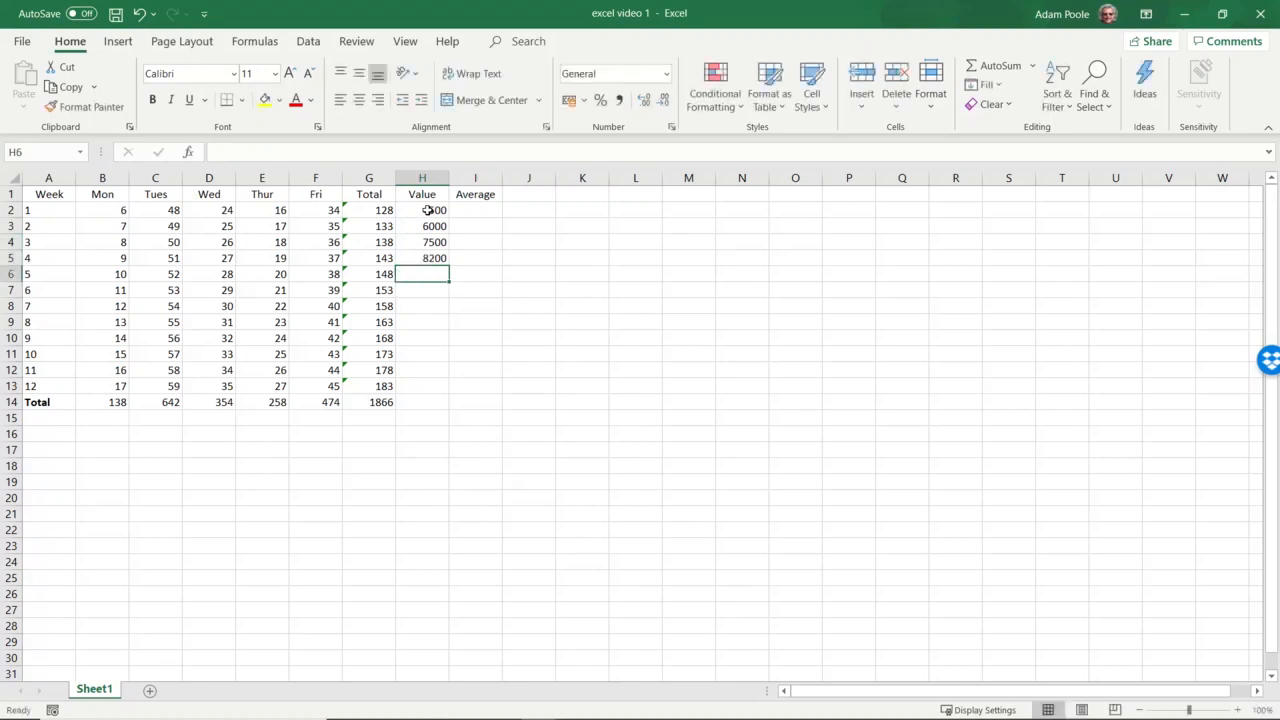
- Enter 6100, 4500, 5000 and 5400 in the Value column from H6 to H9
{"action": "type", "text": "6100"}
{"action": "key", "text": "Return"}
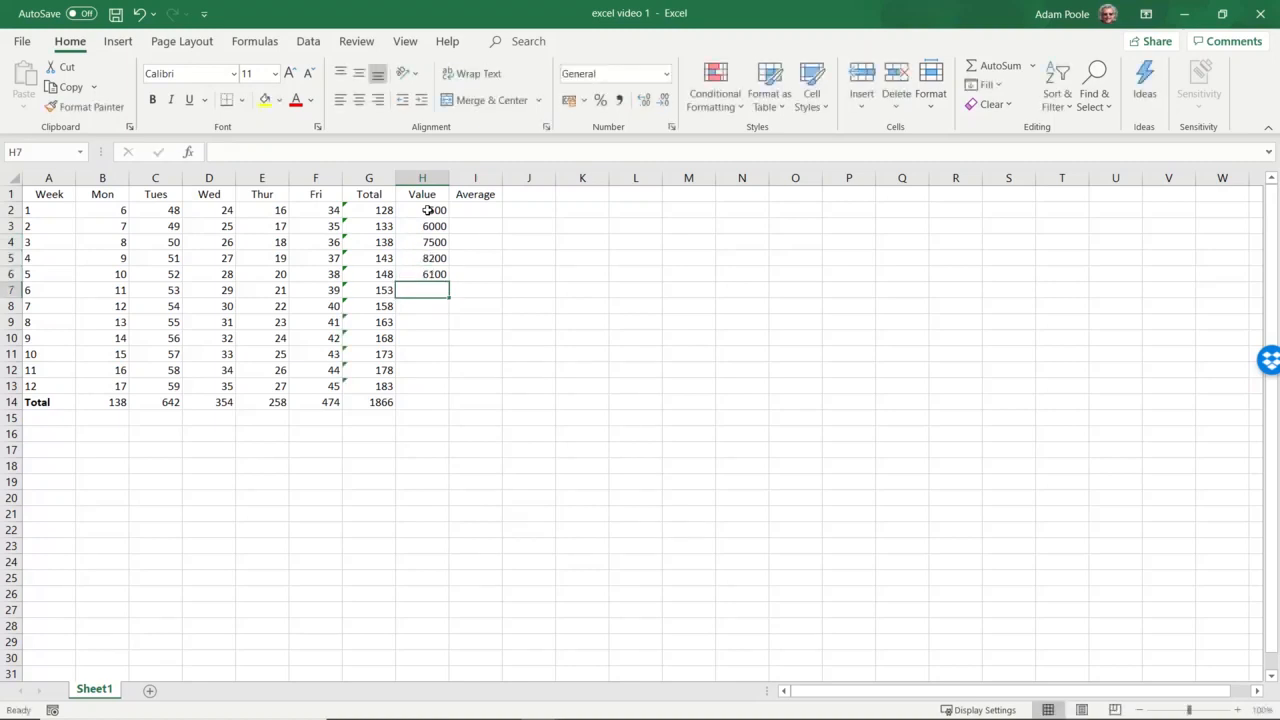
{"action": "type", "text": "4500"}
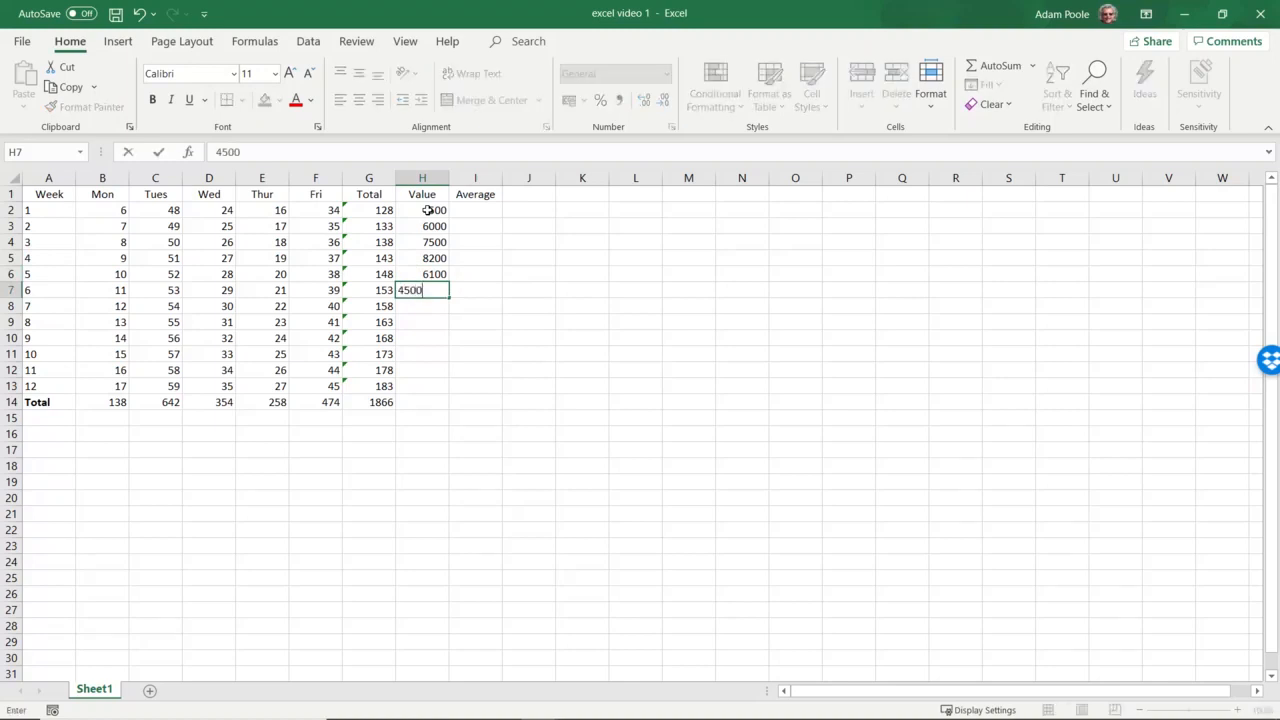
{"action": "key", "text": "Return"}
{"action": "type", "text": "5000"}
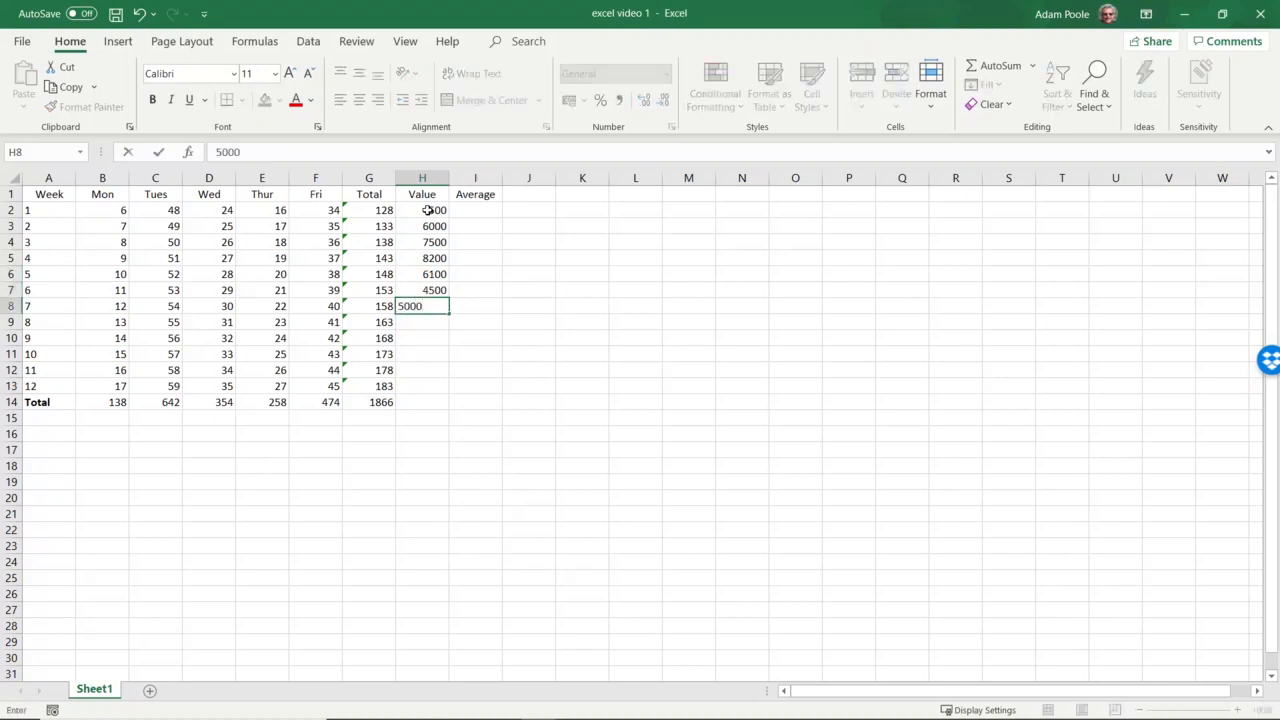
{"action": "key", "text": "Return"}
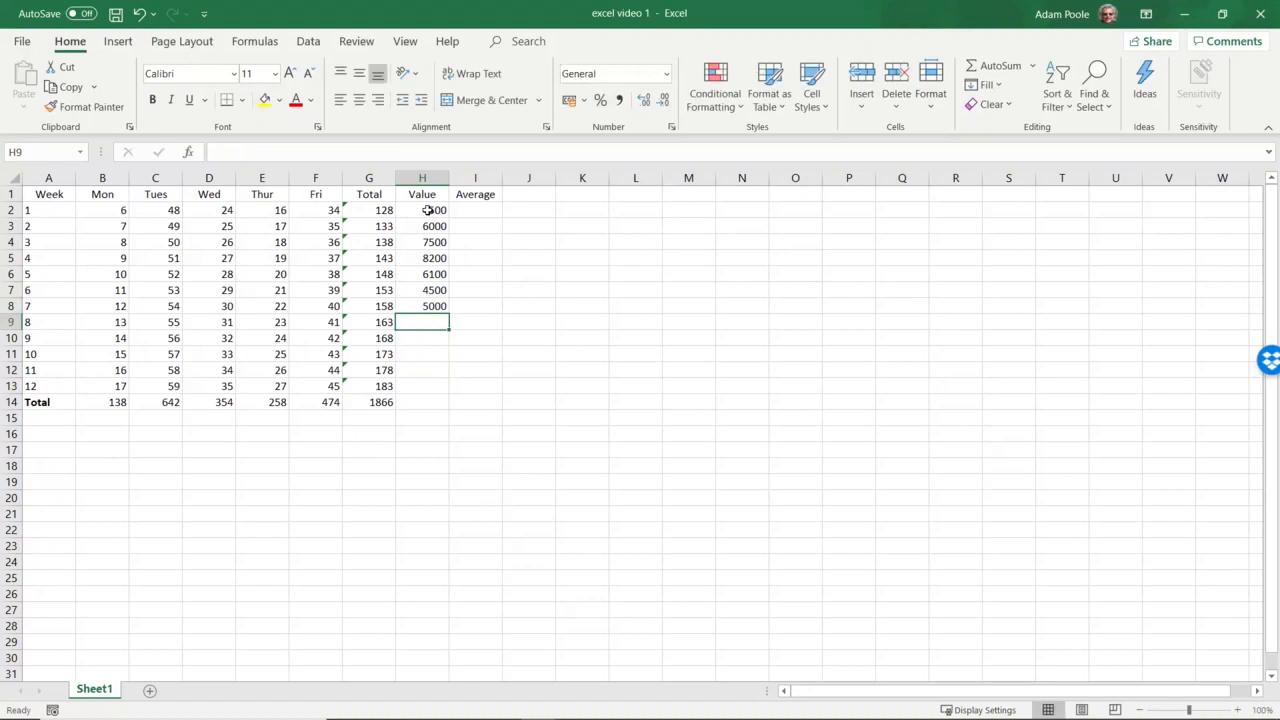
{"action": "type", "text": "5400"}
{"action": "key", "text": "Return"}
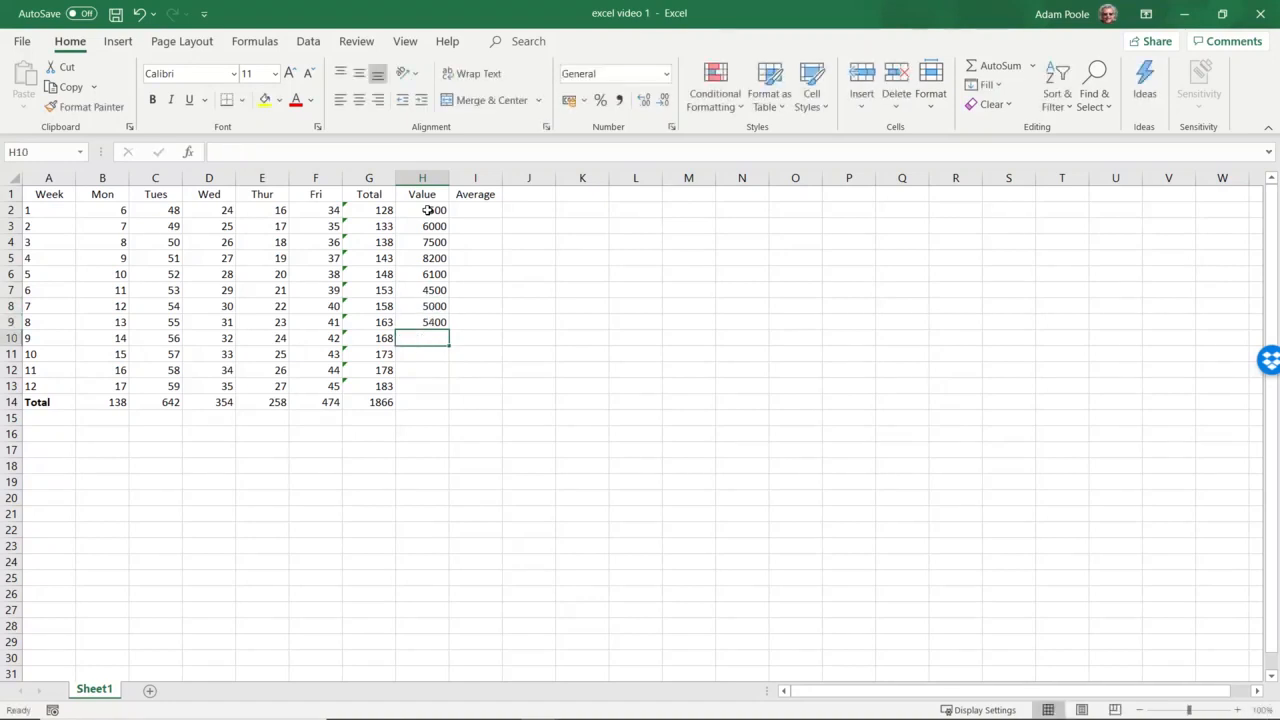
- Complete the Value column from H10 to H13 with 7800, 8000, 3400 and 6400
{"action": "type", "text": "800"}
{"action": "key", "text": "Return"}
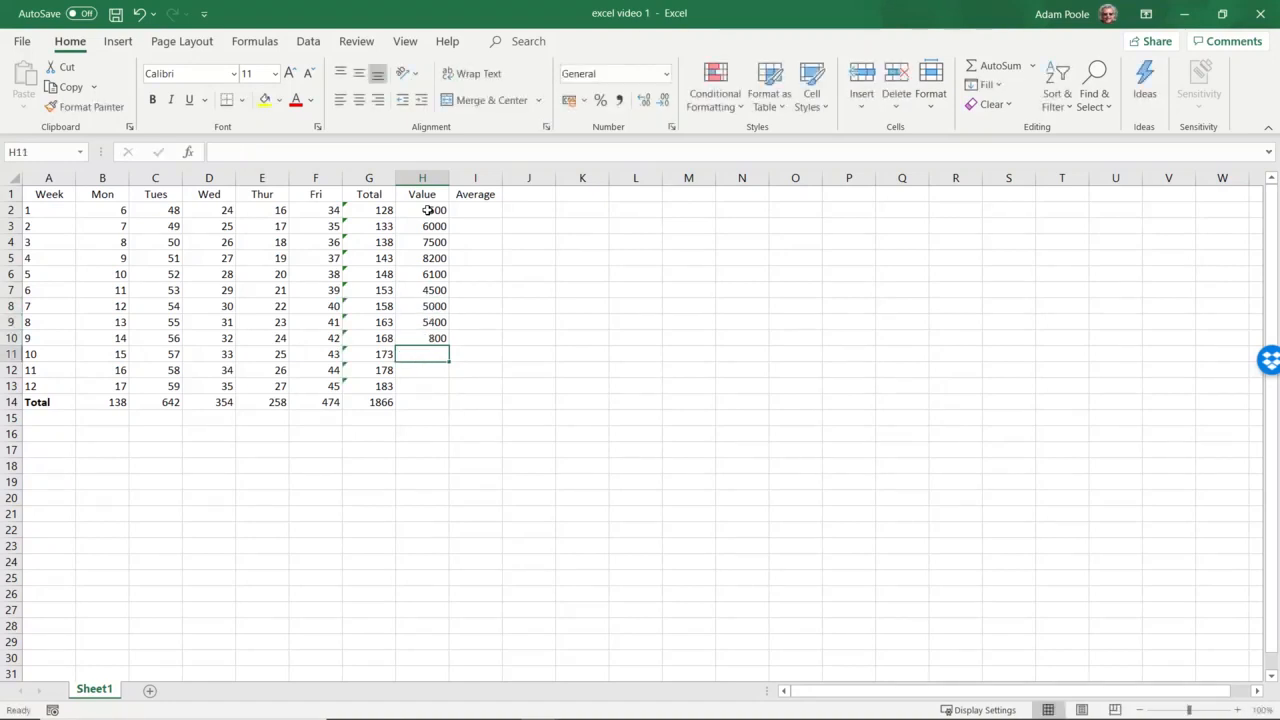
{"action": "key", "text": "Up"}
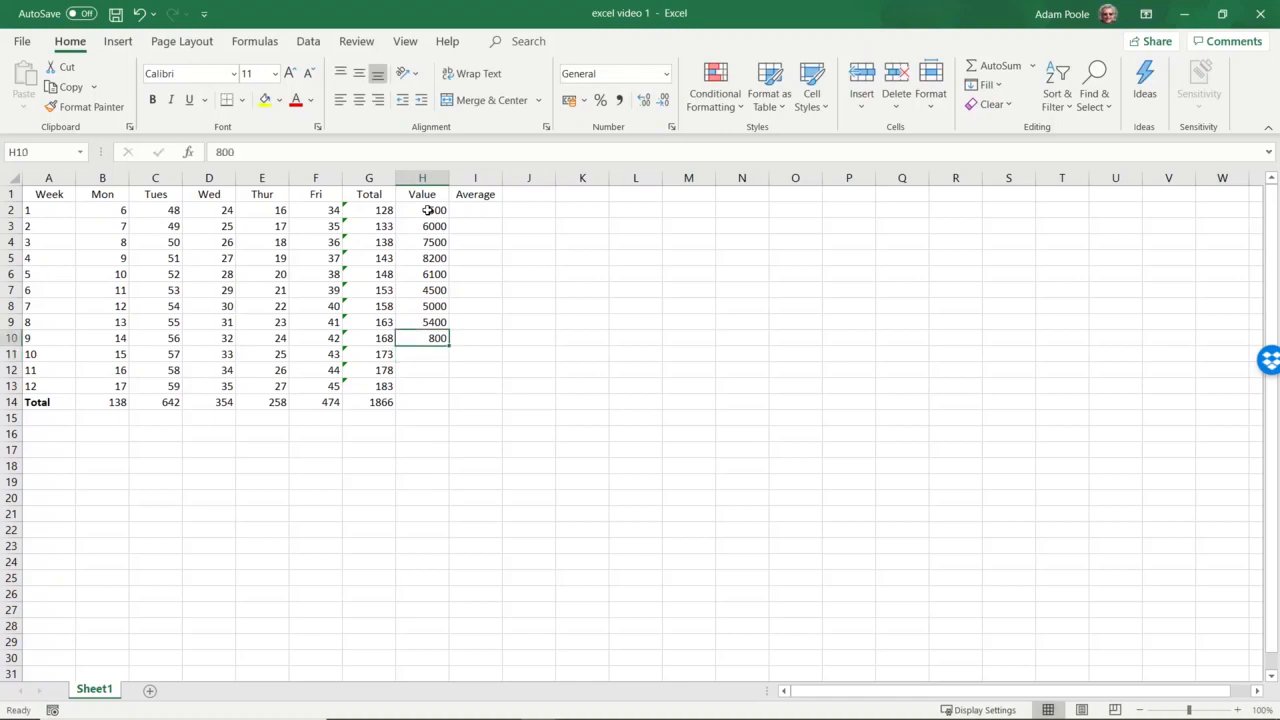
{"action": "type", "text": "7800"}
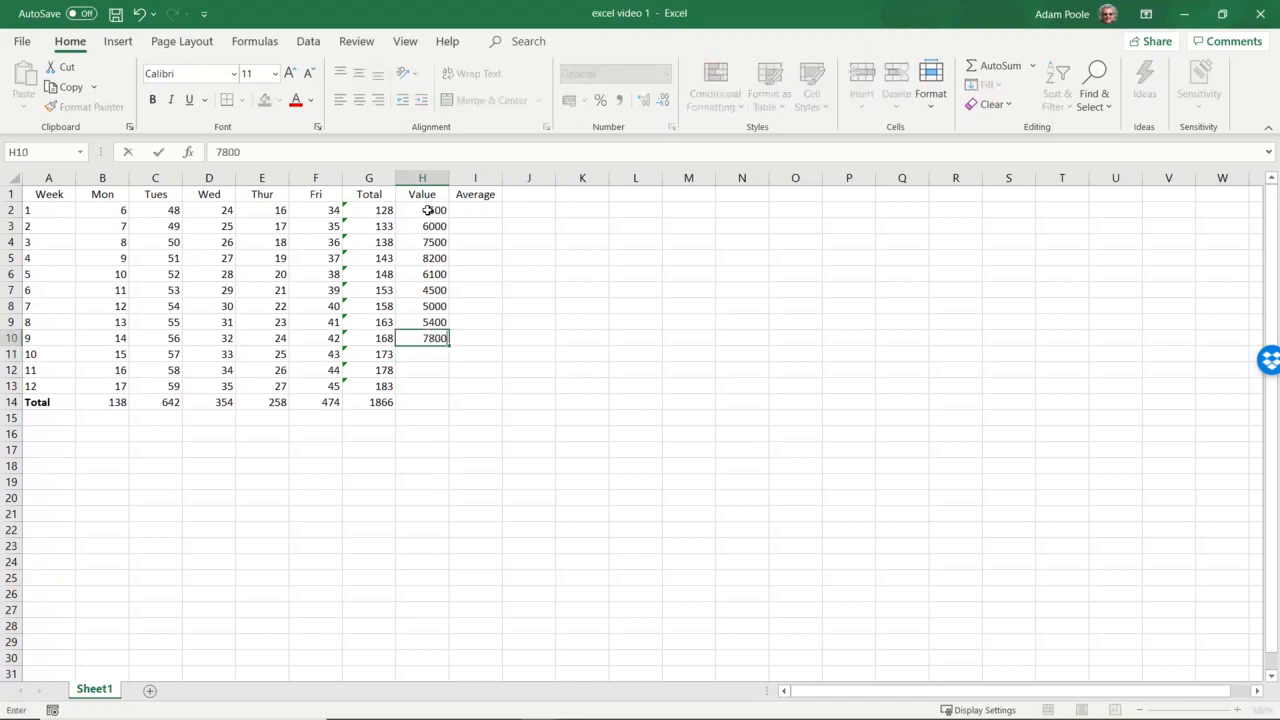
{"action": "key", "text": "Return"}
{"action": "type", "text": "800"}
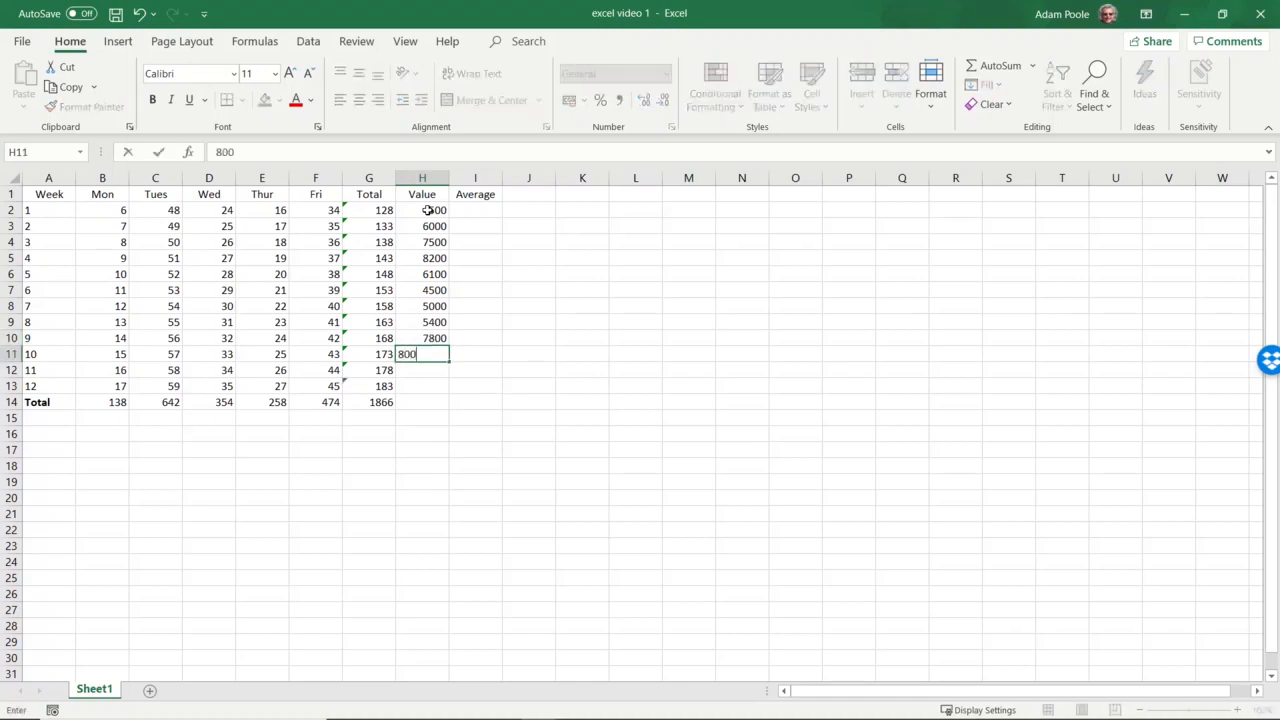
{"action": "type", "text": "0"}
{"action": "key", "text": "Return"}
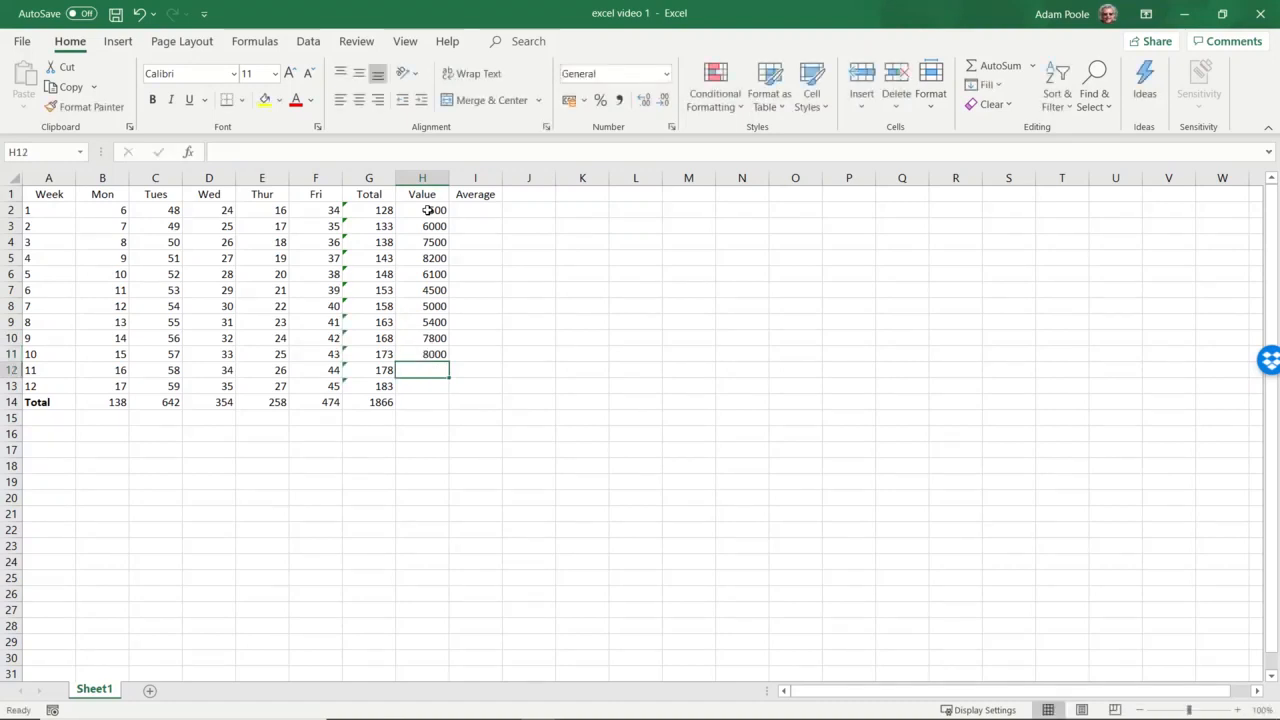
{"action": "type", "text": "3400"}
{"action": "key", "text": "Return"}
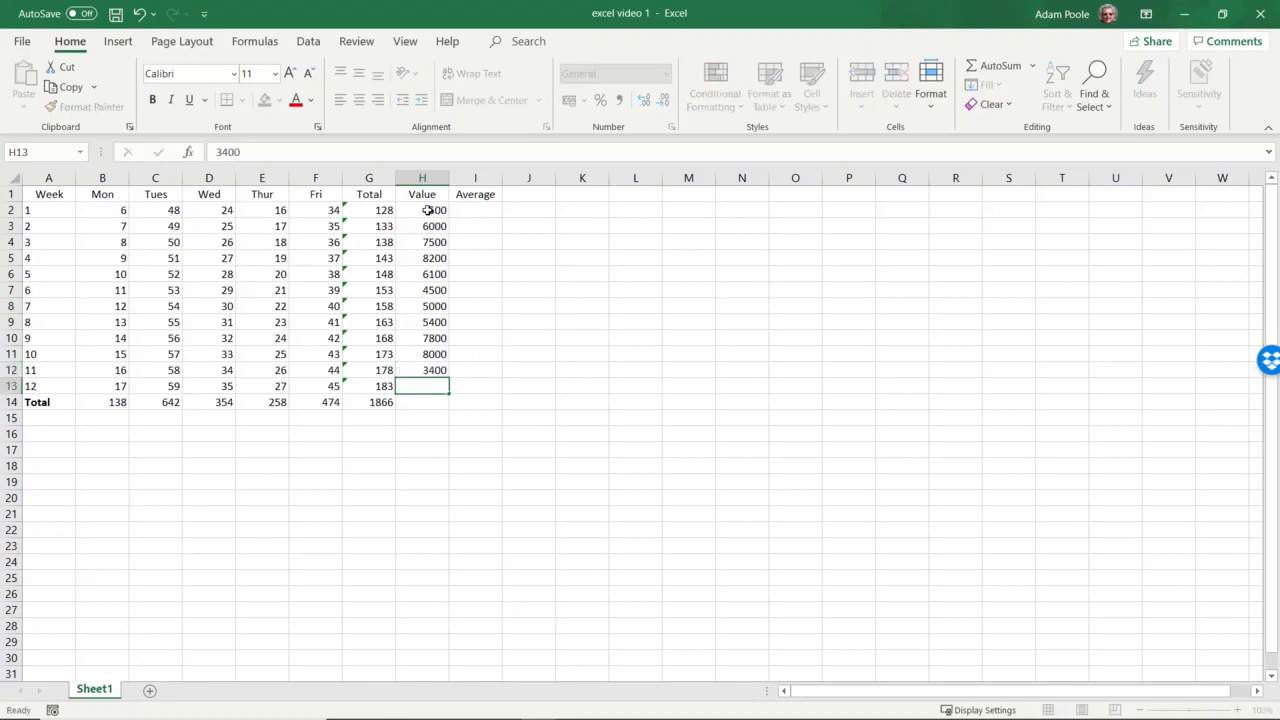
{"action": "type", "text": "6400"}
{"action": "key", "text": "Return"}
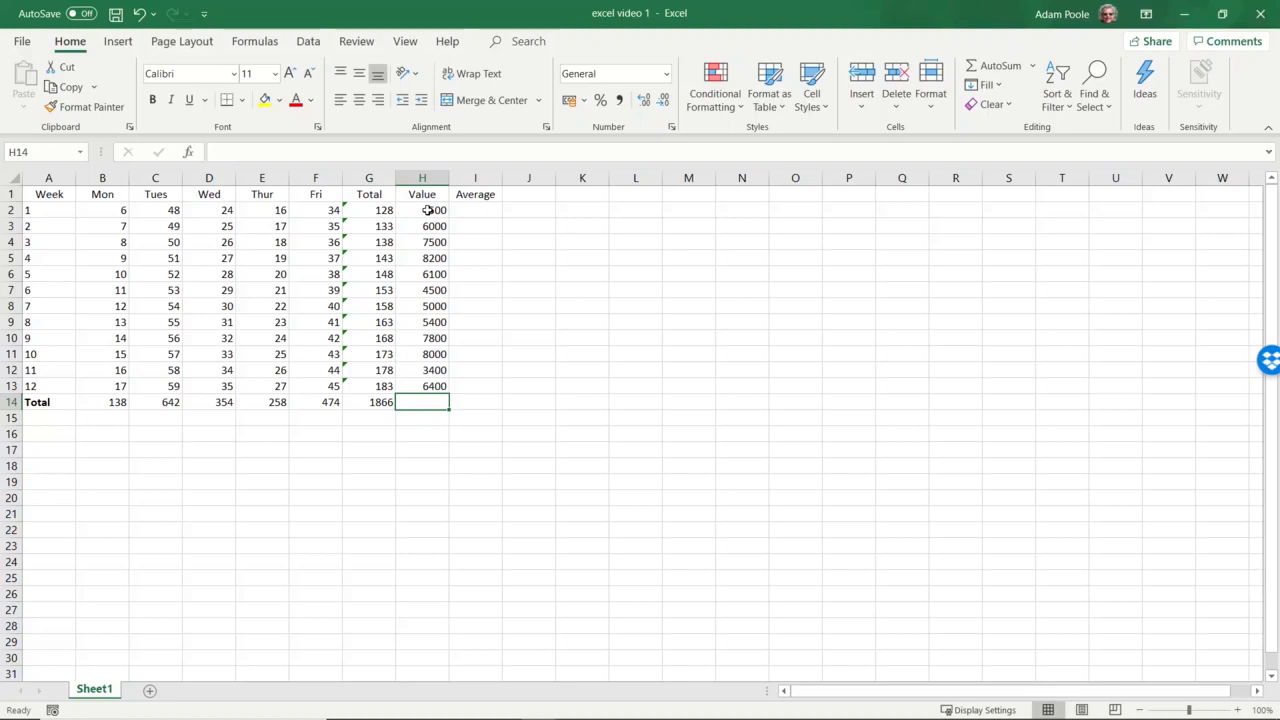
- Open the Format Cells settings for the values in H2:H13
{"action": "left_click", "coordinate": [428, 210]}
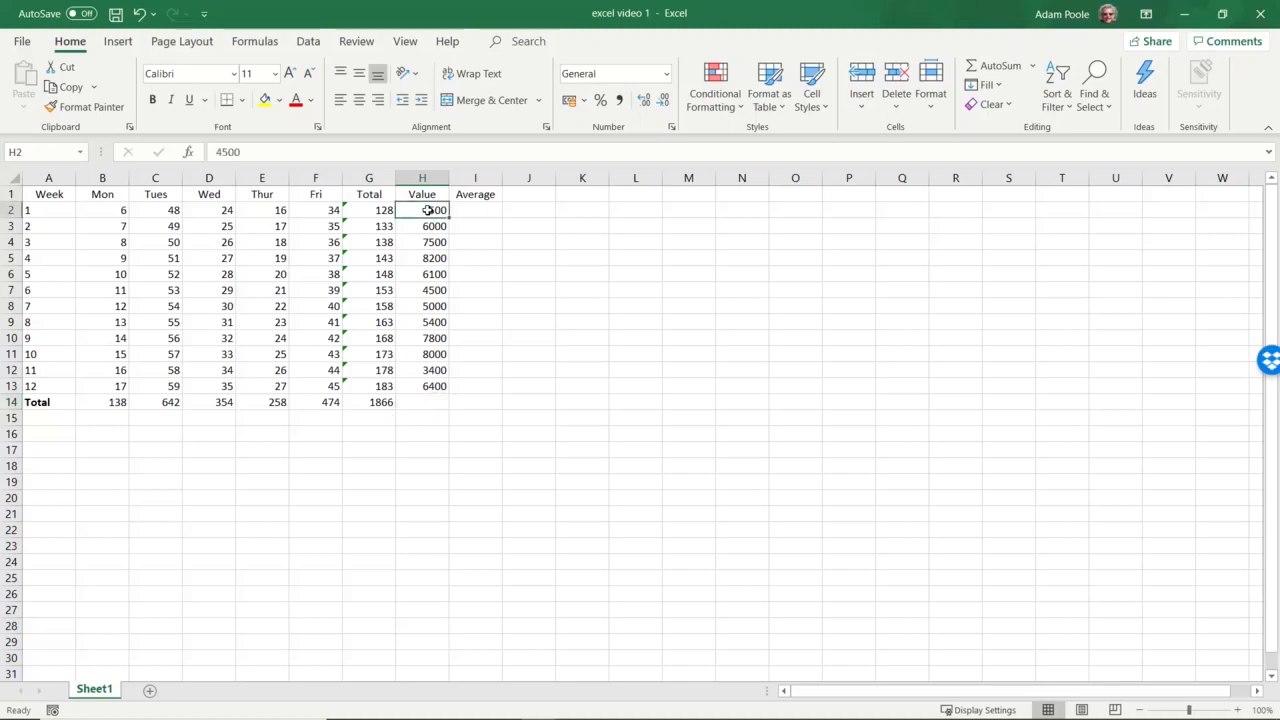
{"action": "left_click_drag", "start_coordinate": [428, 210], "coordinate": [426, 393]}
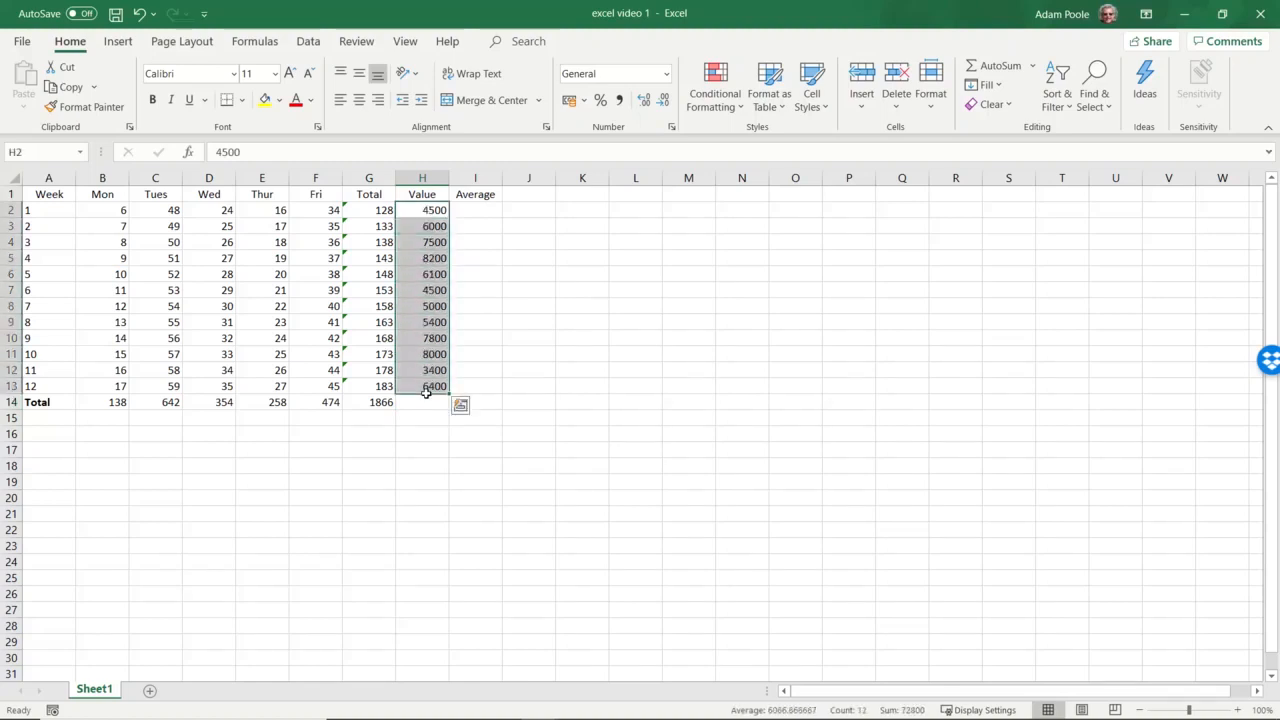
{"action": "right_click", "coordinate": [413, 243]}
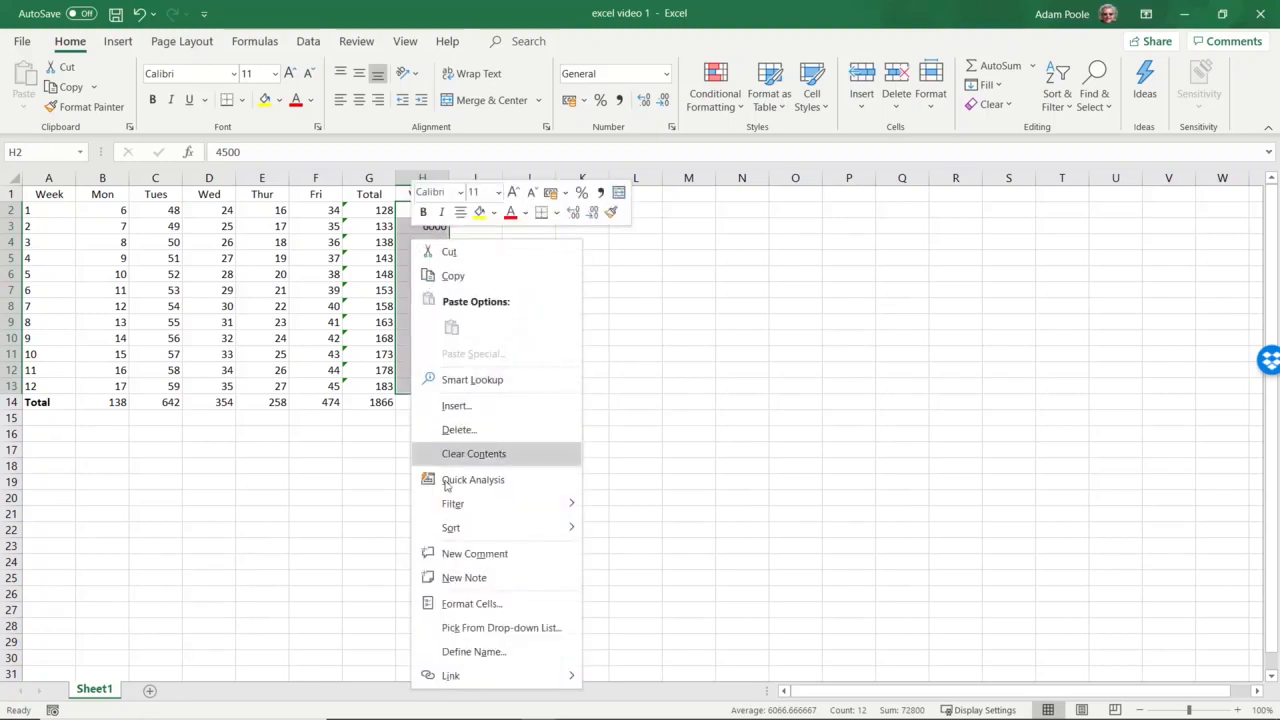
{"action": "left_click", "coordinate": [464, 604]}
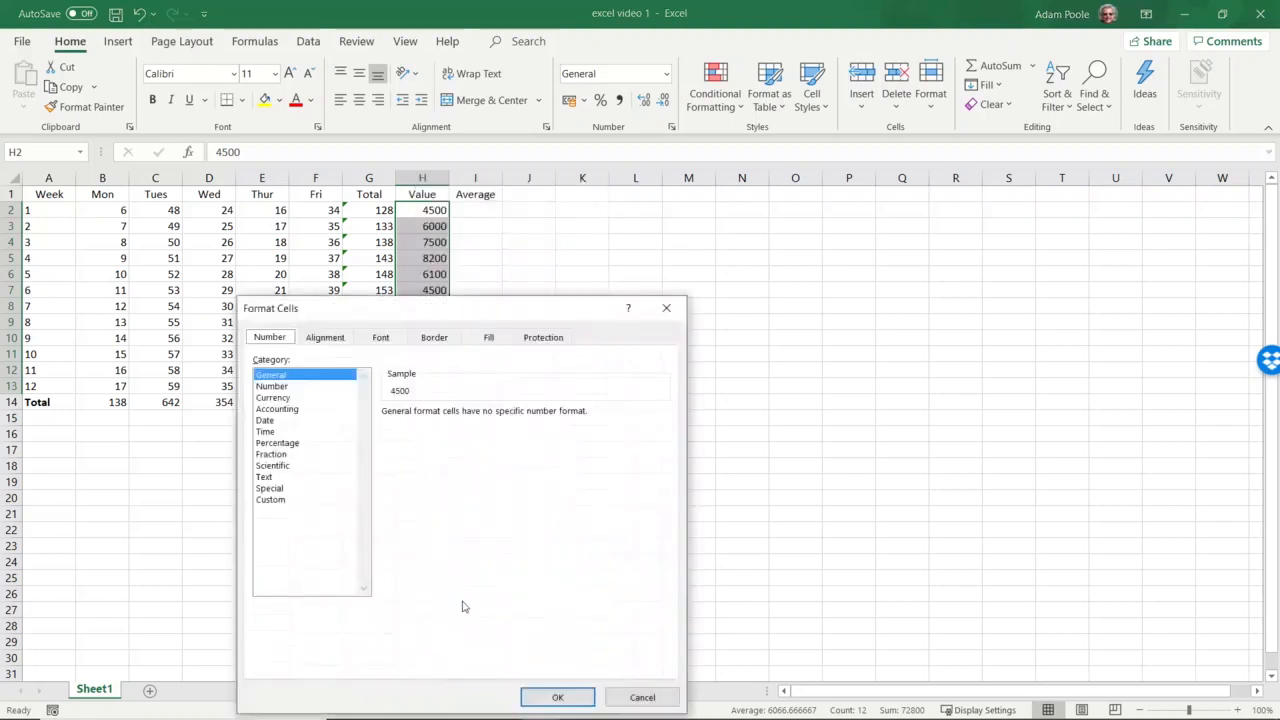
{"action": "left_click_drag", "start_coordinate": [520, 316], "coordinate": [587, 208]}
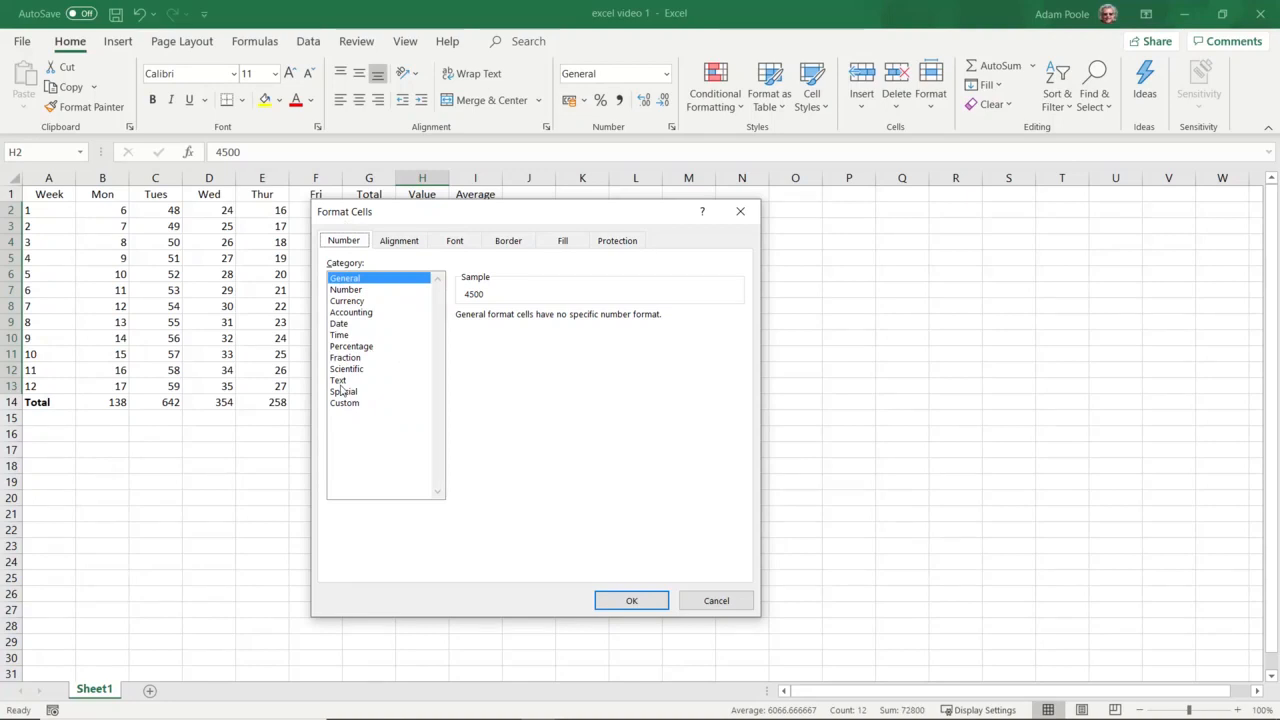
- Compare the samples and options of the Number, Currency and Text formats, including the currency symbol choice
{"action": "left_click", "coordinate": [356, 290]}
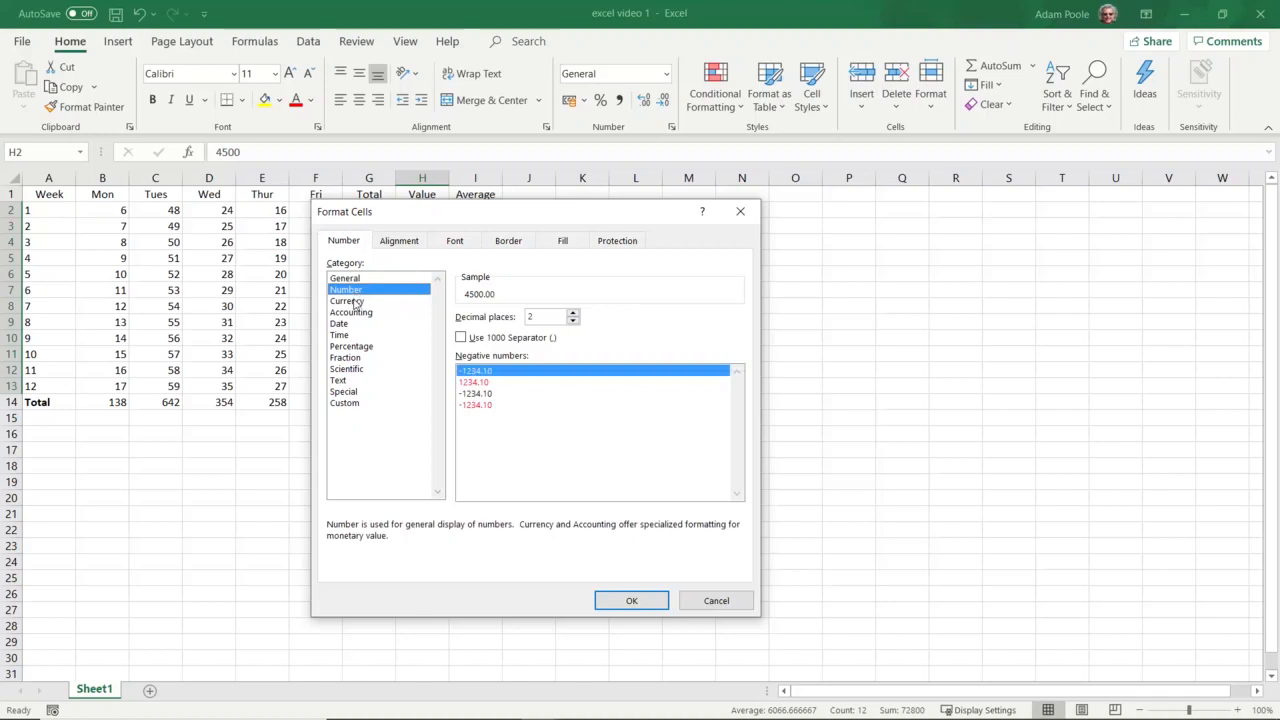
{"action": "left_click", "coordinate": [356, 302]}
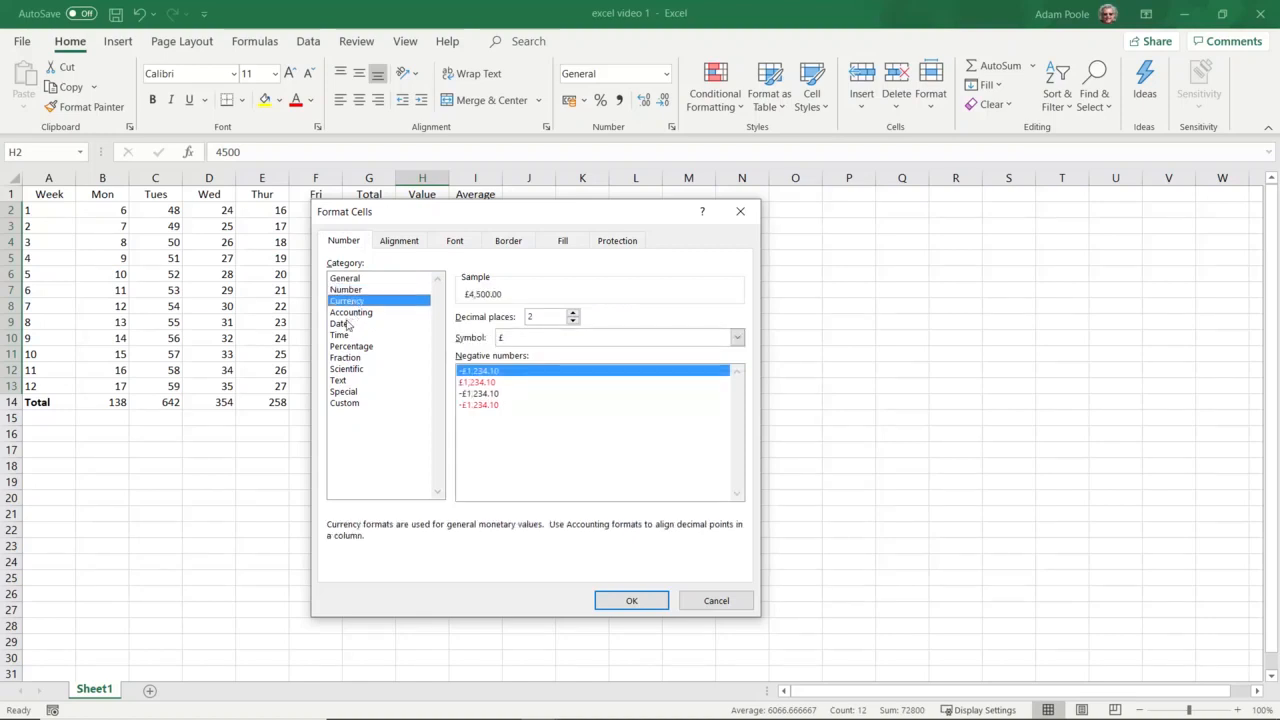
{"action": "left_click", "coordinate": [350, 381]}
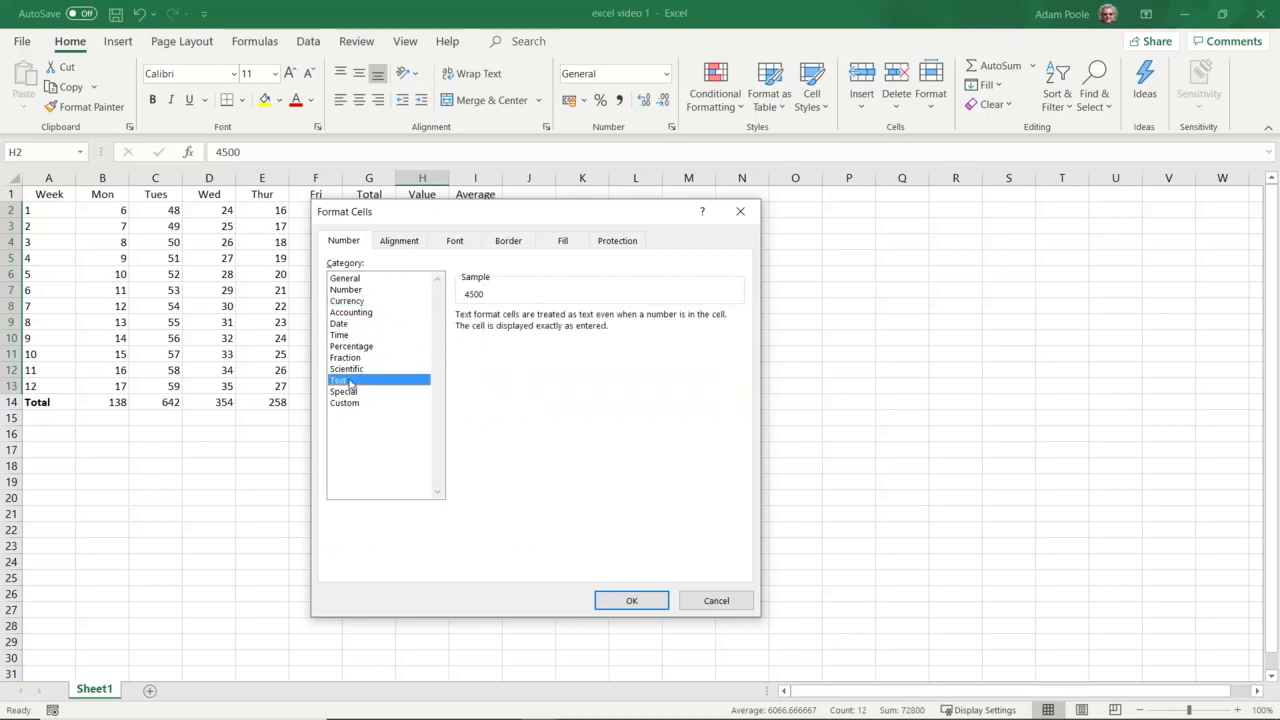
{"action": "left_click", "coordinate": [344, 290]}
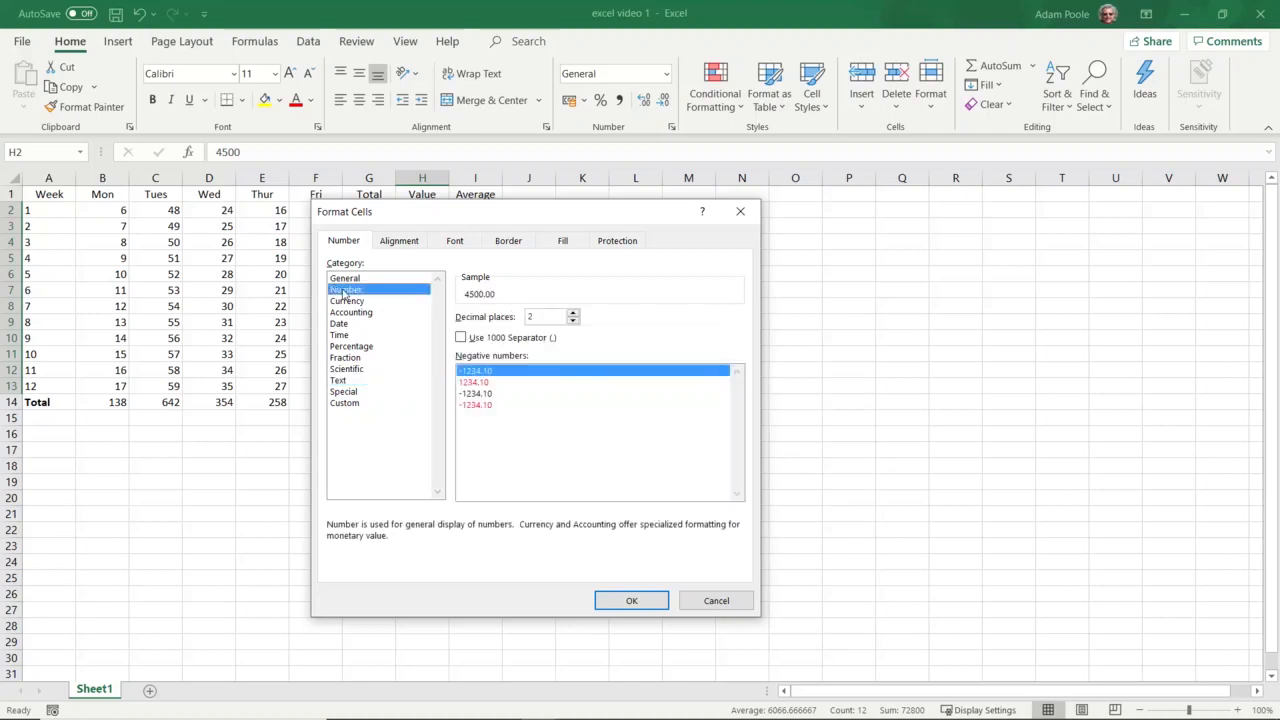
{"action": "left_click", "coordinate": [345, 301]}
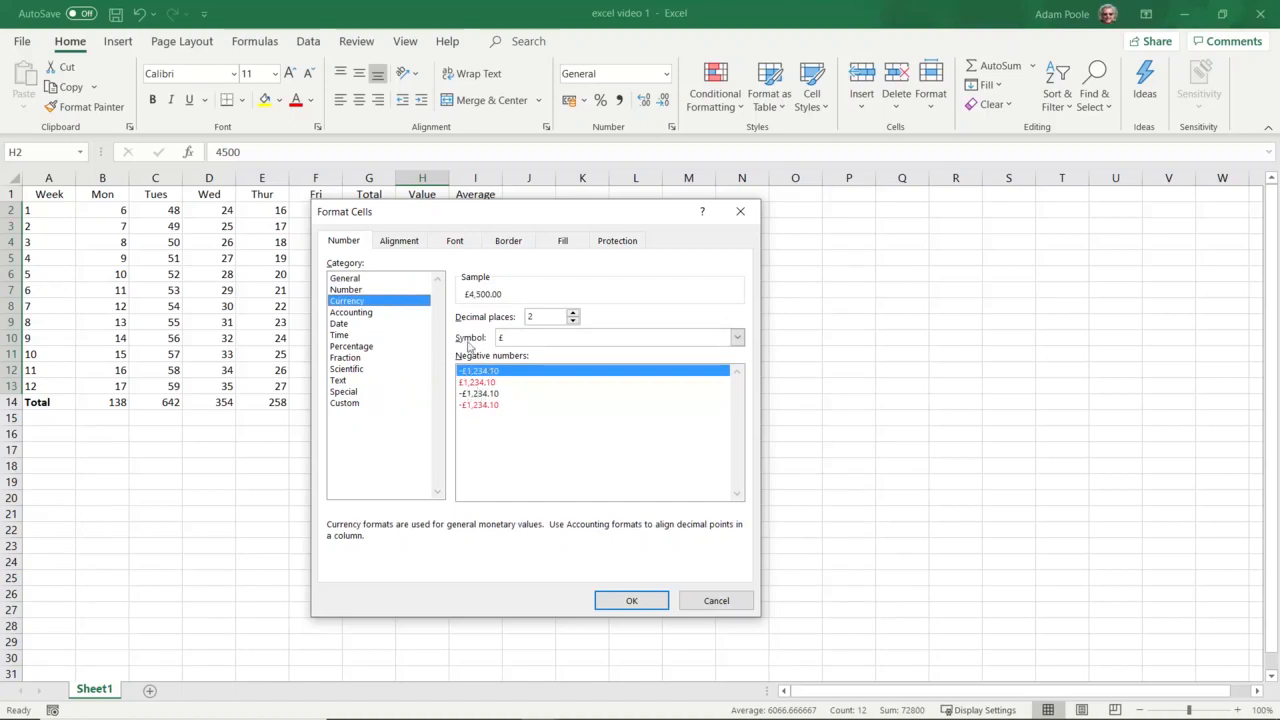
{"action": "left_click", "coordinate": [738, 338]}
{"action": "left_click", "coordinate": [738, 338]}
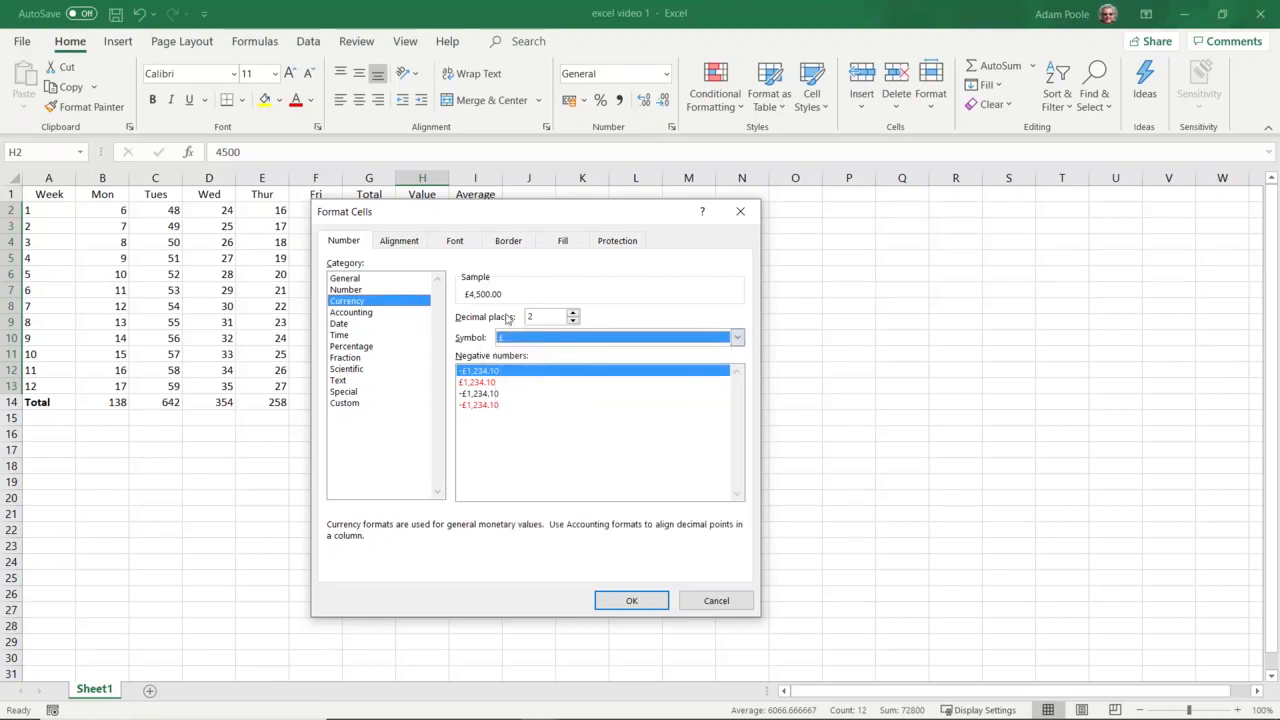
- Format H2:H13 as Number with 2 decimal places and the 1000 separator
{"action": "left_click", "coordinate": [346, 289]}
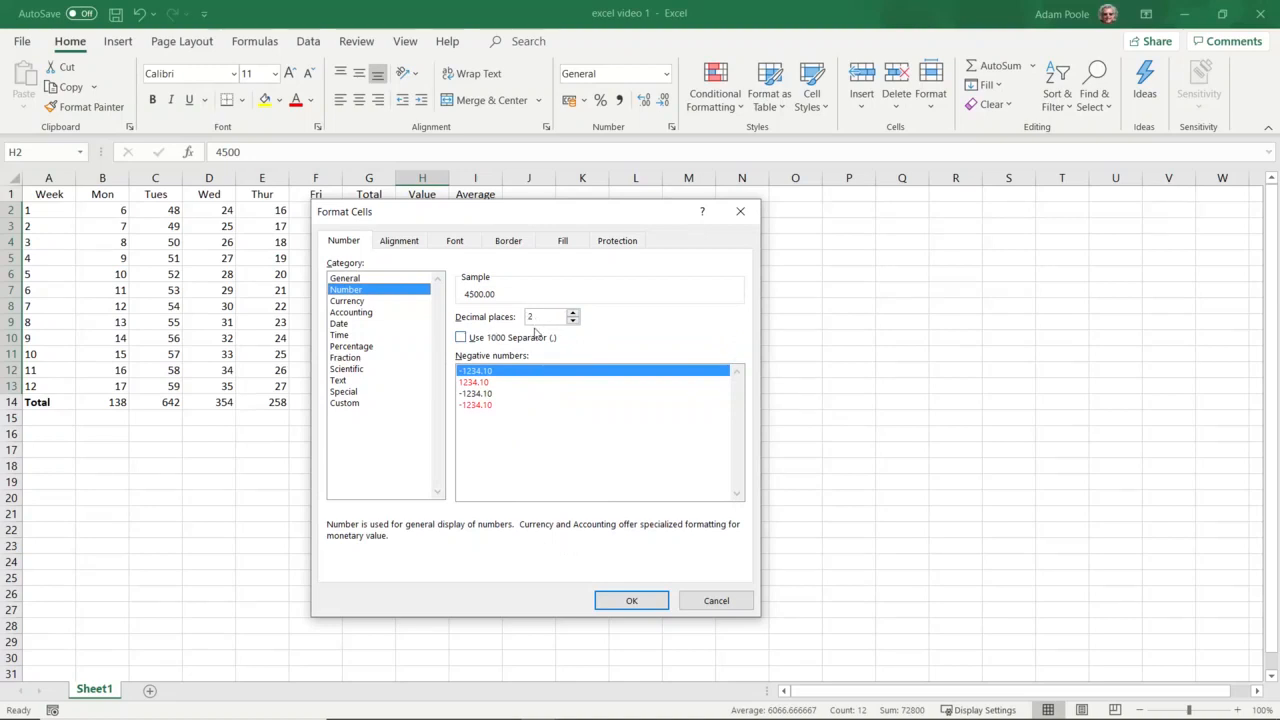
{"action": "left_click", "coordinate": [573, 320]}
{"action": "left_click", "coordinate": [573, 313]}
{"action": "left_click", "coordinate": [461, 340]}
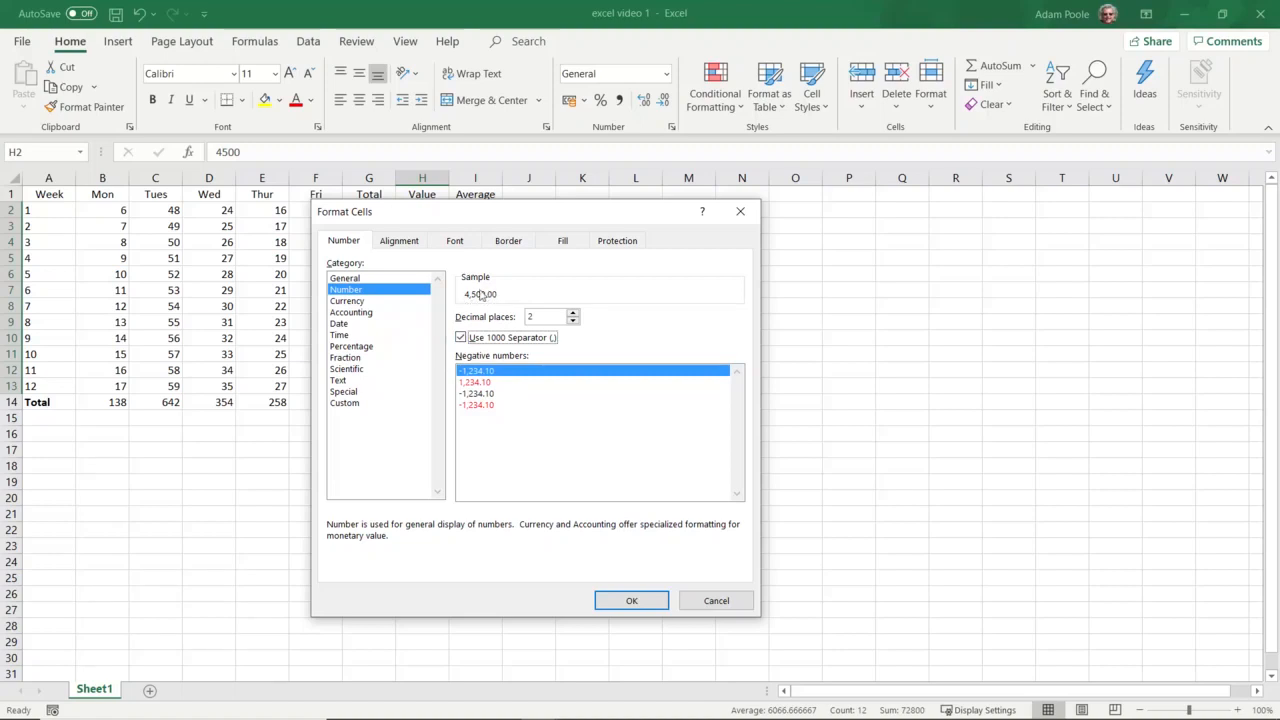
{"action": "left_click", "coordinate": [632, 601]}
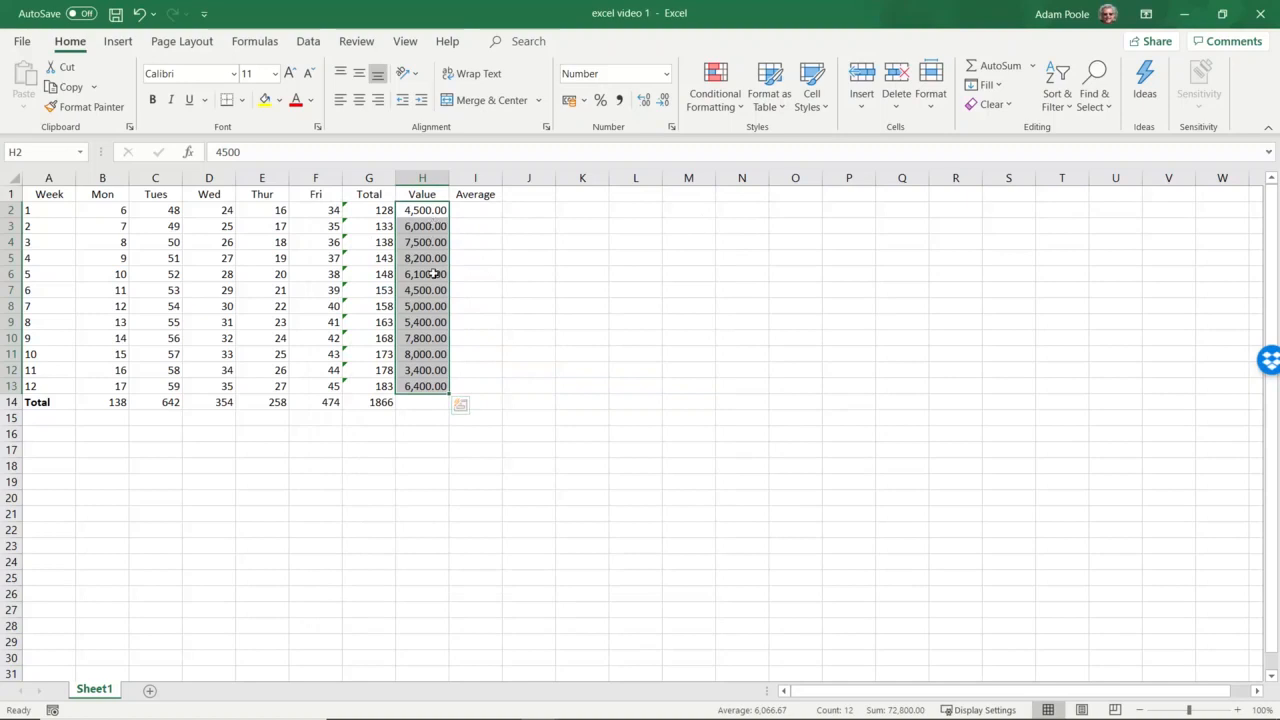
- Add up the Value column in H14 with AutoSum over H2:H13 and check the resulting formula
{"action": "left_click", "coordinate": [434, 408]}
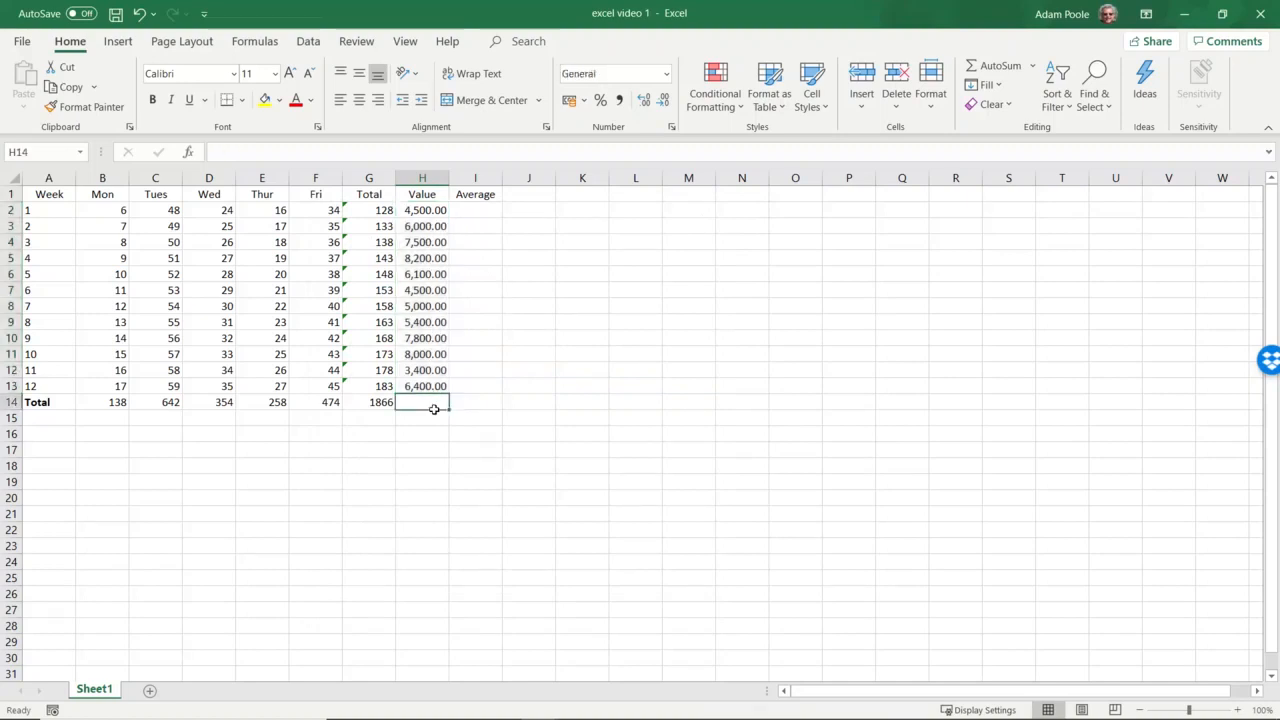
{"action": "left_click", "coordinate": [995, 66]}
{"action": "key", "text": "Return"}
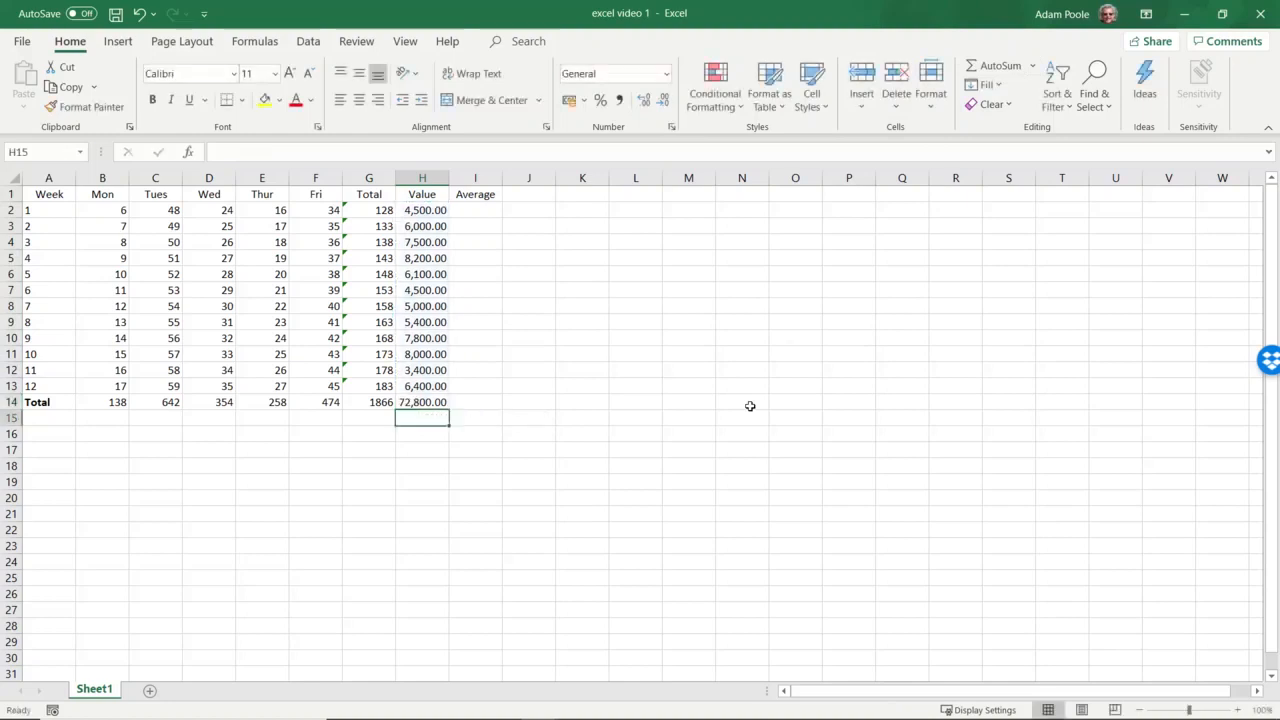
{"action": "left_click", "coordinate": [423, 407]}
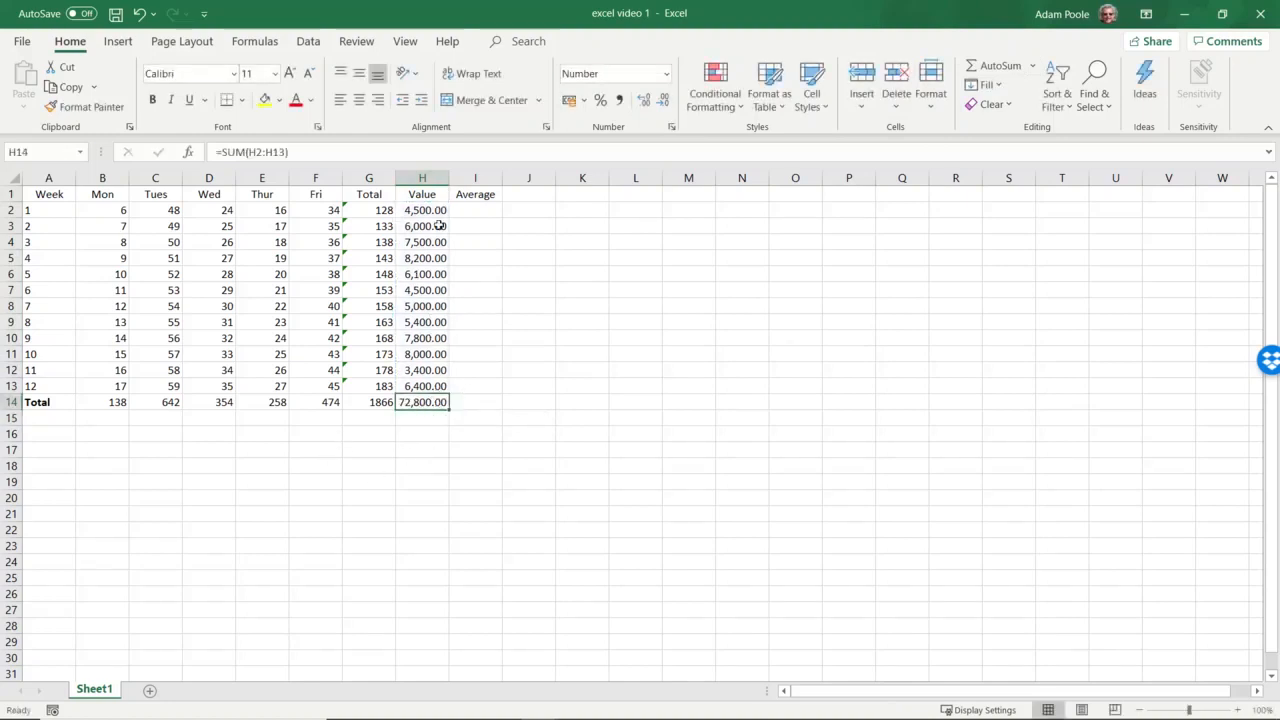
{"action": "left_click", "coordinate": [433, 440]}
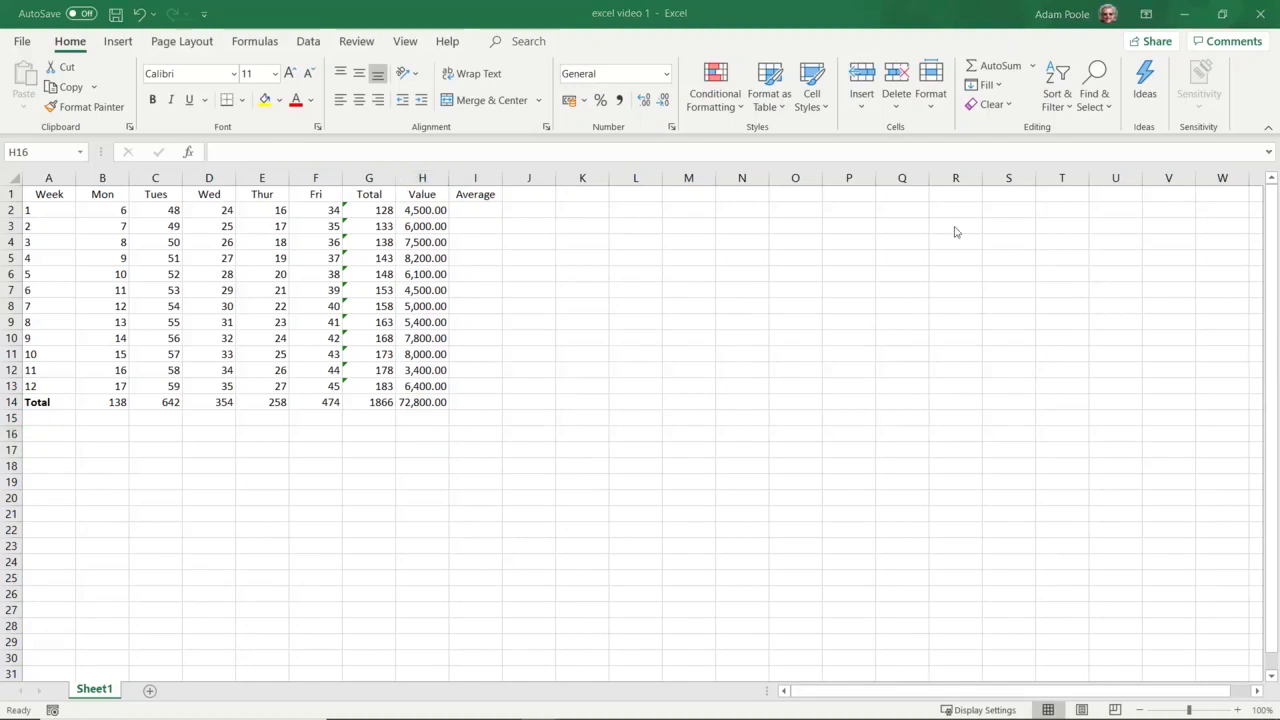
- Review the contents of H2, G2 and the Monday total in B14, and select I2 under the Average heading
{"action": "left_click", "coordinate": [437, 214]}
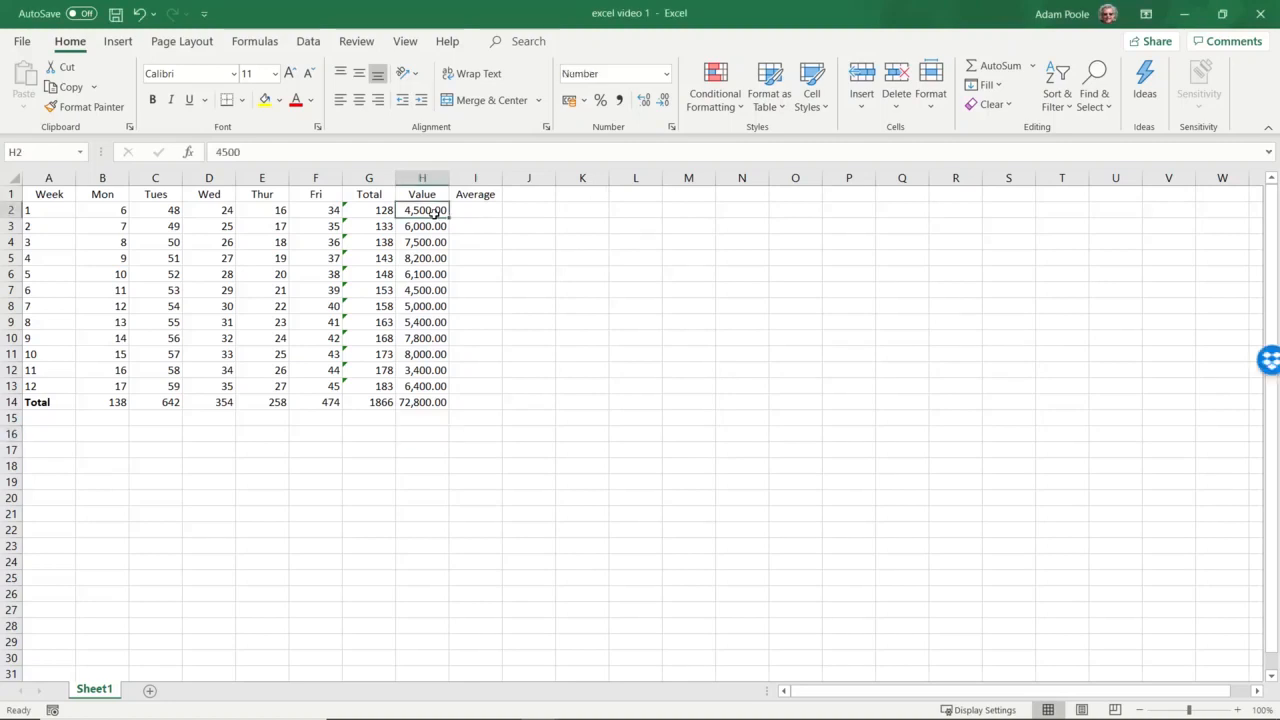
{"action": "left_click", "coordinate": [381, 217]}
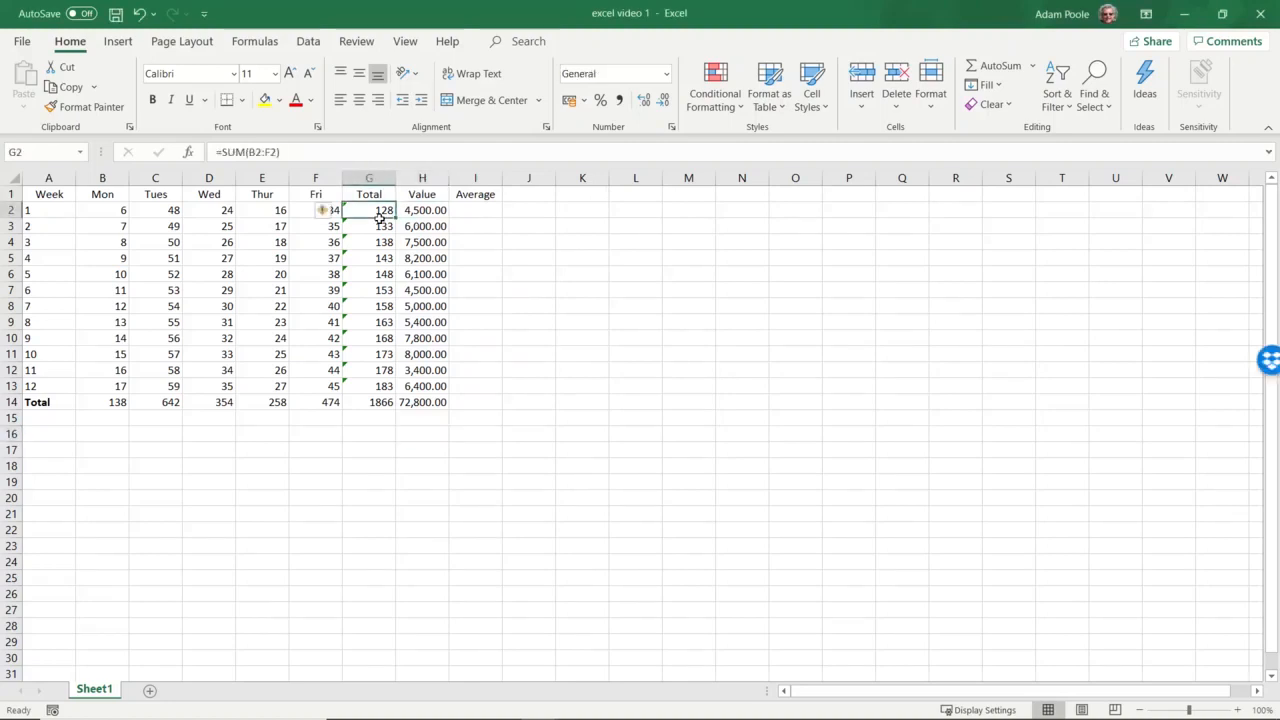
{"action": "left_click", "coordinate": [478, 215]}
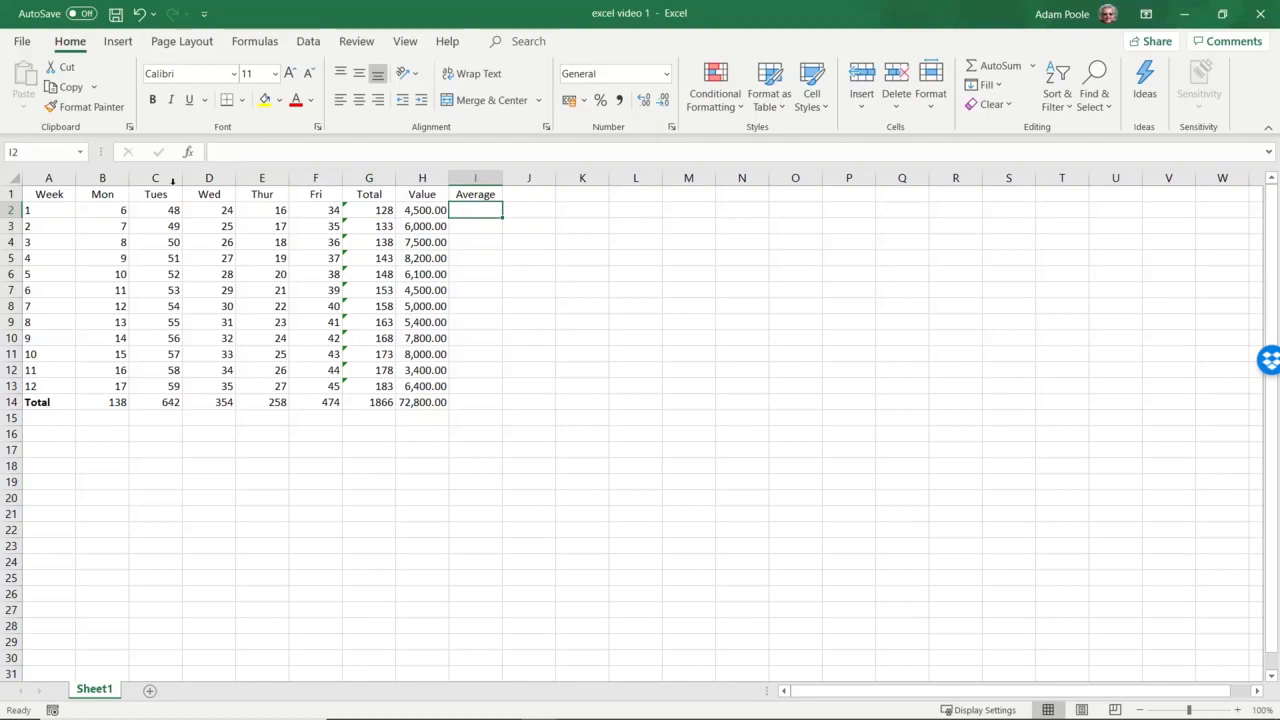
{"action": "left_click", "coordinate": [117, 403]}
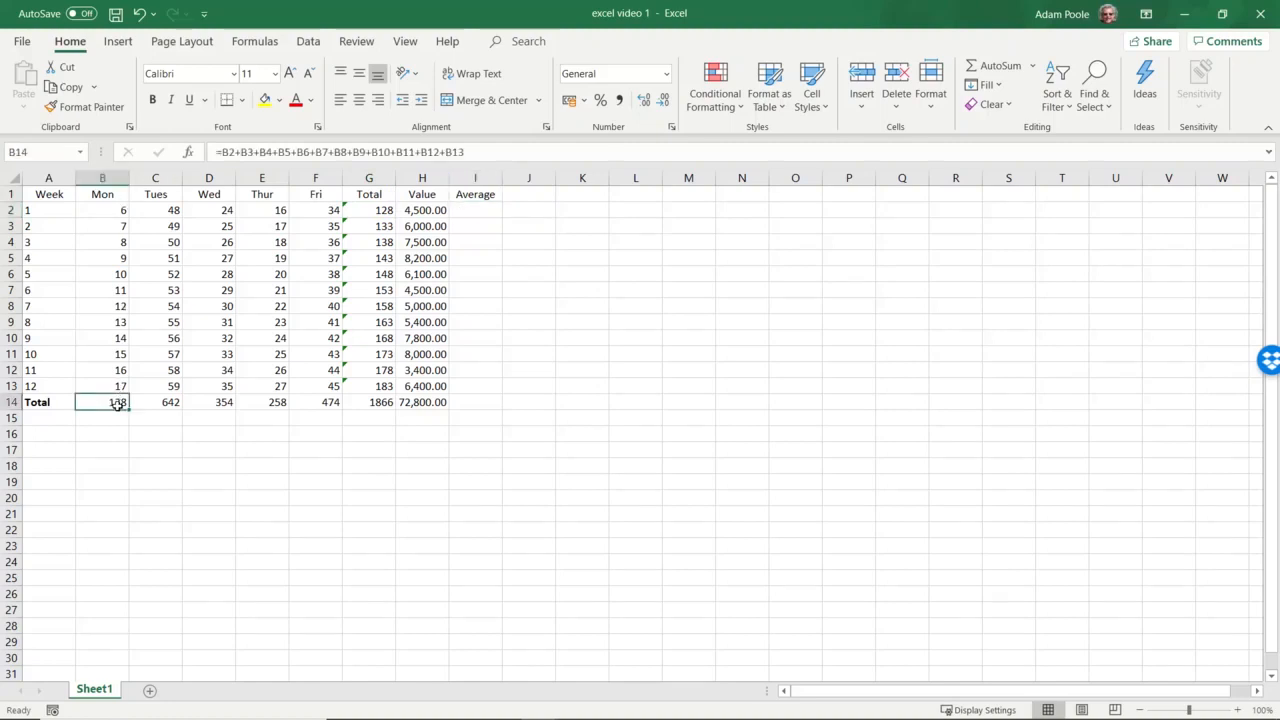
{"action": "left_click", "coordinate": [471, 215]}
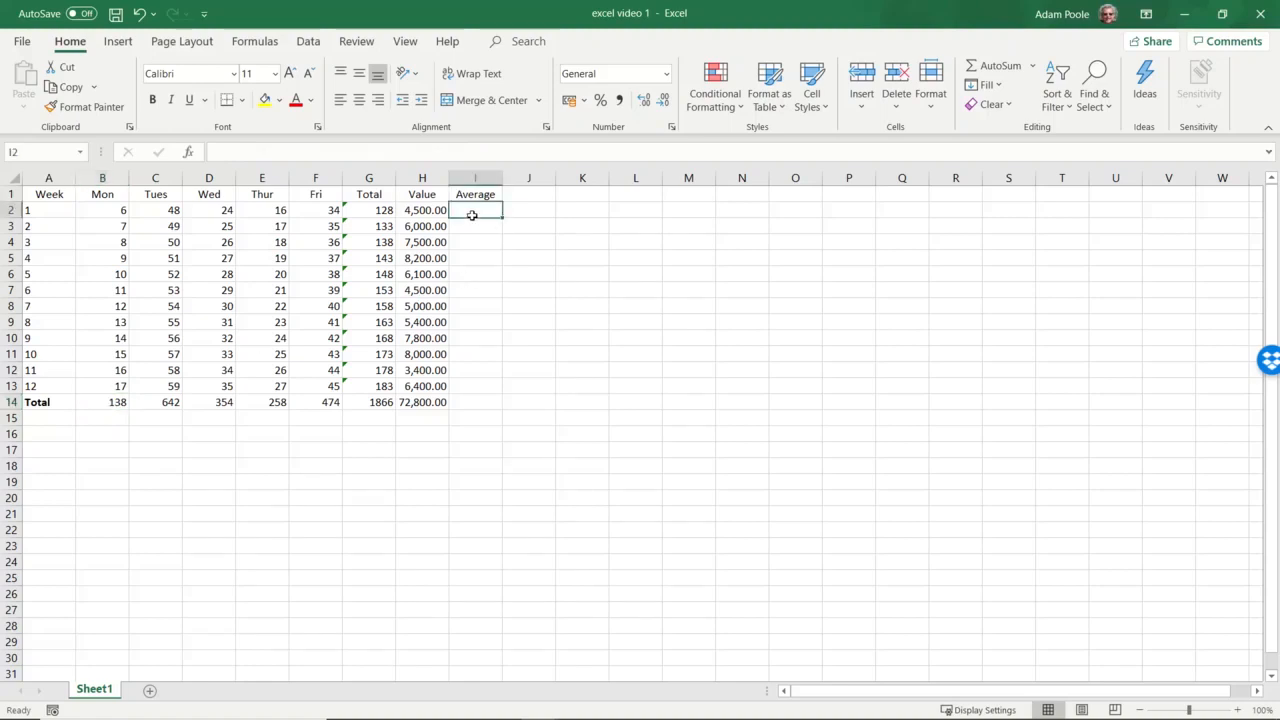
- Enter the formula =H2/G2 in I2 to divide week 1's value by its total
{"action": "type", "text": "="}
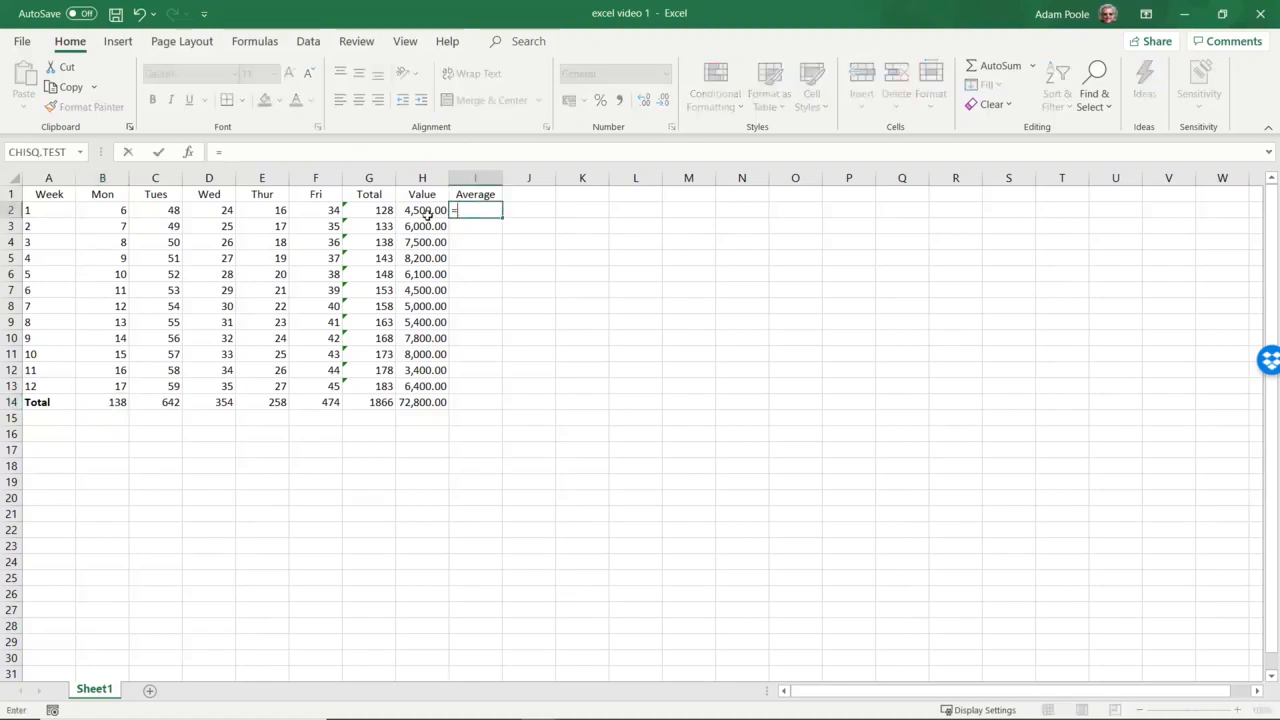
{"action": "left_click", "coordinate": [427, 214]}
{"action": "type", "text": "/"}
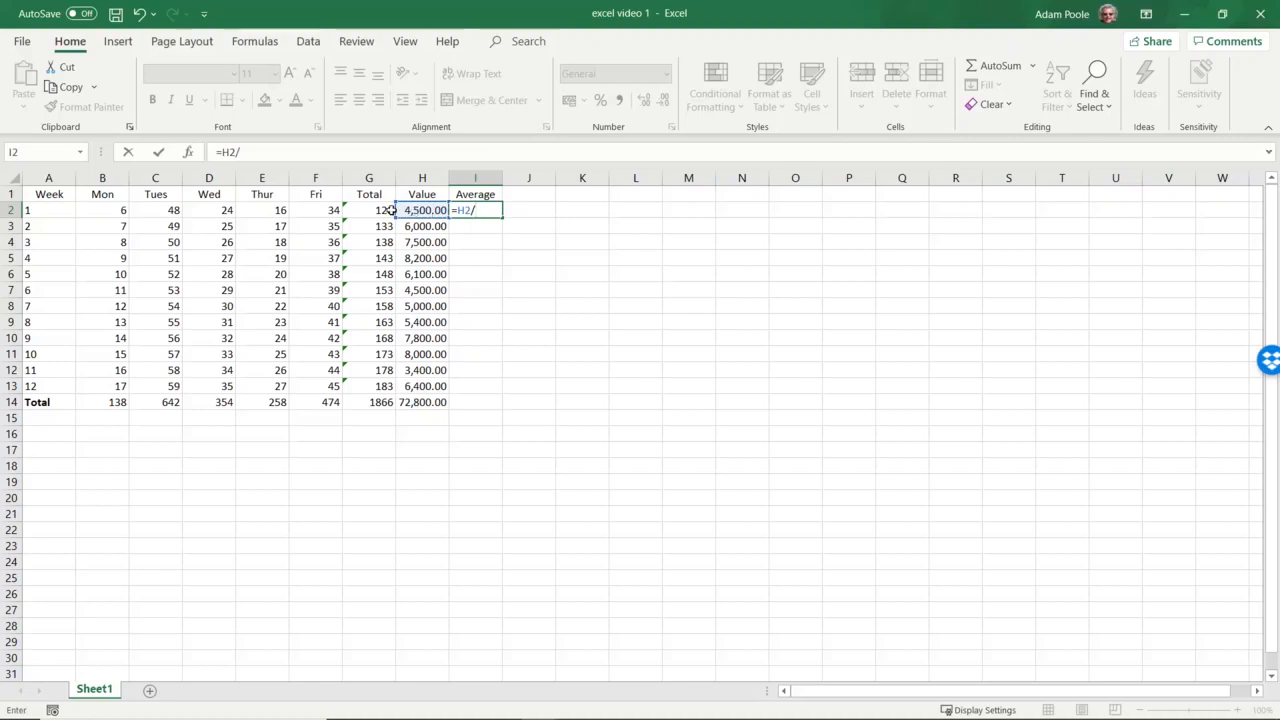
{"action": "left_click", "coordinate": [381, 213]}
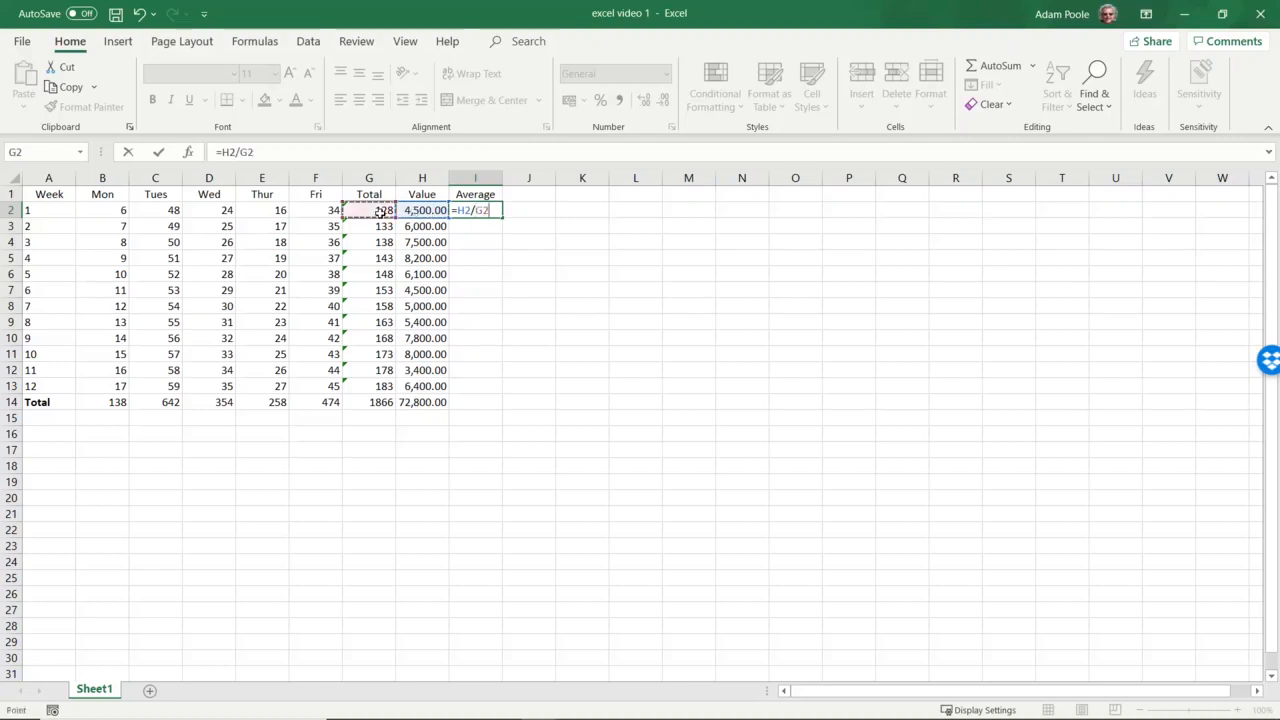
{"action": "key", "text": "Return"}
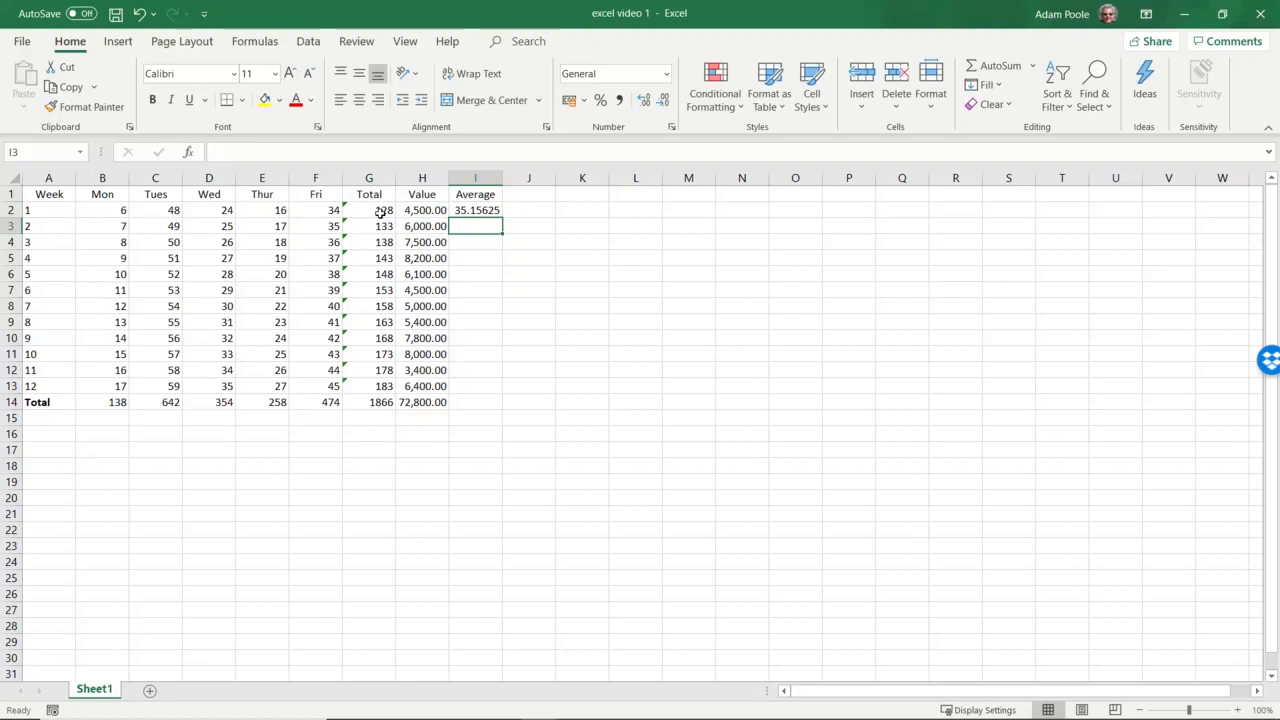
- Fill the I2 average formula down the Average column through the Total row at I14
{"action": "left_click", "coordinate": [485, 210]}
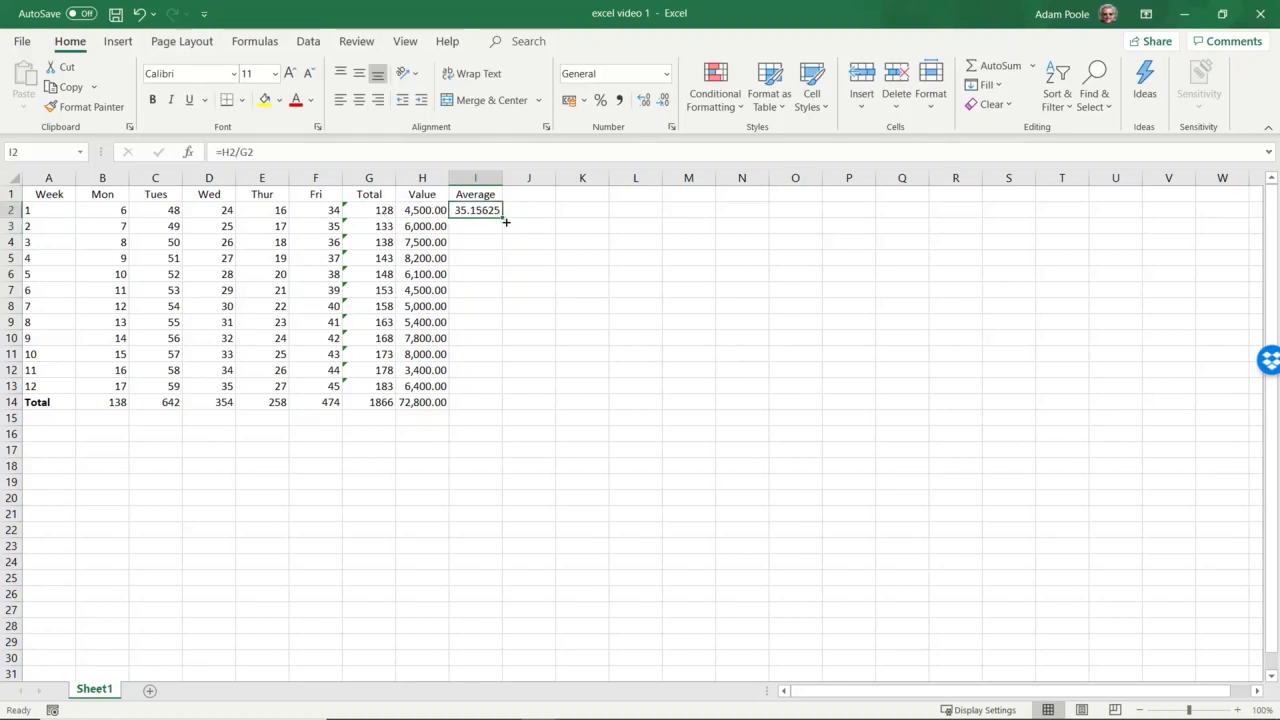
{"action": "left_click_drag", "start_coordinate": [505, 222], "coordinate": [503, 408]}
{"action": "left_click", "coordinate": [497, 438]}
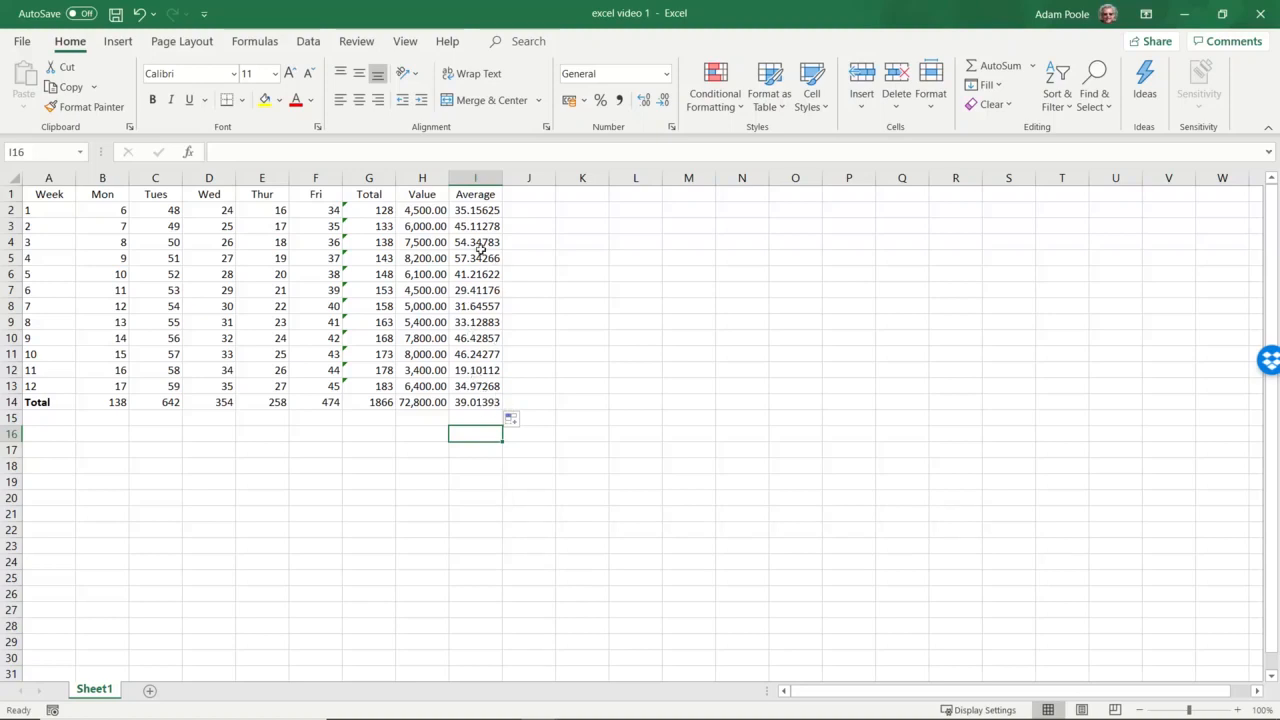
- Format the averages in I2:I14 as Number with 2 decimal places
{"action": "left_click_drag", "start_coordinate": [480, 213], "coordinate": [470, 404]}
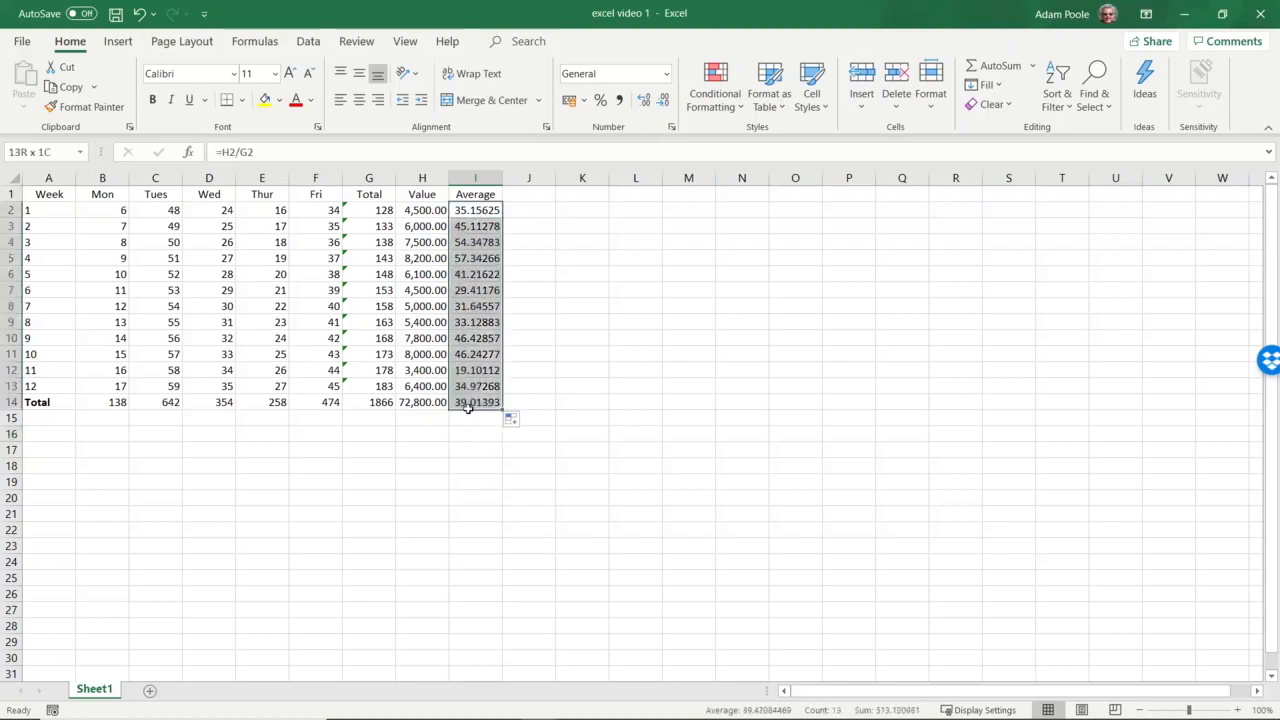
{"action": "right_click", "coordinate": [473, 274]}
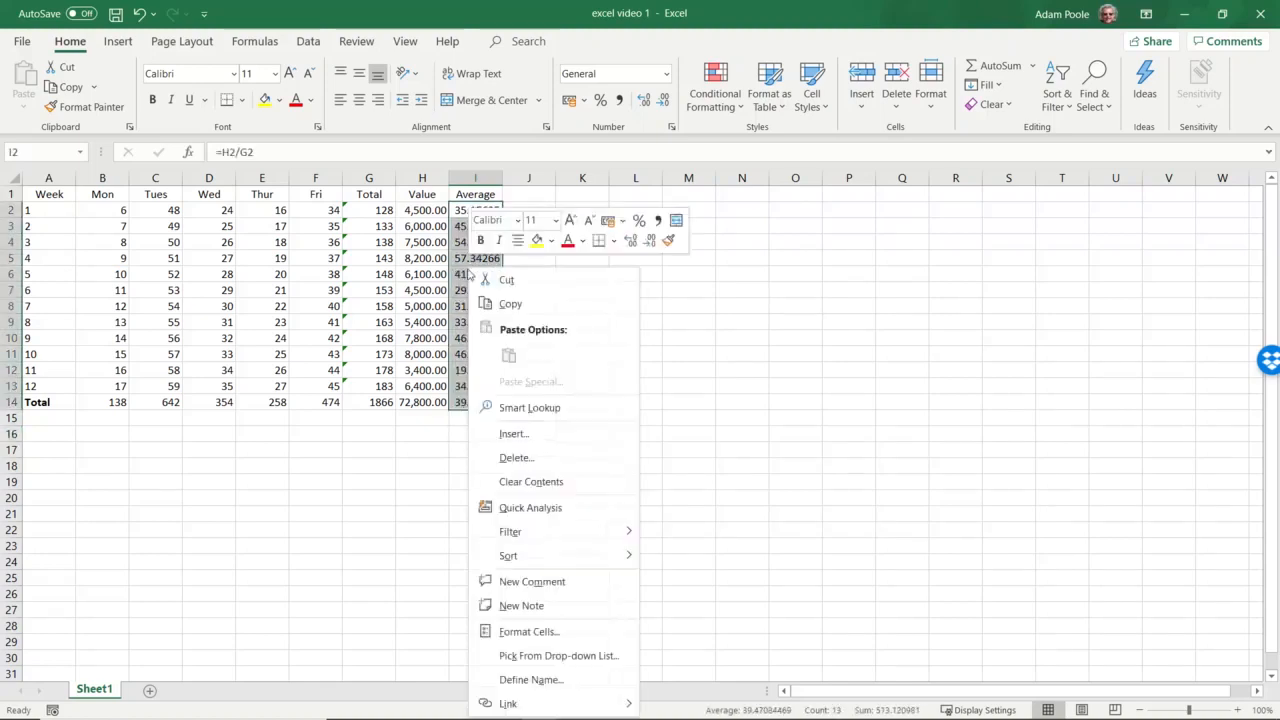
{"action": "left_click", "coordinate": [528, 632]}
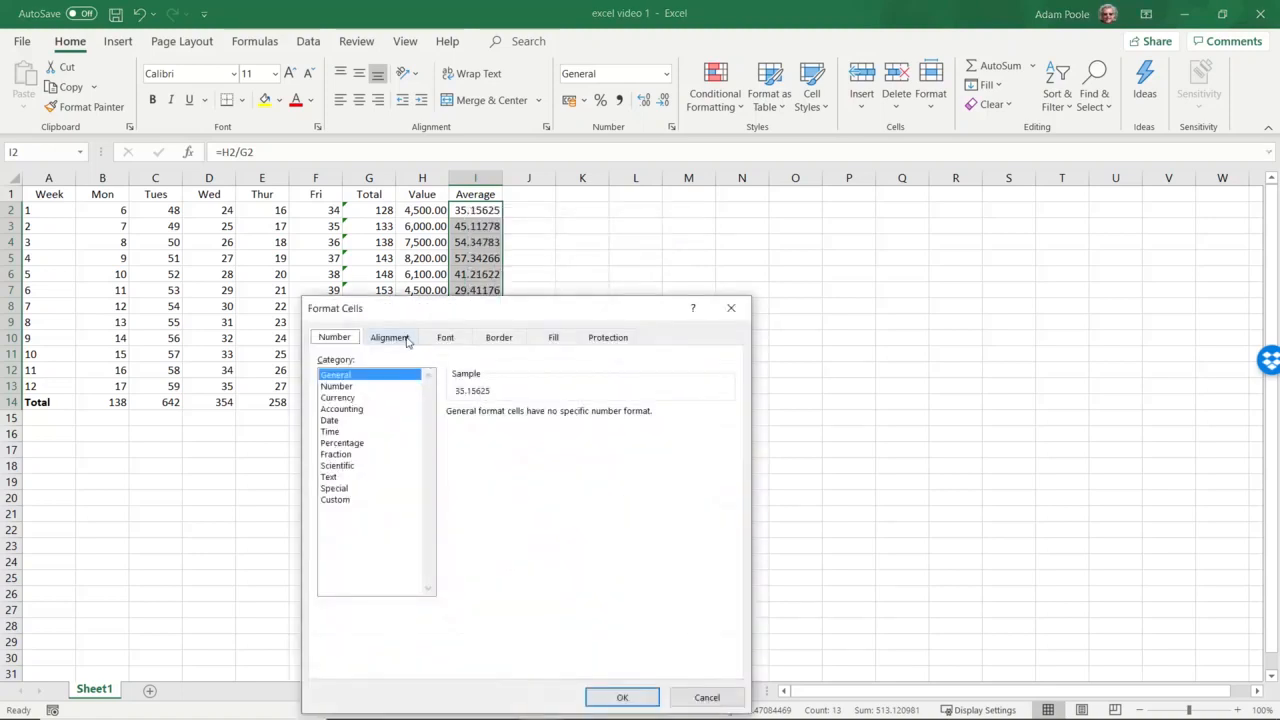
{"action": "left_click_drag", "start_coordinate": [405, 313], "coordinate": [430, 231]}
{"action": "left_click", "coordinate": [368, 305]}
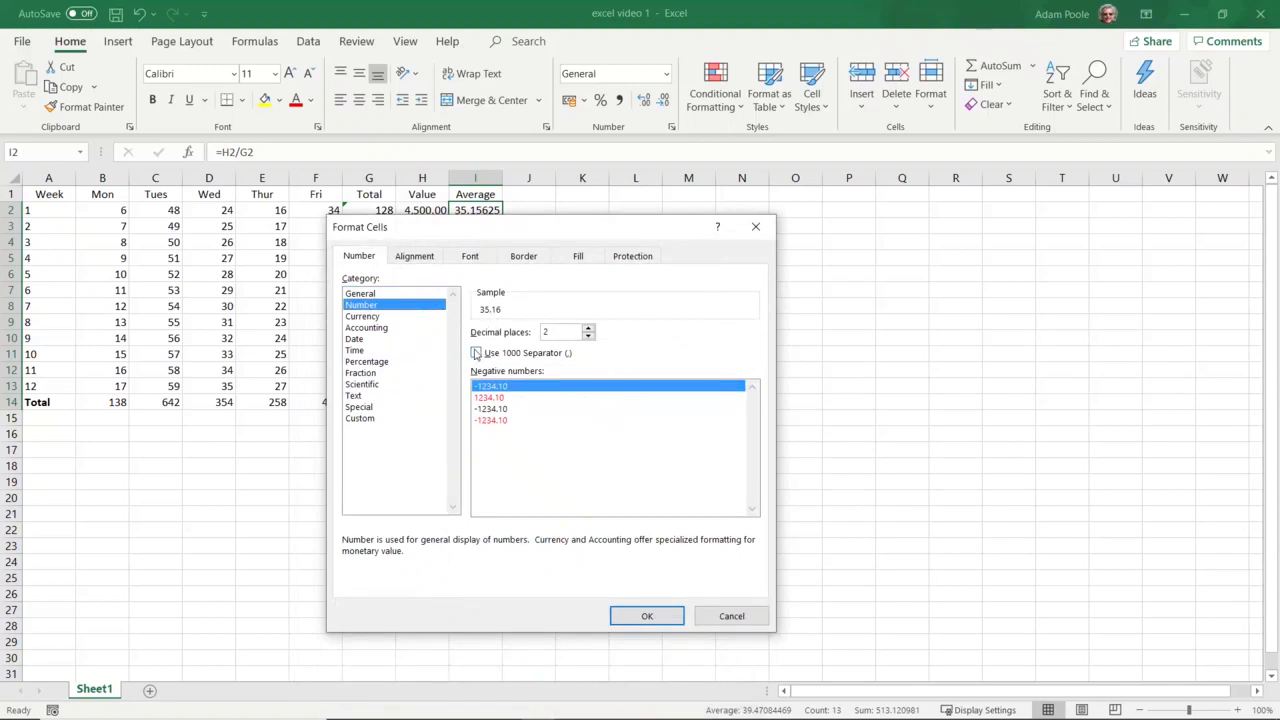
{"action": "left_click", "coordinate": [644, 614]}
{"action": "left_click", "coordinate": [621, 497]}
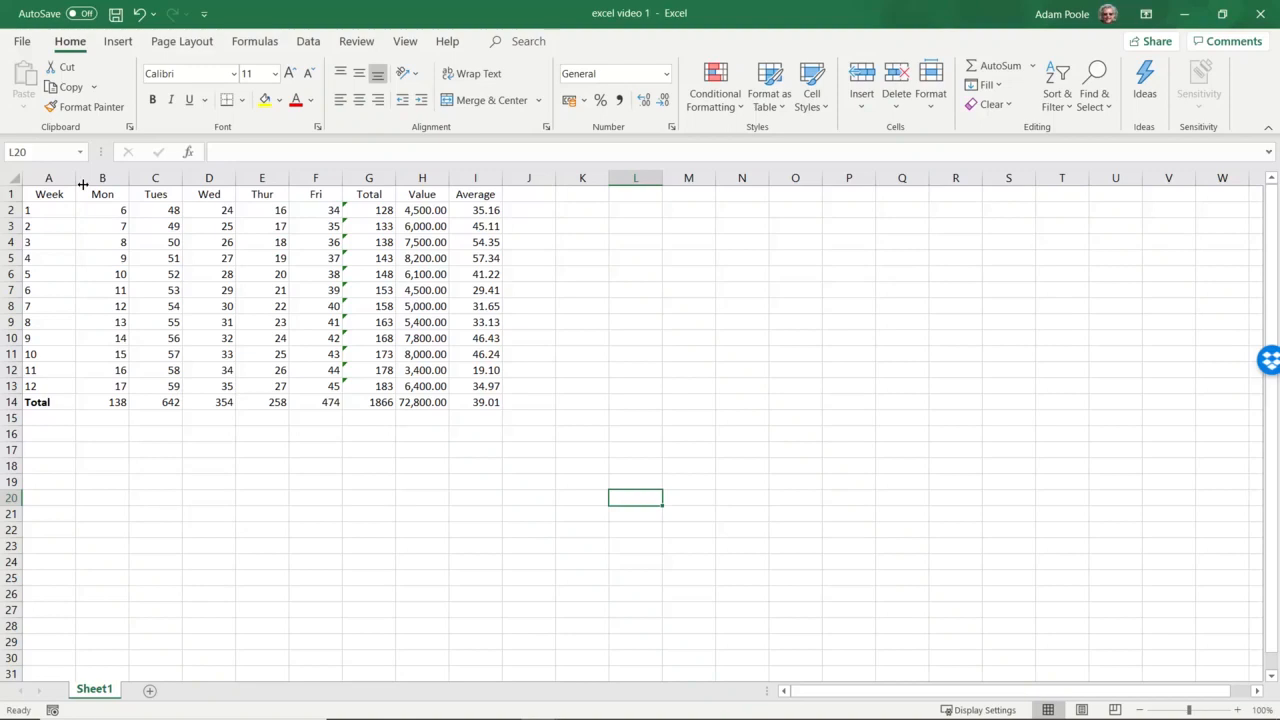
- Make the whole Total row A14:I14 bold
{"action": "left_click", "coordinate": [45, 405]}
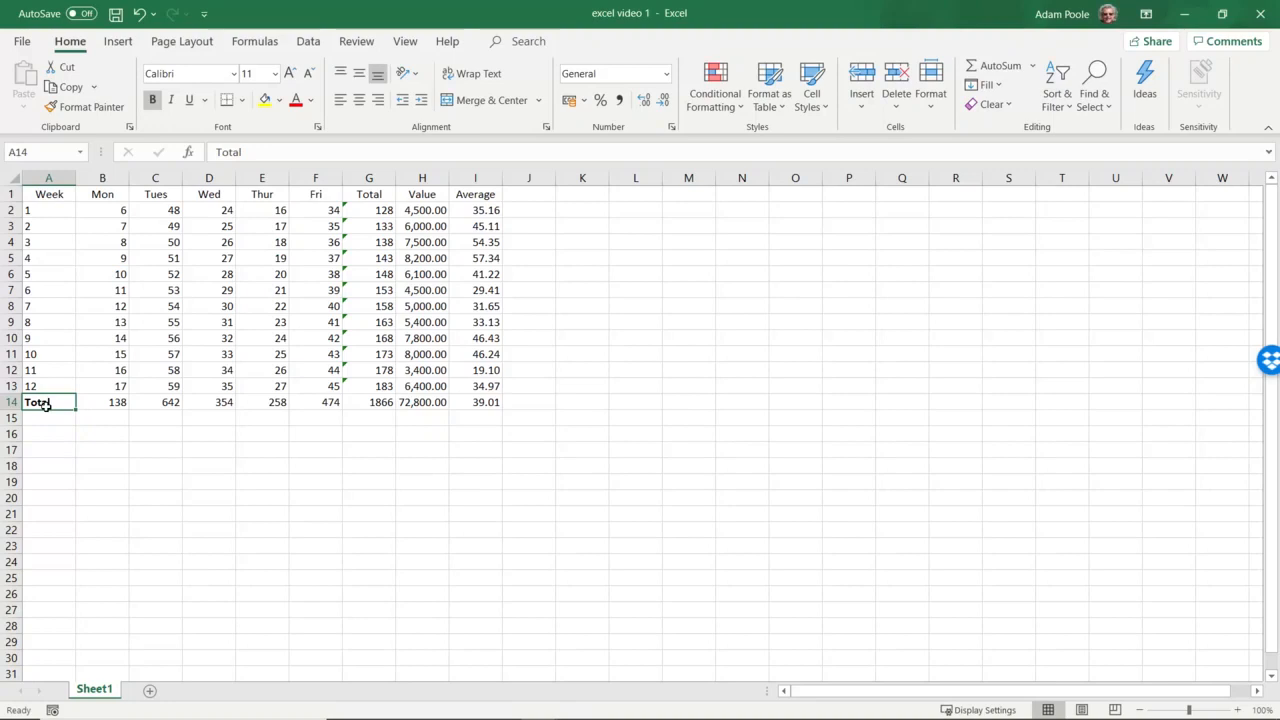
{"action": "left_click_drag", "start_coordinate": [46, 404], "coordinate": [500, 405]}
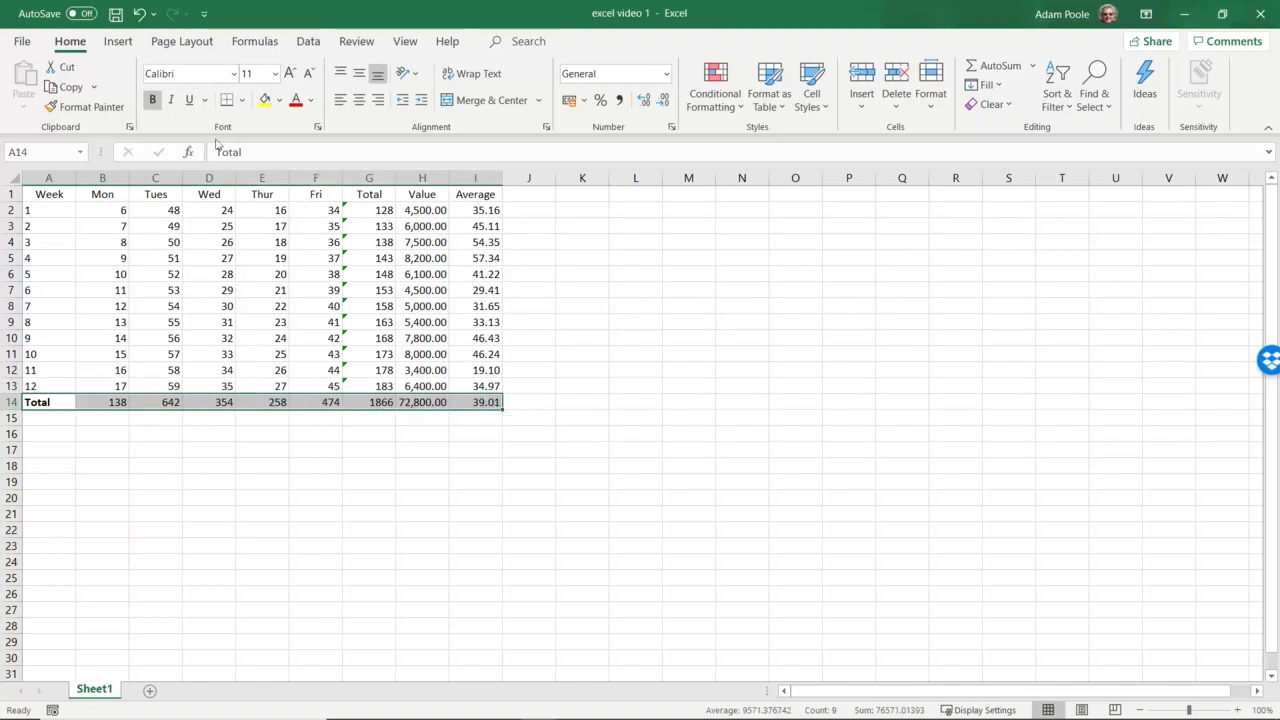
{"action": "left_click", "coordinate": [156, 102]}
{"action": "left_click", "coordinate": [152, 99]}
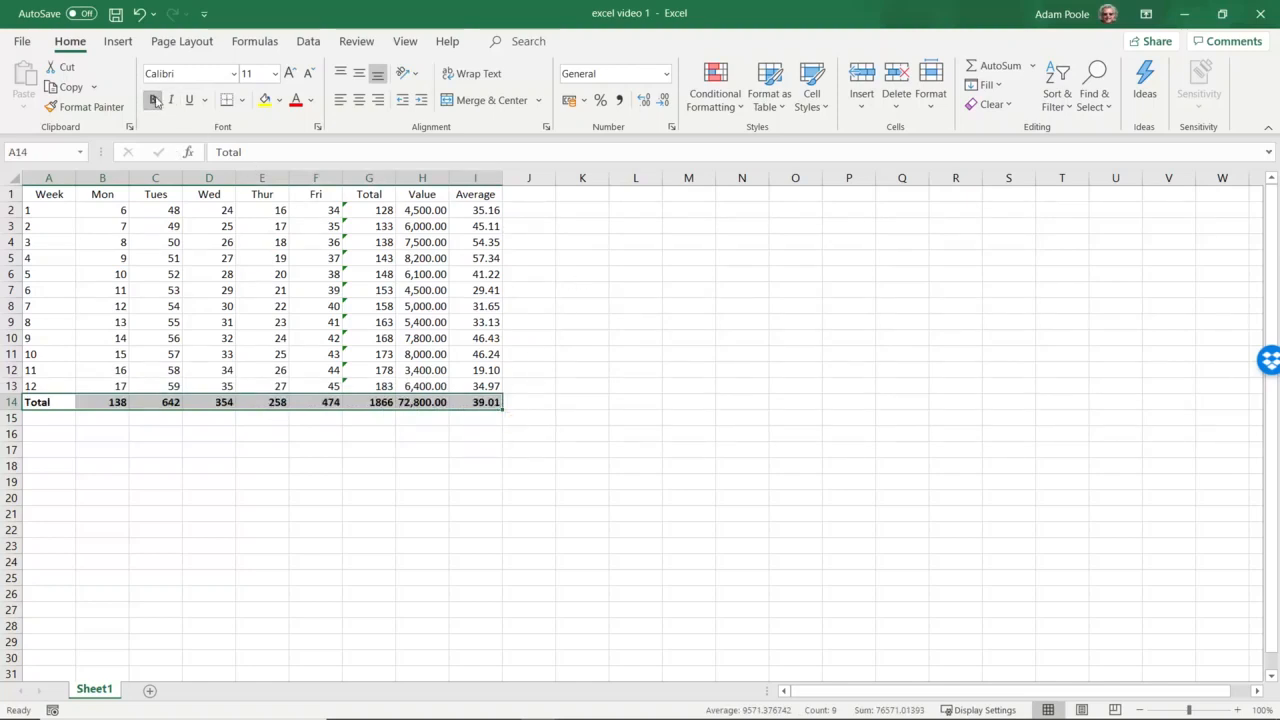
{"action": "left_click", "coordinate": [232, 436]}
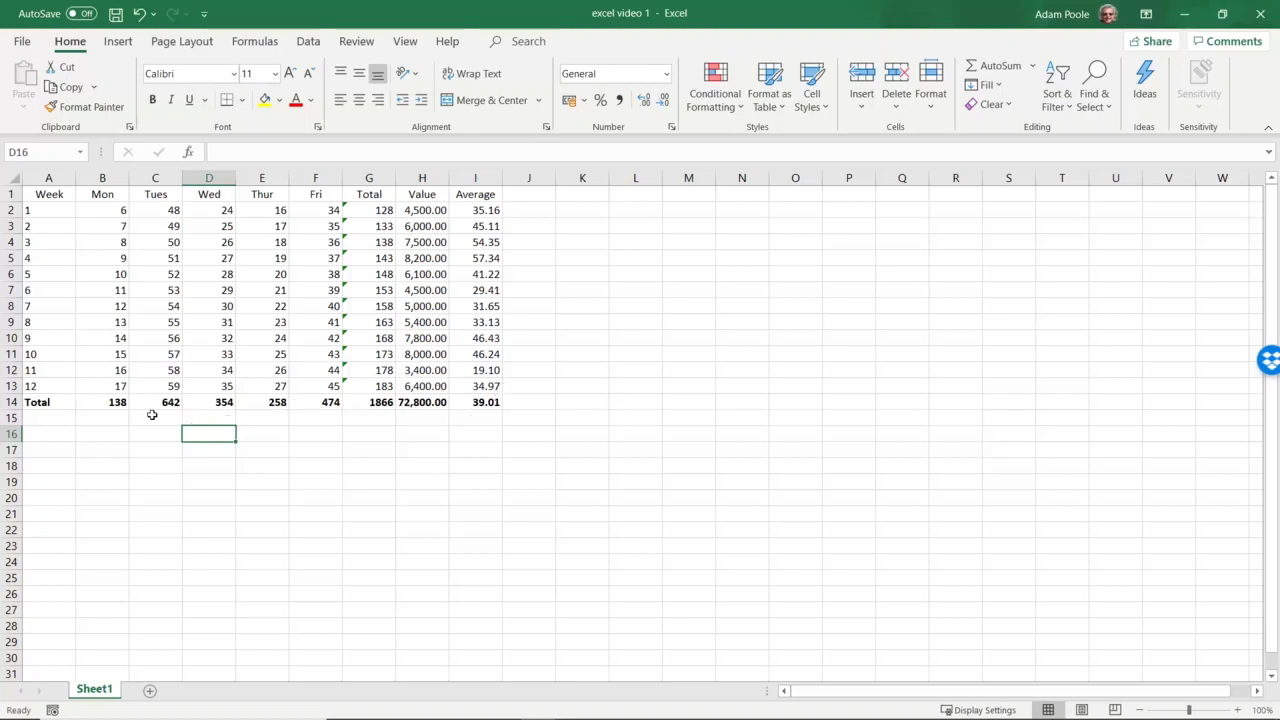
- Select the Total row A14:I14 and look over the available preset borders
{"action": "left_click", "coordinate": [50, 402]}
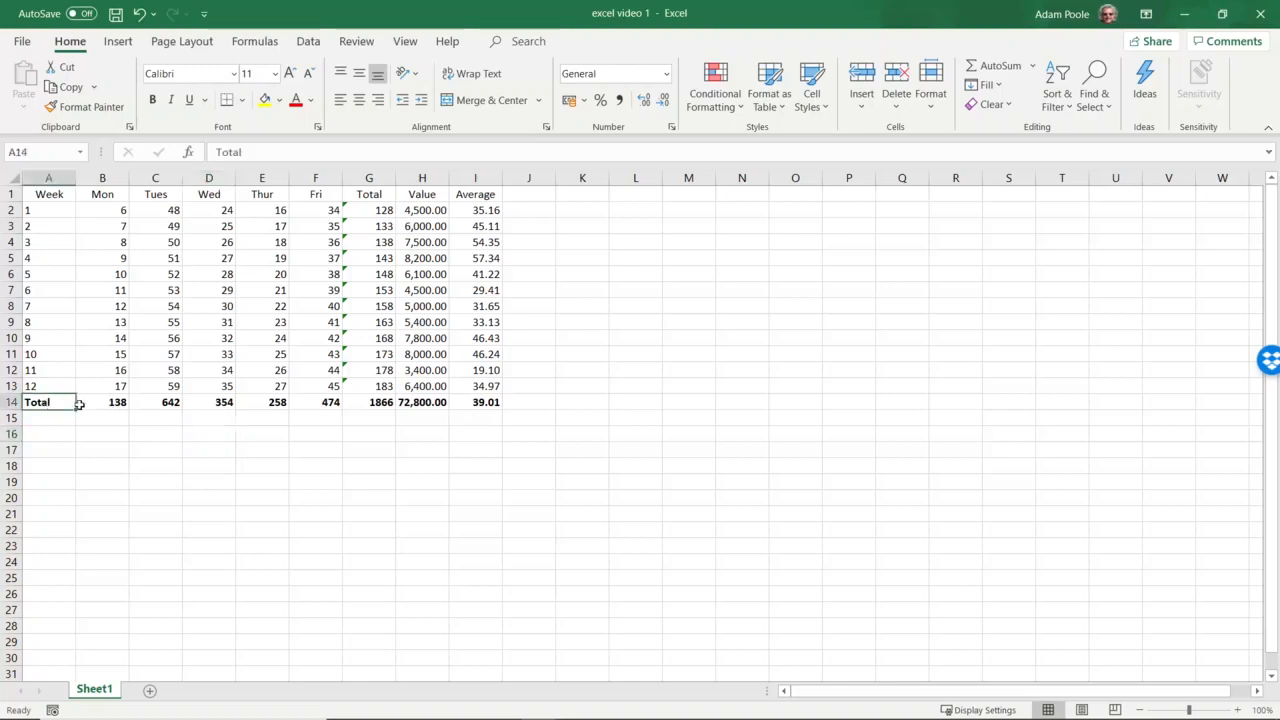
{"action": "left_click_drag", "start_coordinate": [79, 402], "coordinate": [449, 420]}
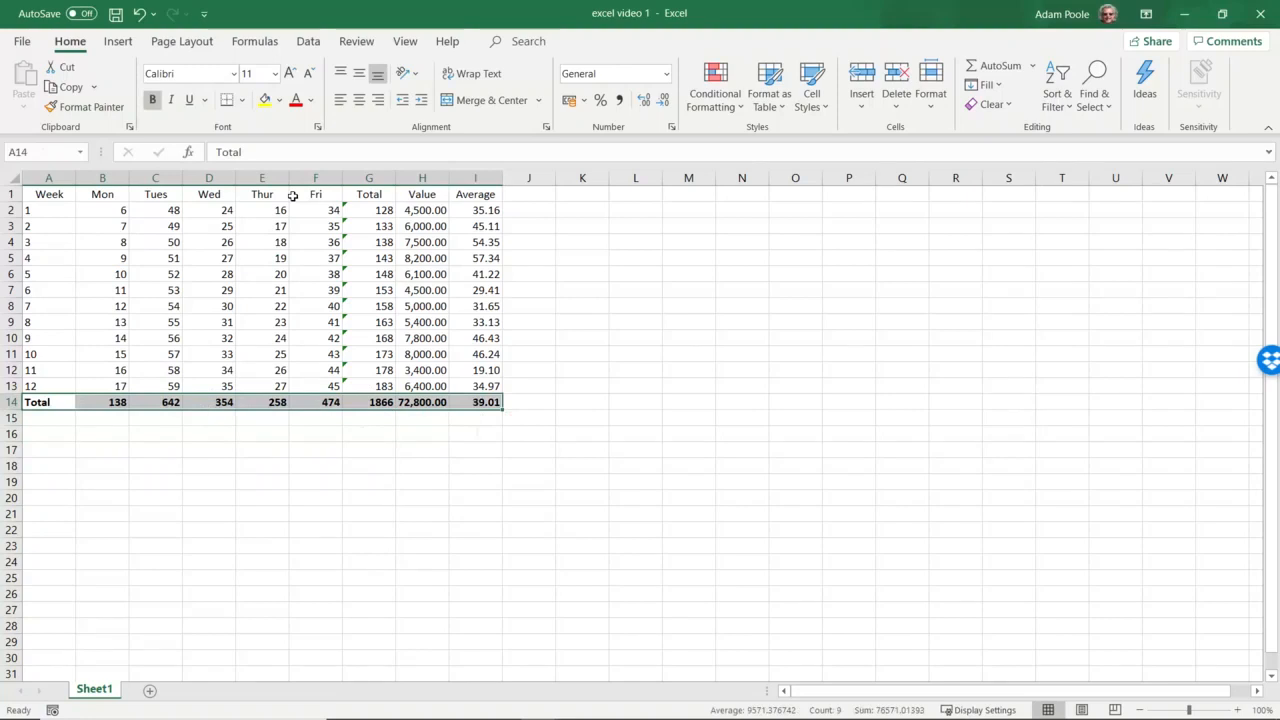
{"action": "left_click", "coordinate": [243, 101]}
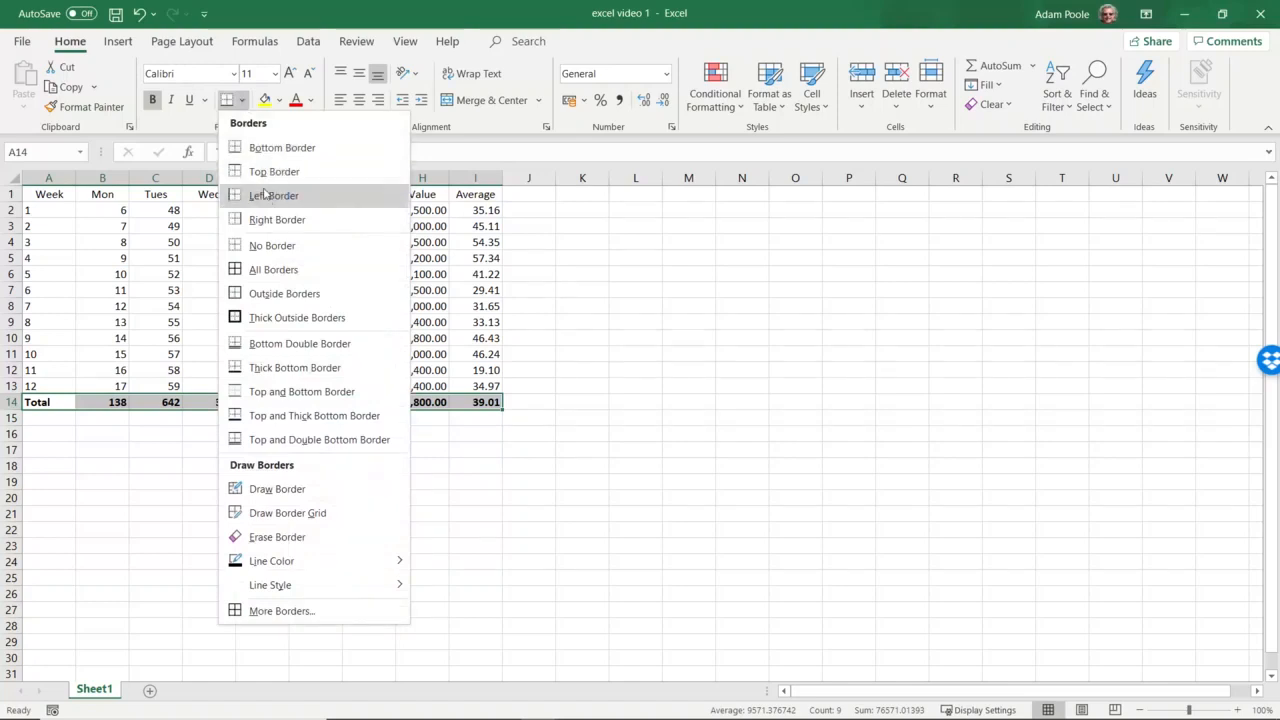
{"action": "left_click", "coordinate": [625, 514]}
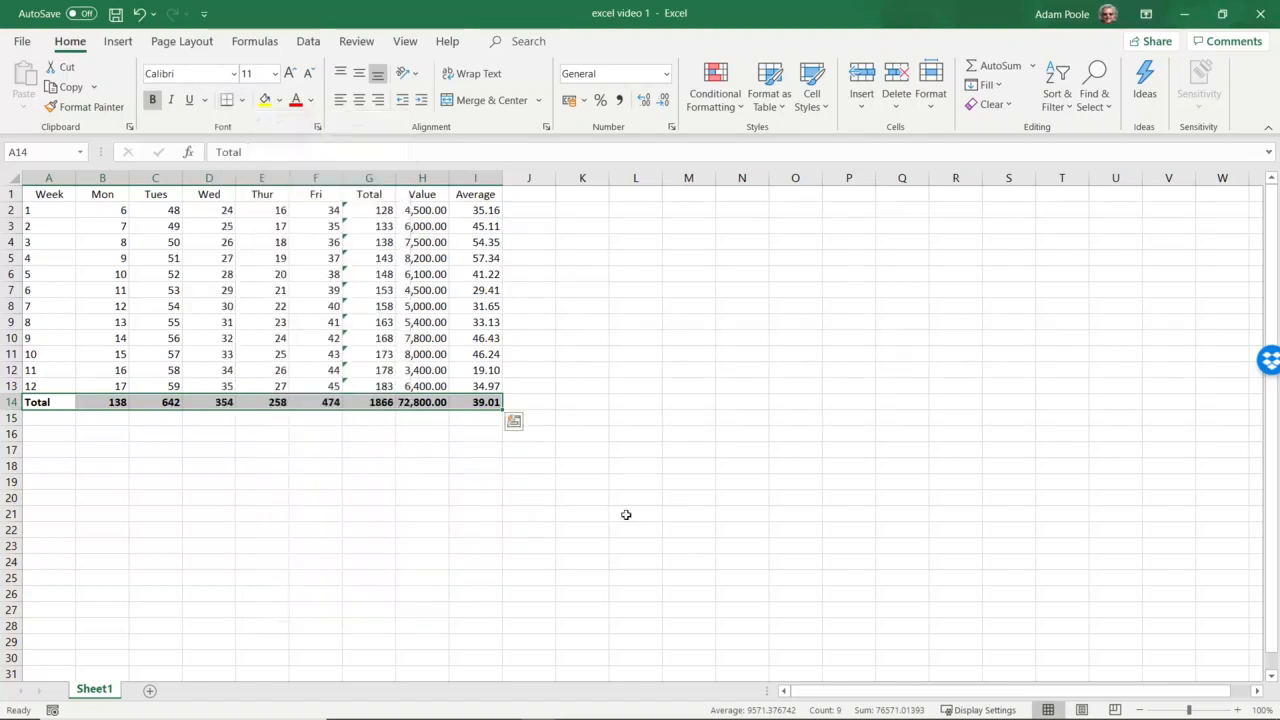
- Apply a thick solid top border to the Total row A14:I14 through the cell format settings
{"action": "right_click", "coordinate": [247, 408]}
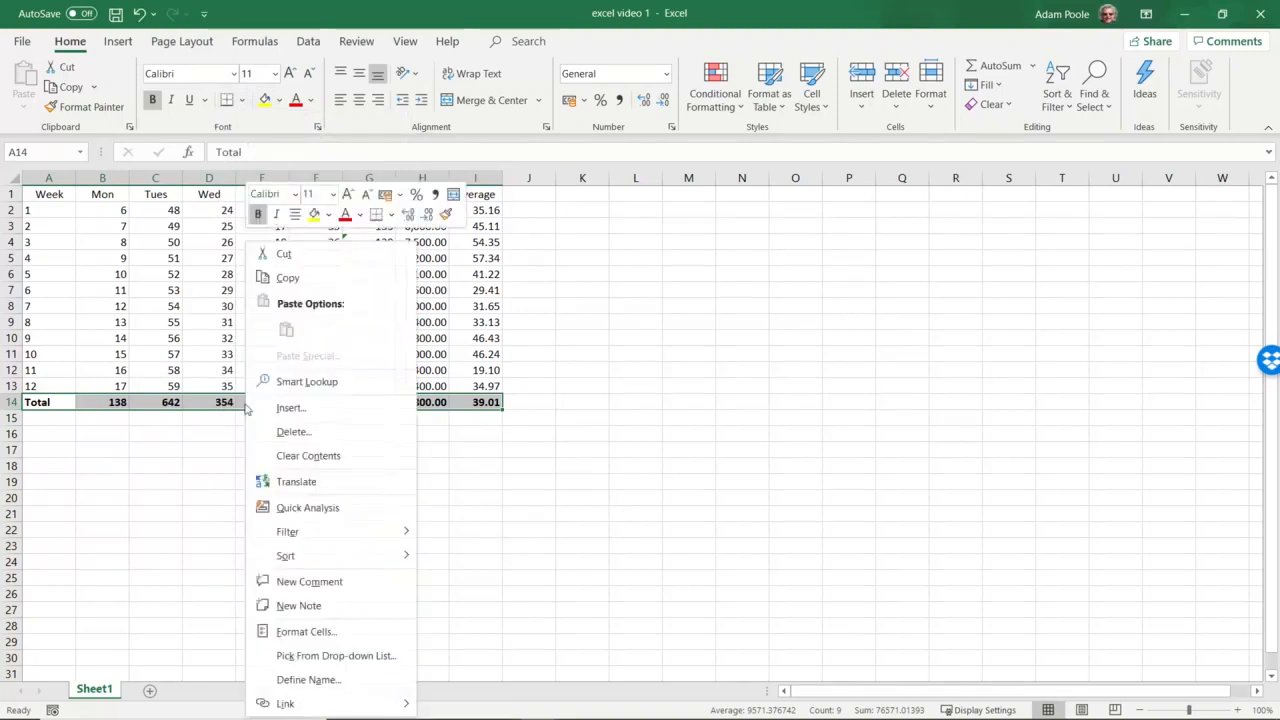
{"action": "left_click", "coordinate": [321, 631]}
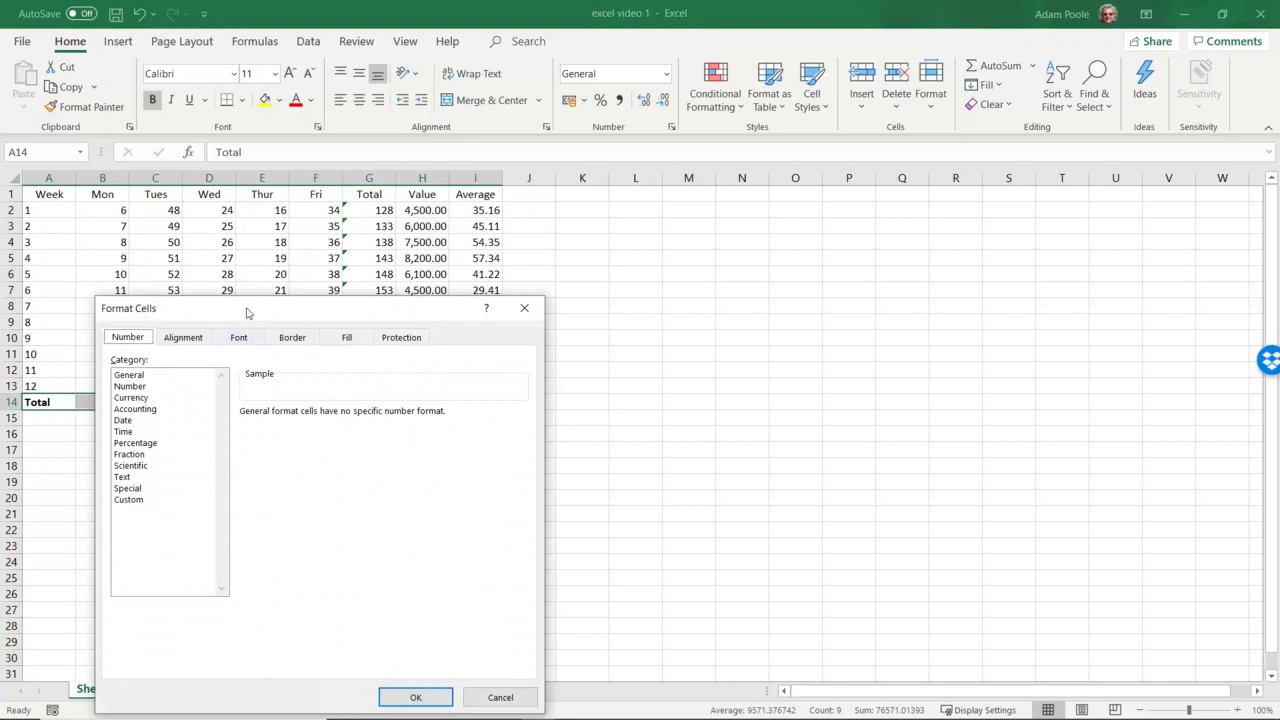
{"action": "left_click_drag", "start_coordinate": [249, 309], "coordinate": [349, 177]}
{"action": "left_click", "coordinate": [394, 207]}
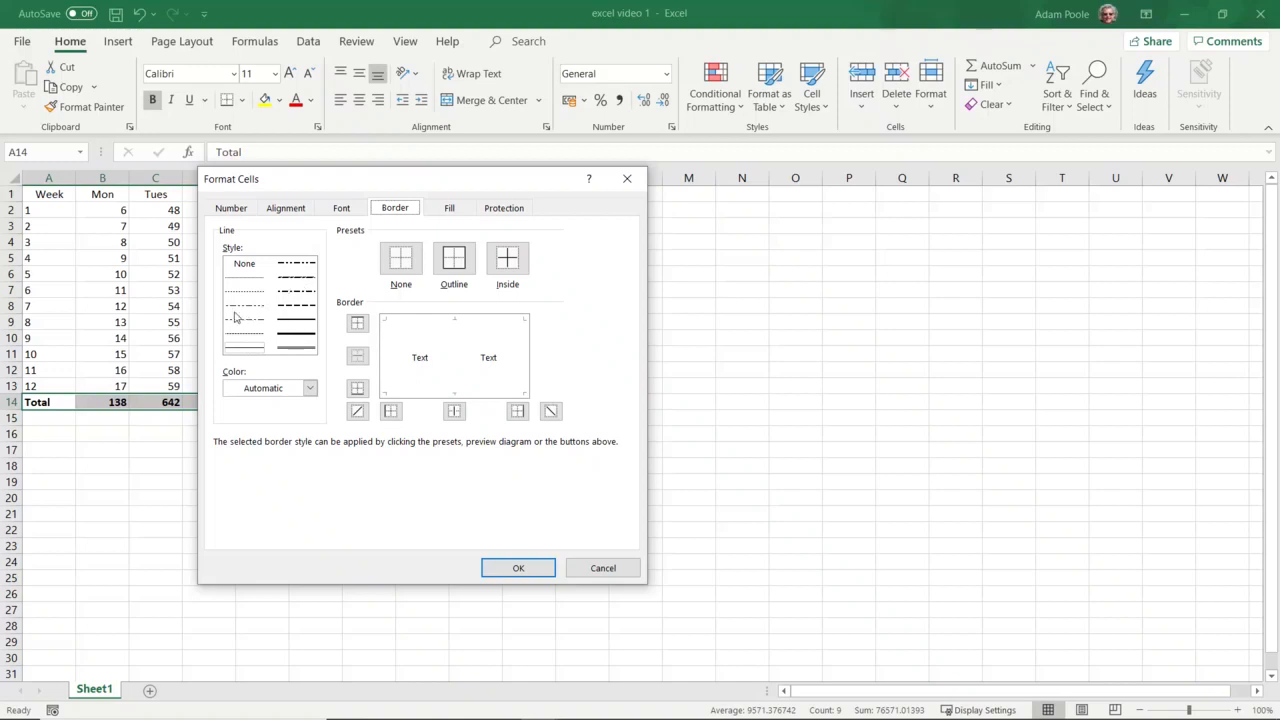
{"action": "left_click", "coordinate": [300, 345]}
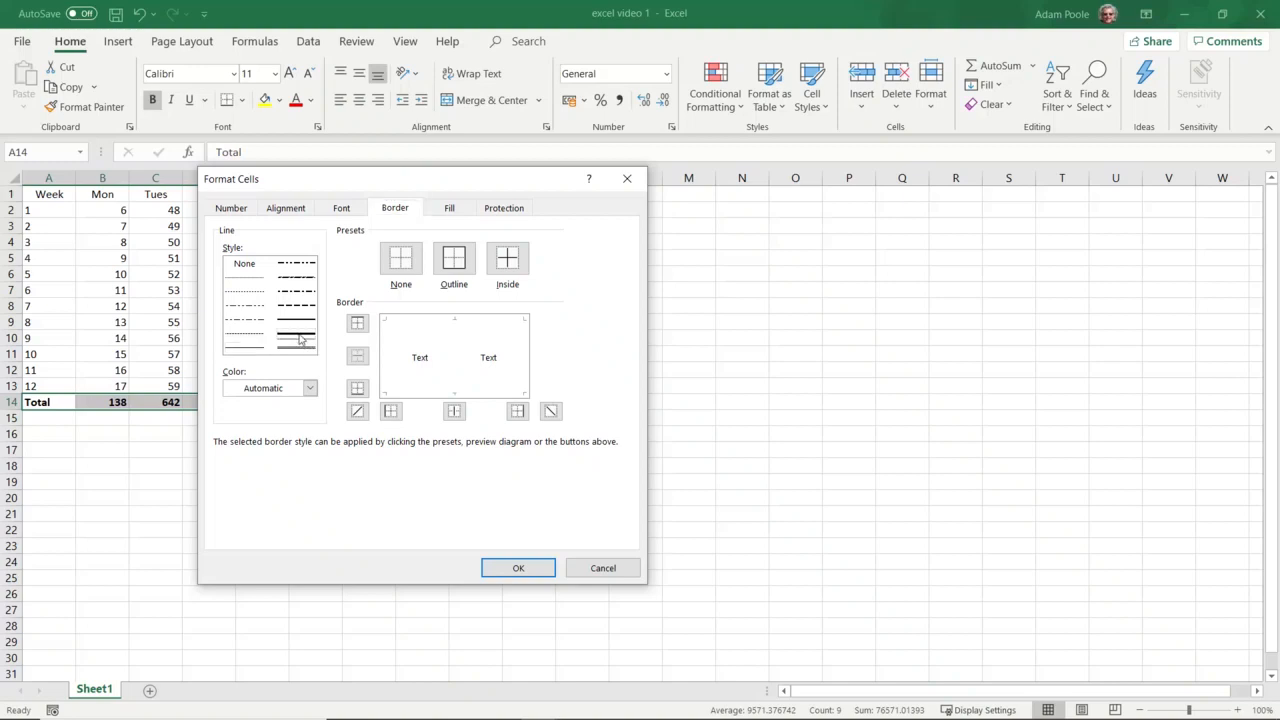
{"action": "left_click", "coordinate": [403, 398]}
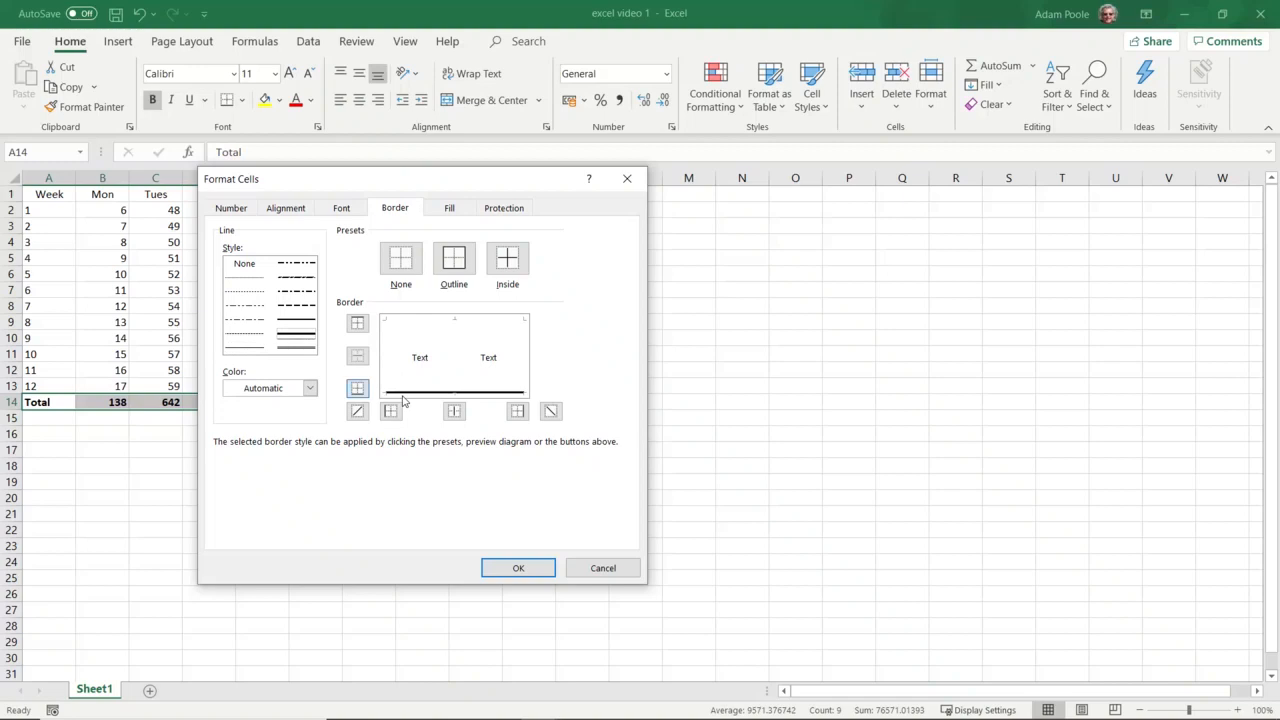
{"action": "left_click", "coordinate": [409, 394]}
{"action": "left_click", "coordinate": [409, 321]}
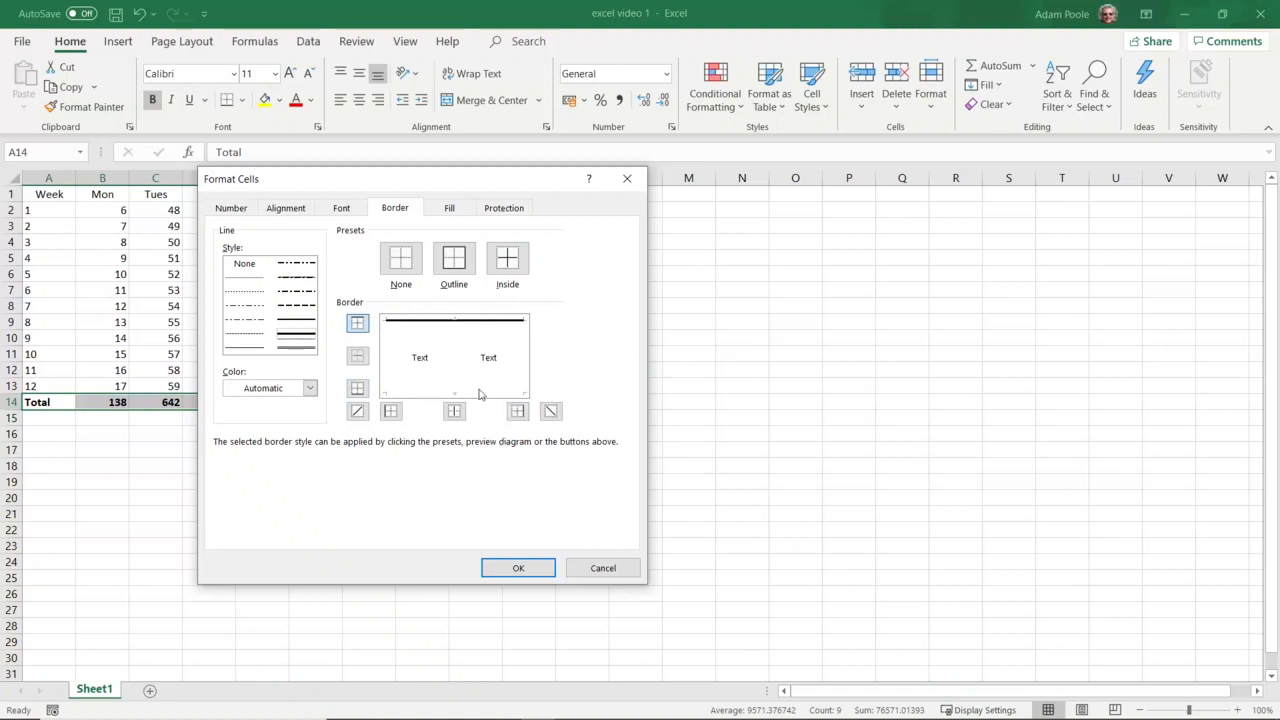
{"action": "left_click", "coordinate": [297, 333]}
{"action": "left_click", "coordinate": [518, 568]}
{"action": "left_click", "coordinate": [422, 499]}
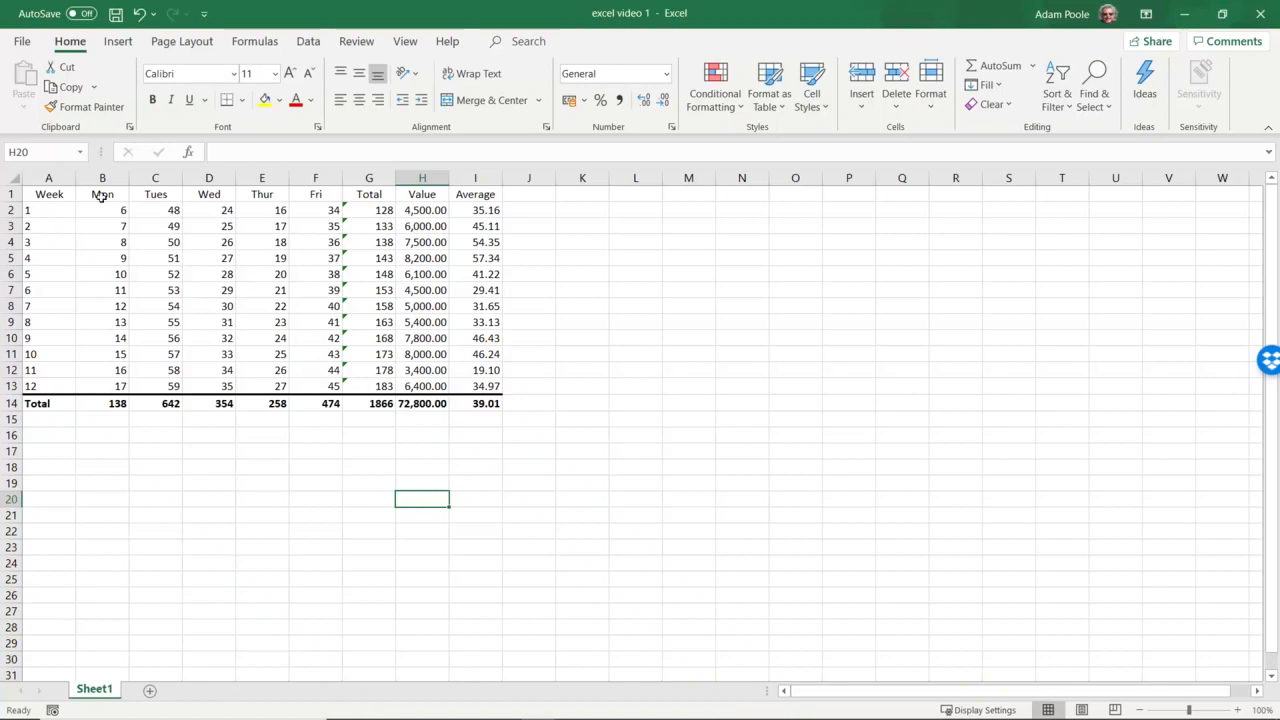
- Add a thin bottom border beneath the header row A1:I1
{"action": "left_click_drag", "start_coordinate": [52, 195], "coordinate": [484, 196]}
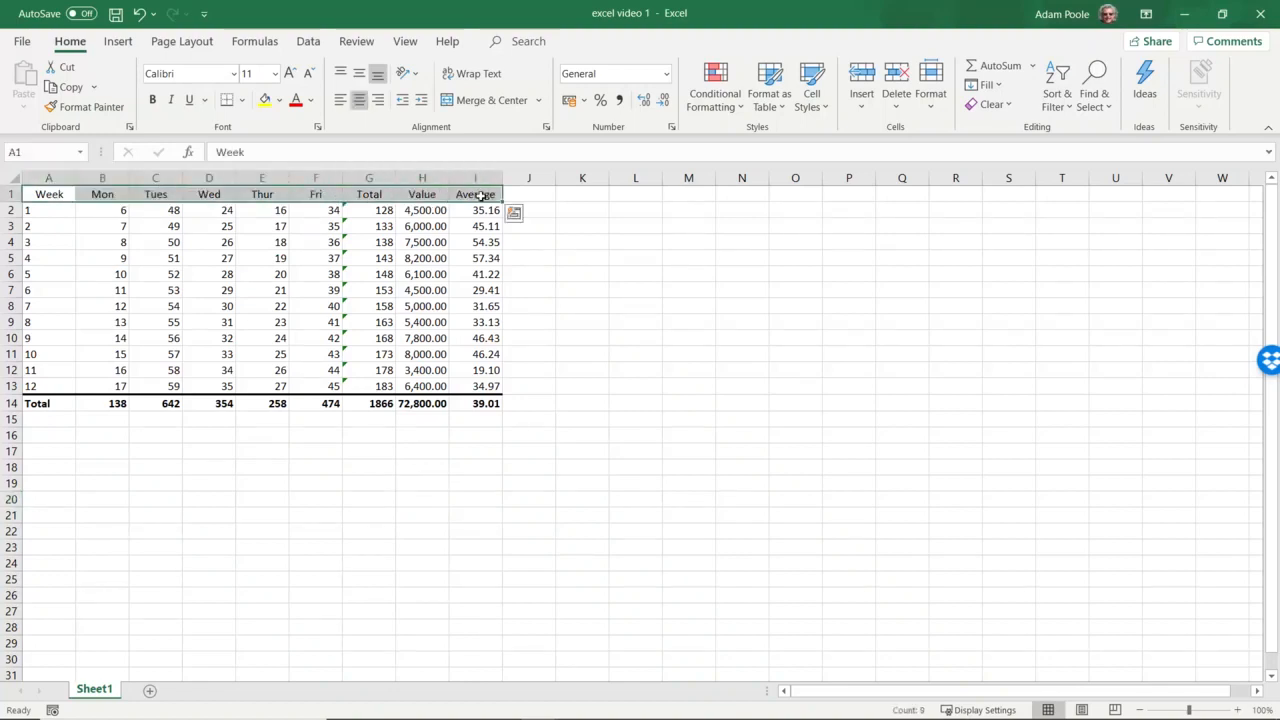
{"action": "left_click", "coordinate": [242, 101]}
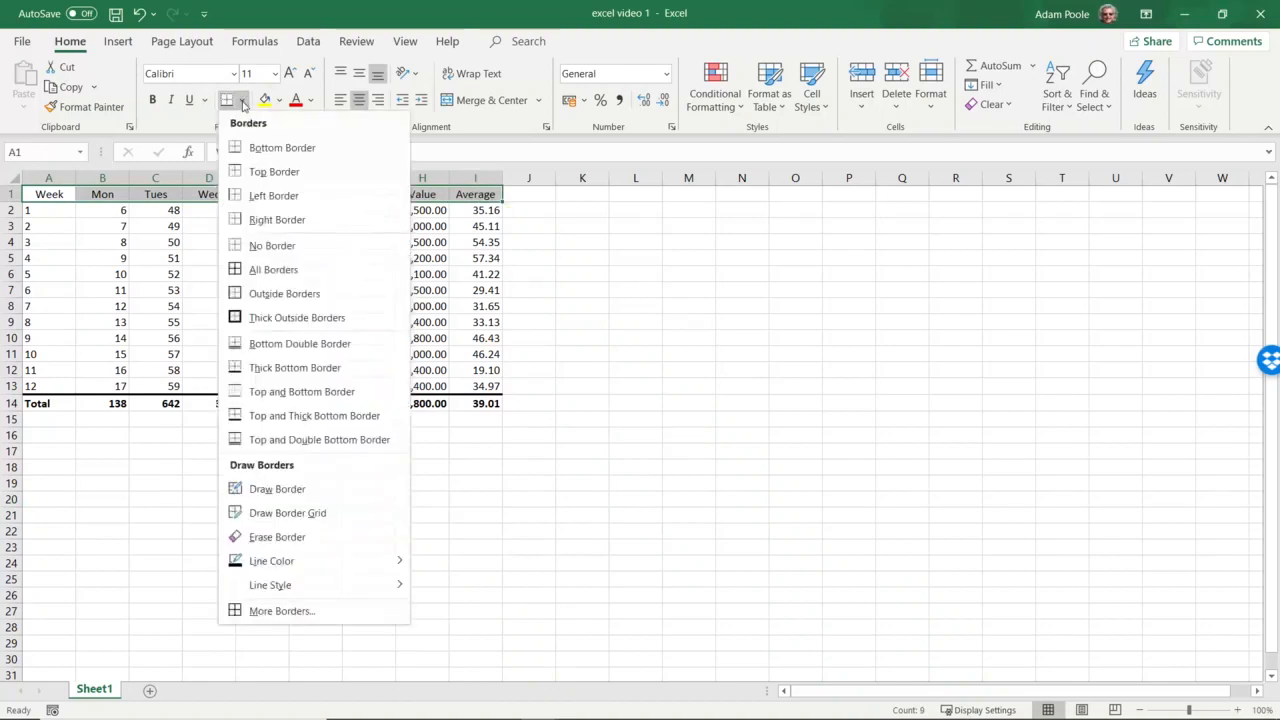
{"action": "left_click", "coordinate": [282, 147]}
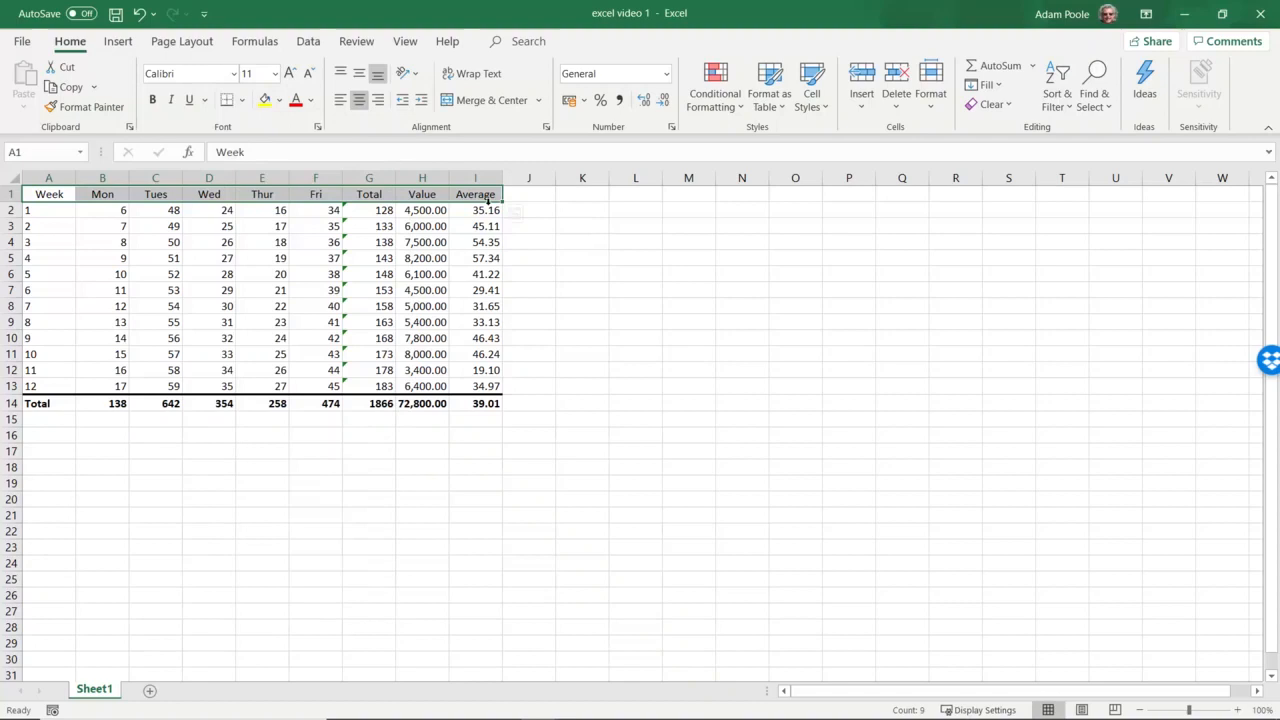
{"action": "left_click", "coordinate": [656, 273]}
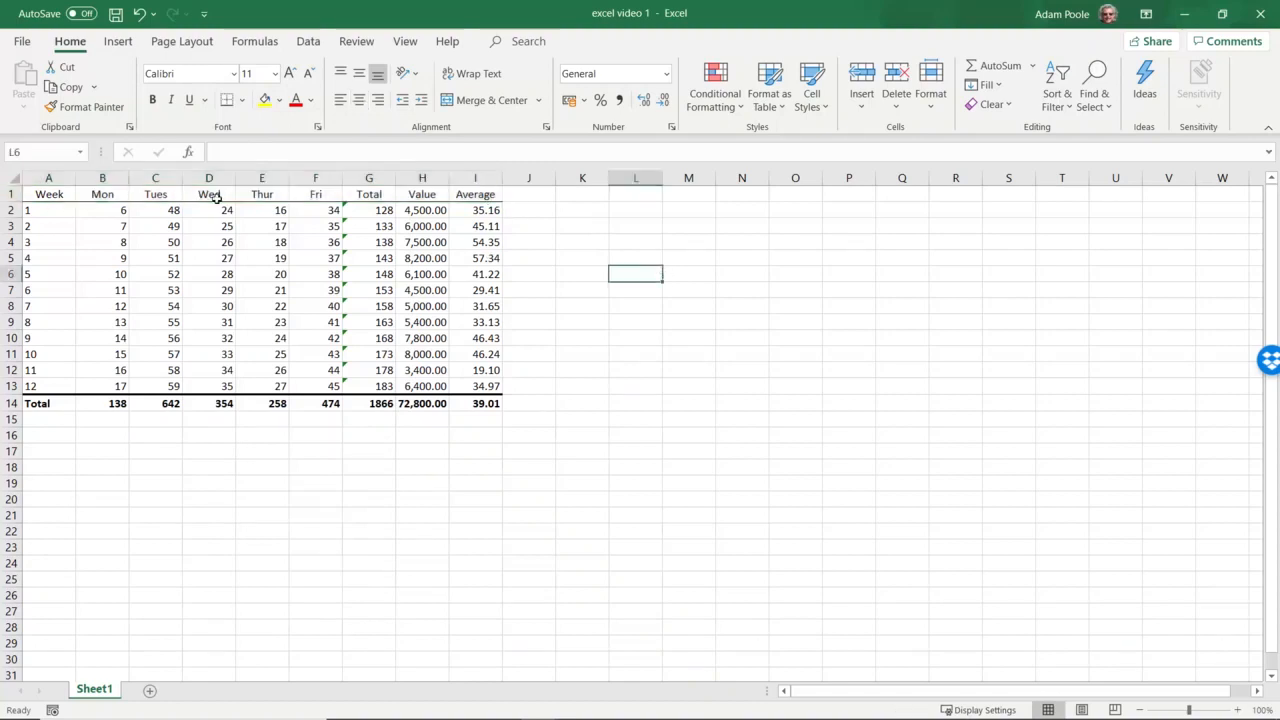
- Inspect the border settings and line styles for the header row A1:I1, then close them
{"action": "left_click_drag", "start_coordinate": [55, 200], "coordinate": [495, 196]}
{"action": "right_click", "coordinate": [489, 197]}
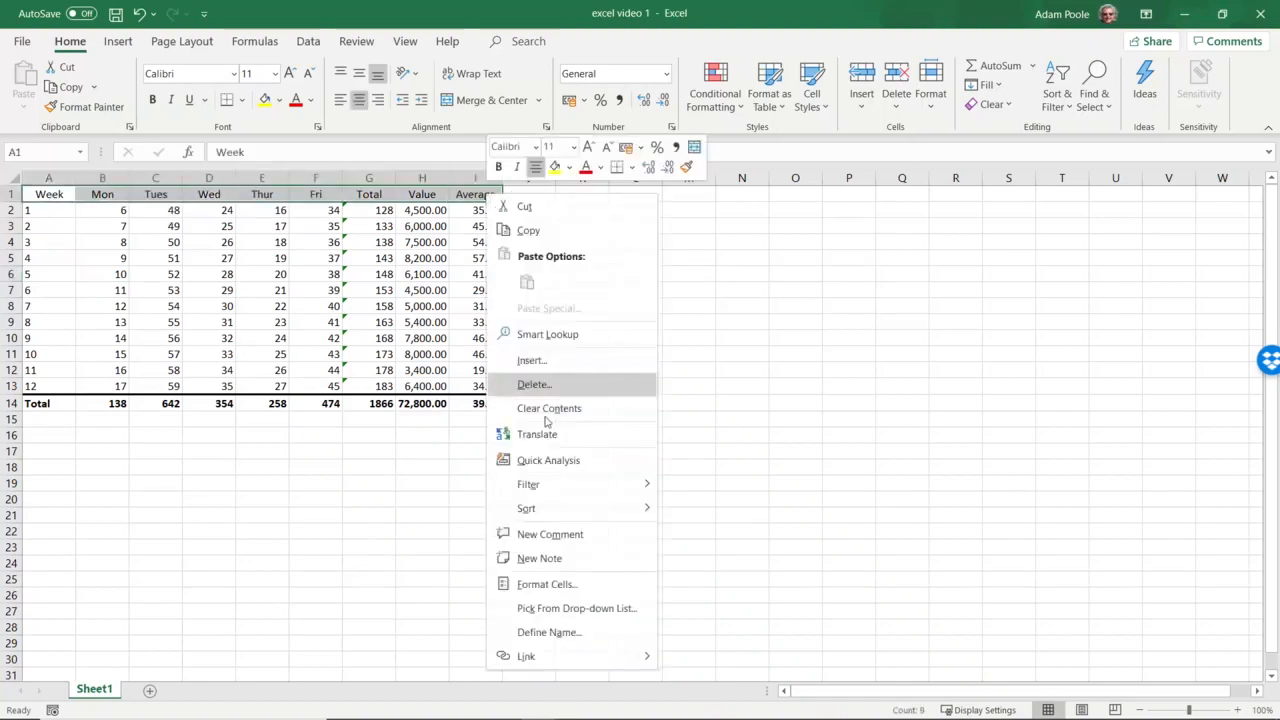
{"action": "left_click", "coordinate": [547, 584]}
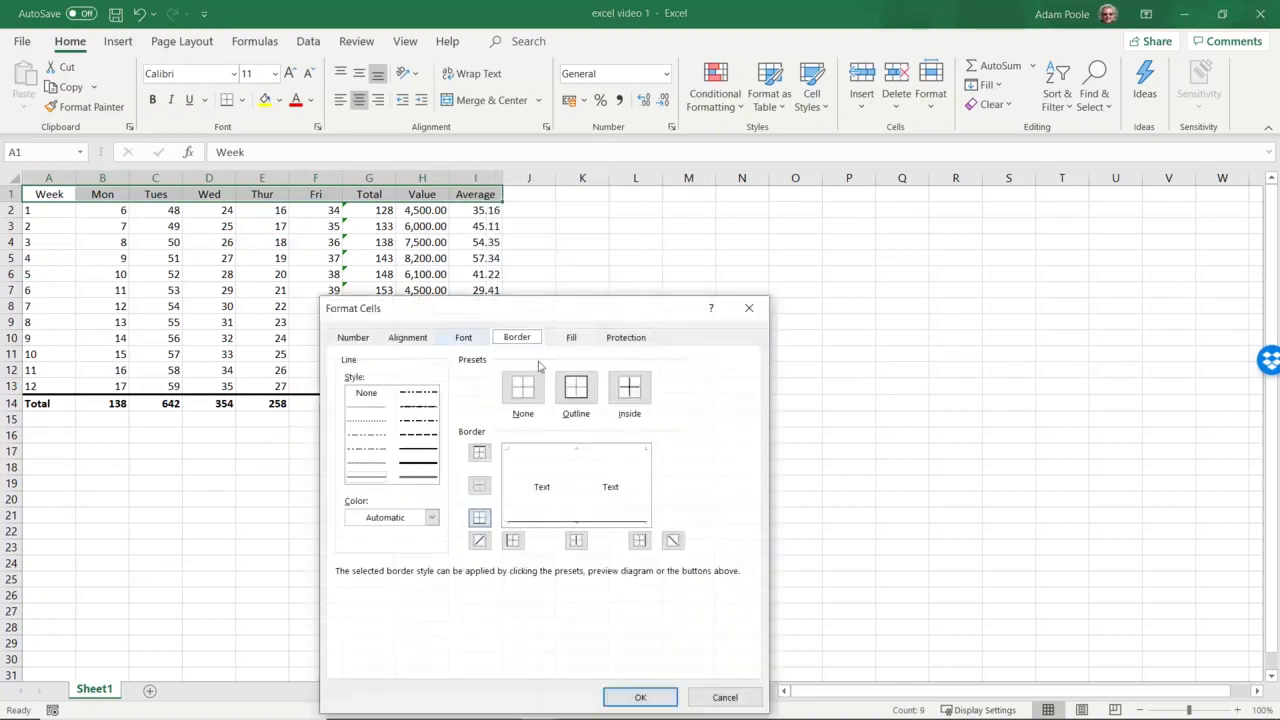
{"action": "left_click", "coordinate": [432, 470]}
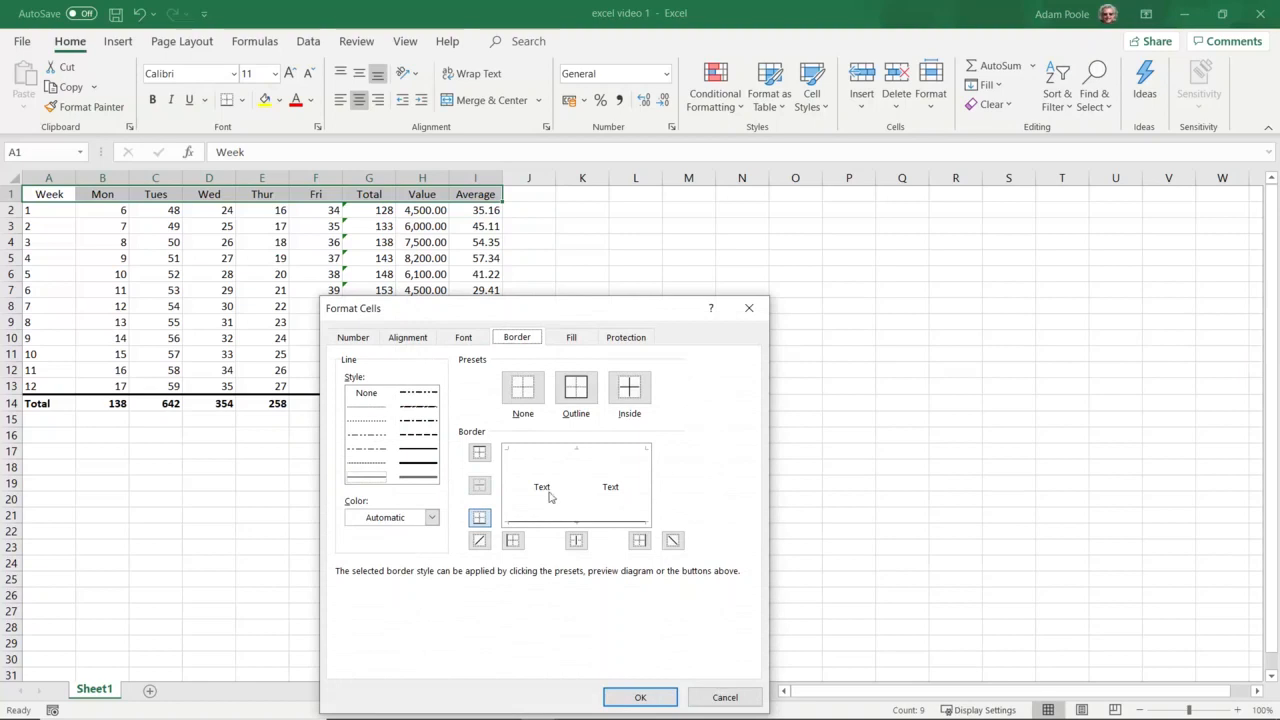
{"action": "left_click", "coordinate": [696, 697]}
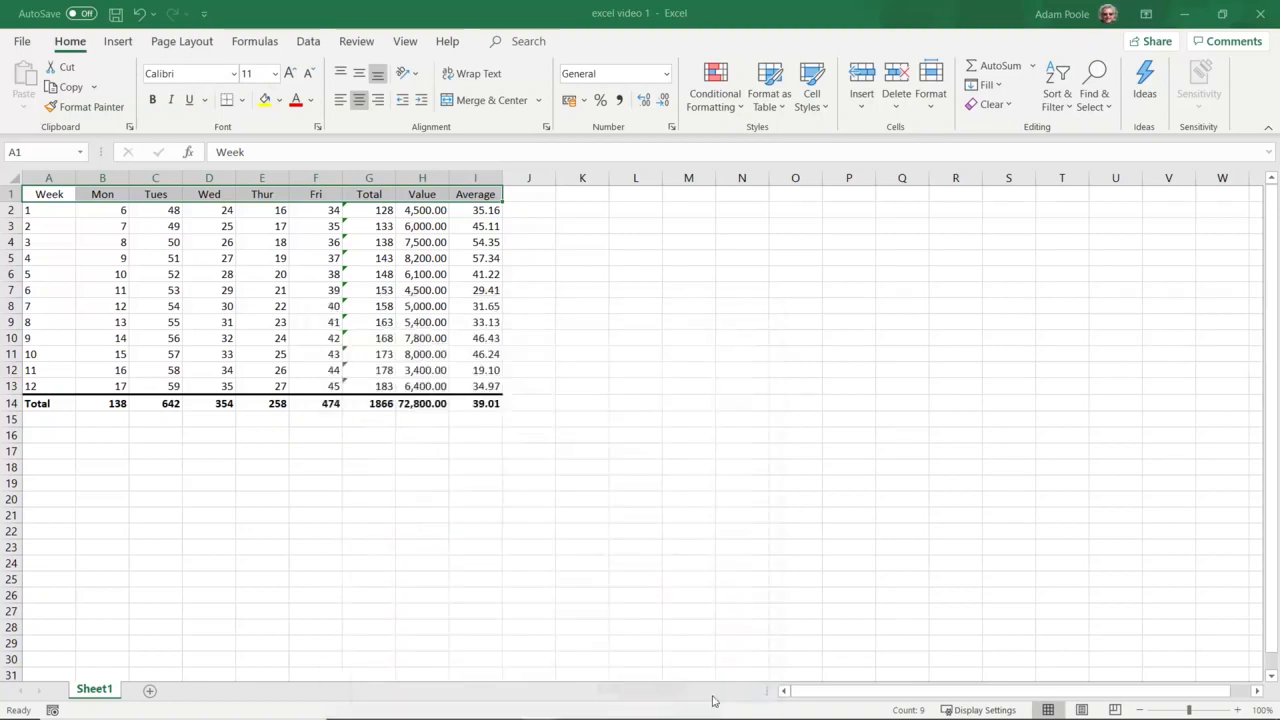
{"action": "left_click", "coordinate": [466, 547]}
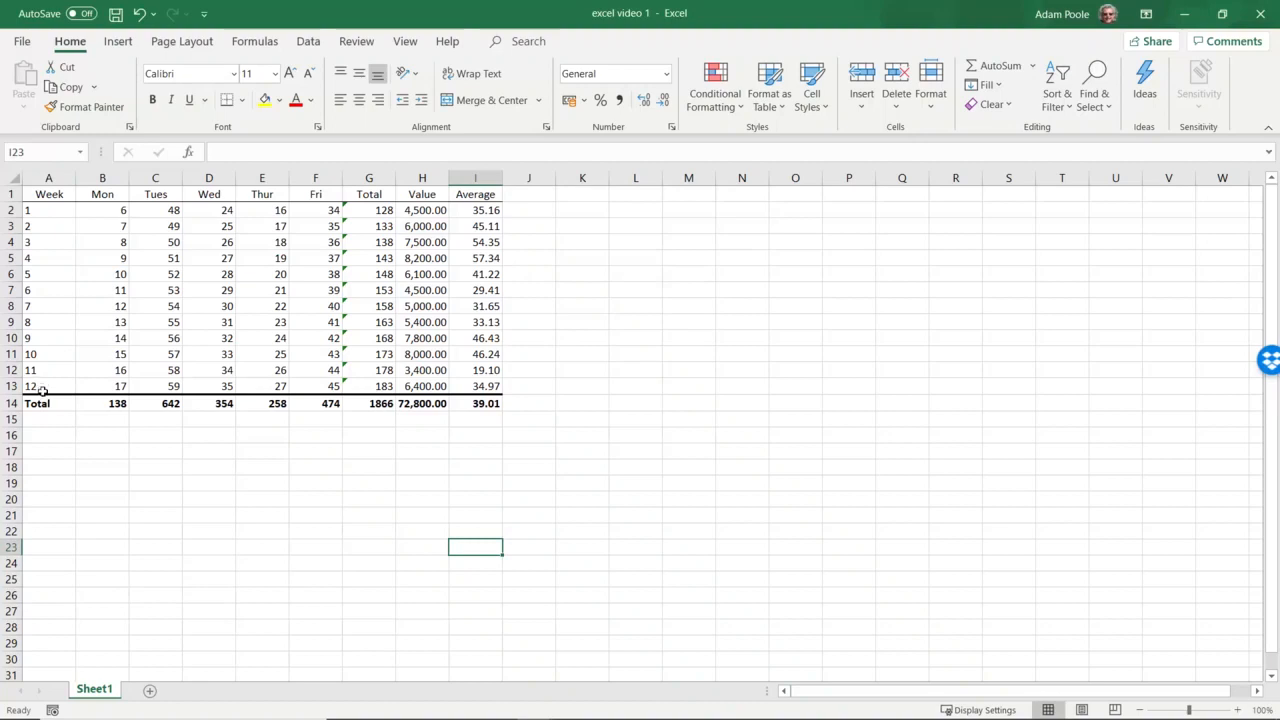
{"action": "left_click_drag", "start_coordinate": [43, 387], "coordinate": [59, 195]}
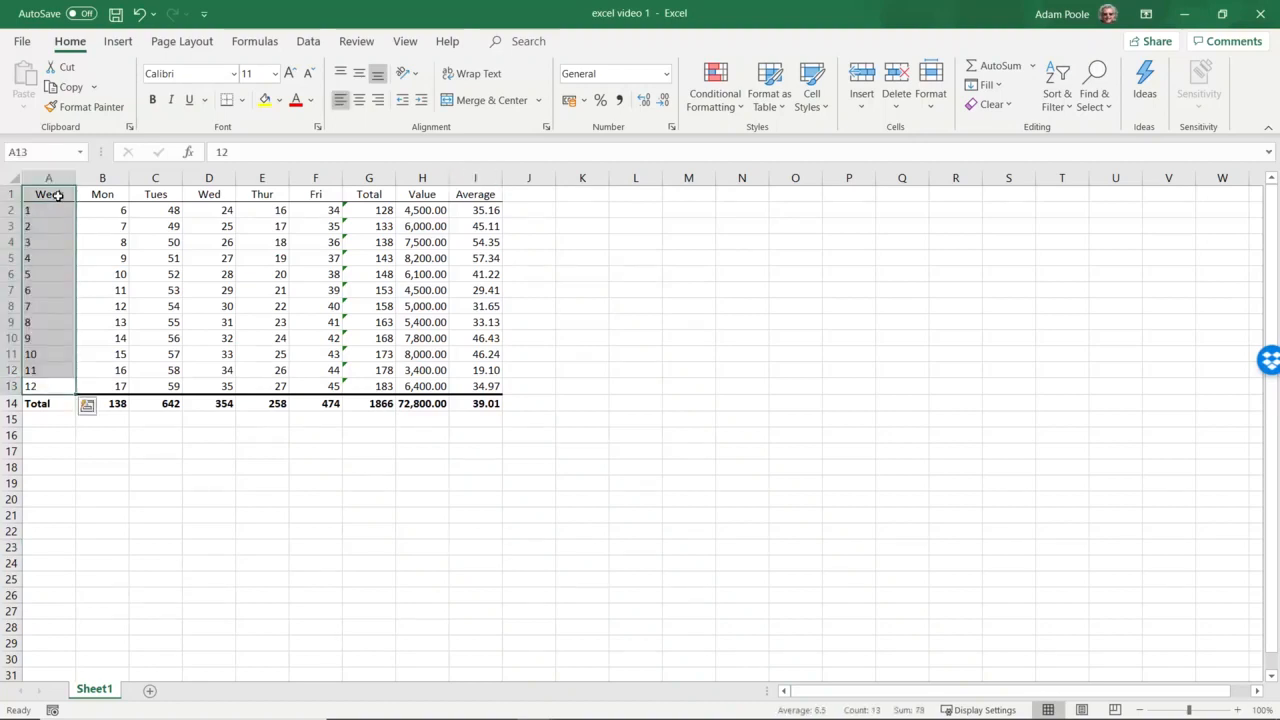
{"action": "right_click", "coordinate": [59, 195]}
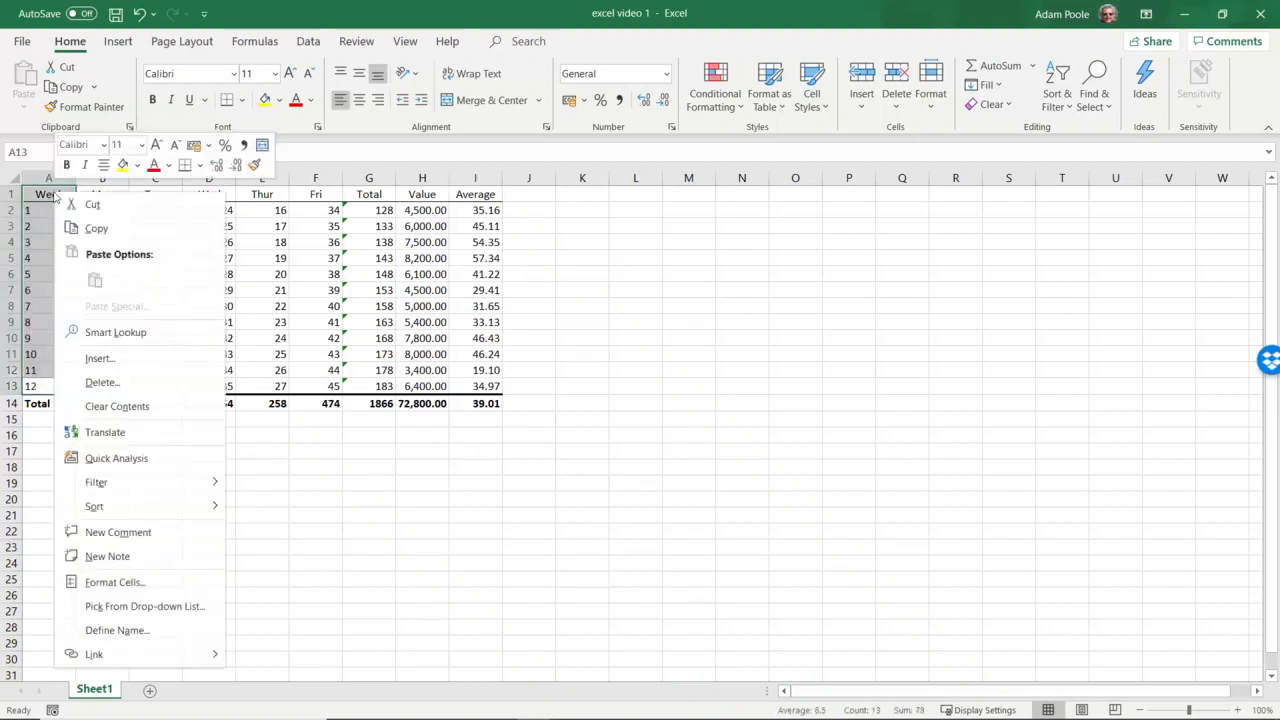
{"action": "left_click", "coordinate": [96, 229]}
- Copy the Week column A1:A13 and paste it with its formatting starting at K1
{"action": "left_click_drag", "start_coordinate": [45, 196], "coordinate": [48, 384]}
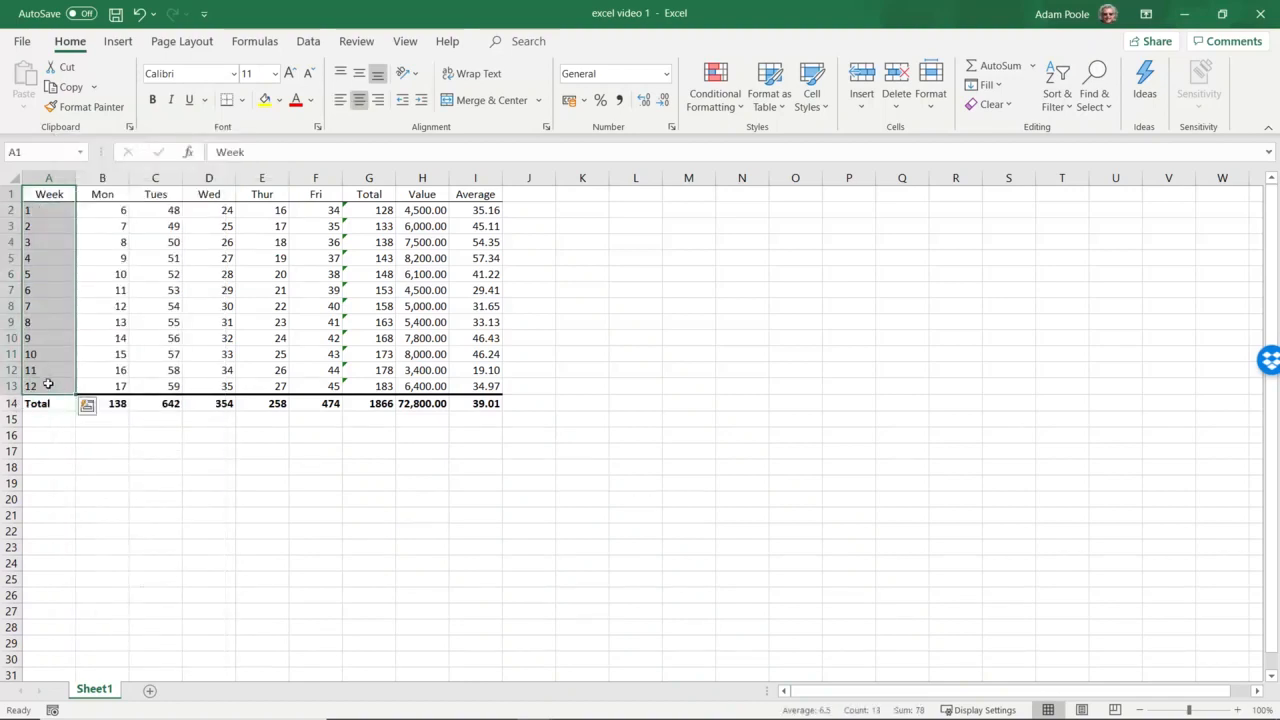
{"action": "right_click", "coordinate": [57, 258]}
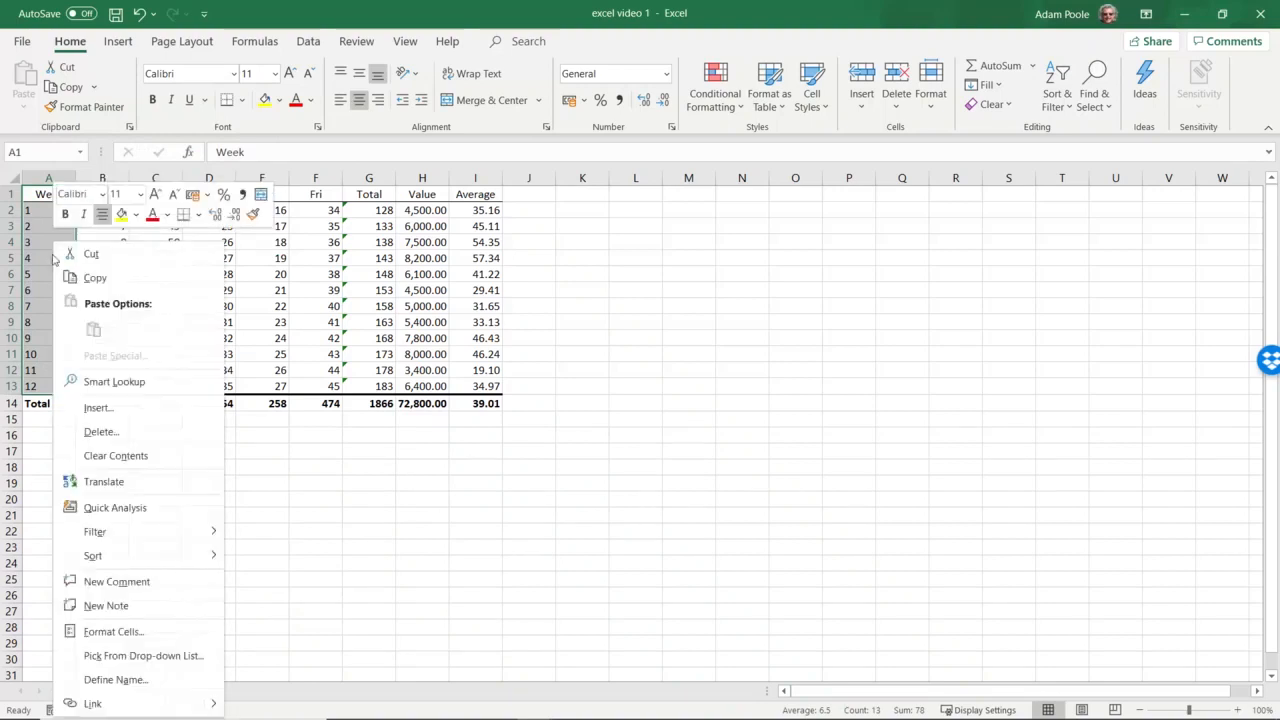
{"action": "left_click", "coordinate": [92, 277]}
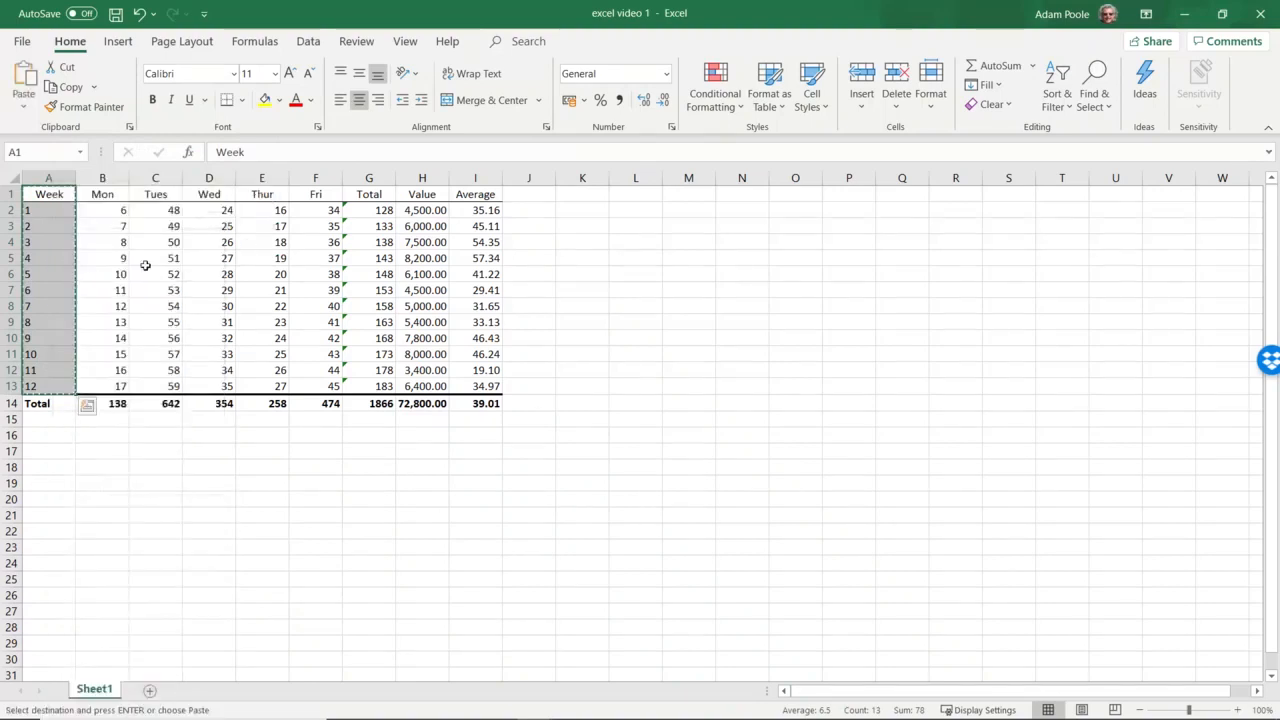
{"action": "left_click", "coordinate": [587, 199]}
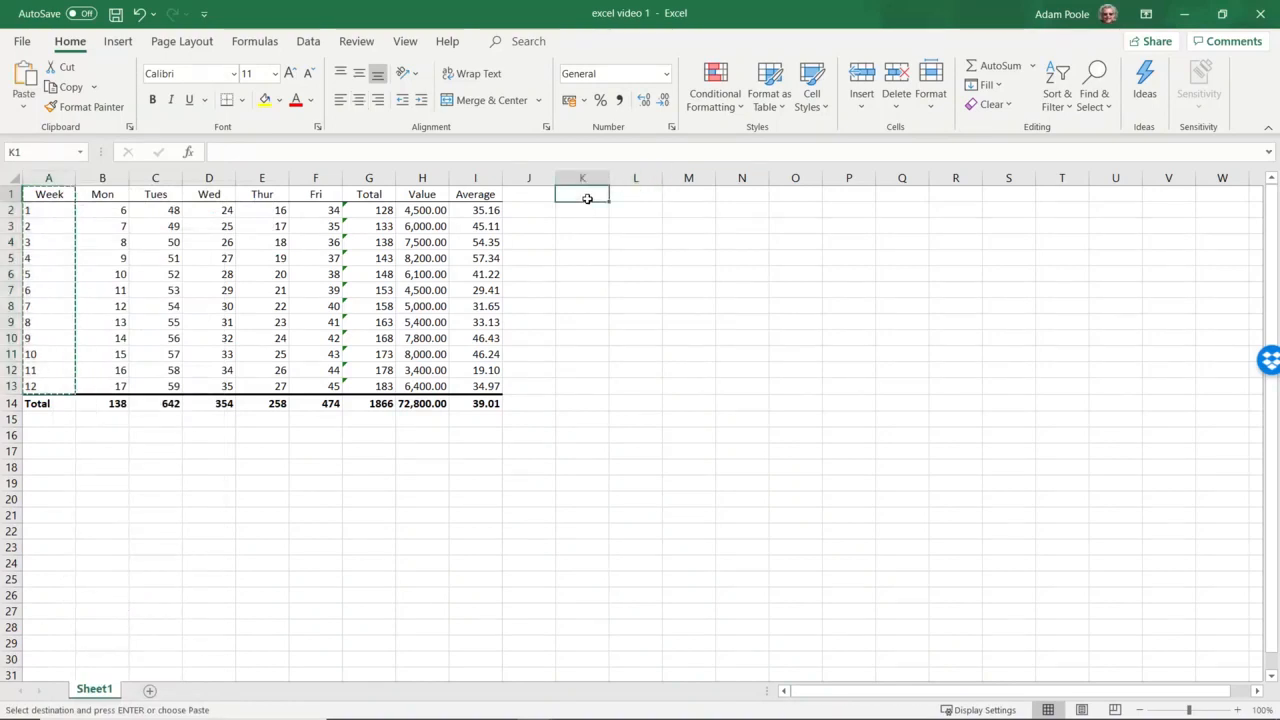
{"action": "right_click", "coordinate": [586, 199]}
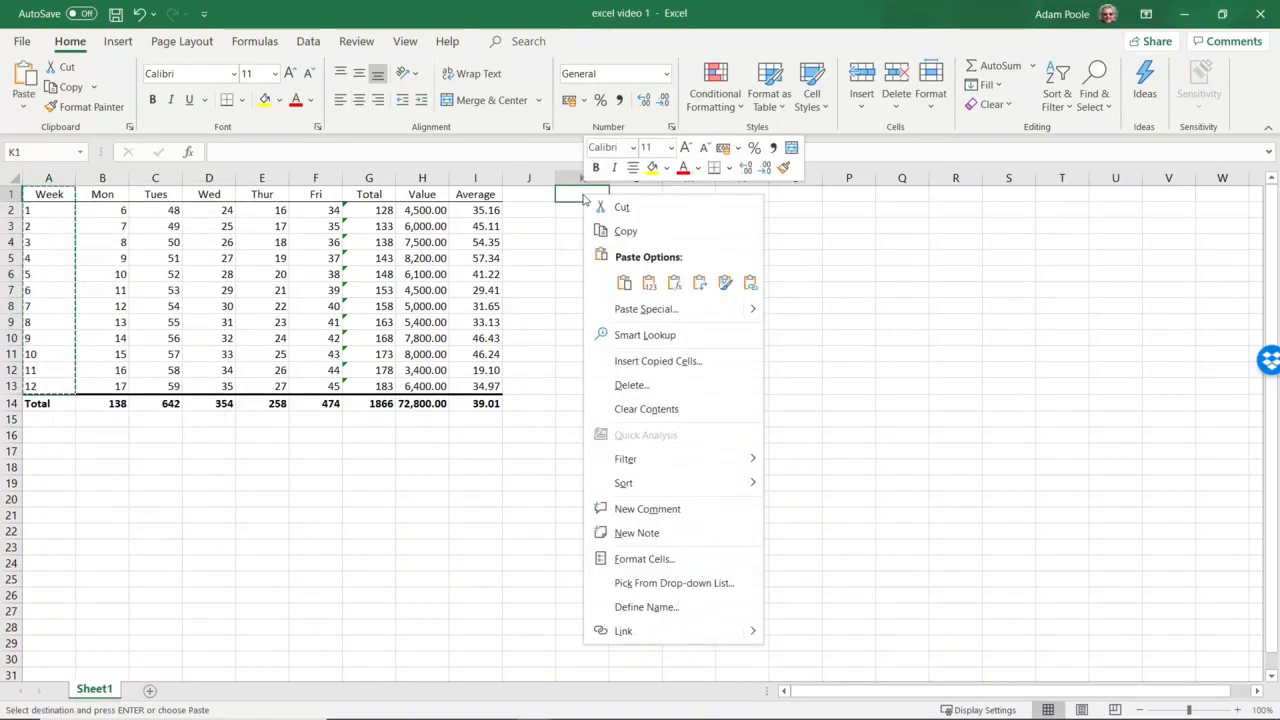
{"action": "left_click", "coordinate": [624, 284]}
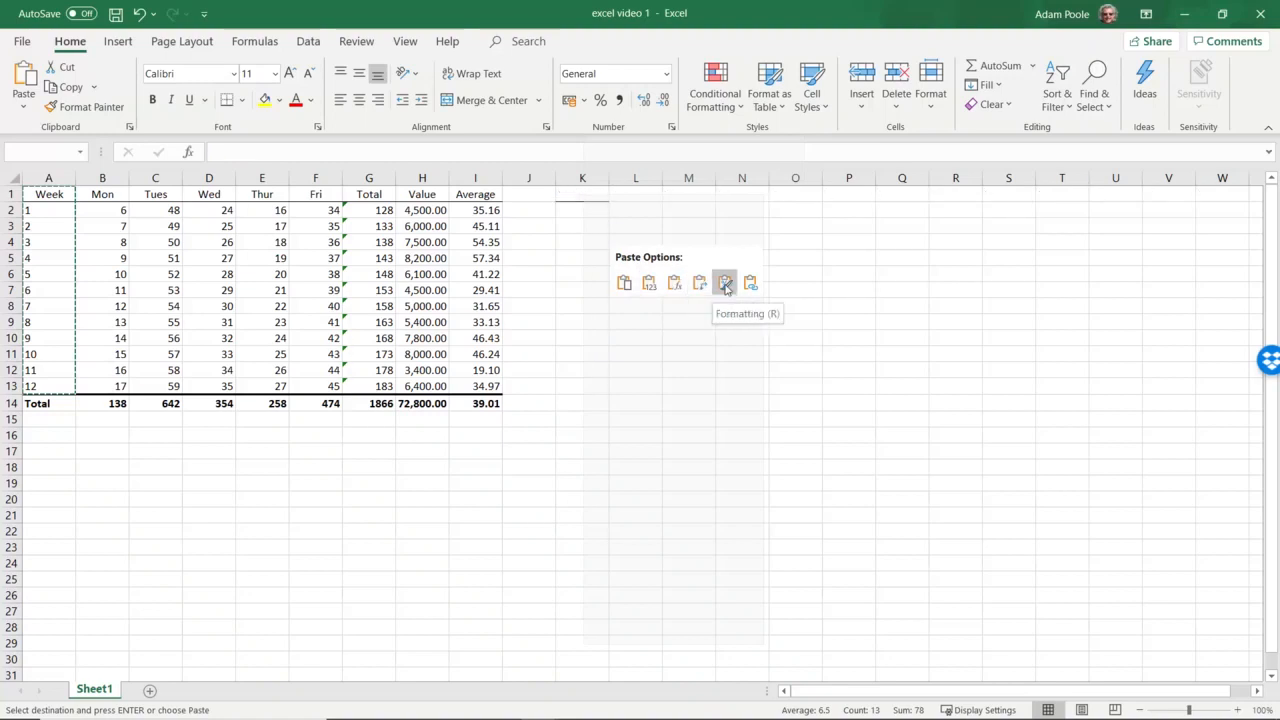
{"action": "left_click", "coordinate": [630, 291]}
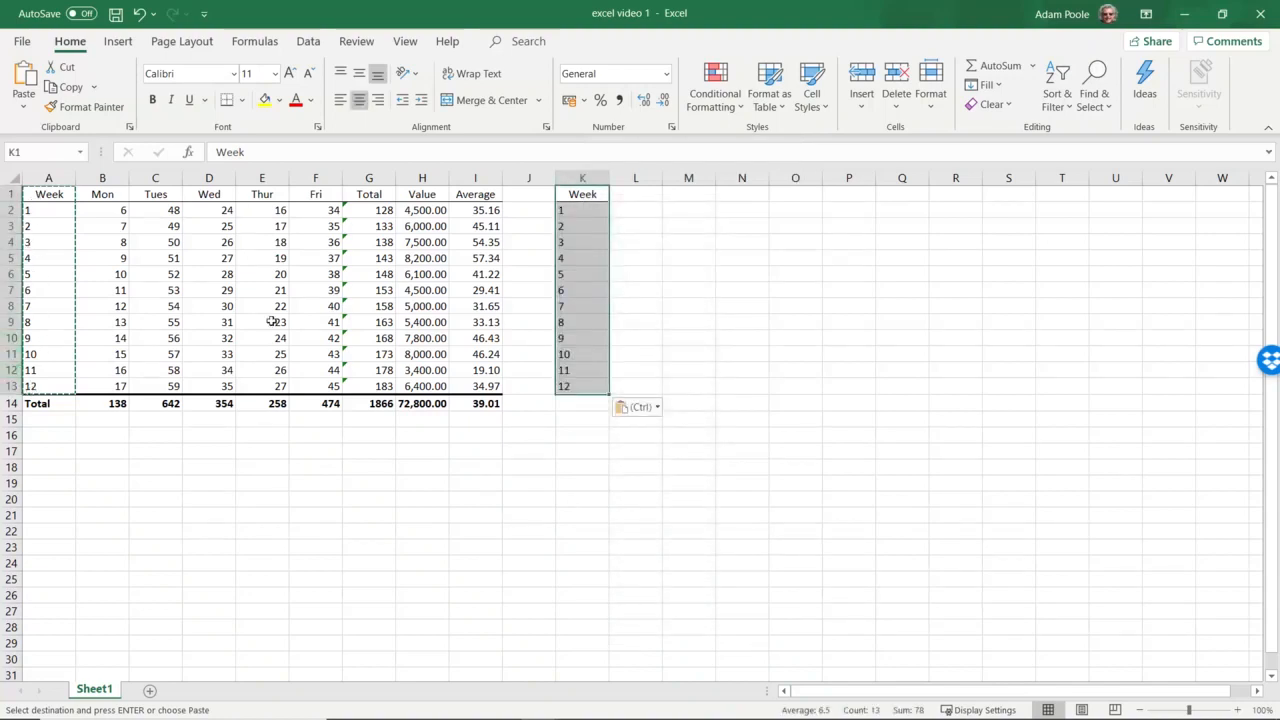
{"action": "left_click", "coordinate": [600, 194]}
{"action": "left_click", "coordinate": [690, 246]}
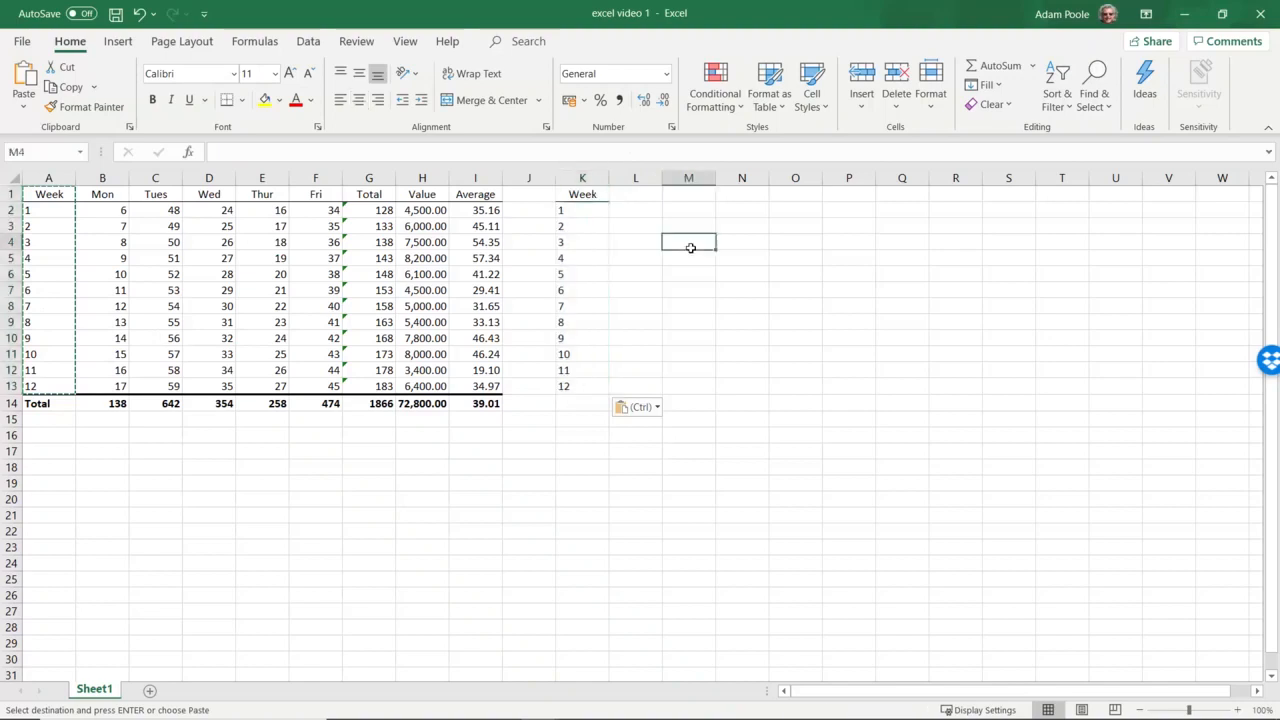
- Remove the border from the copied Week header in K1
{"action": "left_click", "coordinate": [581, 195]}
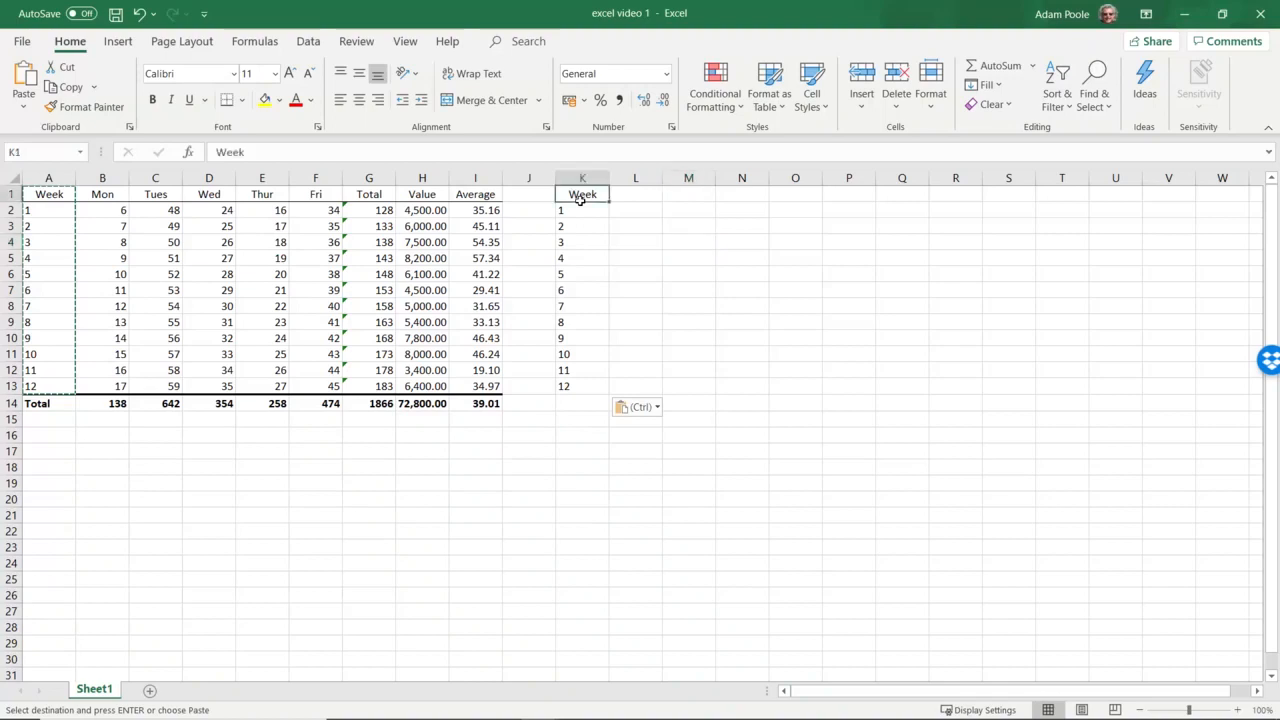
{"action": "left_click", "coordinate": [241, 100]}
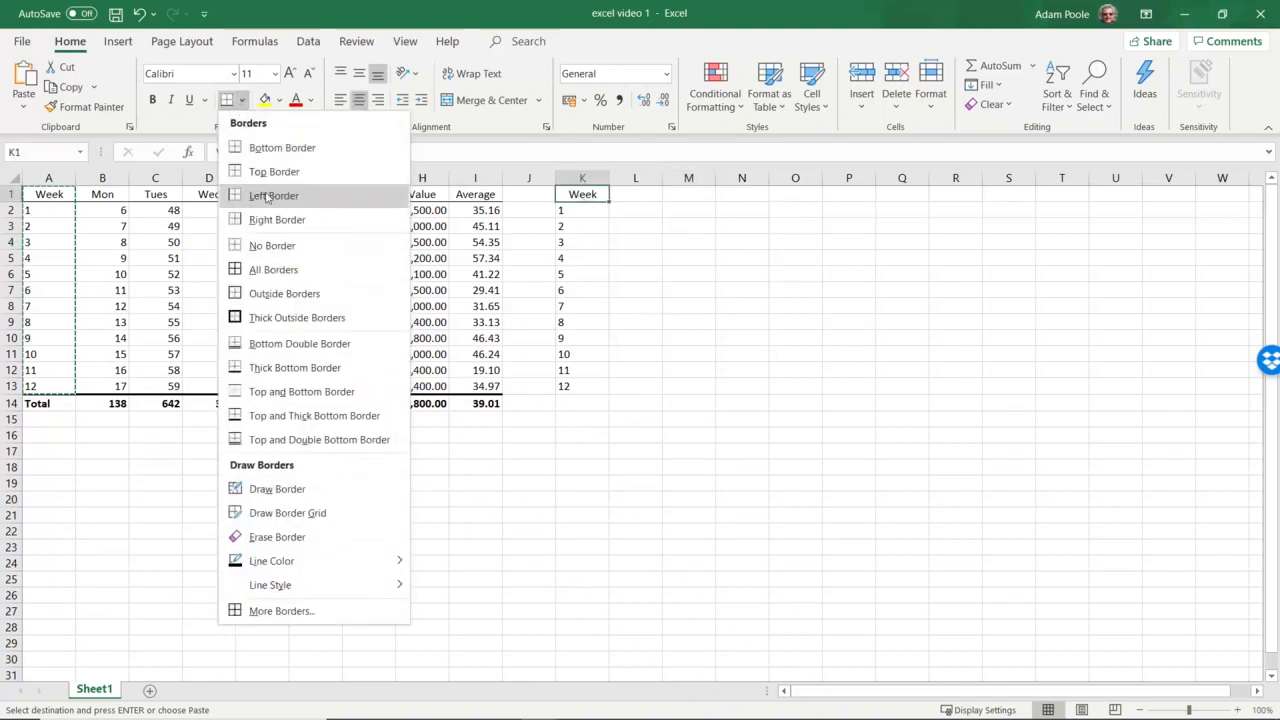
{"action": "left_click", "coordinate": [272, 245]}
{"action": "left_click", "coordinate": [737, 415]}
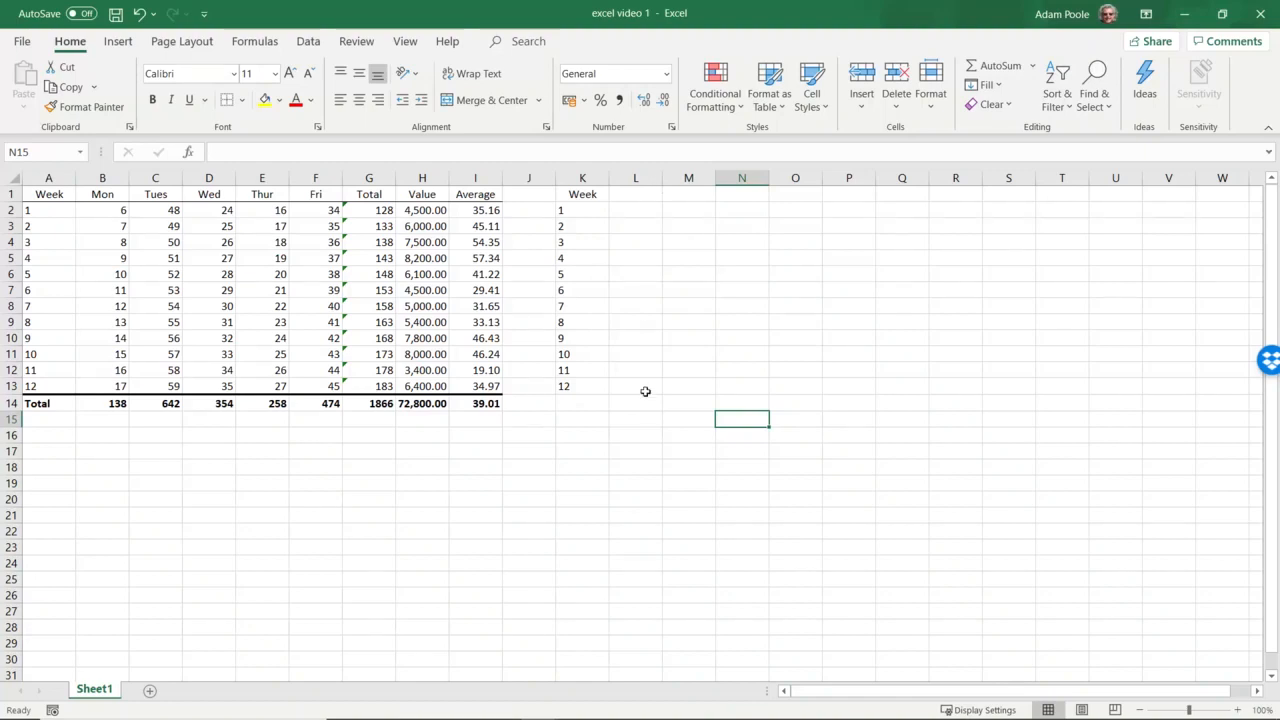
- Try a regular paste of the Average column I1:I13 starting at L1, and undo it
{"action": "left_click", "coordinate": [476, 197]}
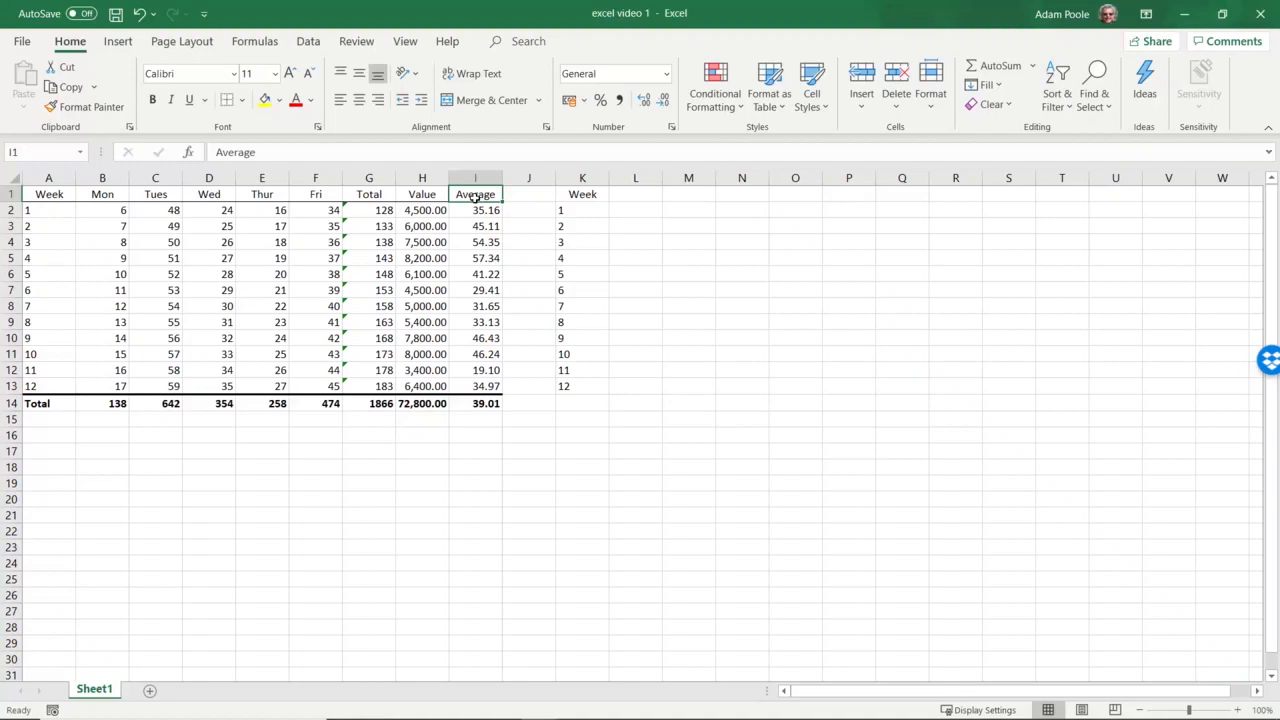
{"action": "left_click_drag", "start_coordinate": [476, 197], "coordinate": [490, 387]}
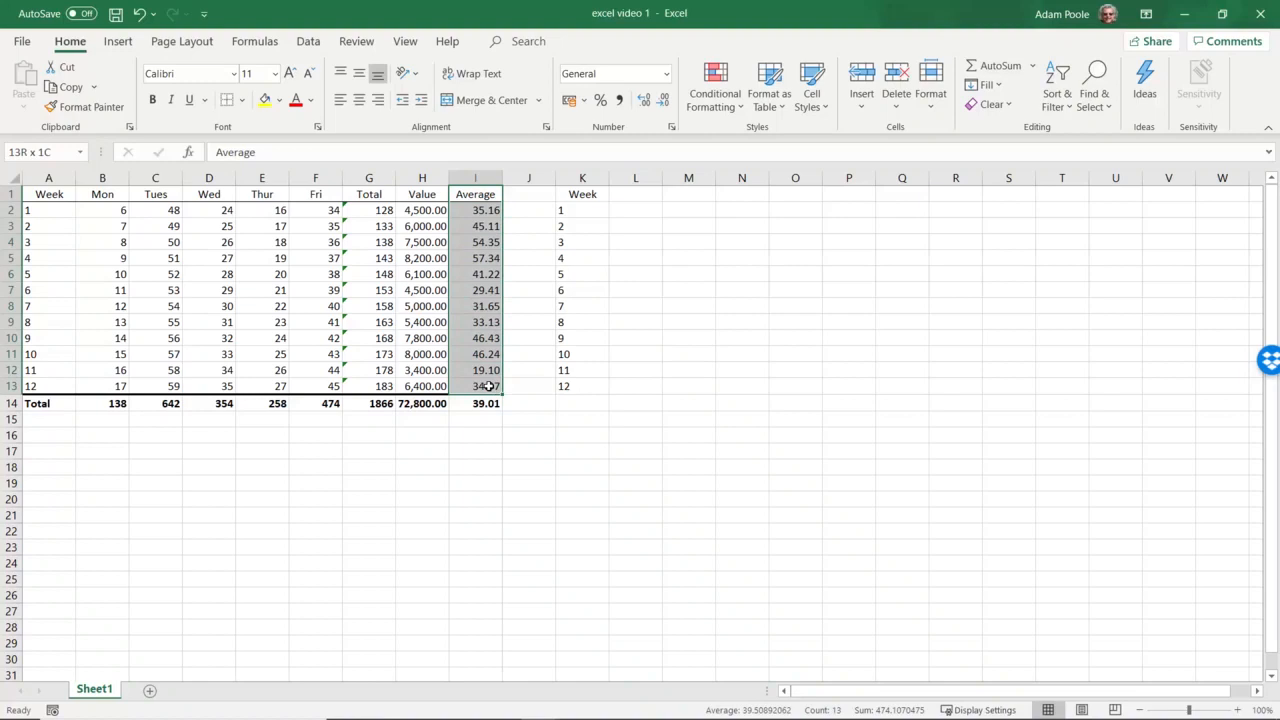
{"action": "left_click_drag", "start_coordinate": [488, 387], "coordinate": [488, 387]}
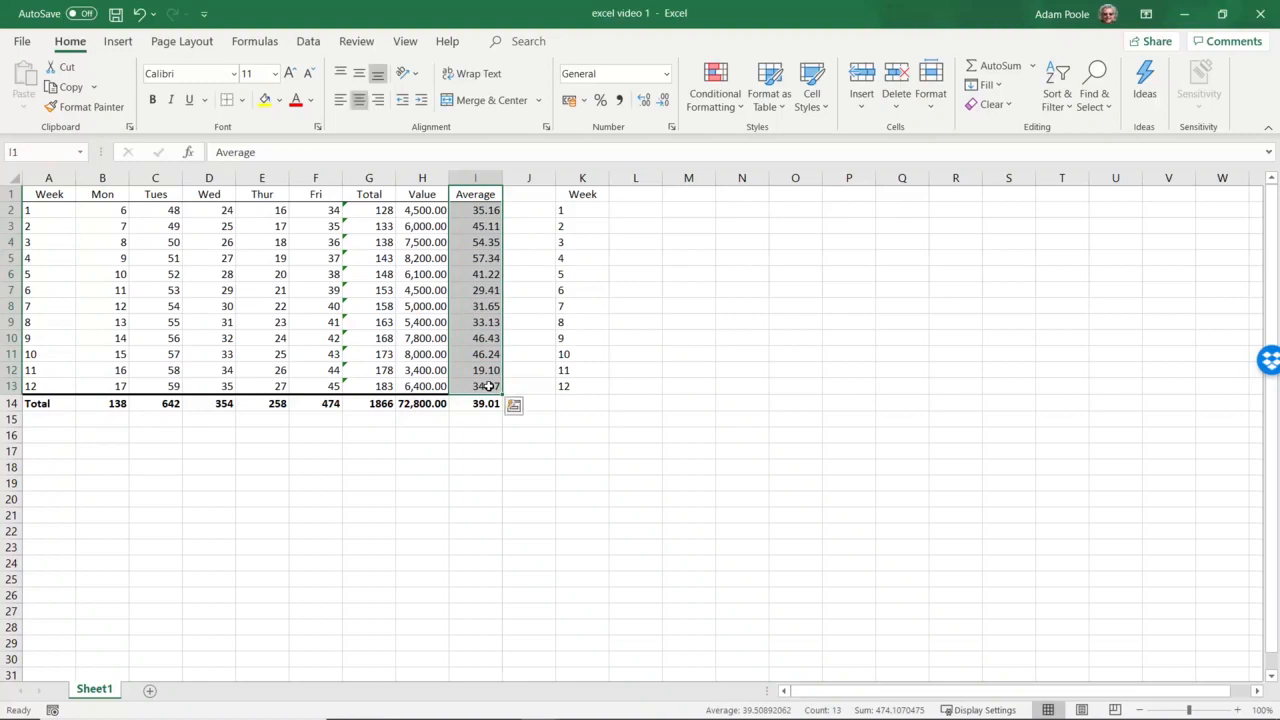
{"action": "right_click", "coordinate": [488, 387]}
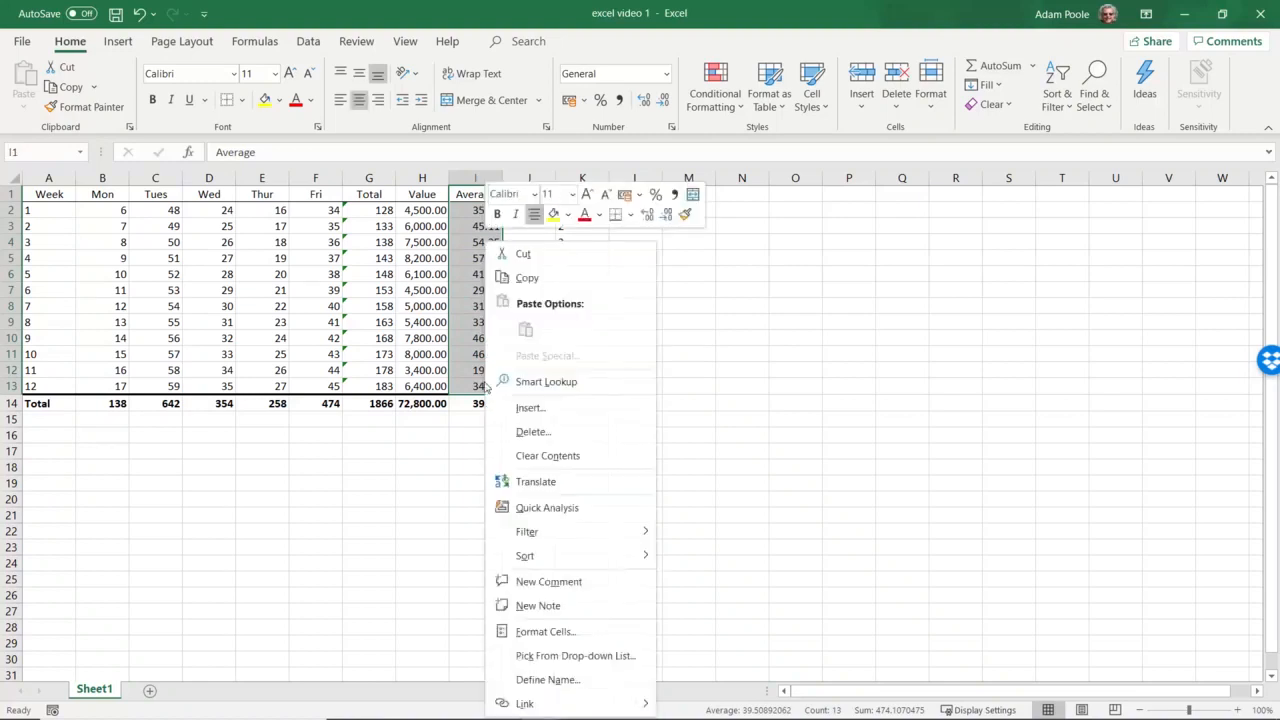
{"action": "left_click", "coordinate": [527, 278]}
{"action": "left_click", "coordinate": [646, 202]}
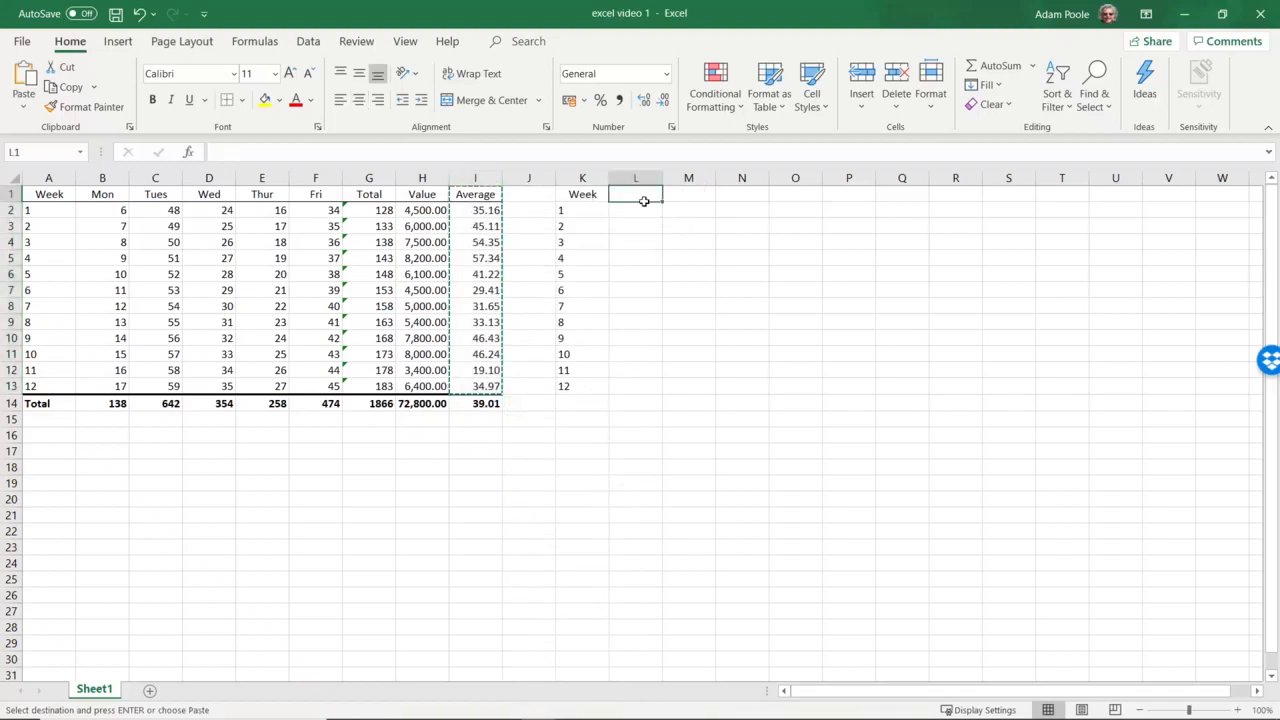
{"action": "right_click", "coordinate": [643, 202]}
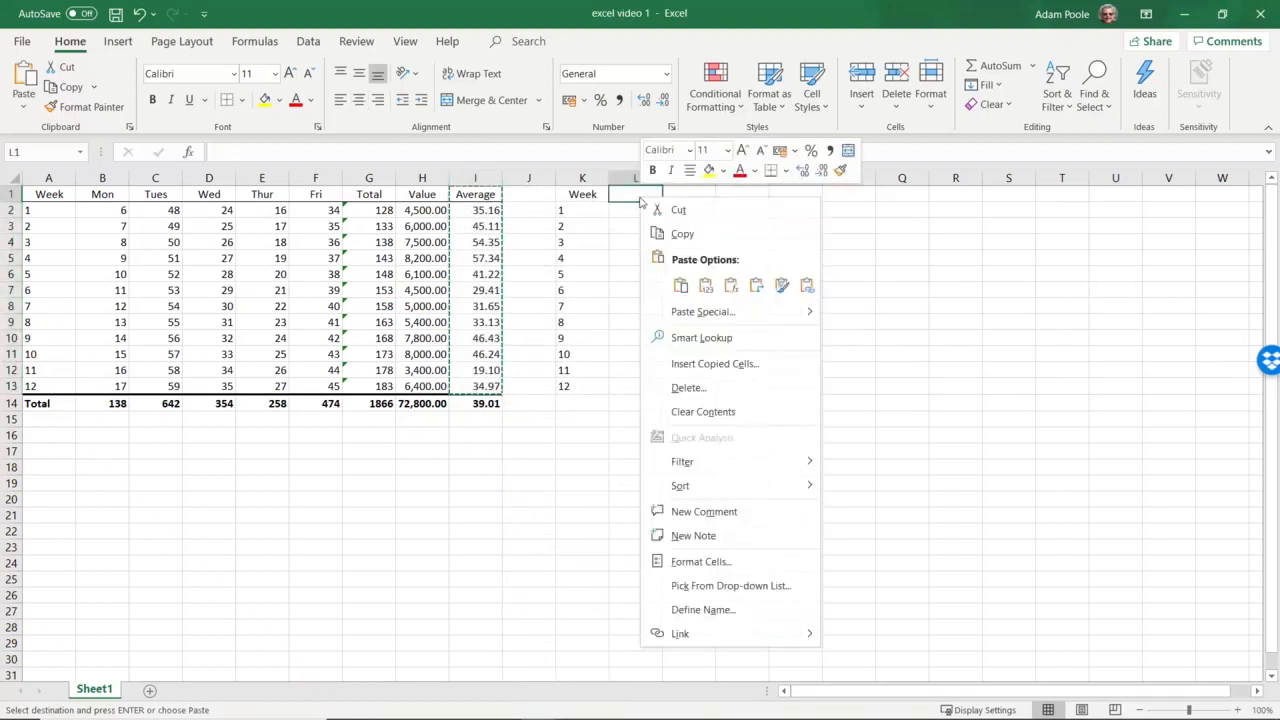
{"action": "left_click", "coordinate": [681, 286]}
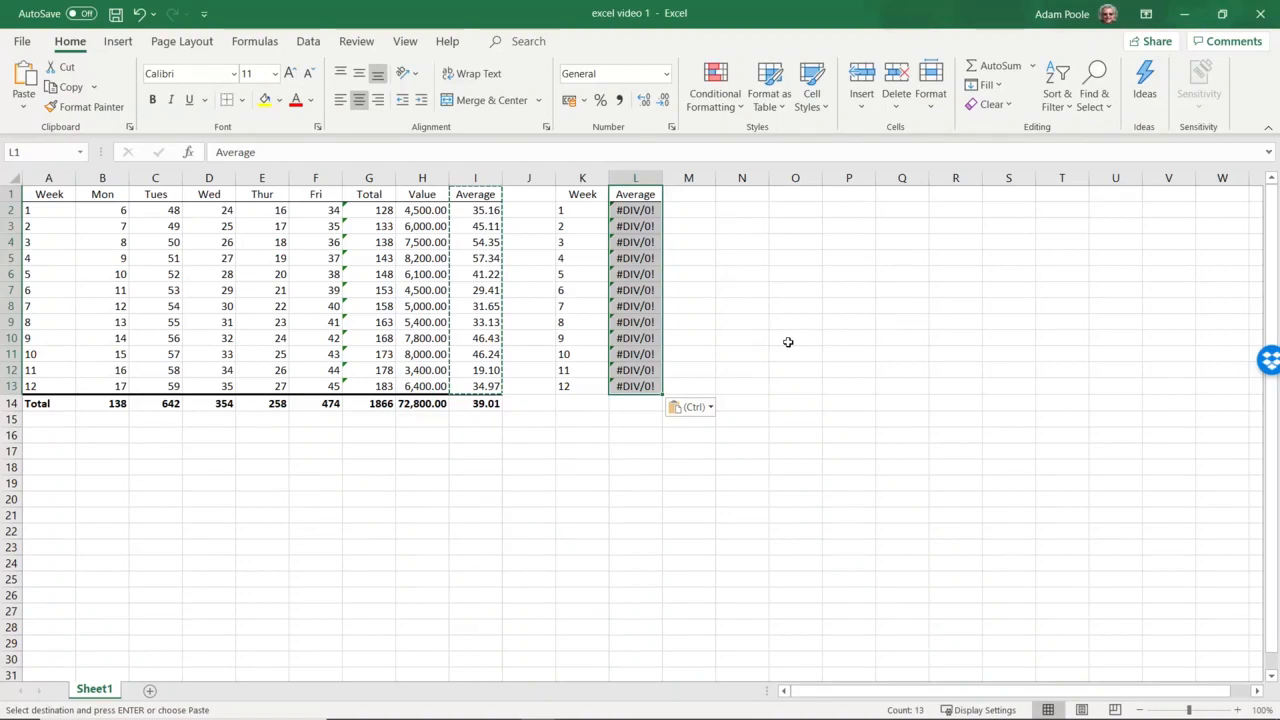
{"action": "left_click", "coordinate": [139, 13]}
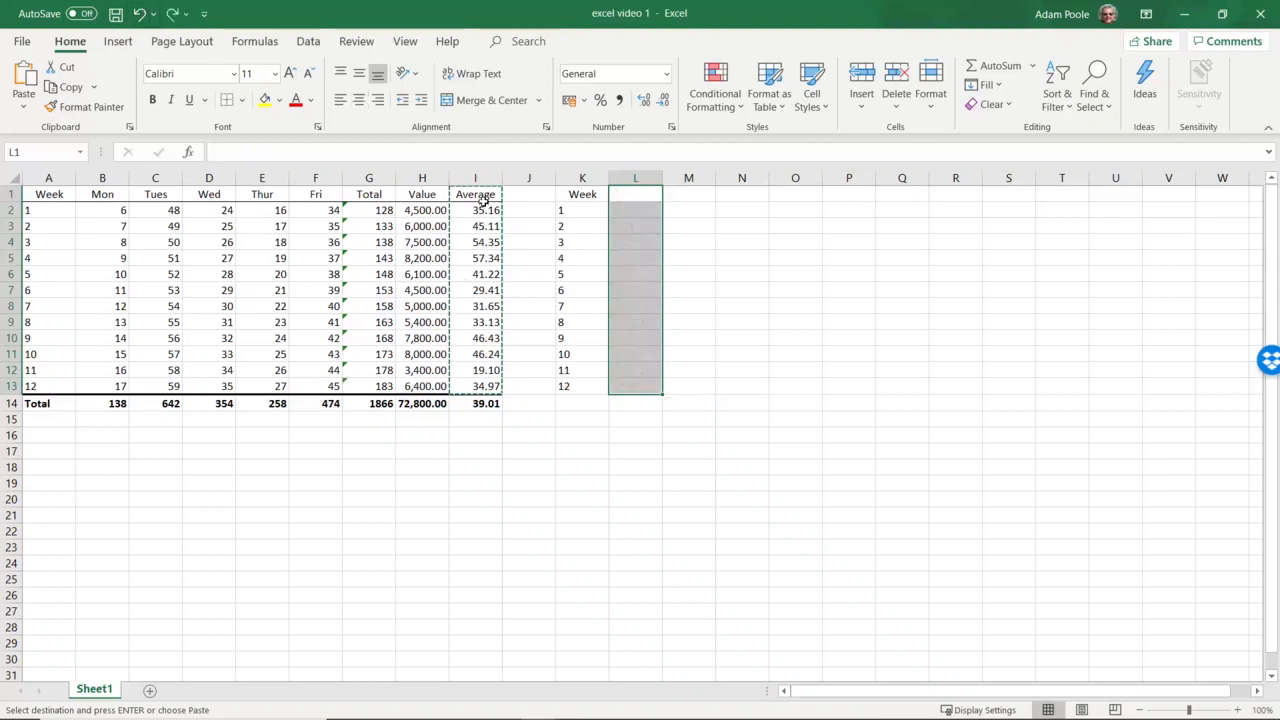
- Copy the Average column I1:I13 and paste only its values starting at L1
{"action": "left_click_drag", "start_coordinate": [483, 200], "coordinate": [487, 387]}
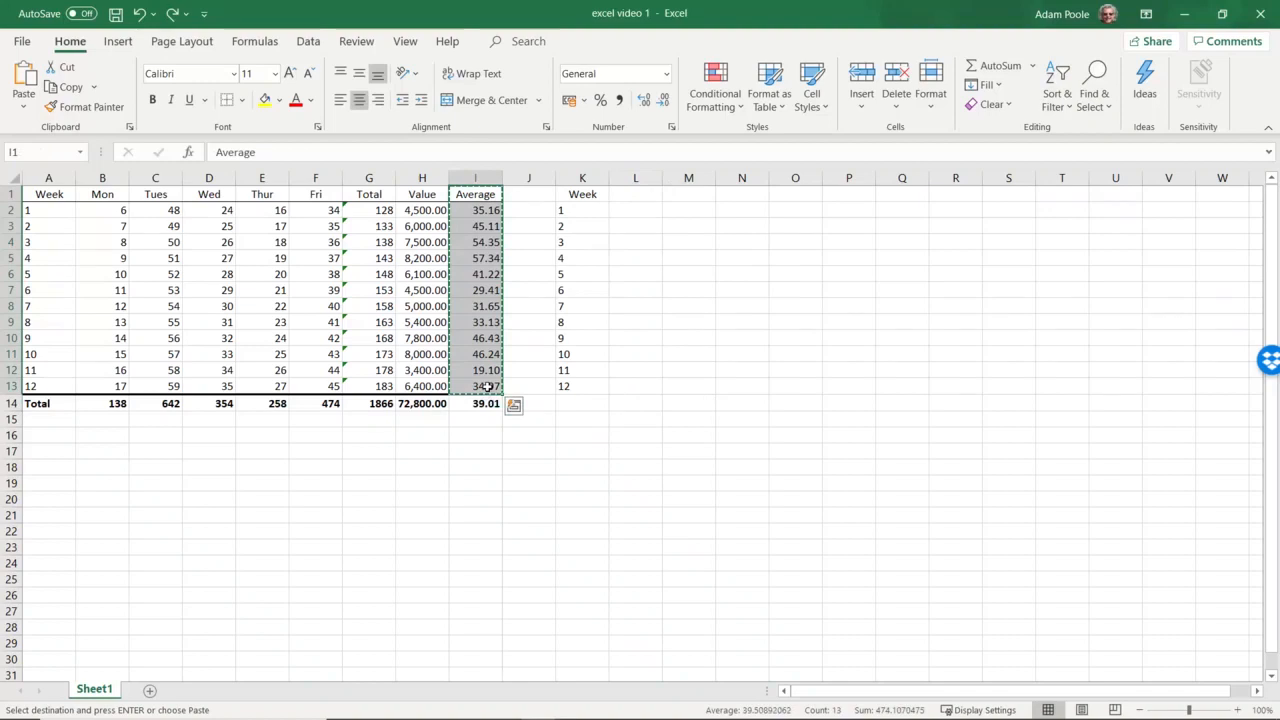
{"action": "right_click", "coordinate": [487, 387]}
{"action": "left_click", "coordinate": [560, 274]}
{"action": "left_click", "coordinate": [621, 194]}
{"action": "right_click", "coordinate": [621, 194]}
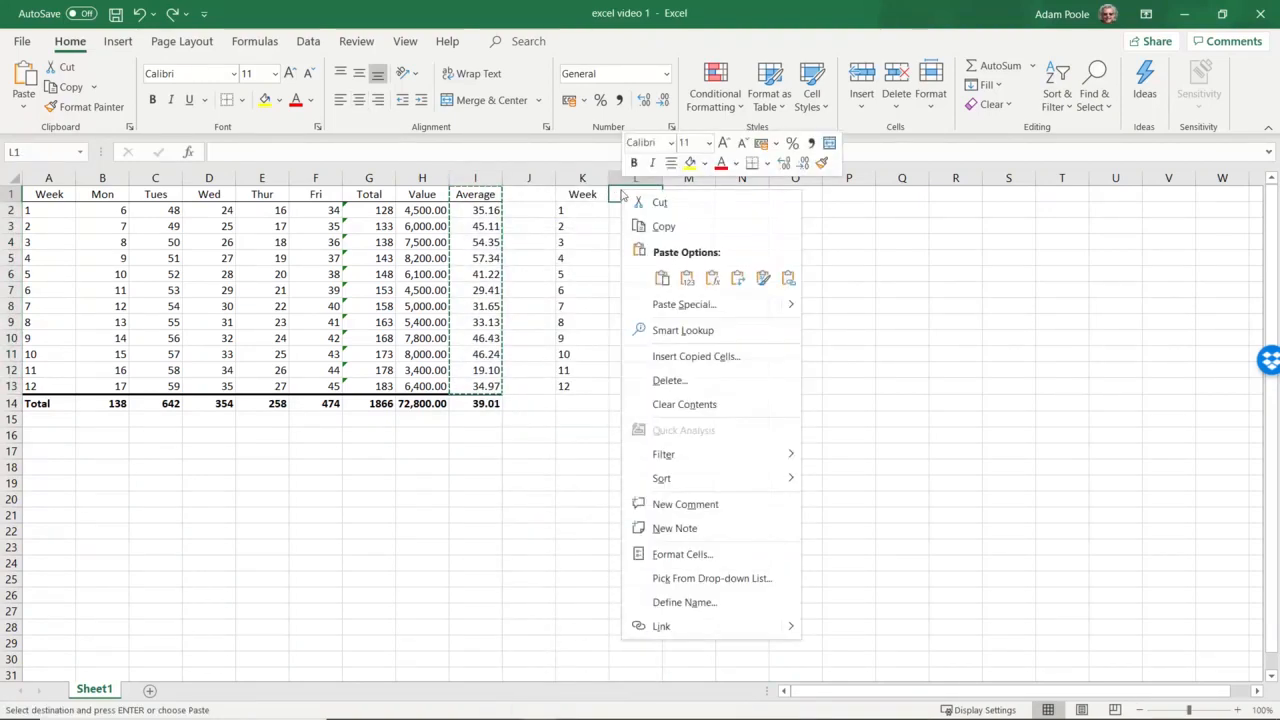
{"action": "left_click", "coordinate": [687, 278]}
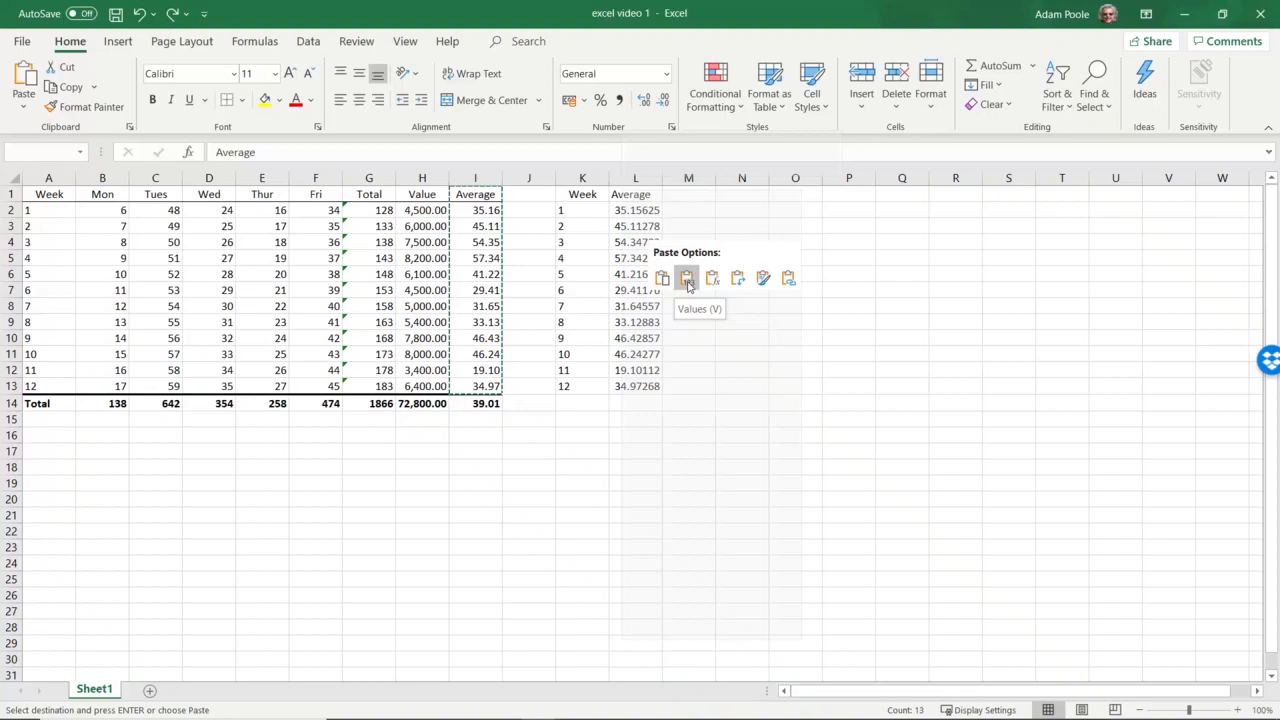
{"action": "left_click", "coordinate": [688, 285]}
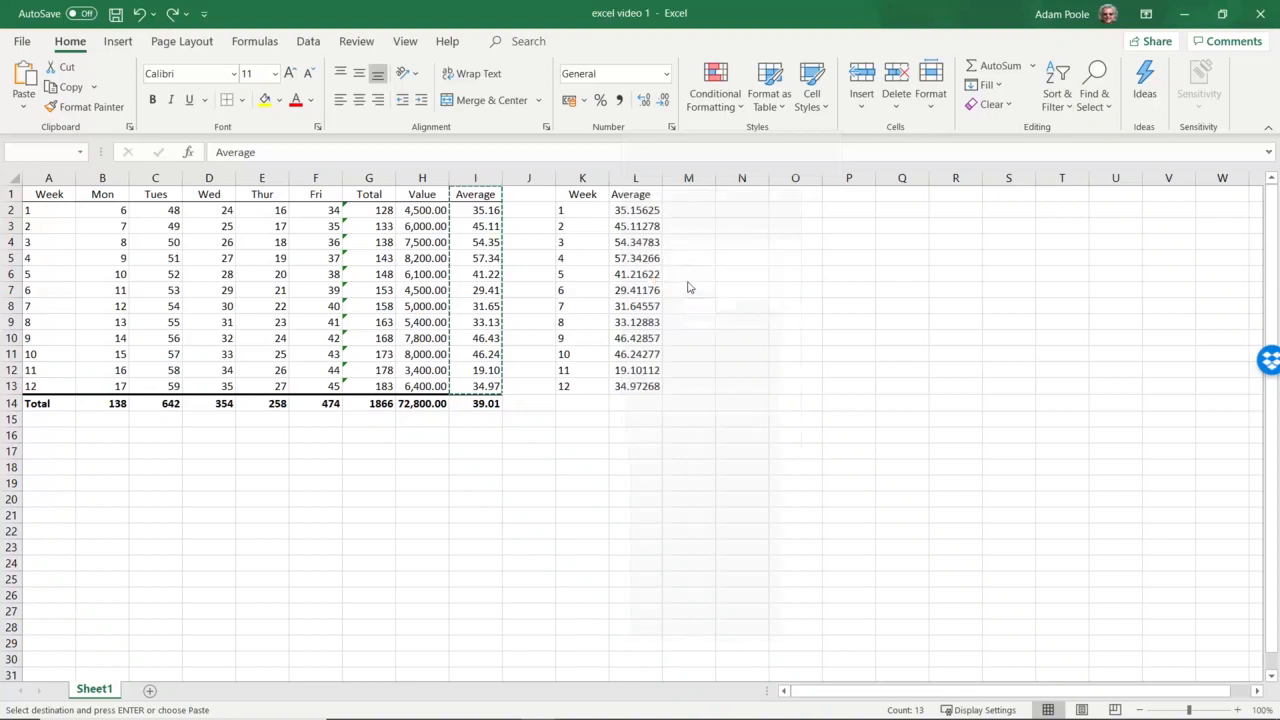
{"action": "left_click", "coordinate": [594, 424]}
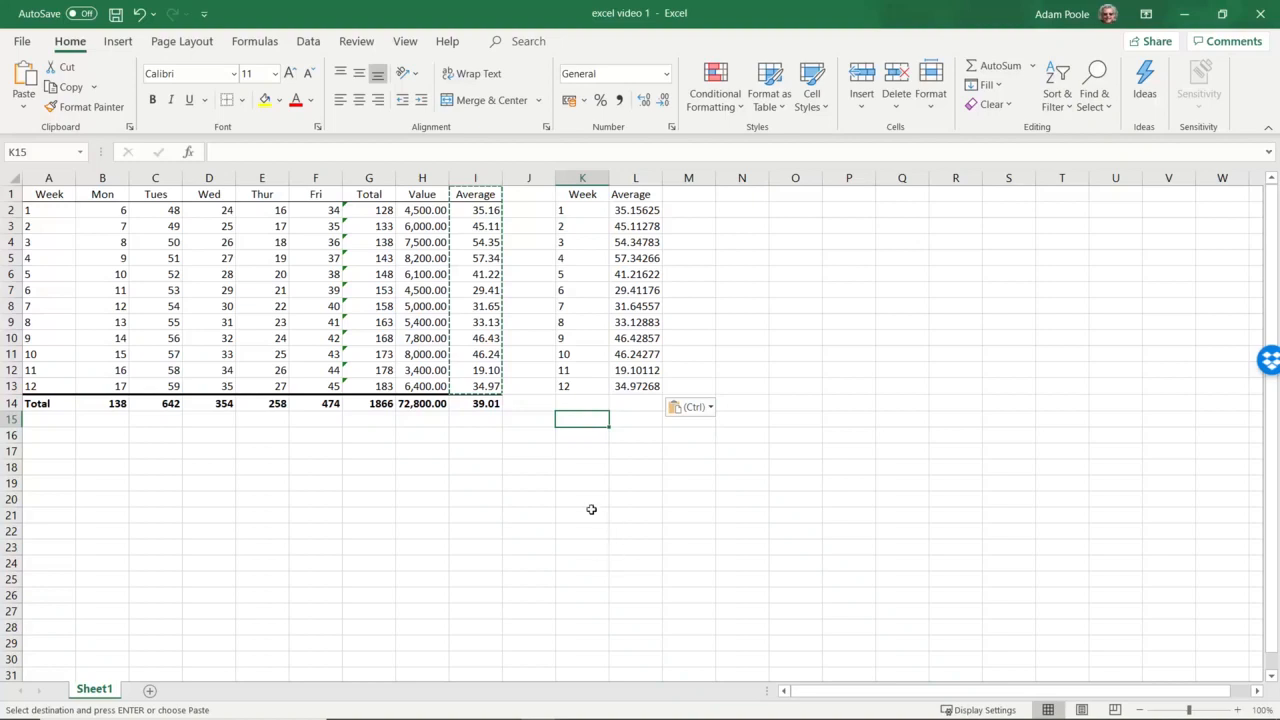
- Copy the Week list K1:K13 and paste it transposed into a row starting at B18
{"action": "left_click_drag", "start_coordinate": [572, 391], "coordinate": [590, 175]}
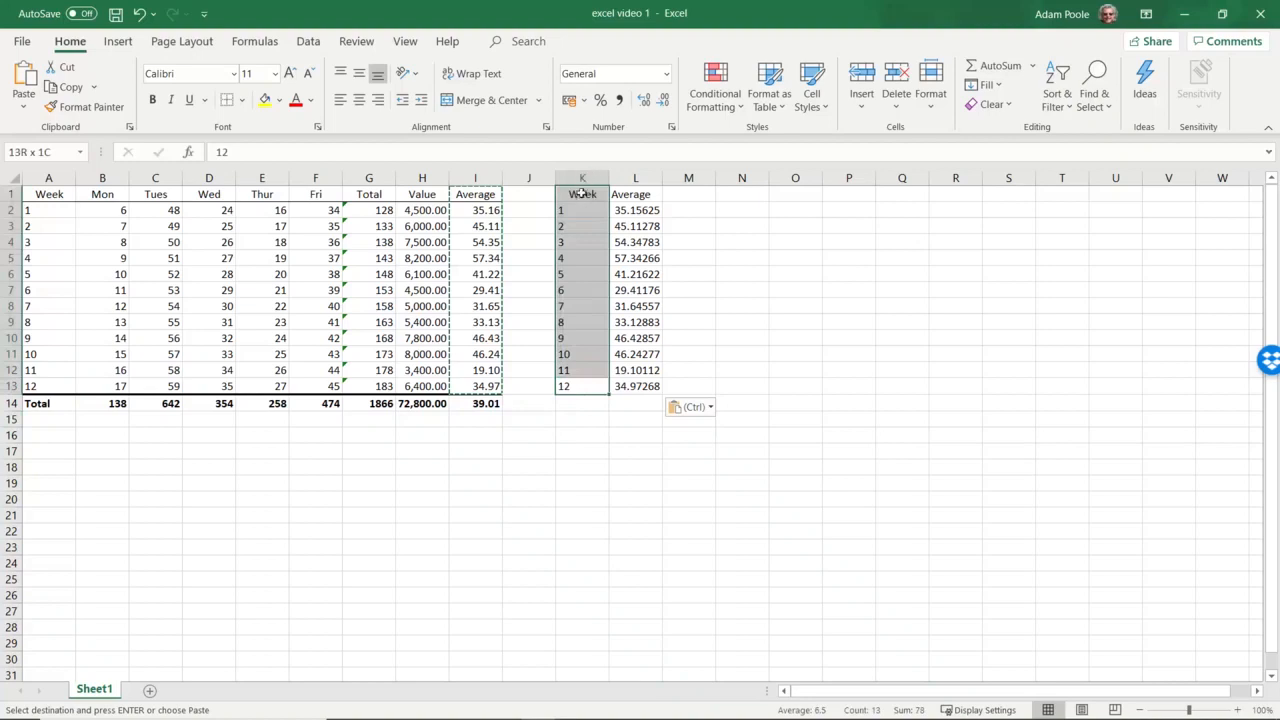
{"action": "right_click", "coordinate": [581, 196]}
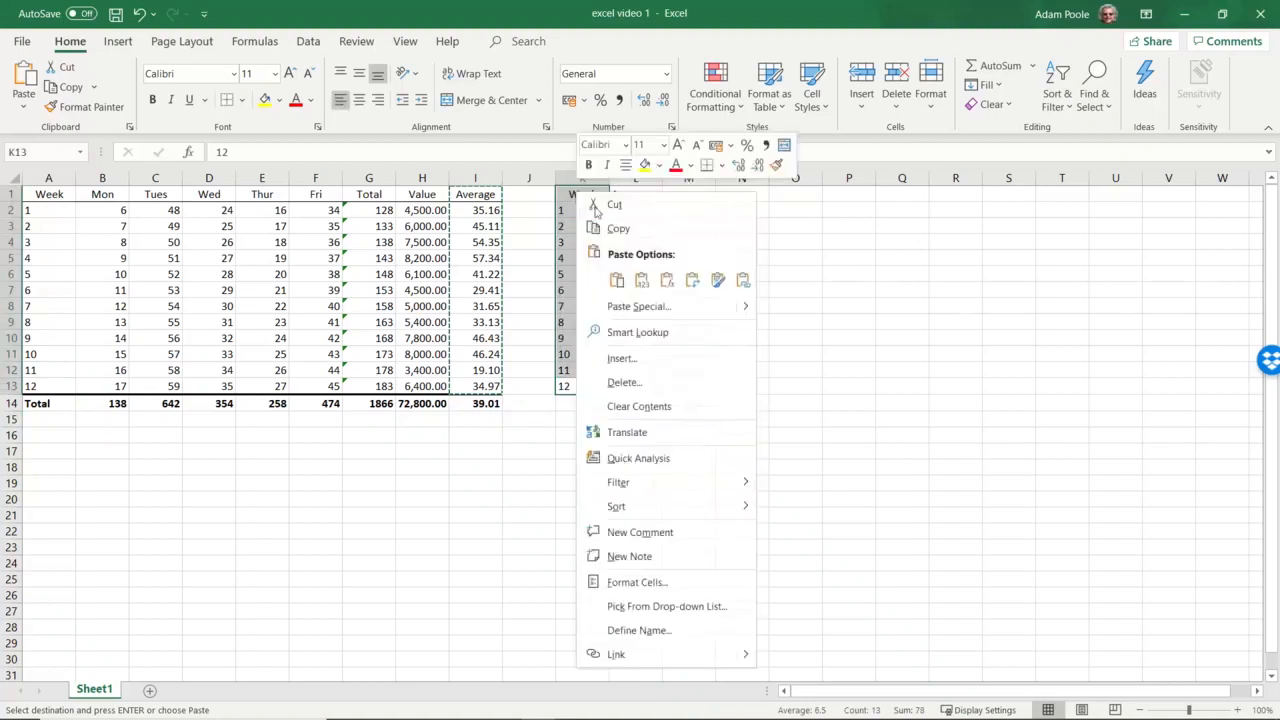
{"action": "left_click", "coordinate": [618, 230]}
{"action": "left_click", "coordinate": [110, 474]}
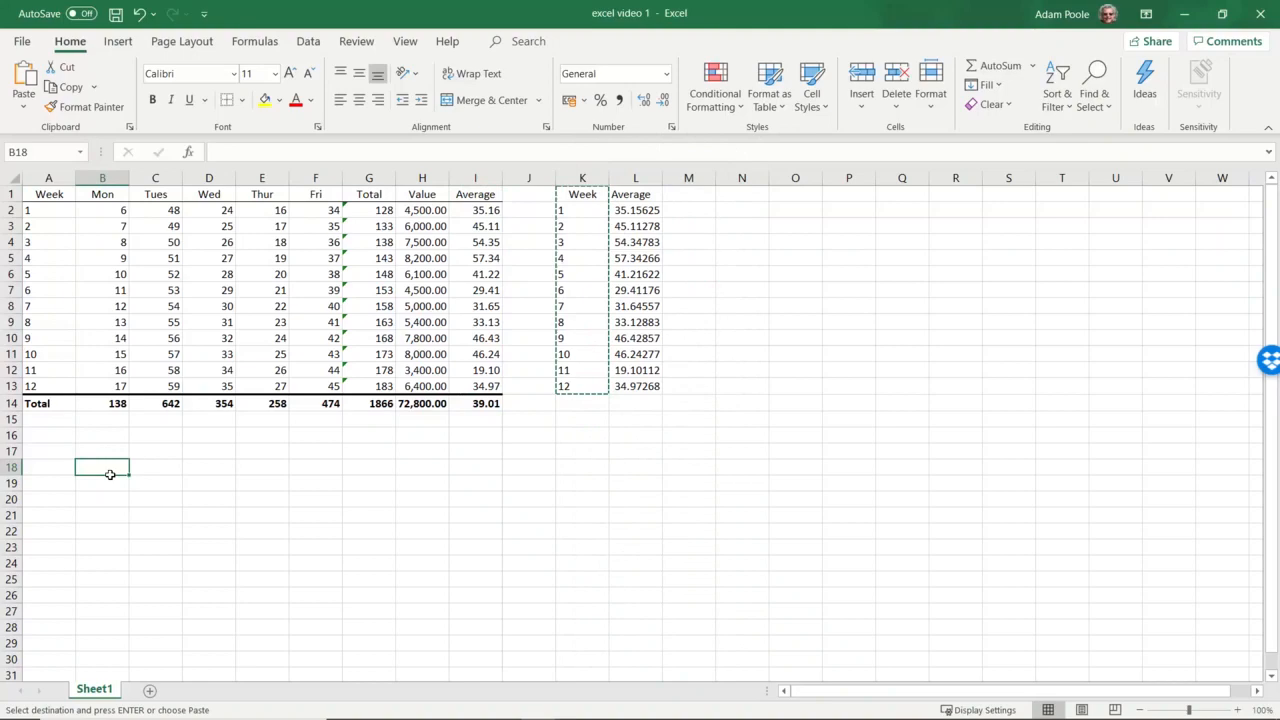
{"action": "right_click", "coordinate": [110, 474]}
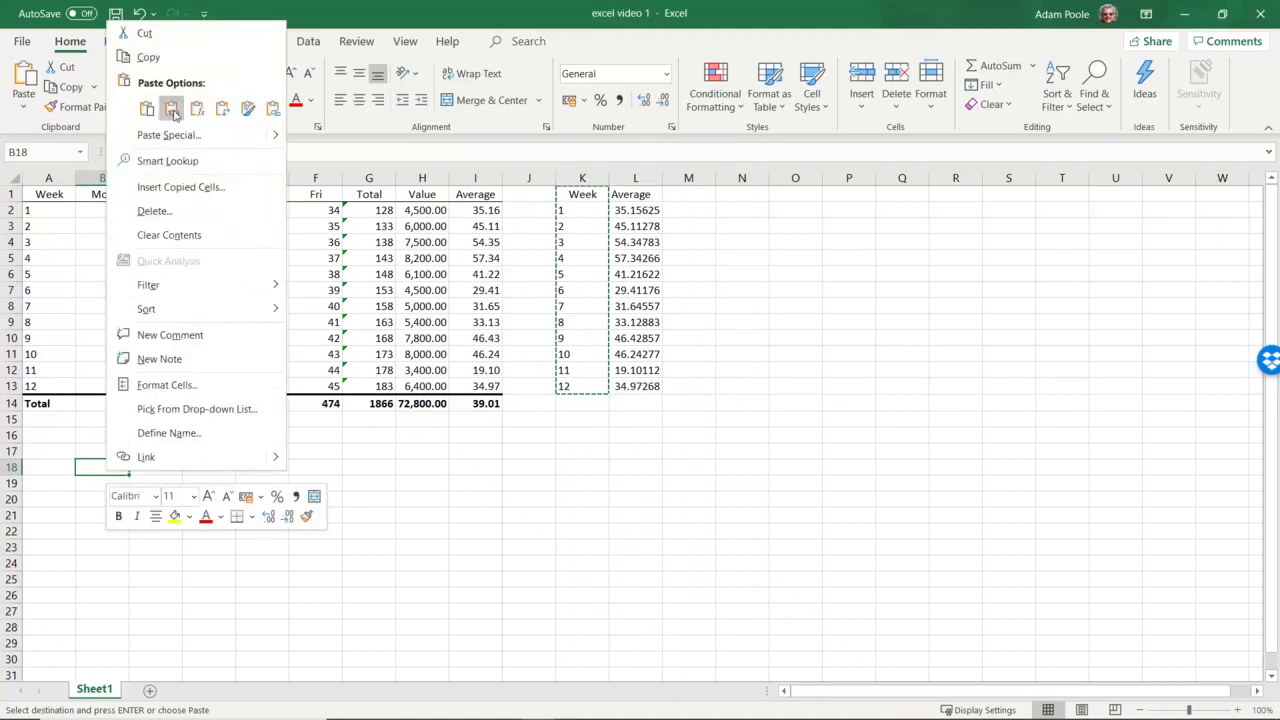
{"action": "left_click", "coordinate": [209, 109]}
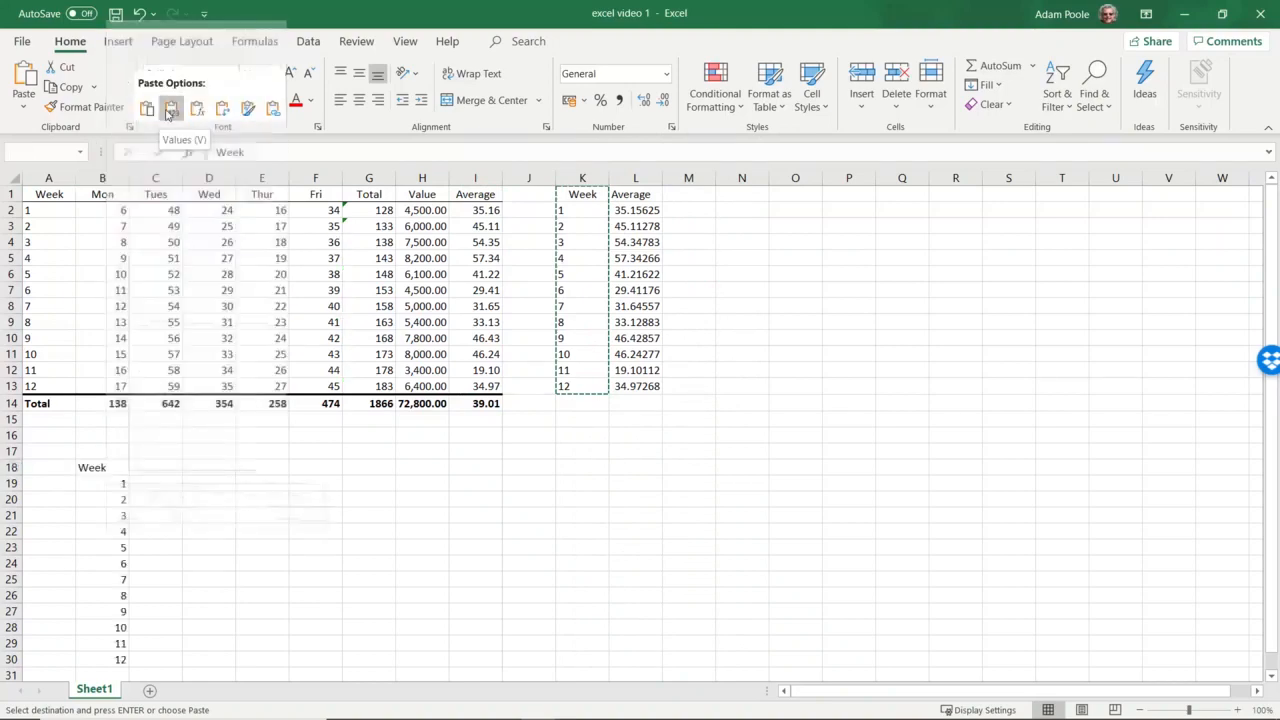
{"action": "left_click", "coordinate": [223, 110]}
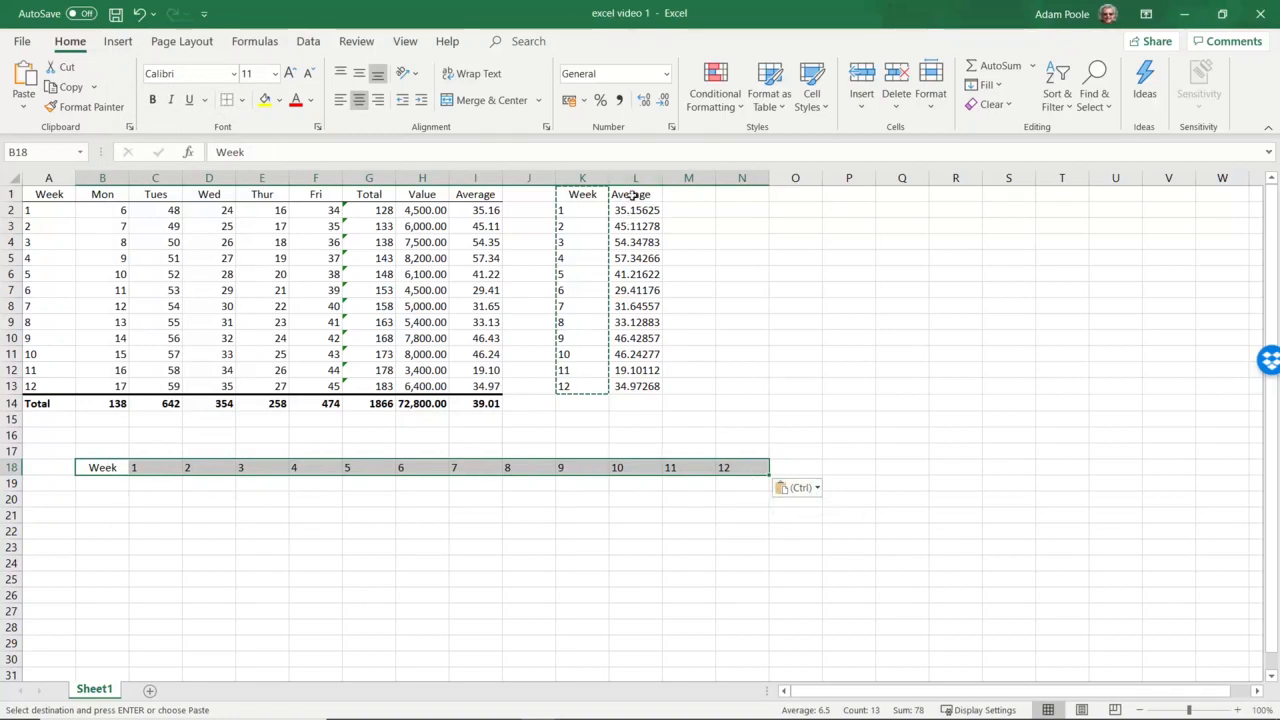
- Copy the pasted Average values in L1:L13 and paste them transposed into a row starting at B19
{"action": "left_click_drag", "start_coordinate": [630, 196], "coordinate": [641, 389]}
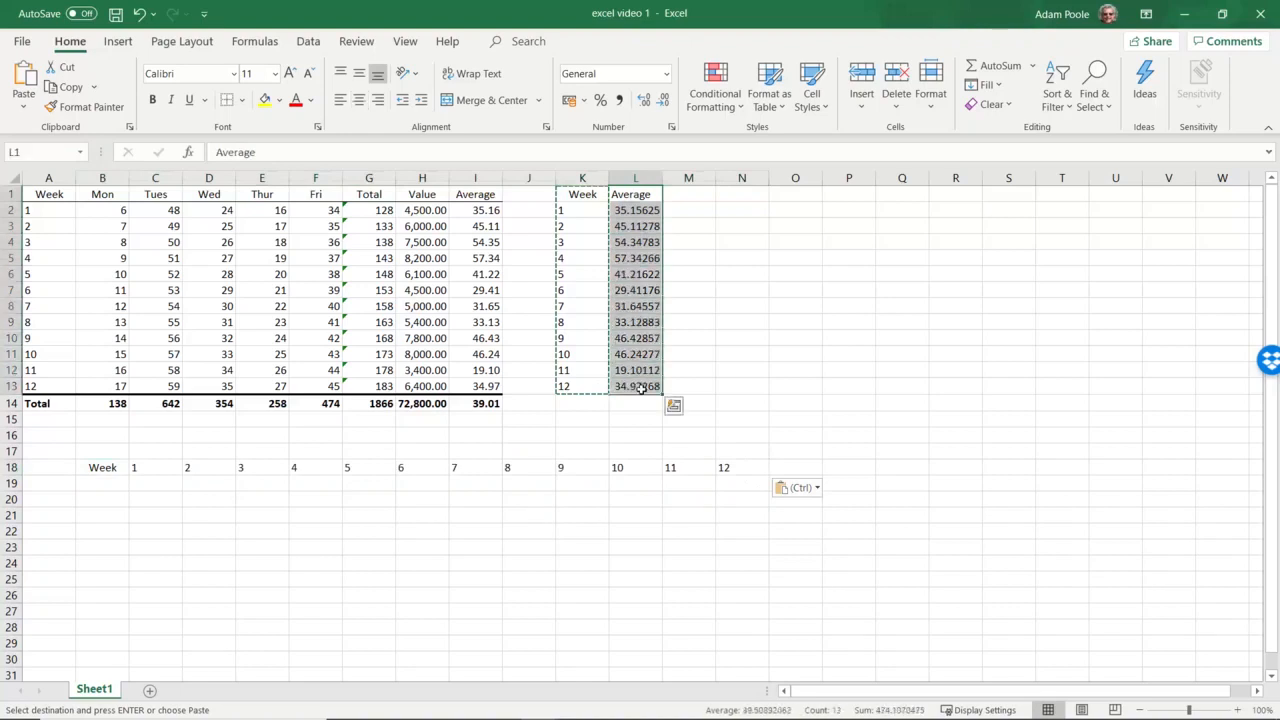
{"action": "right_click", "coordinate": [641, 388]}
{"action": "left_click", "coordinate": [686, 281]}
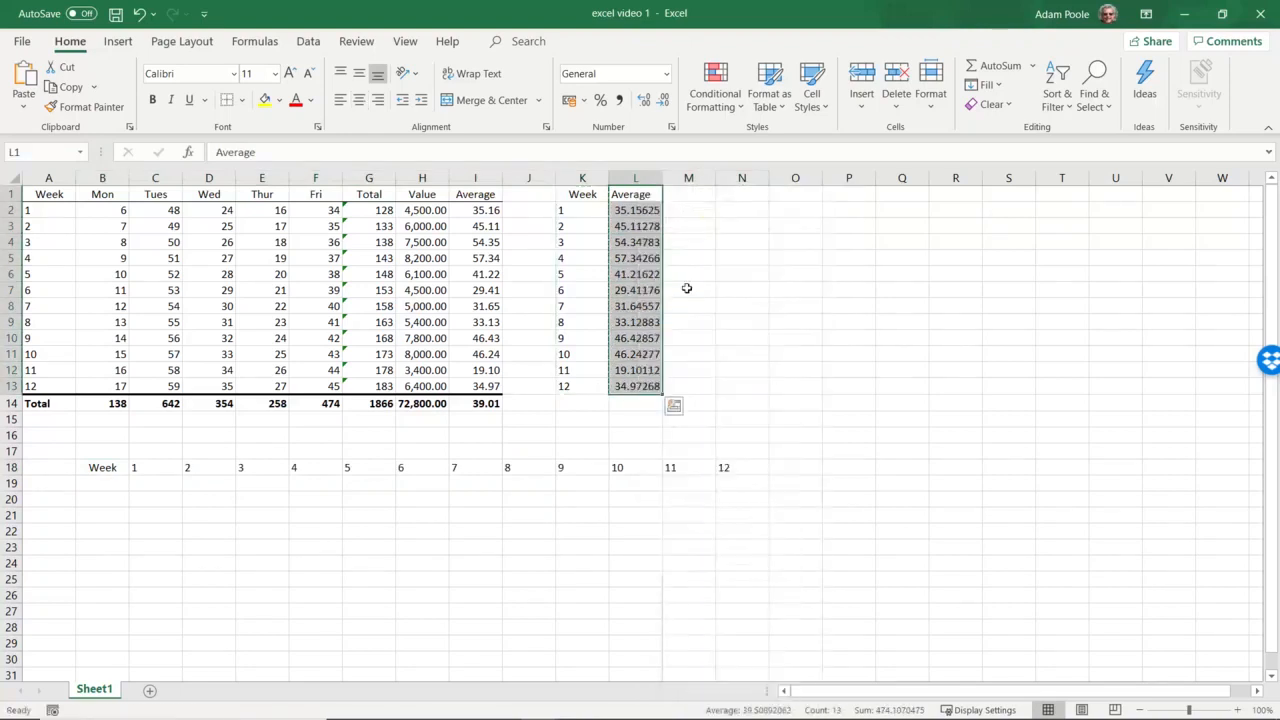
{"action": "left_click", "coordinate": [101, 489]}
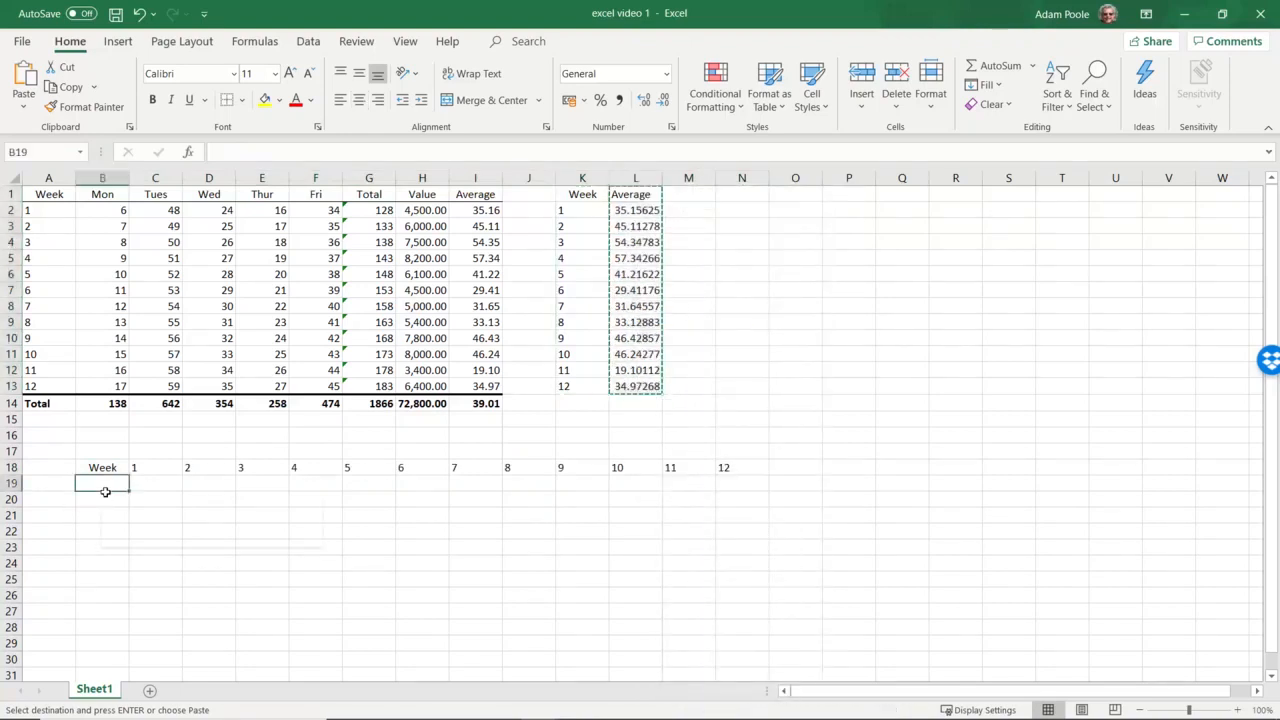
{"action": "right_click", "coordinate": [101, 490]}
{"action": "left_click", "coordinate": [218, 127]}
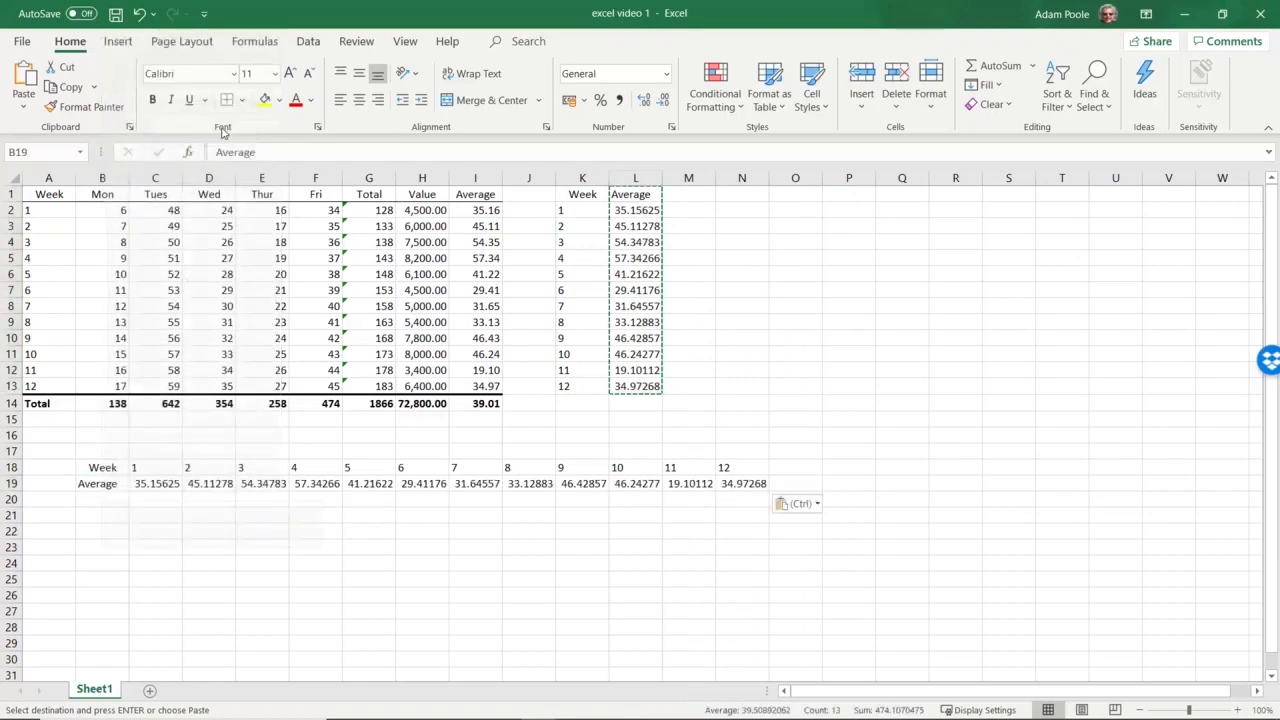
{"action": "left_click", "coordinate": [816, 484]}
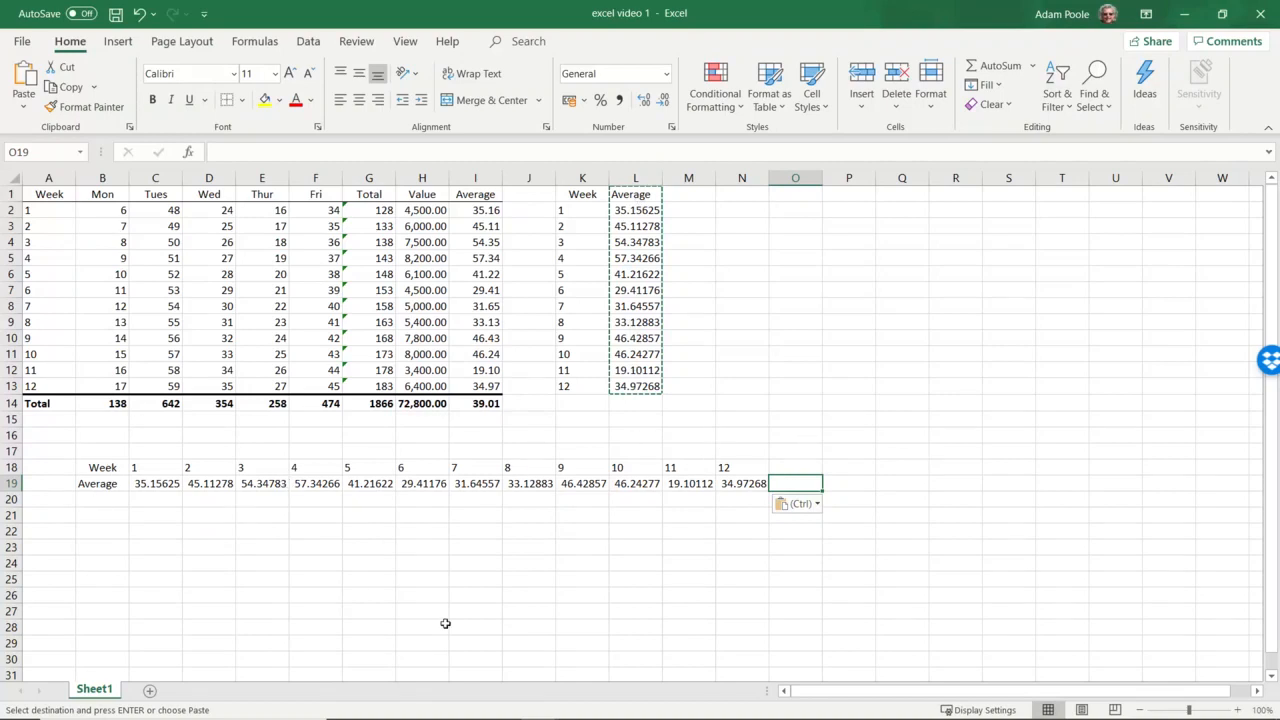
{"action": "left_click", "coordinate": [493, 600]}
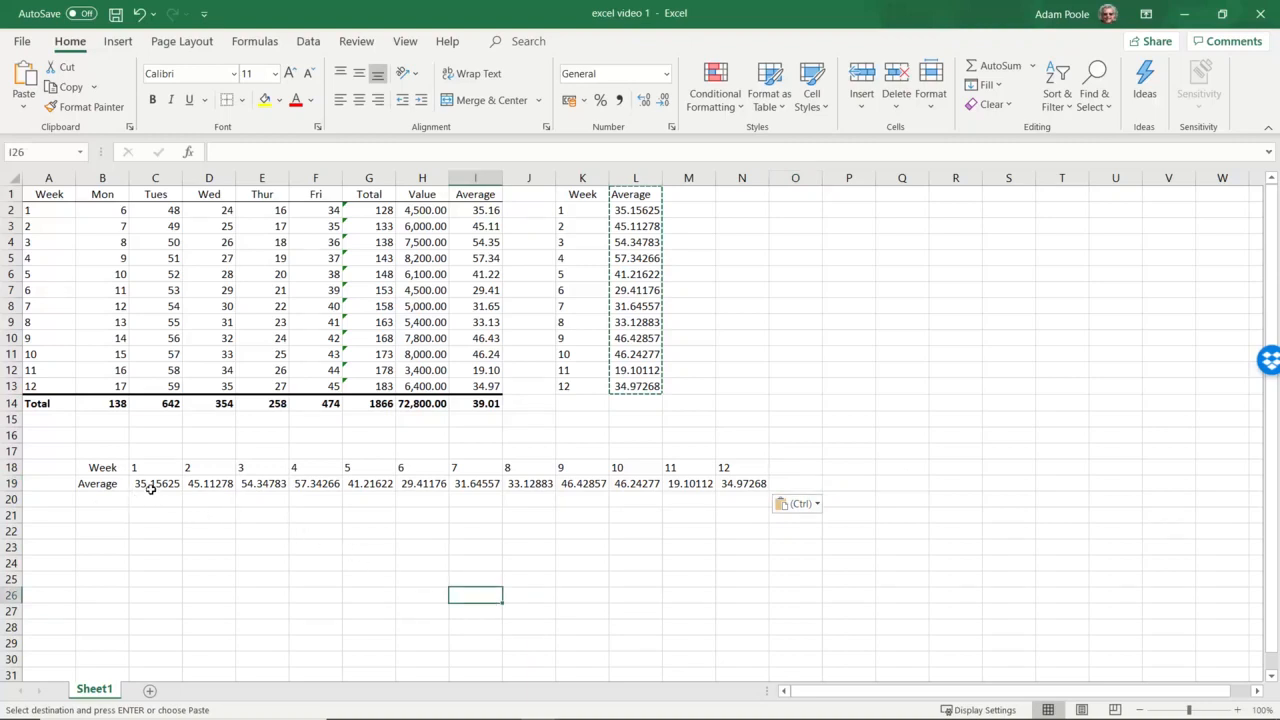
- Format the average values in C19:N19 as Currency with the £ symbol and two decimal places
{"action": "left_click_drag", "start_coordinate": [150, 487], "coordinate": [746, 490]}
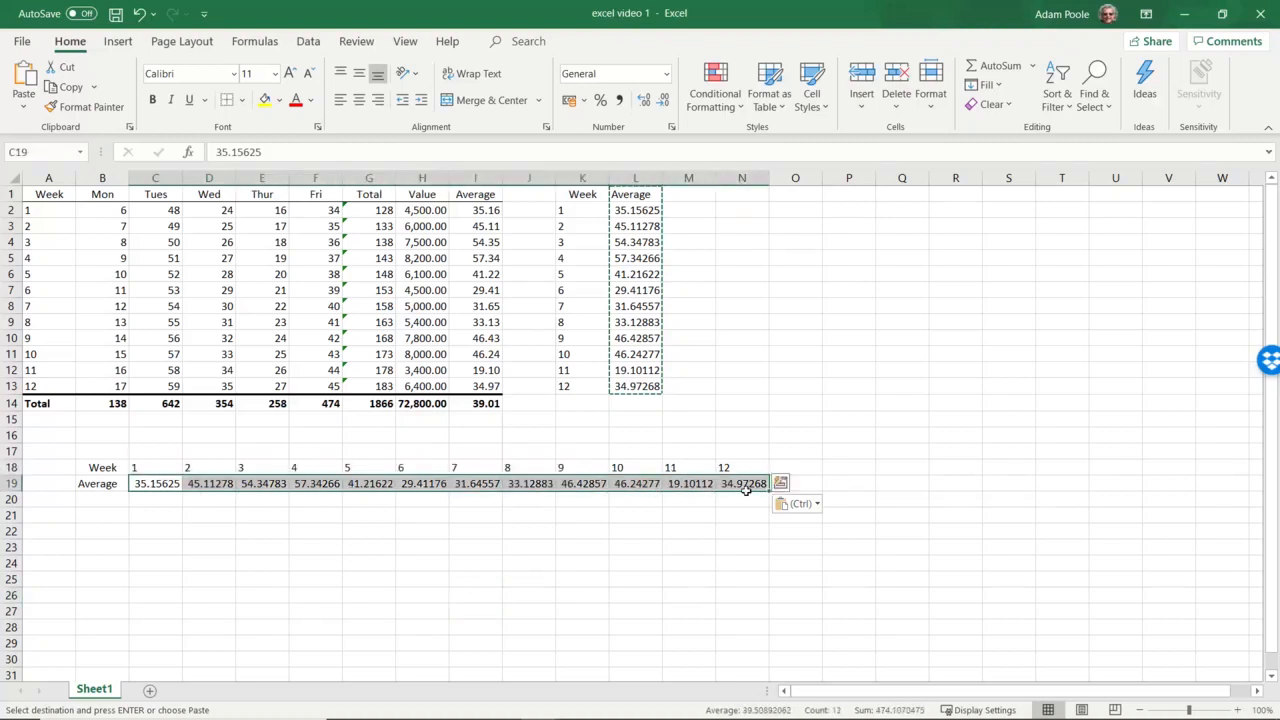
{"action": "right_click", "coordinate": [746, 490]}
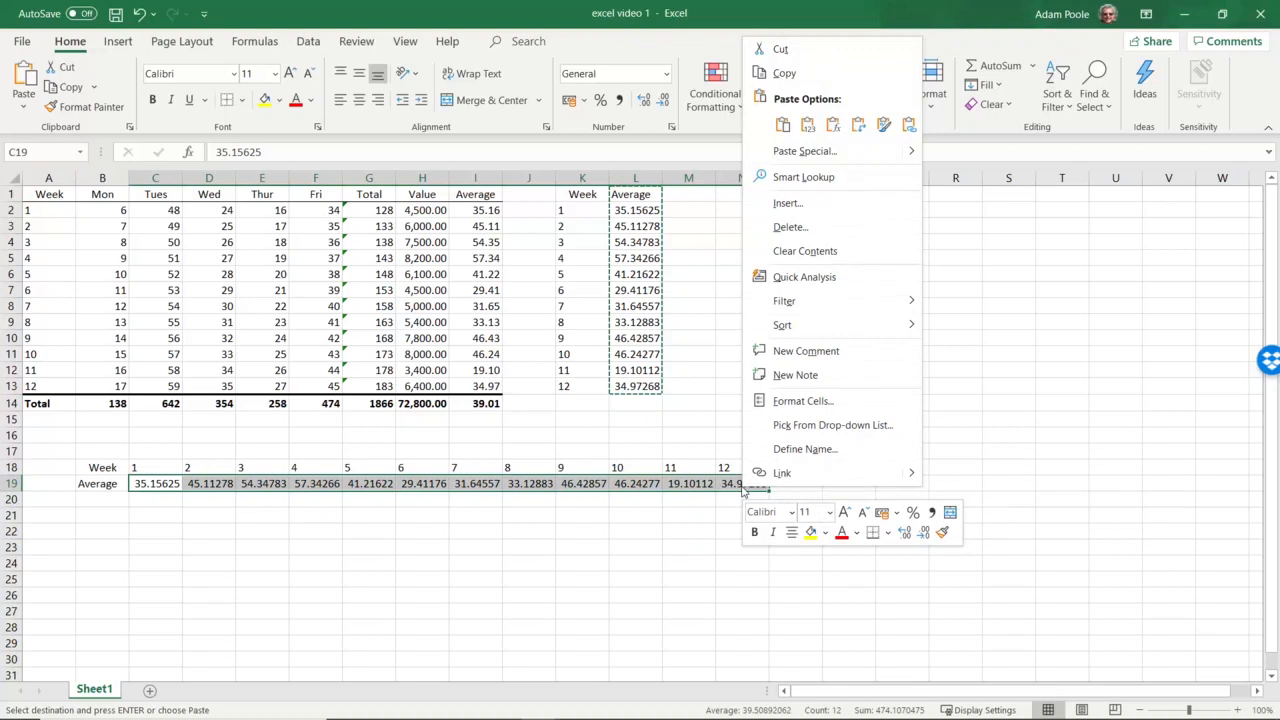
{"action": "left_click", "coordinate": [803, 404]}
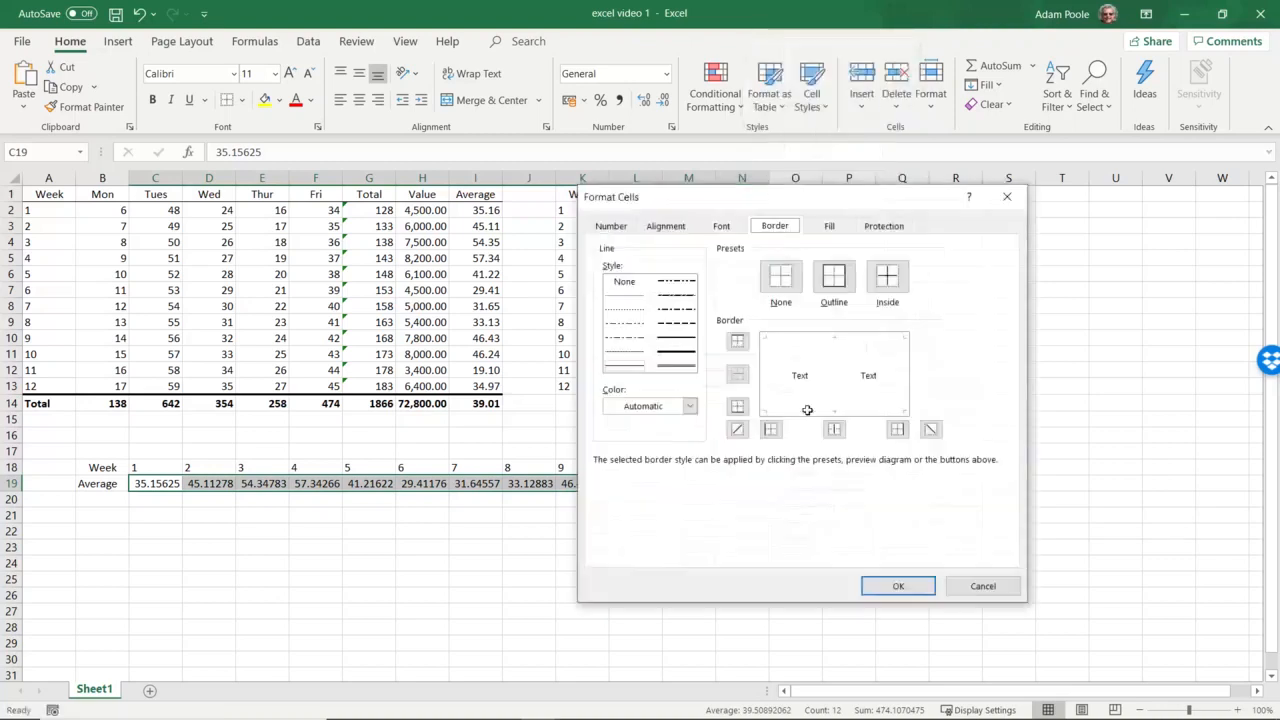
{"action": "left_click", "coordinate": [615, 227]}
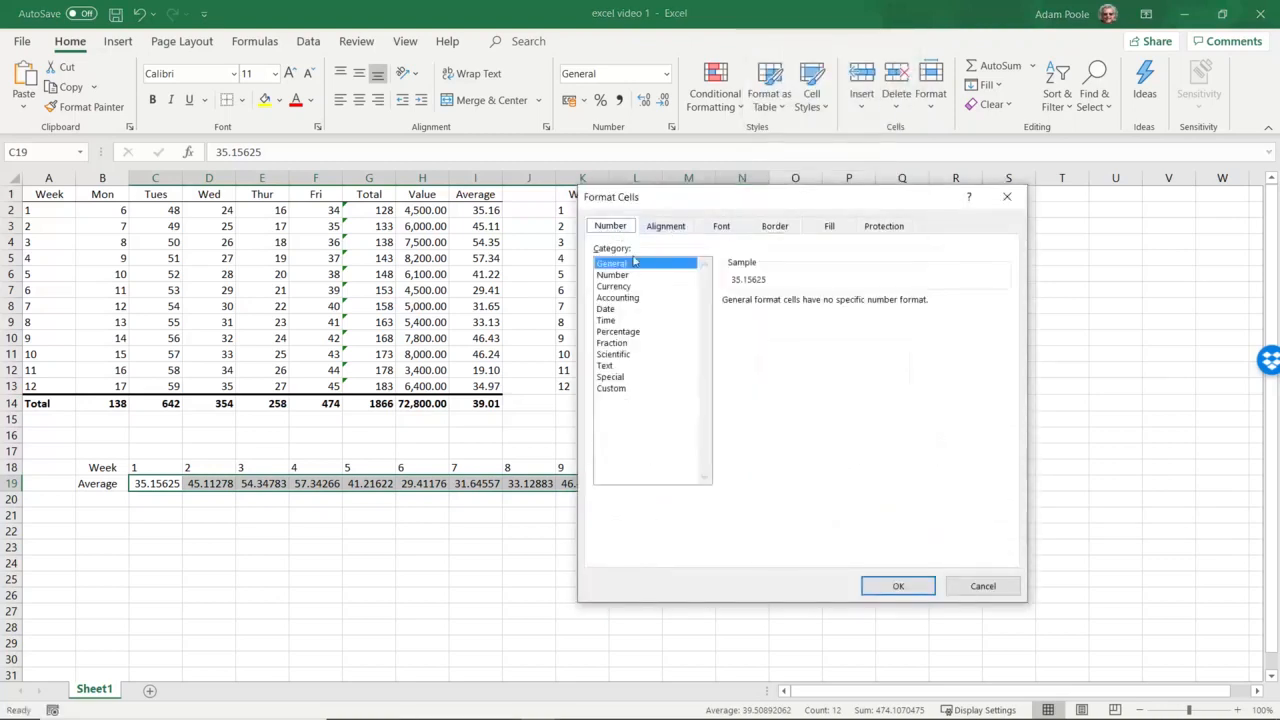
{"action": "left_click", "coordinate": [615, 287]}
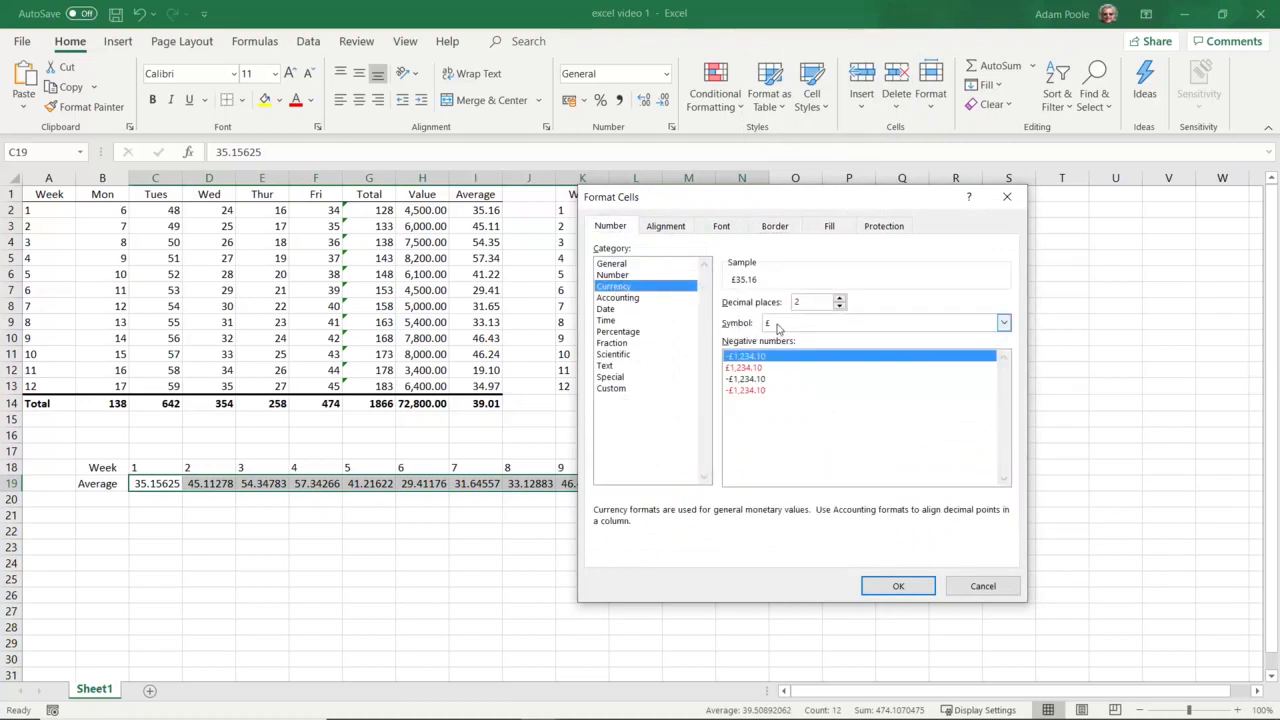
{"action": "left_click", "coordinate": [904, 587]}
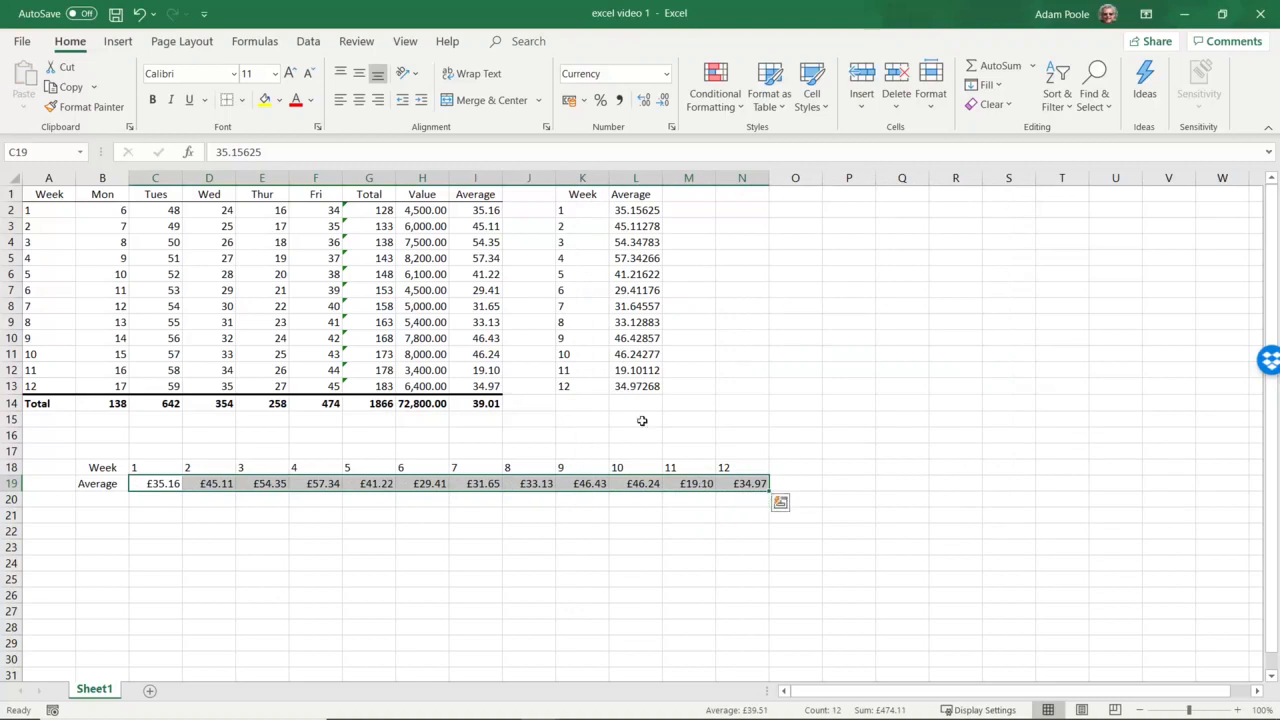
- Centre the averages in C19:N19 and the week numbers in C18:N18
{"action": "left_click", "coordinate": [359, 100]}
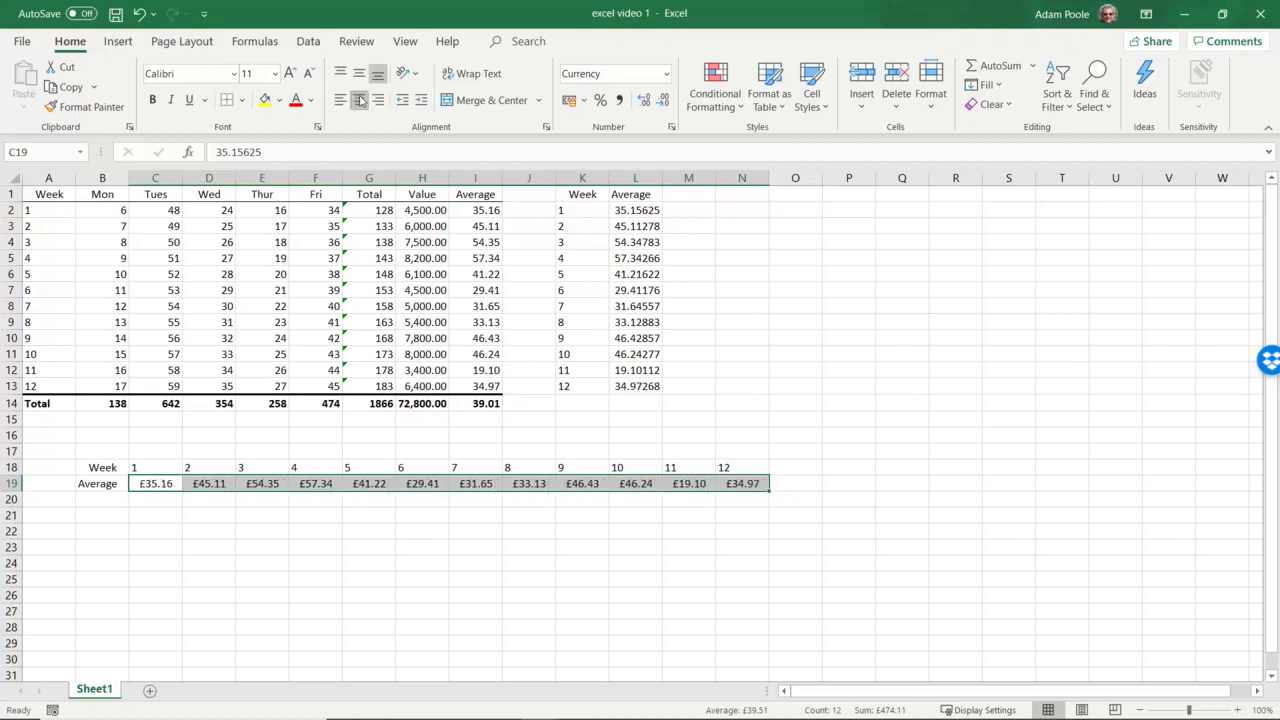
{"action": "left_click", "coordinate": [493, 545]}
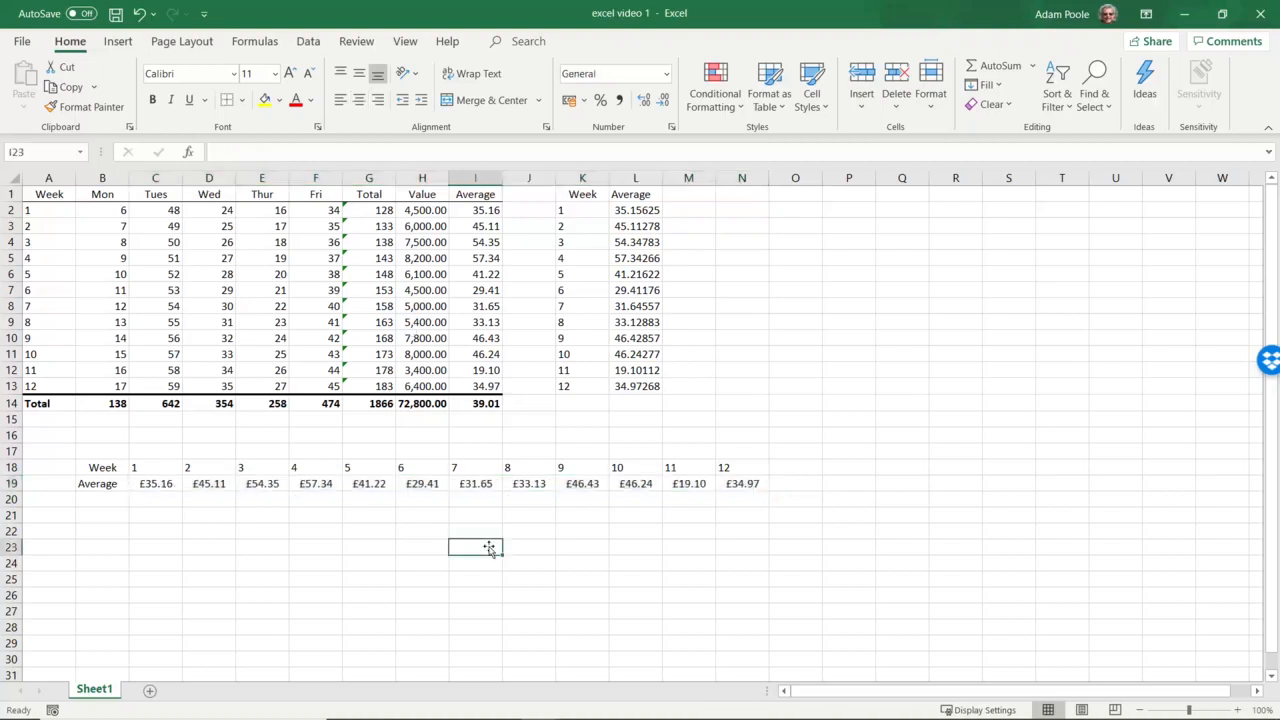
{"action": "left_click", "coordinate": [172, 474]}
{"action": "left_click_drag", "start_coordinate": [172, 474], "coordinate": [730, 470]}
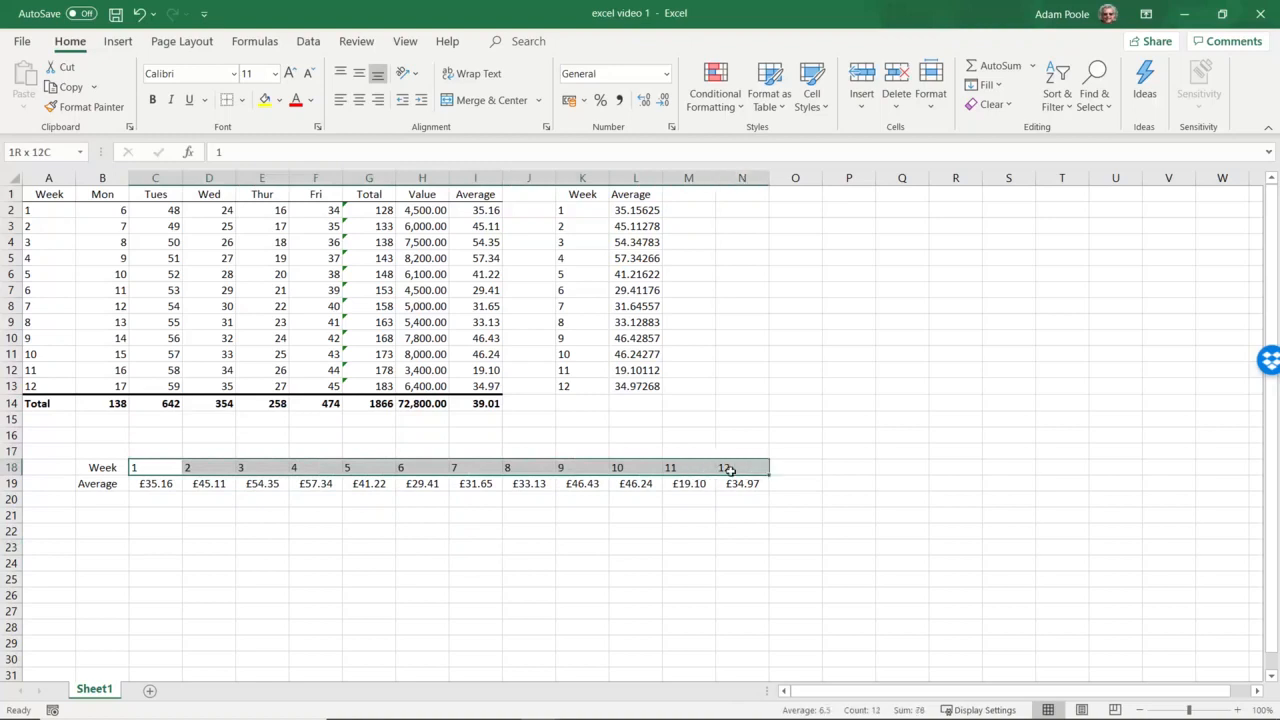
{"action": "left_click", "coordinate": [362, 103]}
- Left-align the Week and Average labels in B18:B19
{"action": "left_click_drag", "start_coordinate": [110, 465], "coordinate": [110, 483]}
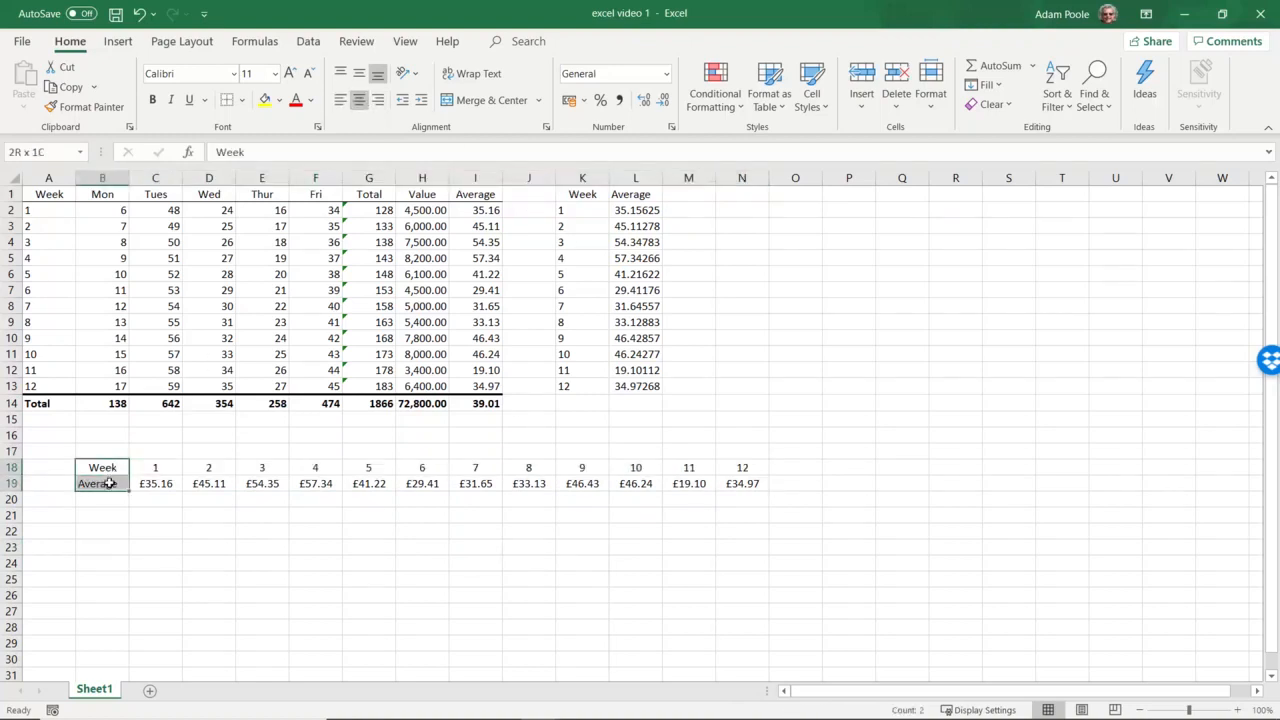
{"action": "left_click", "coordinate": [339, 101]}
{"action": "left_click", "coordinate": [198, 516]}
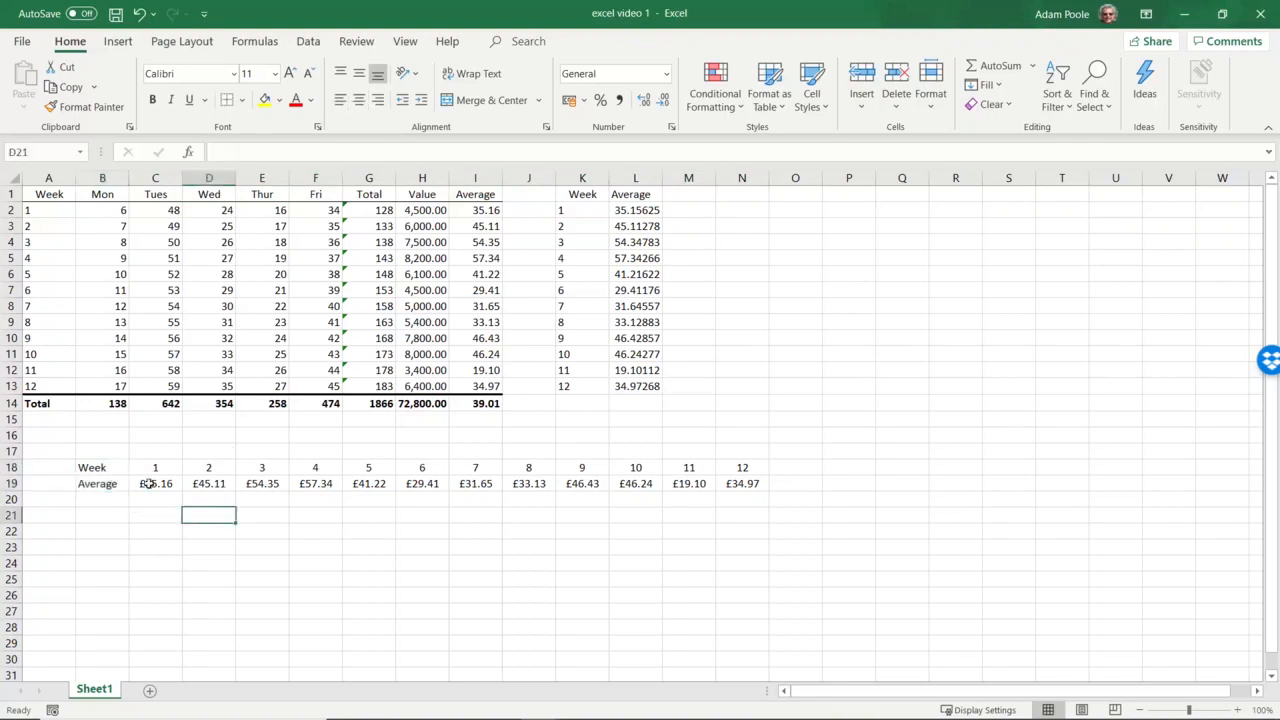
- Try left alignment on the week numbers in C18:N18, and centre them again
{"action": "left_click", "coordinate": [110, 470]}
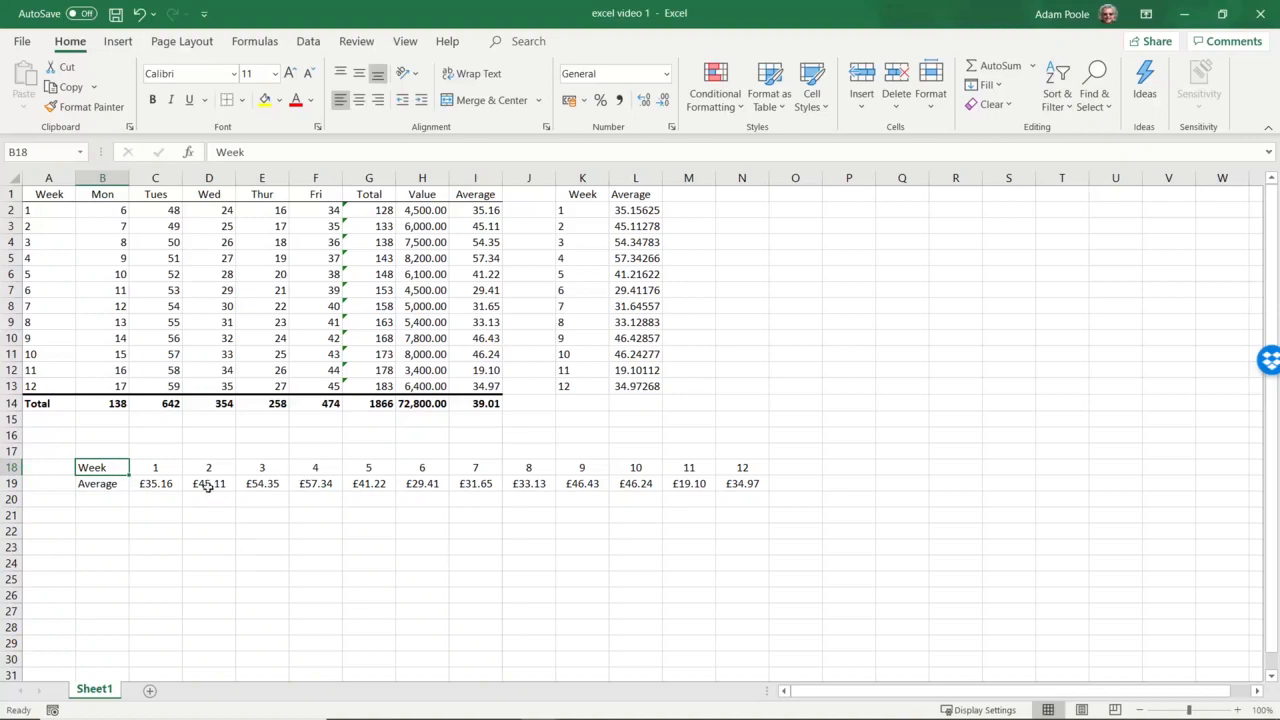
{"action": "left_click_drag", "start_coordinate": [172, 475], "coordinate": [753, 468]}
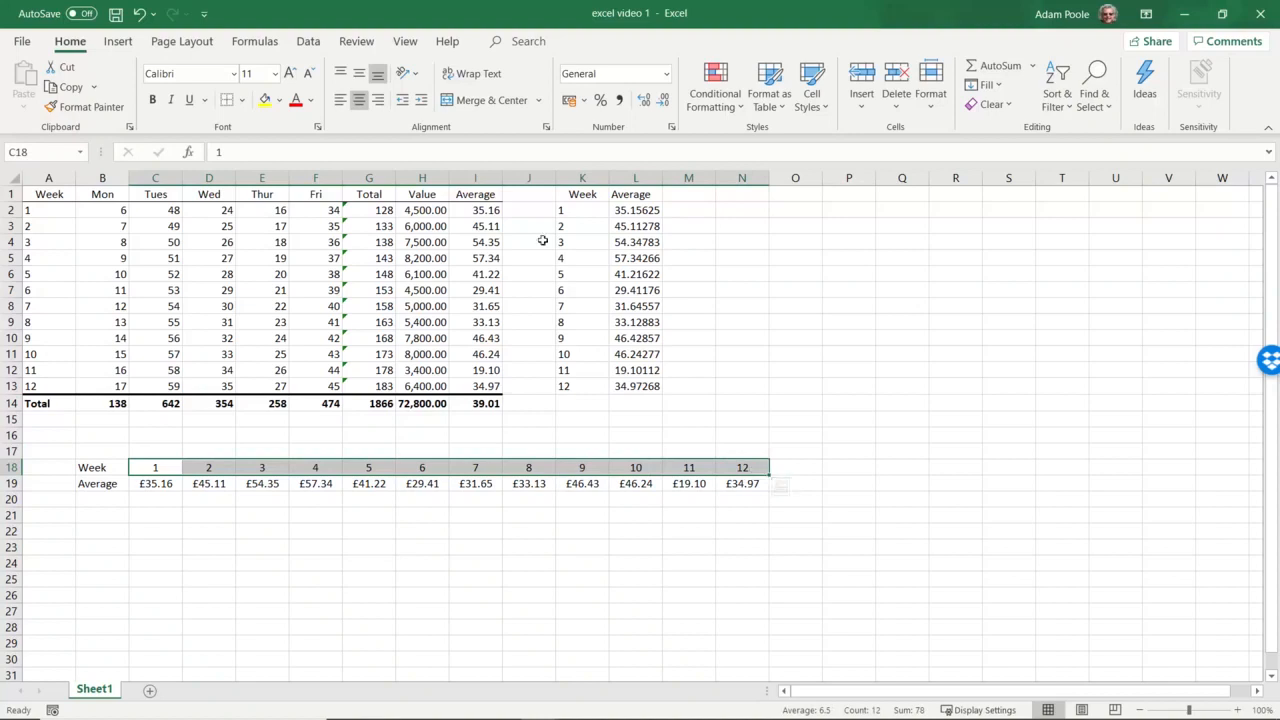
{"action": "left_click", "coordinate": [340, 99]}
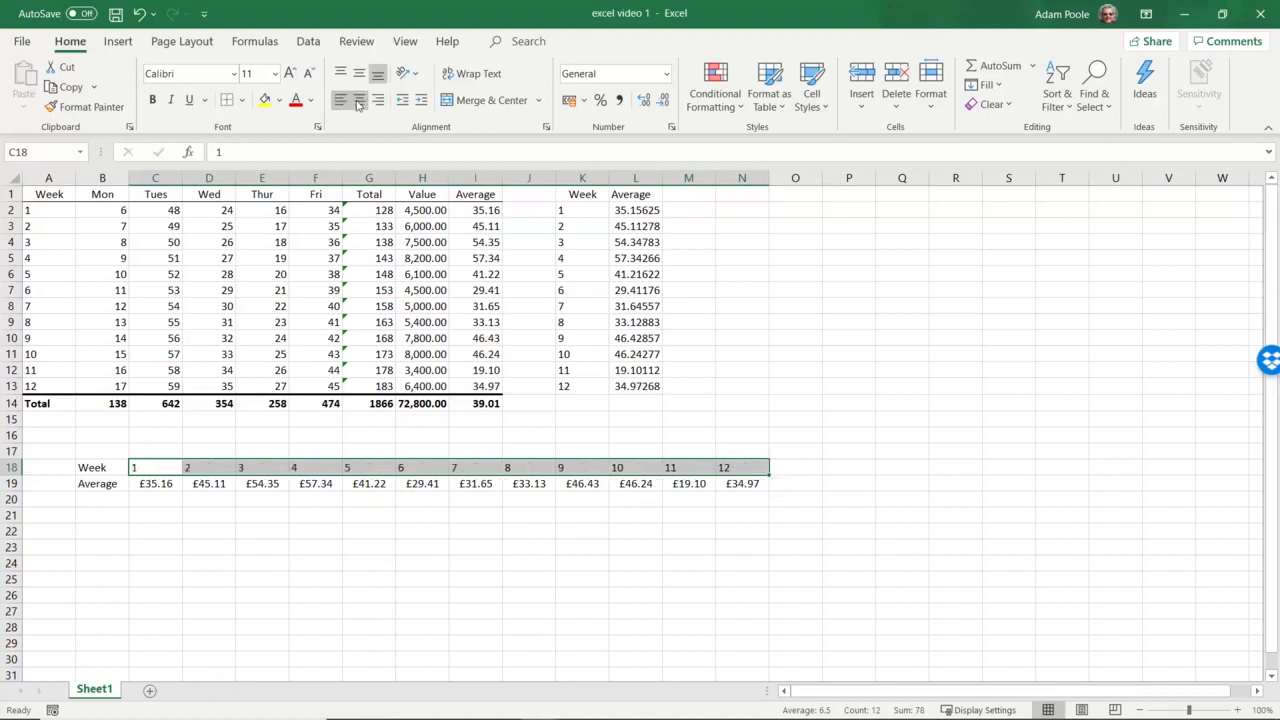
{"action": "left_click", "coordinate": [358, 100]}
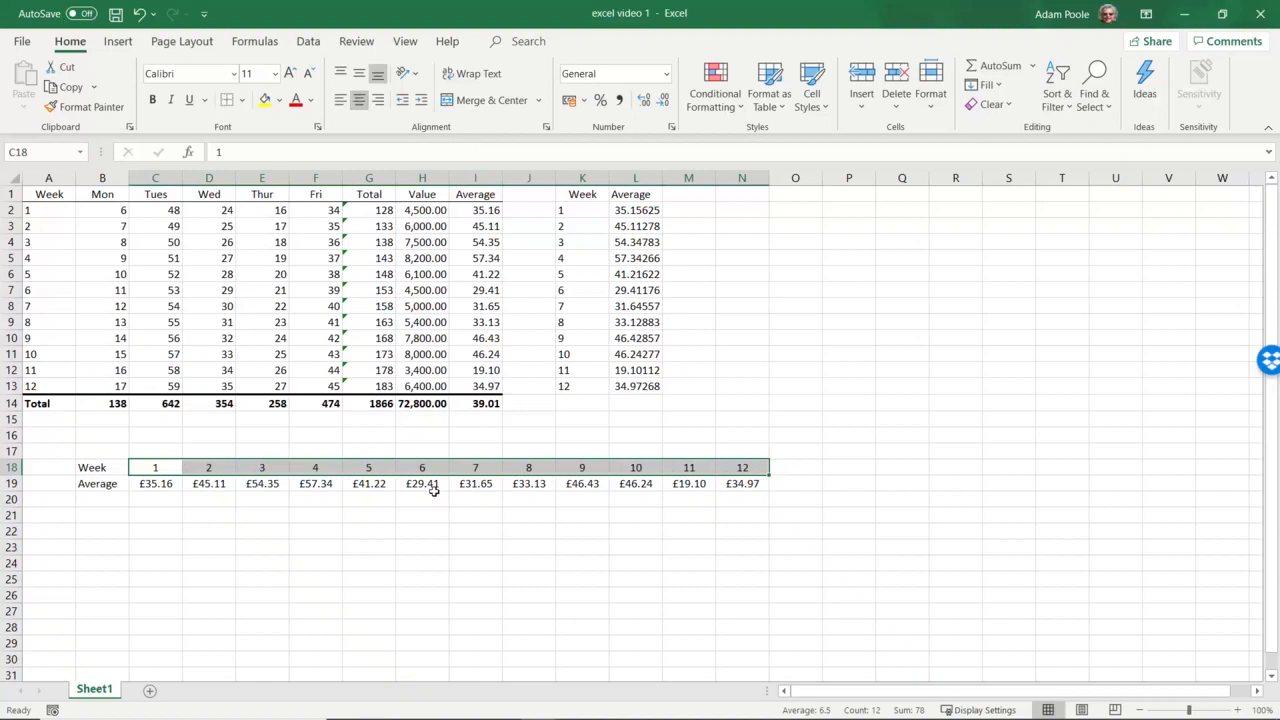
{"action": "left_click", "coordinate": [410, 518]}
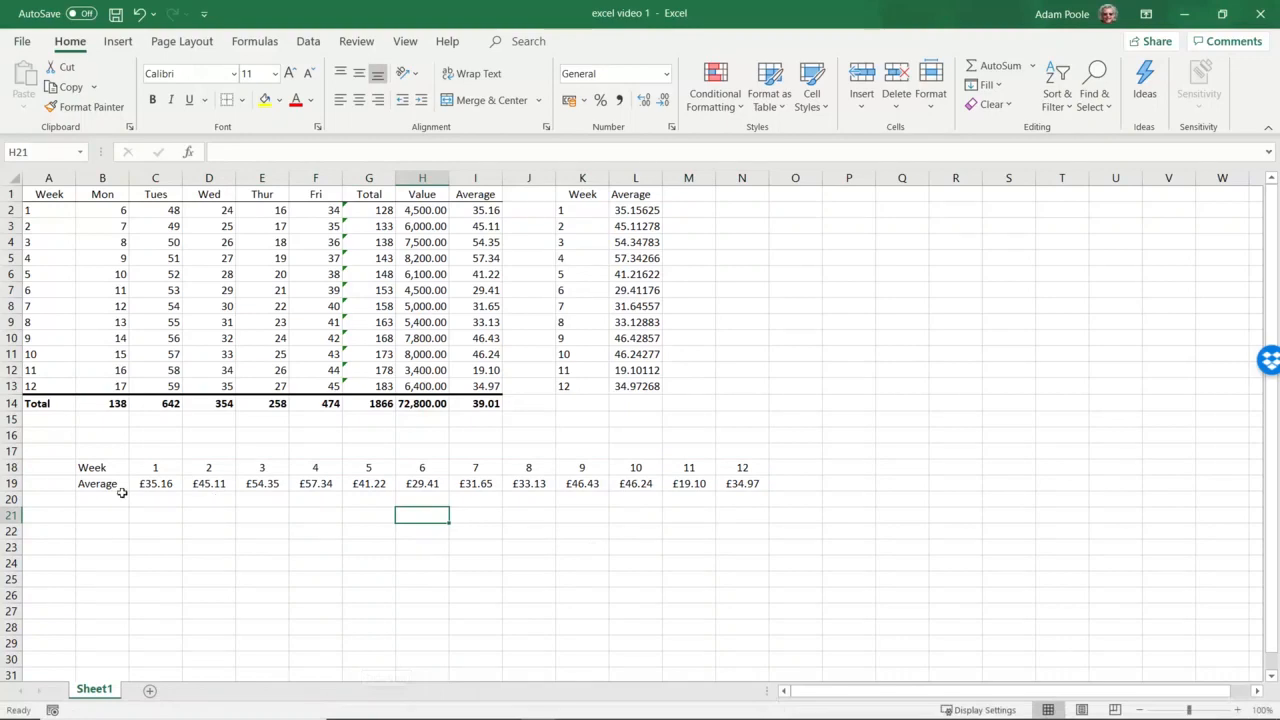
- Apply all borders to the transposed table in B18:N19
{"action": "left_click_drag", "start_coordinate": [121, 492], "coordinate": [723, 470]}
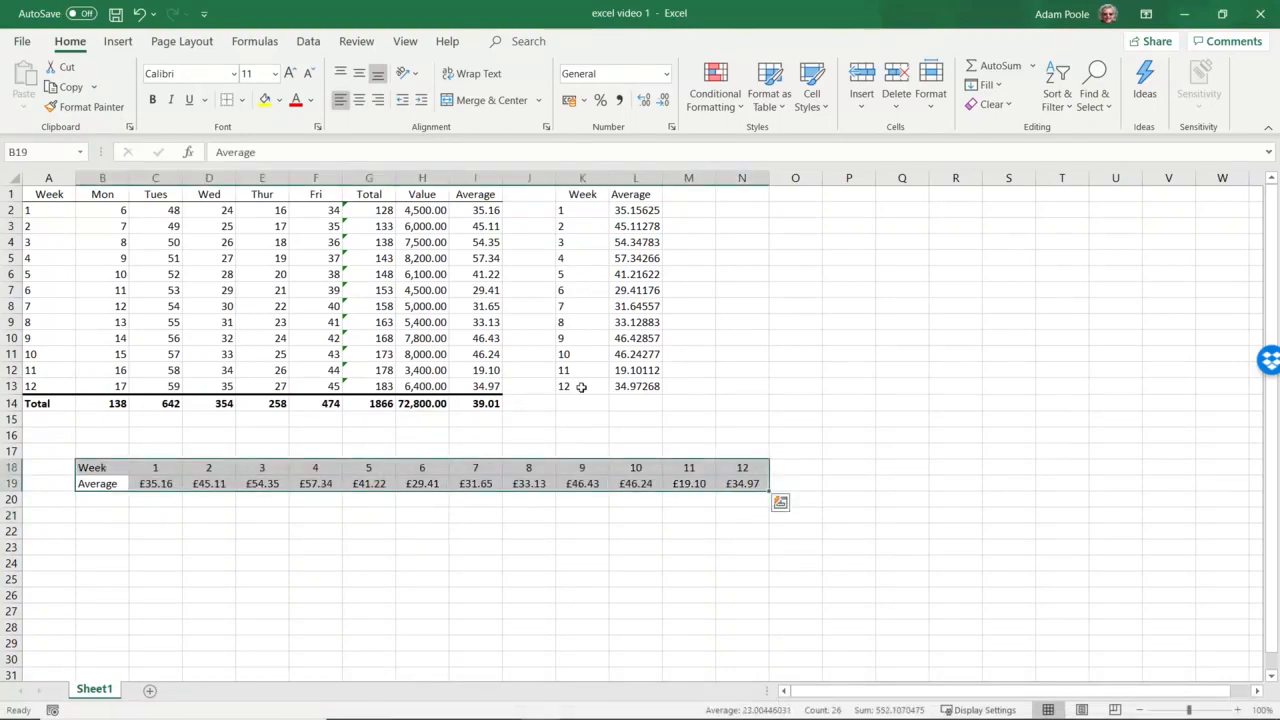
{"action": "left_click", "coordinate": [241, 100]}
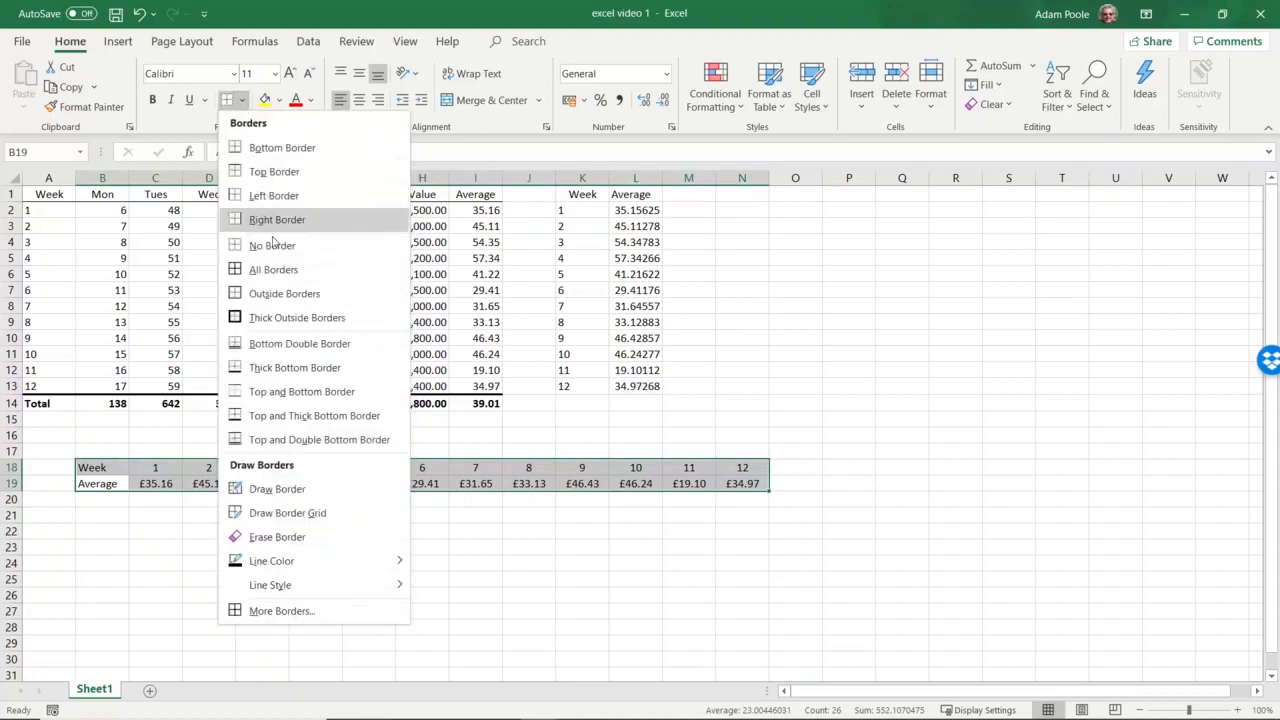
{"action": "left_click", "coordinate": [274, 270]}
{"action": "left_click", "coordinate": [286, 549]}
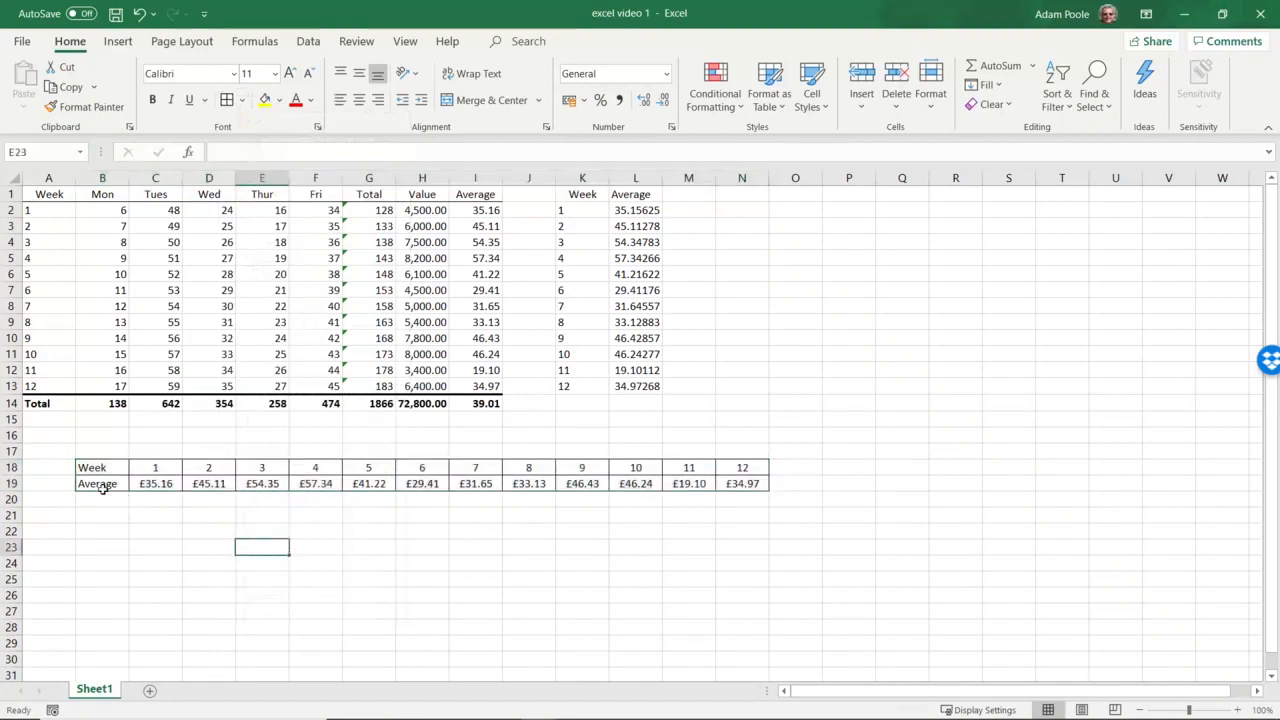
- Give the transposed table B18:N19 a thick line along its bottom, left, top and right outer edges
{"action": "left_click_drag", "start_coordinate": [95, 485], "coordinate": [737, 471]}
{"action": "right_click", "coordinate": [737, 473]}
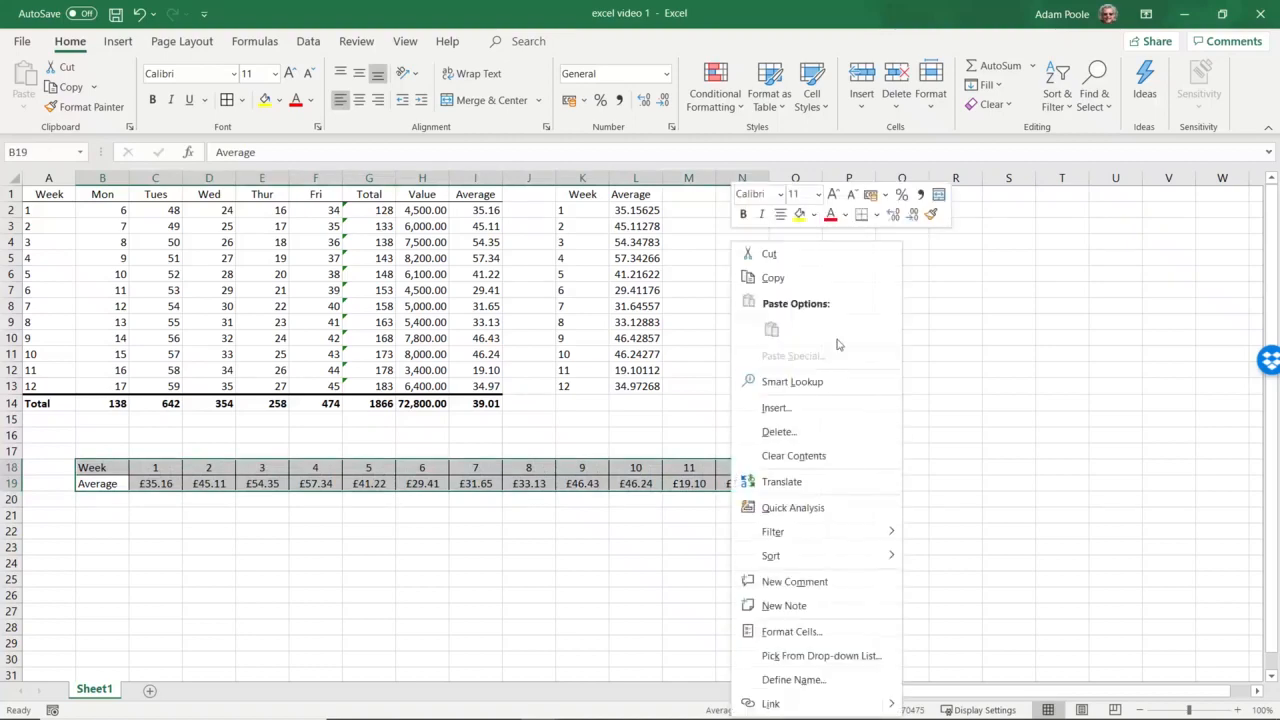
{"action": "left_click", "coordinate": [792, 632]}
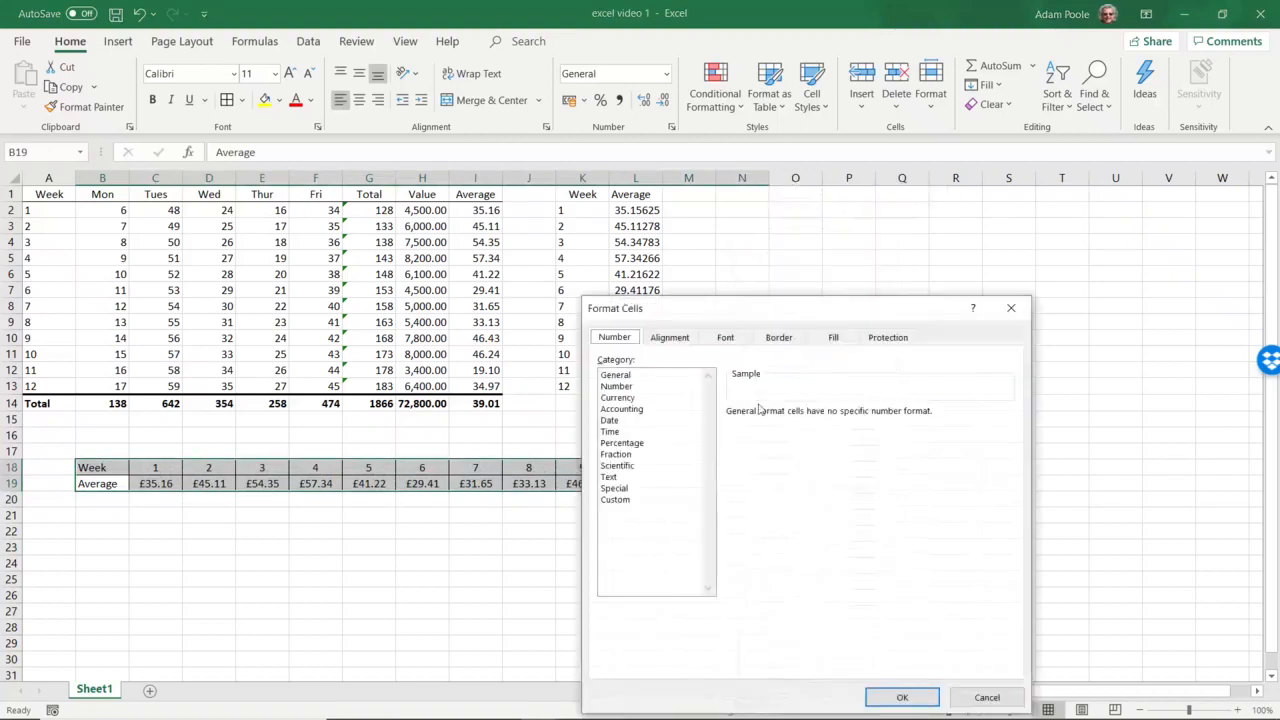
{"action": "left_click", "coordinate": [780, 338]}
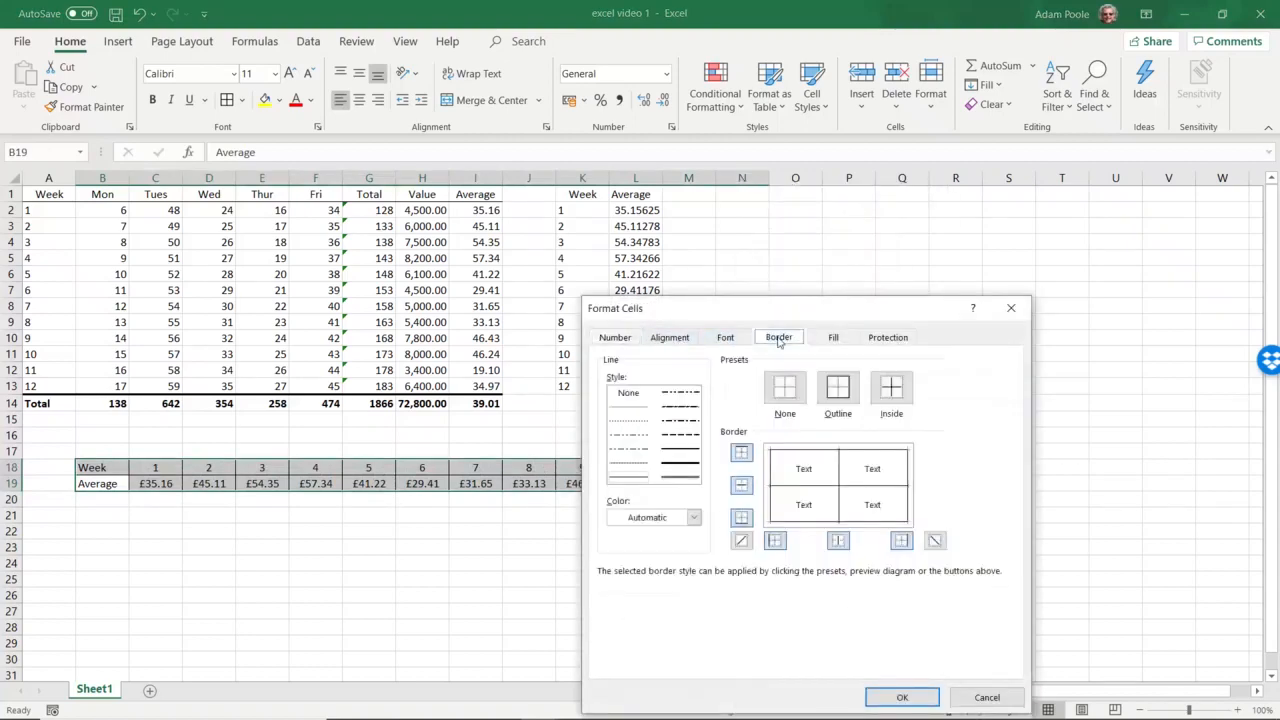
{"action": "left_click_drag", "start_coordinate": [771, 310], "coordinate": [731, 235]}
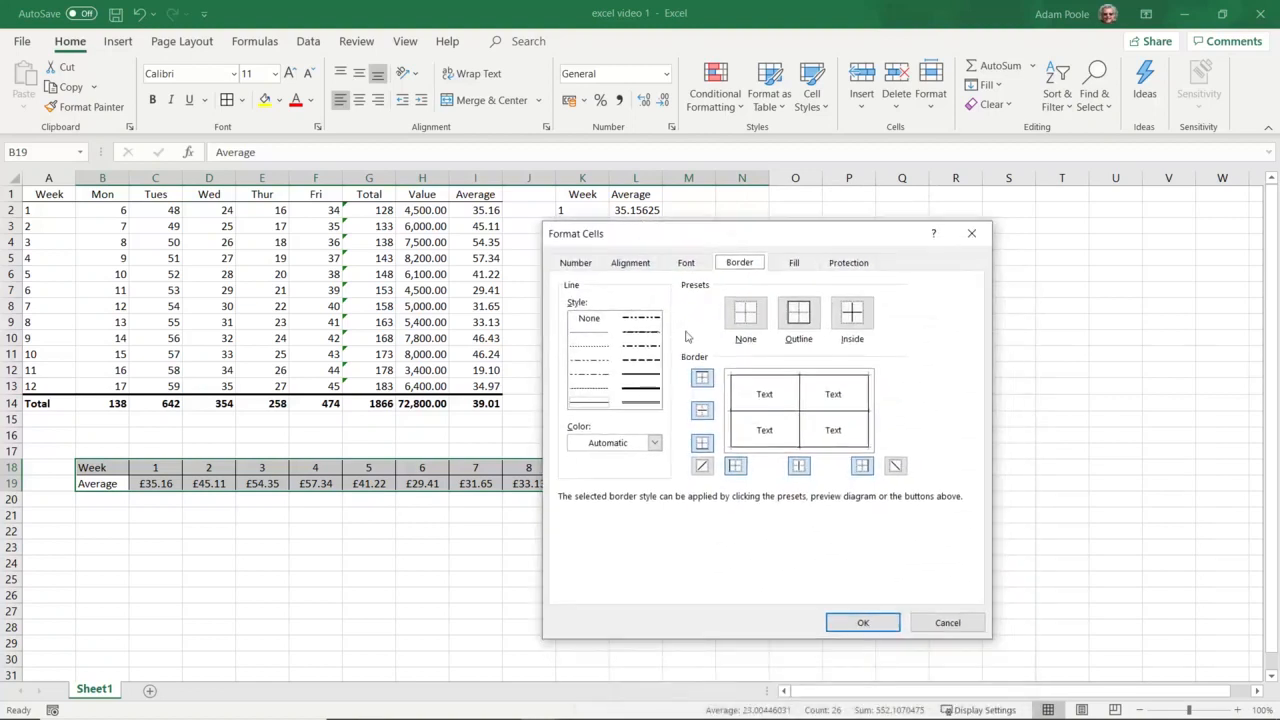
{"action": "left_click", "coordinate": [645, 392]}
{"action": "left_click", "coordinate": [758, 448]}
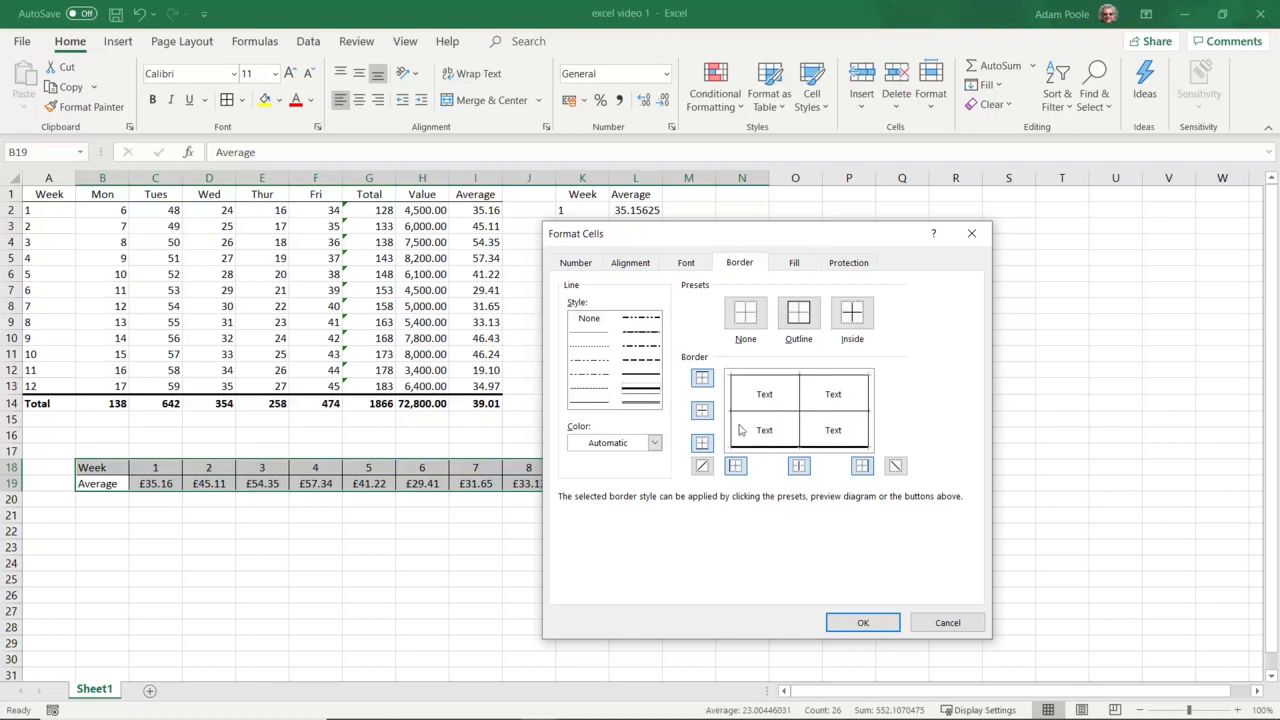
{"action": "left_click", "coordinate": [735, 424]}
{"action": "left_click", "coordinate": [786, 375]}
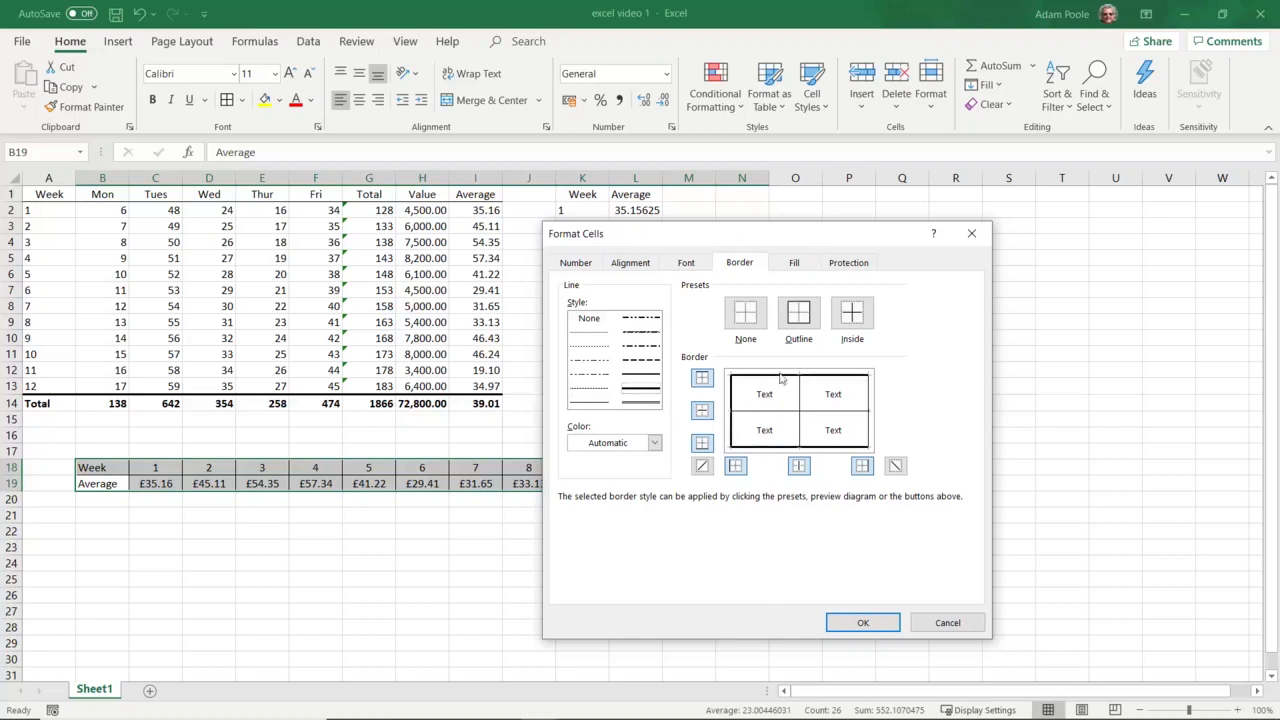
{"action": "left_click", "coordinate": [862, 410]}
{"action": "left_click", "coordinate": [868, 412]}
{"action": "left_click", "coordinate": [848, 624]}
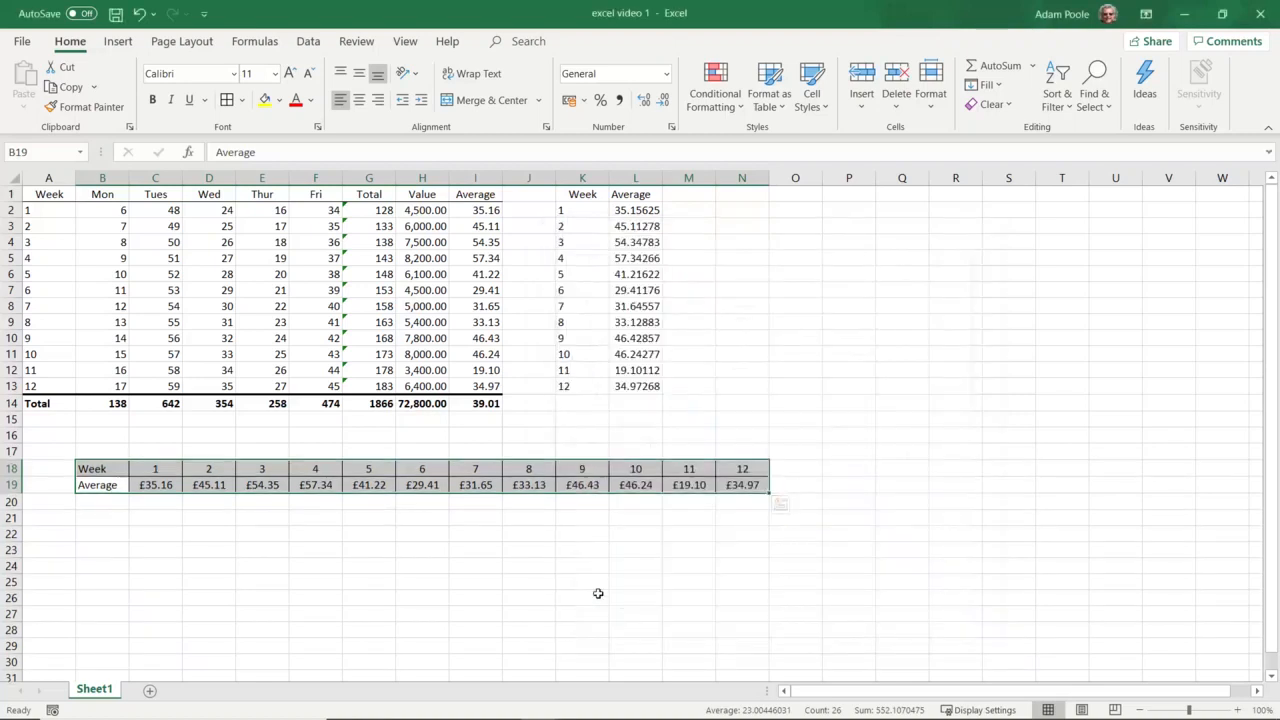
{"action": "left_click", "coordinate": [597, 588]}
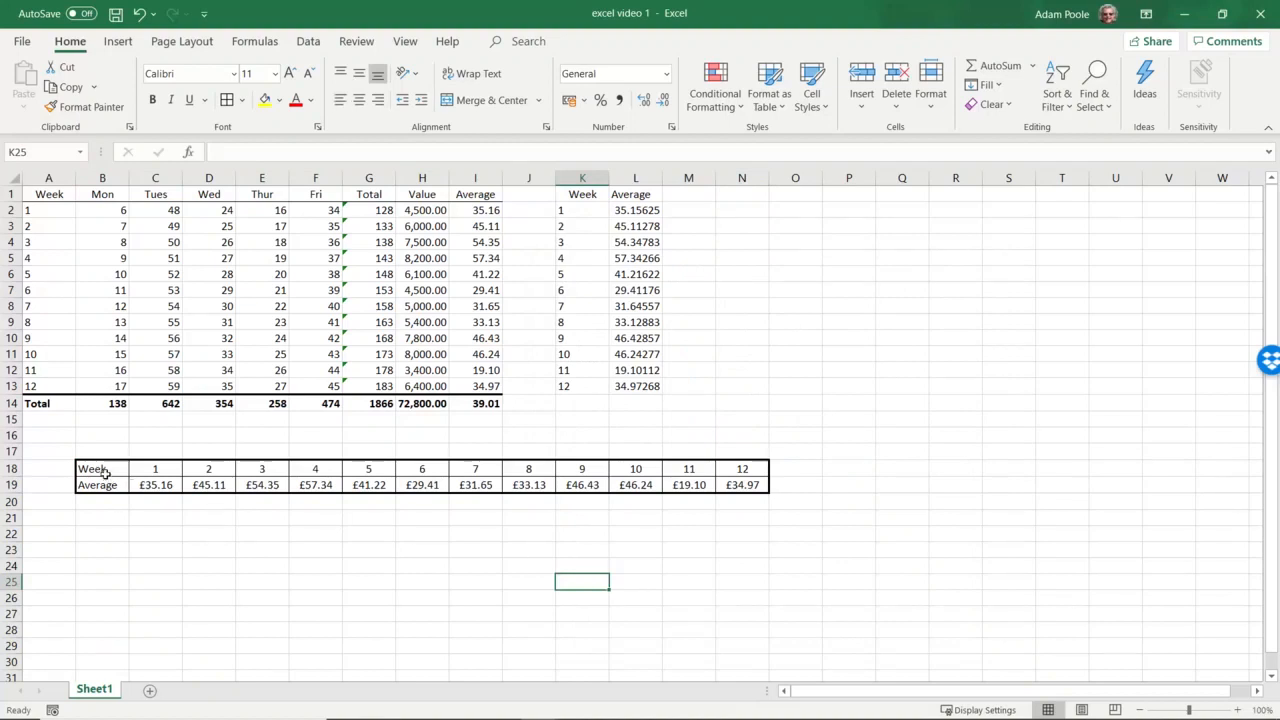
- Add a thick border line along the right edge of the Week and Average labels in B18:B19
{"action": "left_click_drag", "start_coordinate": [104, 472], "coordinate": [105, 487]}
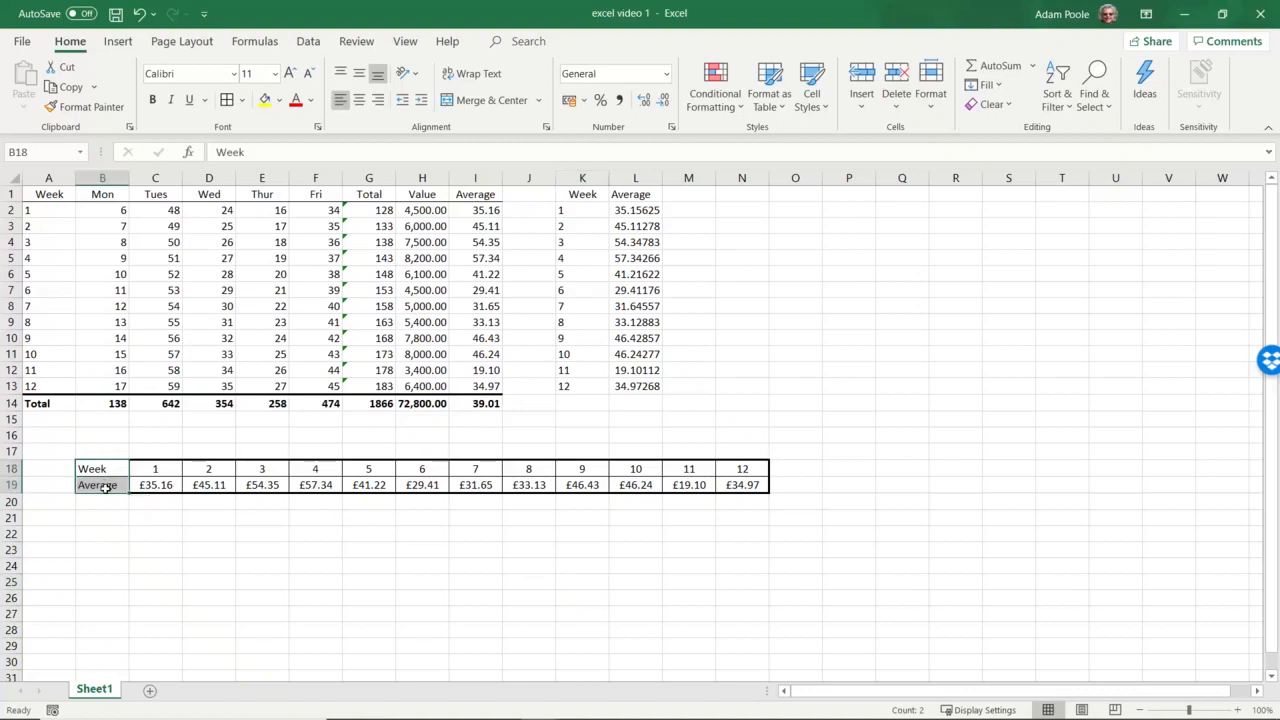
{"action": "right_click", "coordinate": [105, 487]}
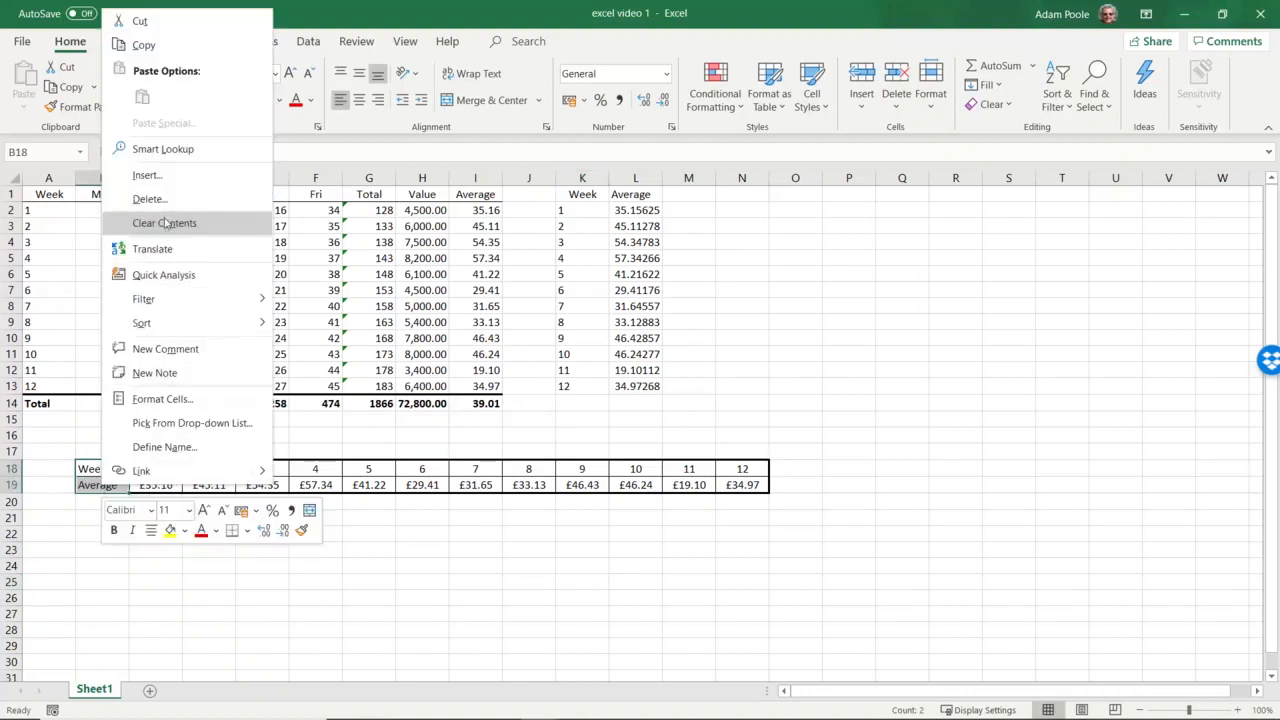
{"action": "left_click", "coordinate": [178, 400]}
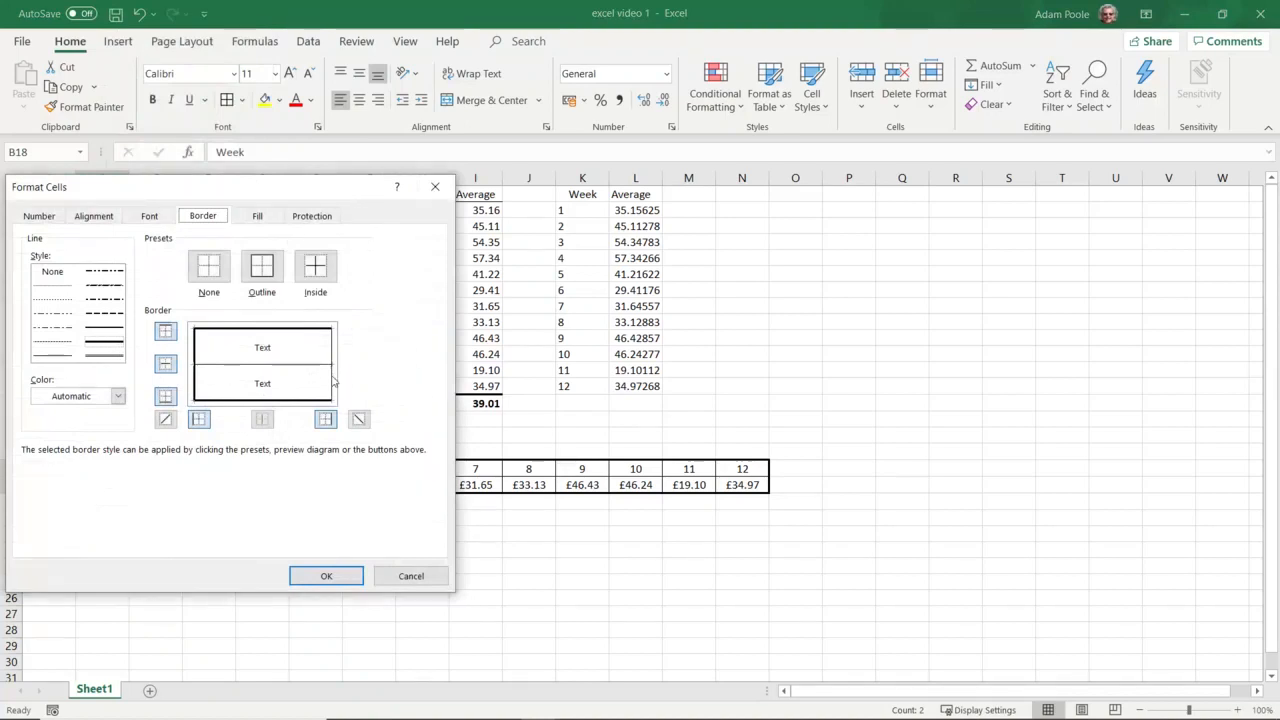
{"action": "left_click", "coordinate": [336, 582]}
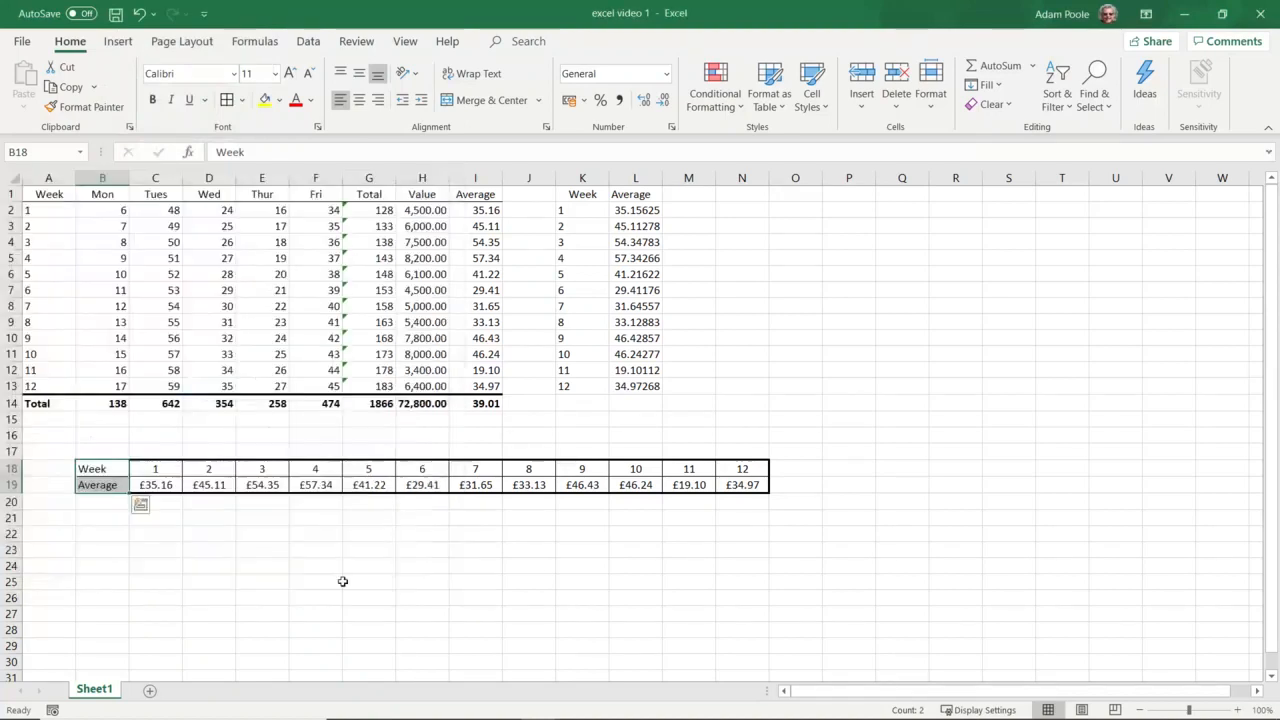
{"action": "left_click", "coordinate": [545, 566]}
- Switch to Word, create a blank document, and return to the Excel workbook
{"action": "mouse_move", "coordinate": [538, 703]}
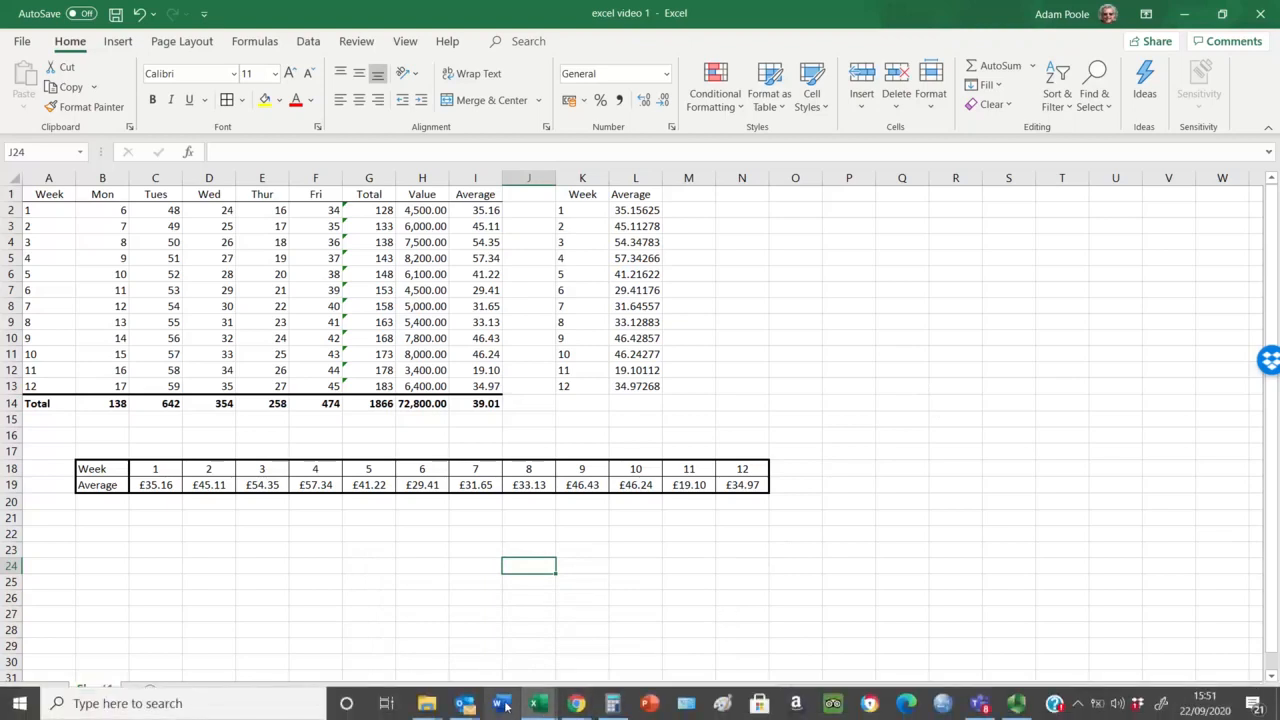
{"action": "left_click", "coordinate": [505, 705]}
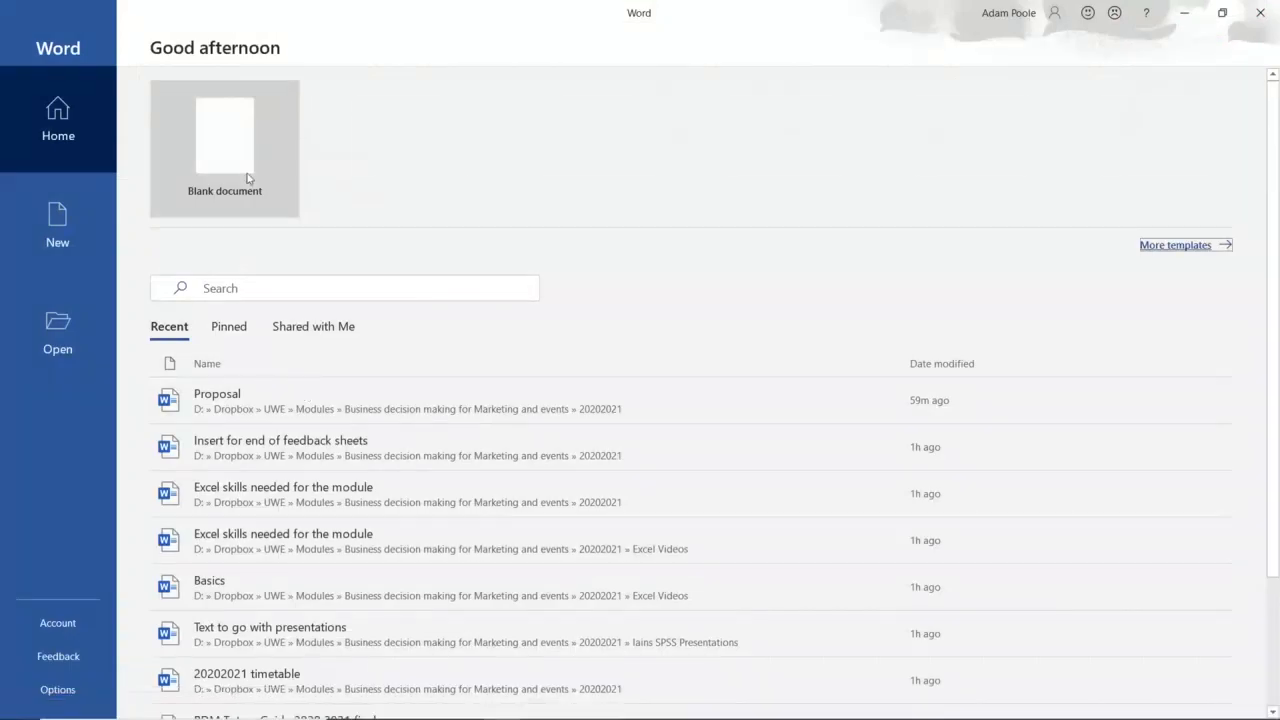
{"action": "left_click", "coordinate": [248, 178]}
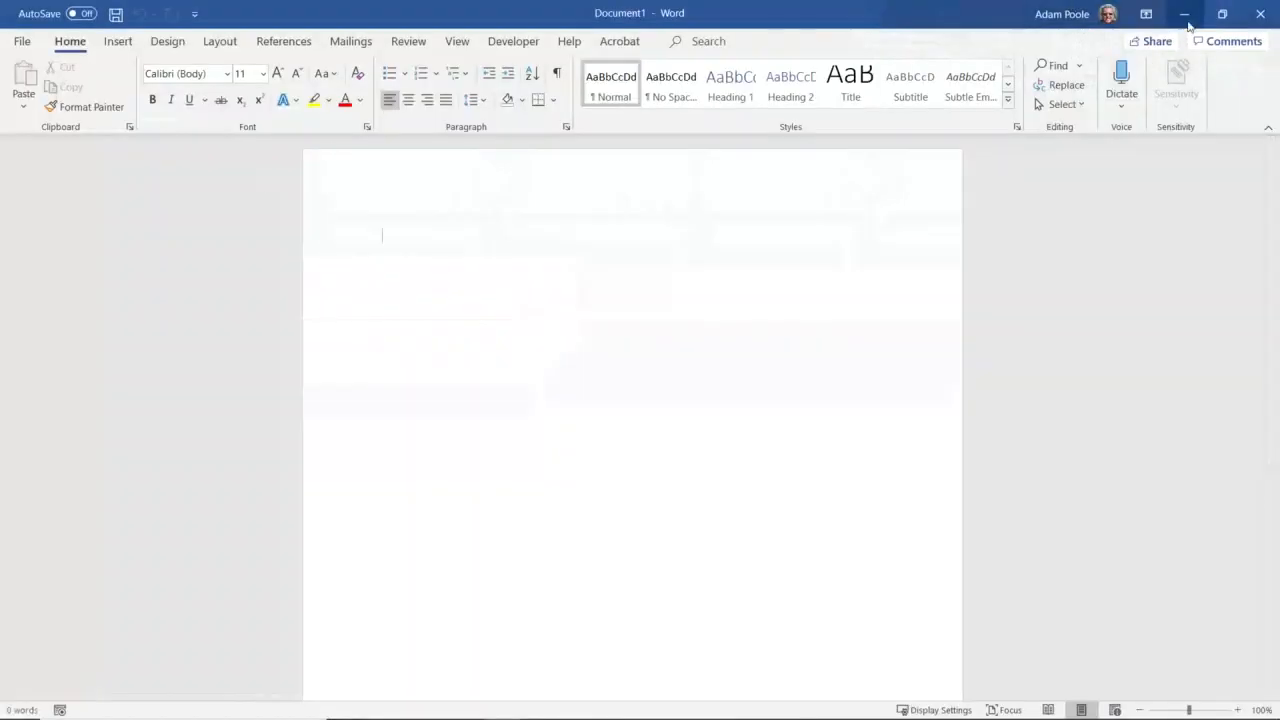
{"action": "left_click", "coordinate": [1184, 14]}
{"action": "left_click_drag", "start_coordinate": [244, 597], "coordinate": [218, 597]}
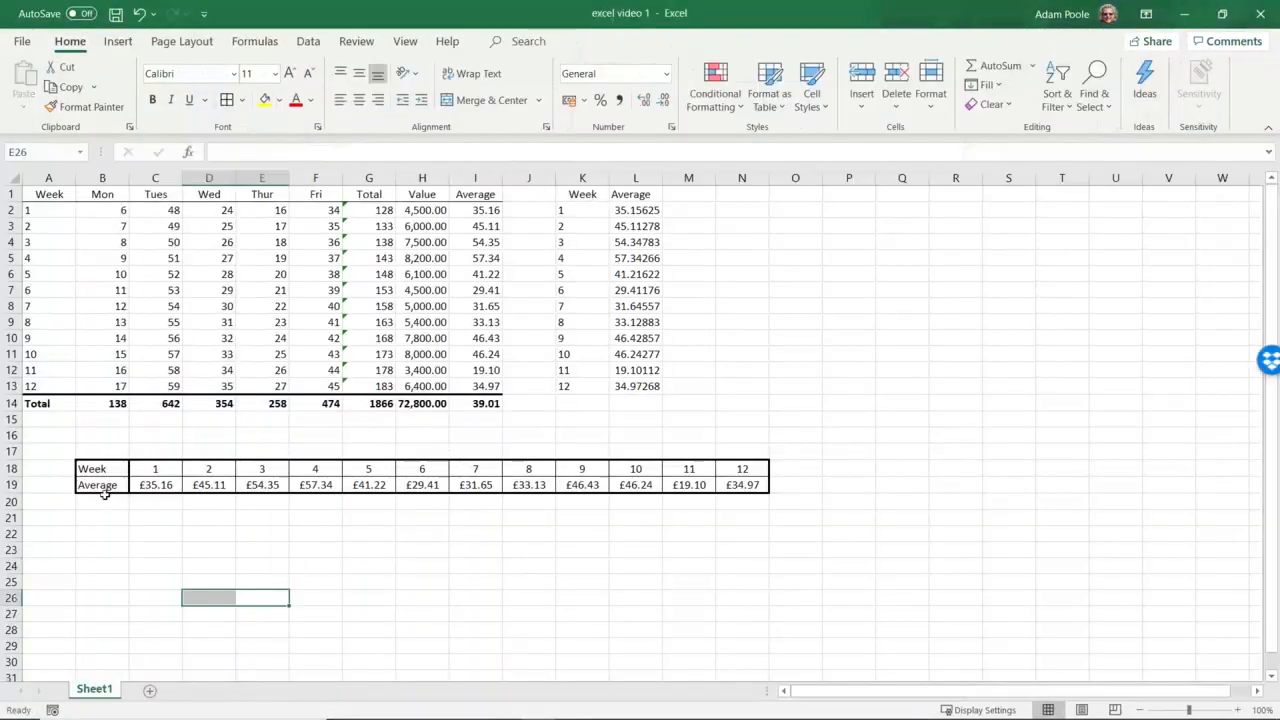
- Copy the transposed table in B18:N19
{"action": "left_click_drag", "start_coordinate": [104, 494], "coordinate": [758, 469]}
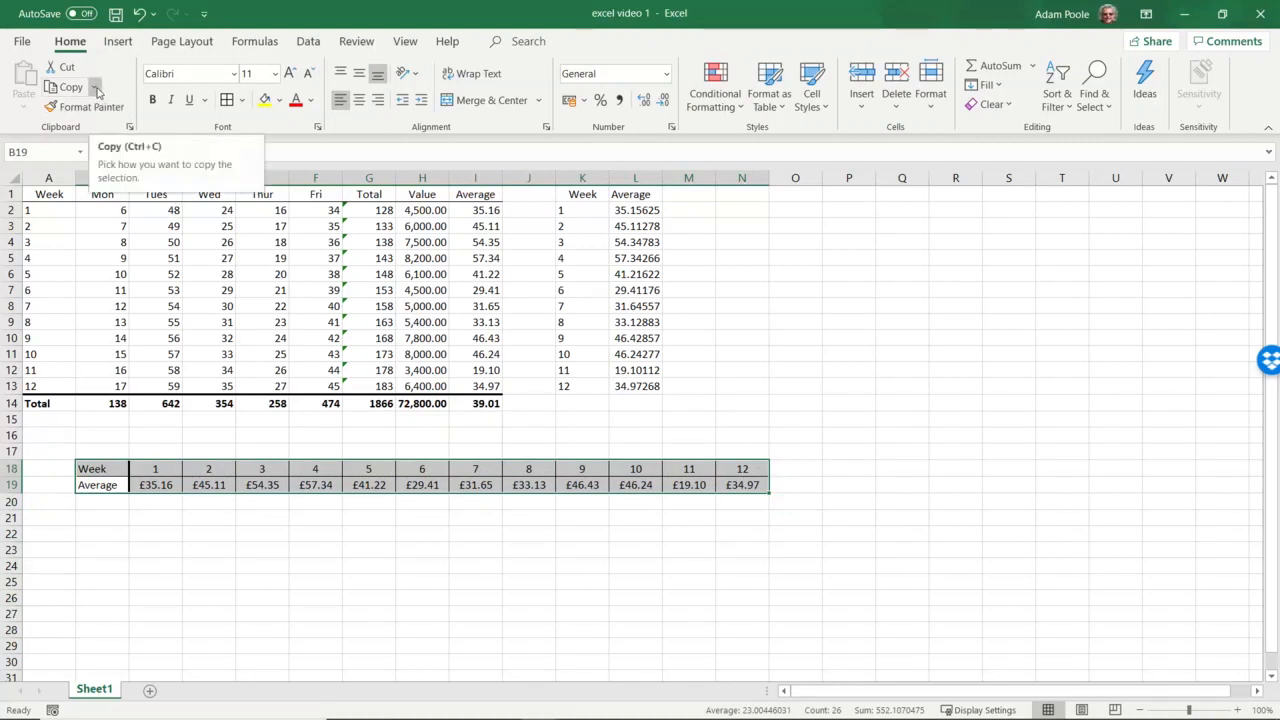
{"action": "right_click", "coordinate": [389, 473]}
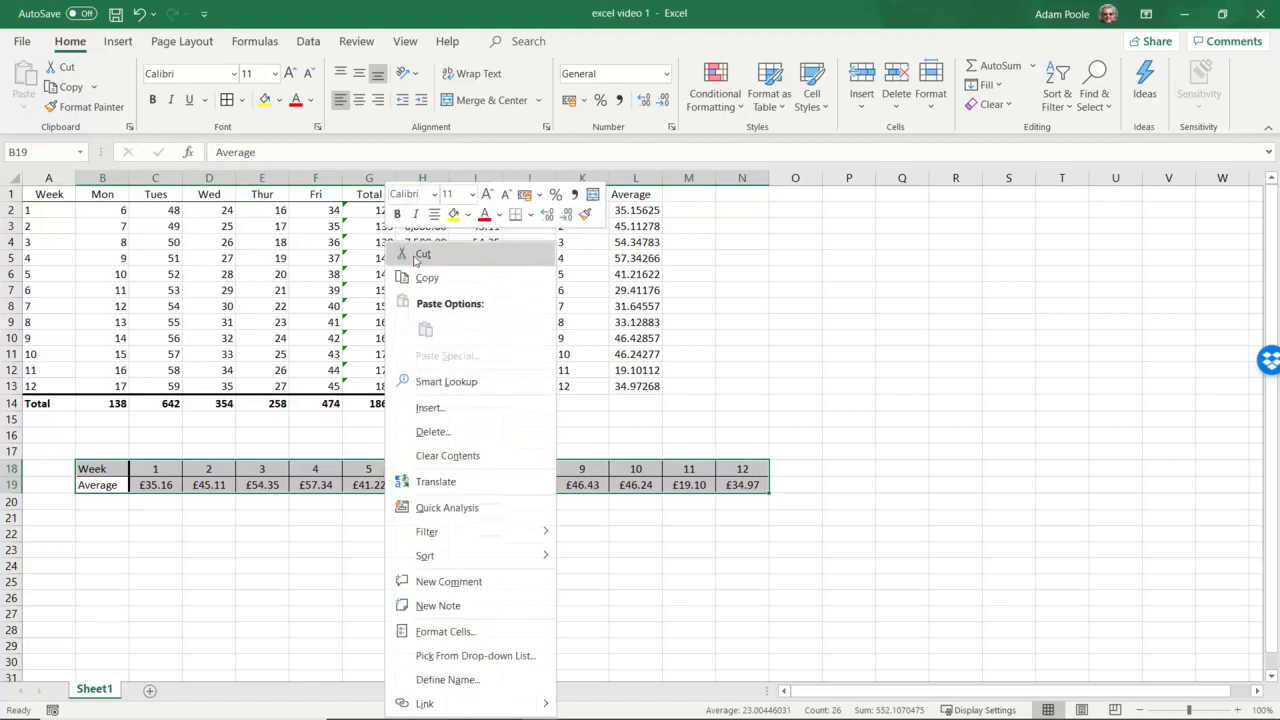
{"action": "left_click", "coordinate": [121, 92]}
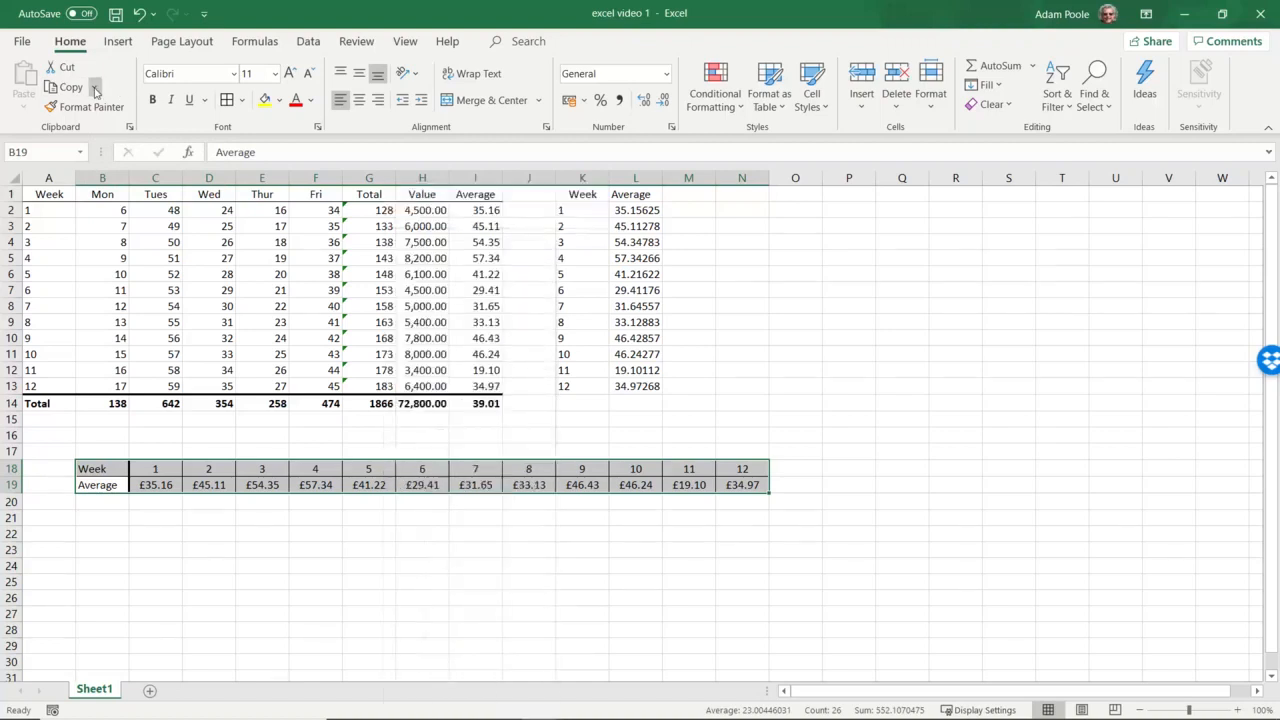
{"action": "left_click", "coordinate": [95, 89]}
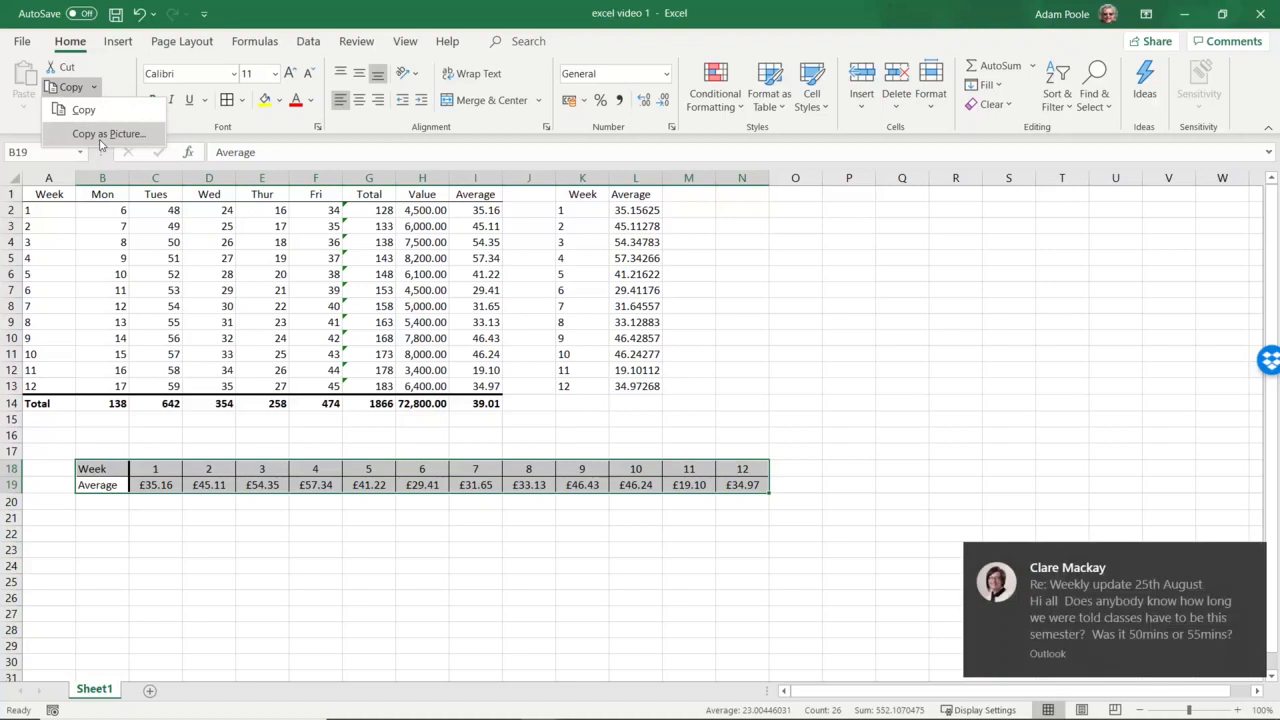
{"action": "left_click", "coordinate": [84, 110]}
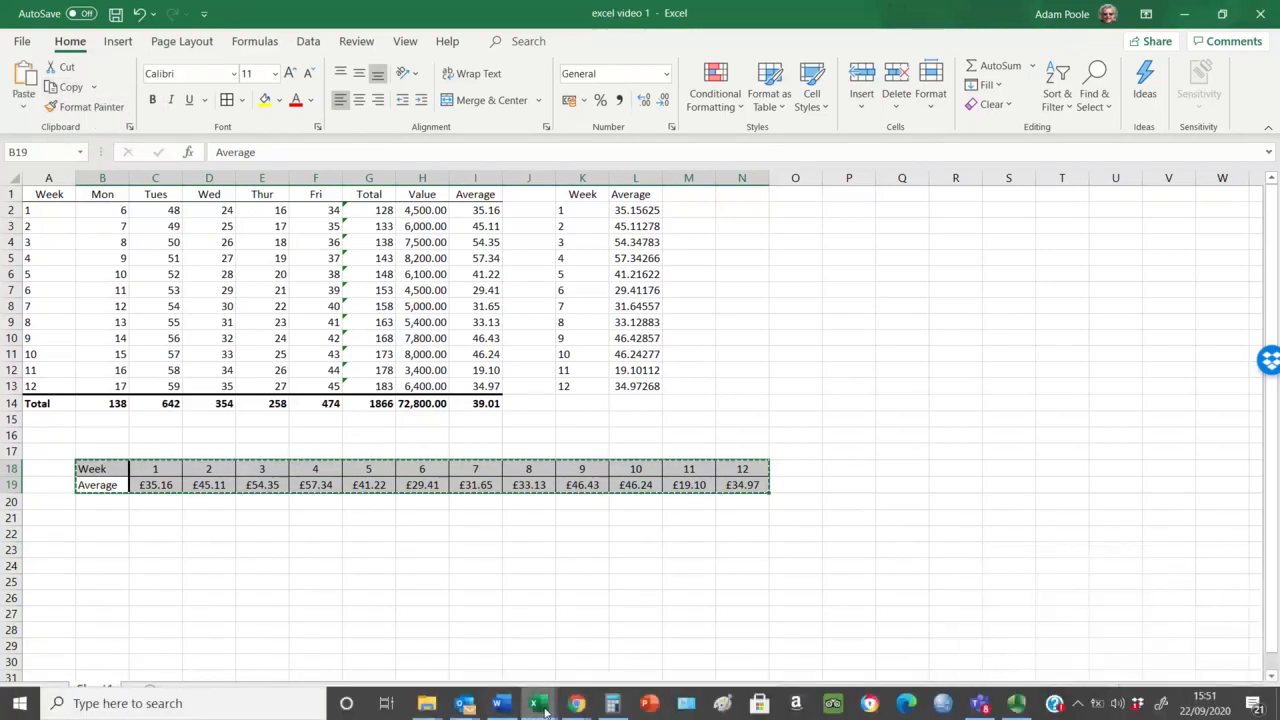
- Switch to the blank Word document and try to paste the copied table with its source formatting
{"action": "mouse_move", "coordinate": [511, 709]}
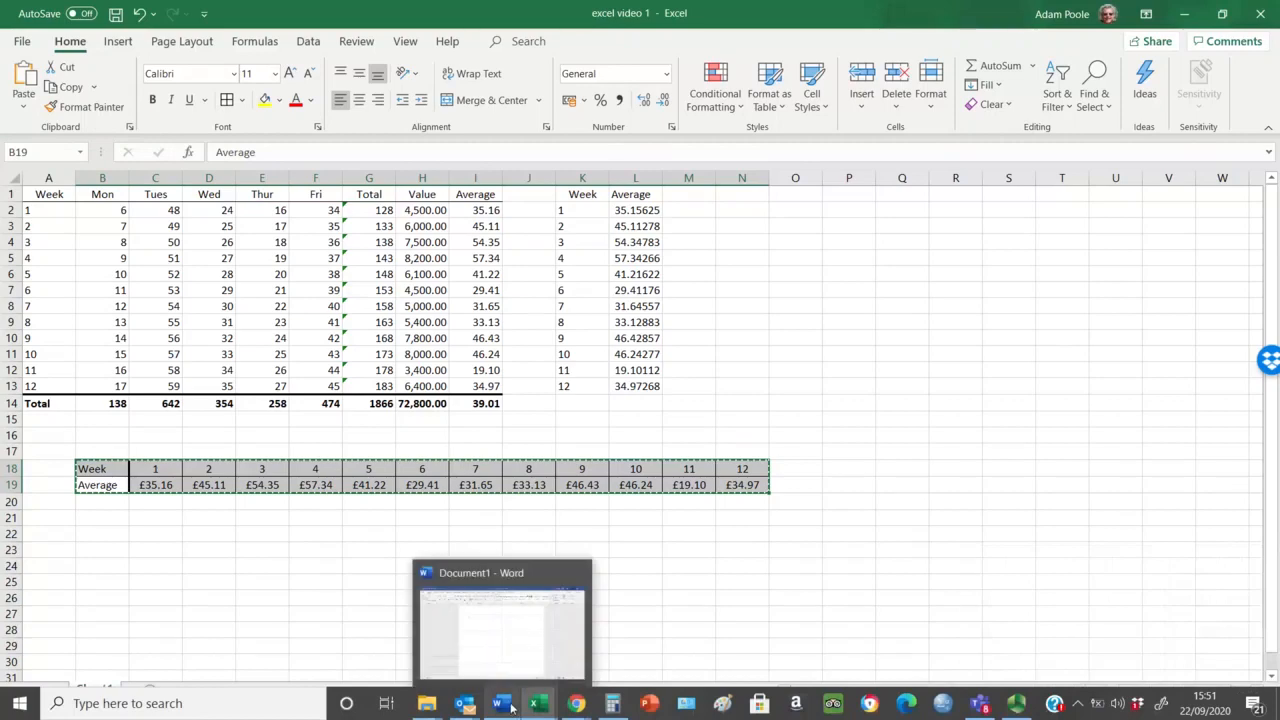
{"action": "left_click", "coordinate": [503, 655]}
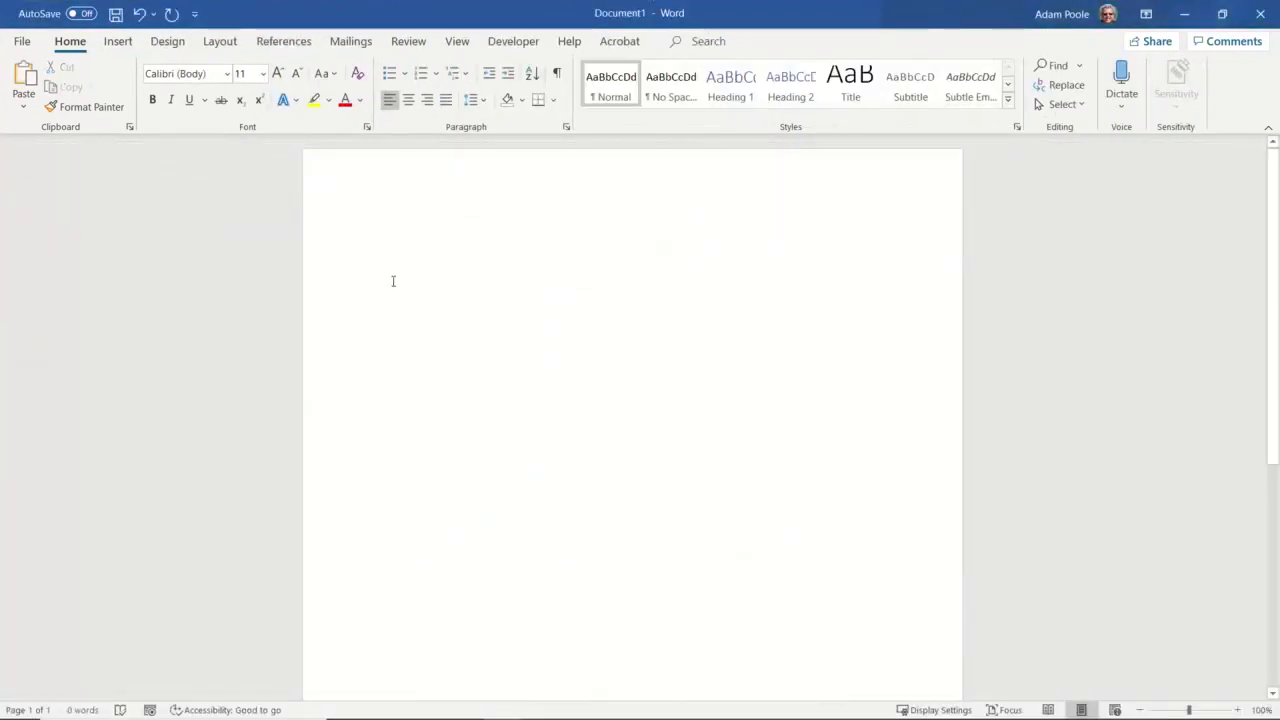
{"action": "right_click", "coordinate": [385, 282]}
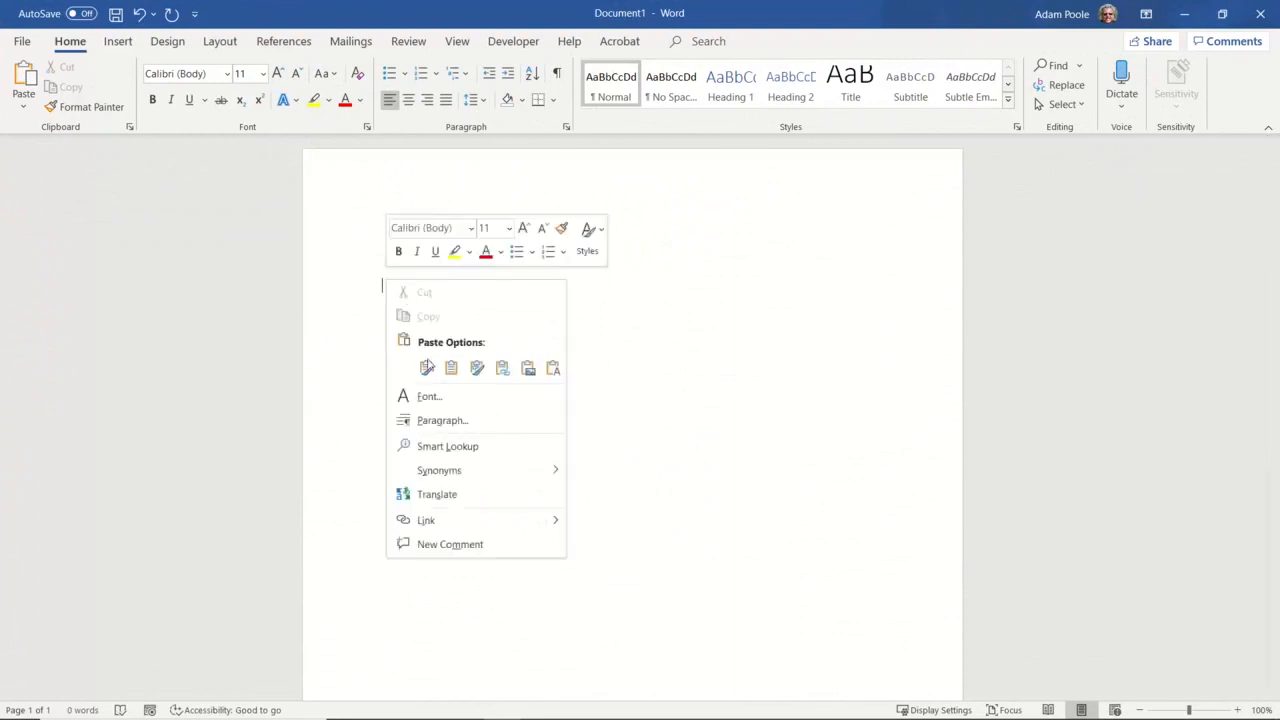
{"action": "left_click", "coordinate": [427, 368]}
- Set the page orientation to landscape and paste the copied table with its source formatting
{"action": "left_click", "coordinate": [218, 41]}
{"action": "left_click", "coordinate": [87, 113]}
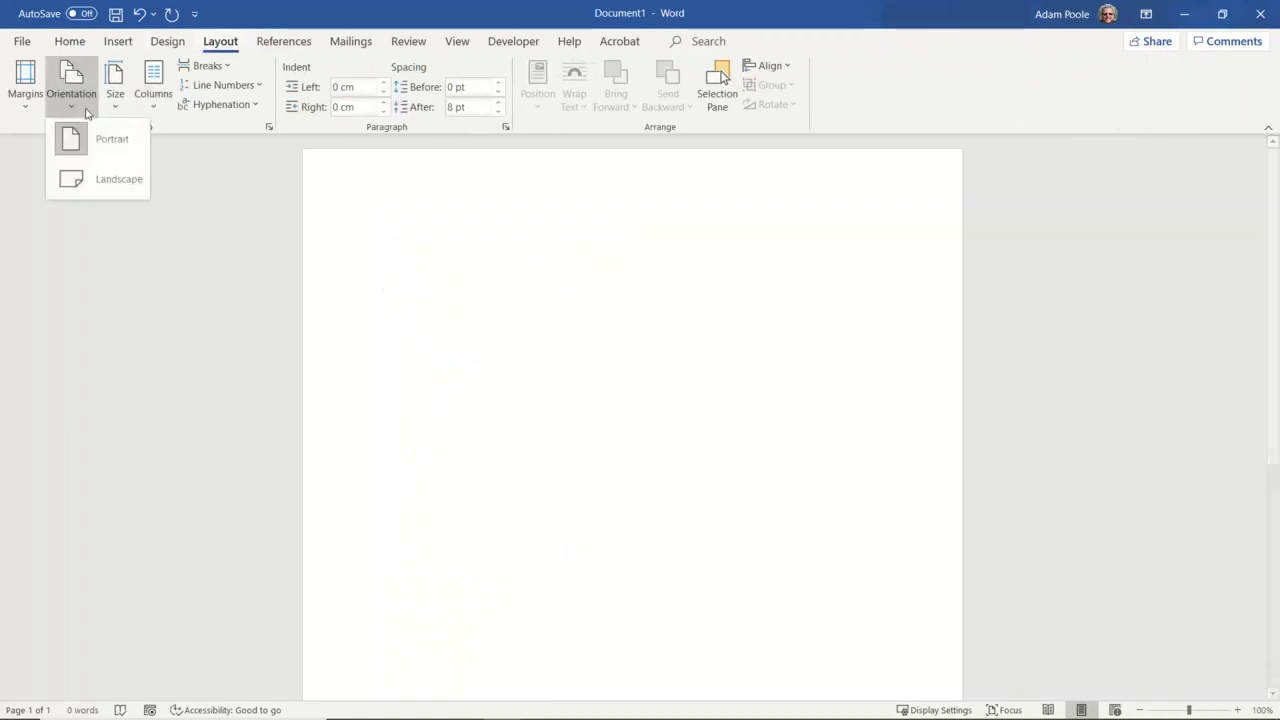
{"action": "left_click", "coordinate": [114, 174]}
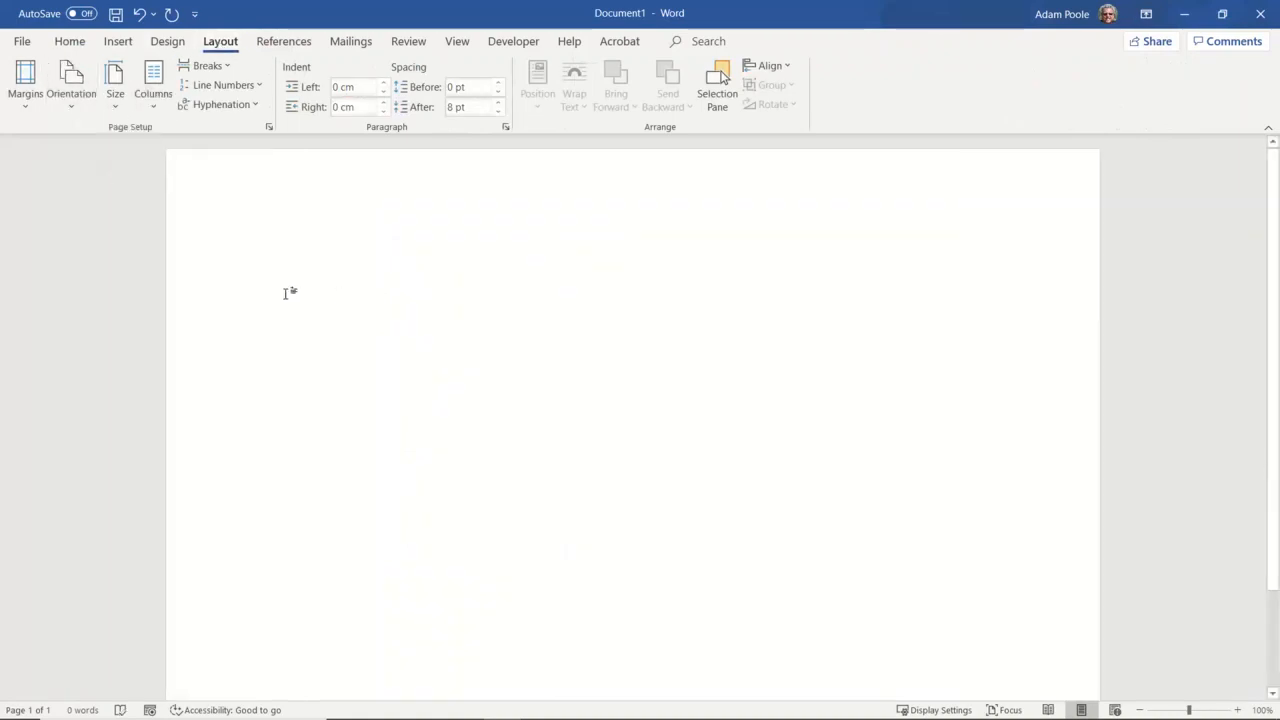
{"action": "right_click", "coordinate": [280, 287]}
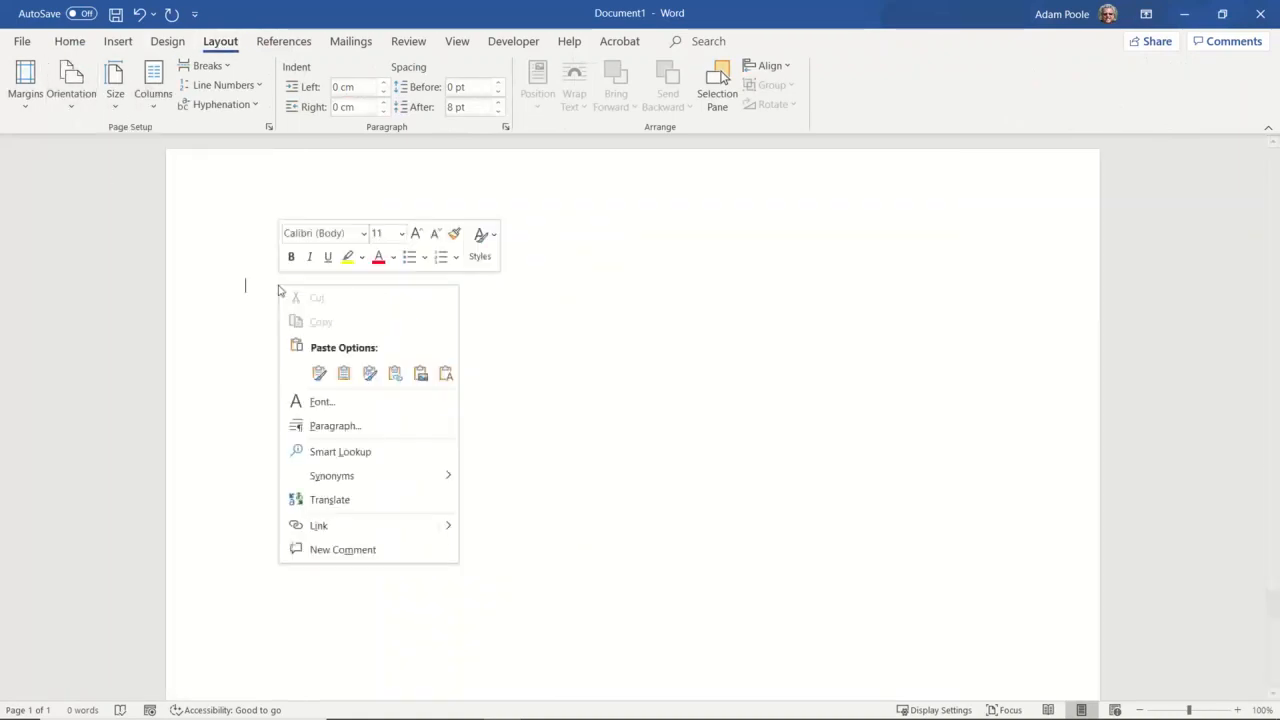
{"action": "left_click", "coordinate": [319, 373]}
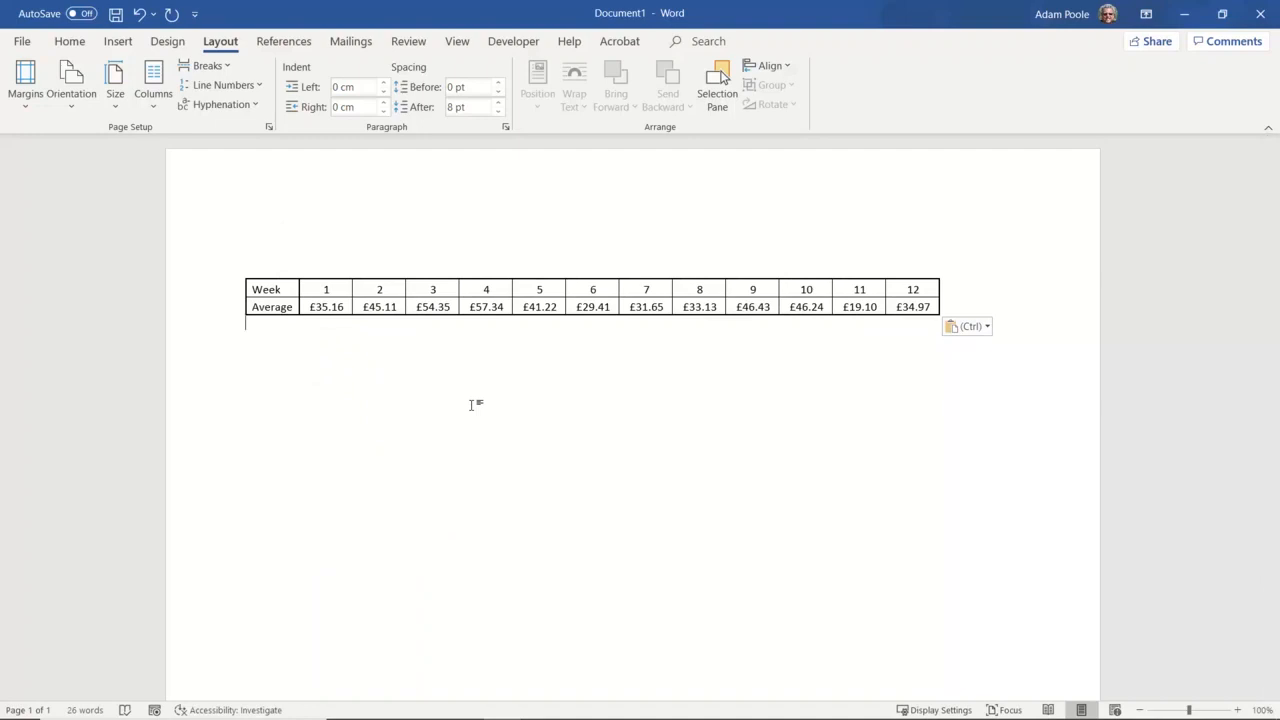
- Save the document as a Word Document named Basic in the Excel Videos folder inside 20202021
{"action": "left_click", "coordinate": [22, 41]}
{"action": "left_click", "coordinate": [50, 262]}
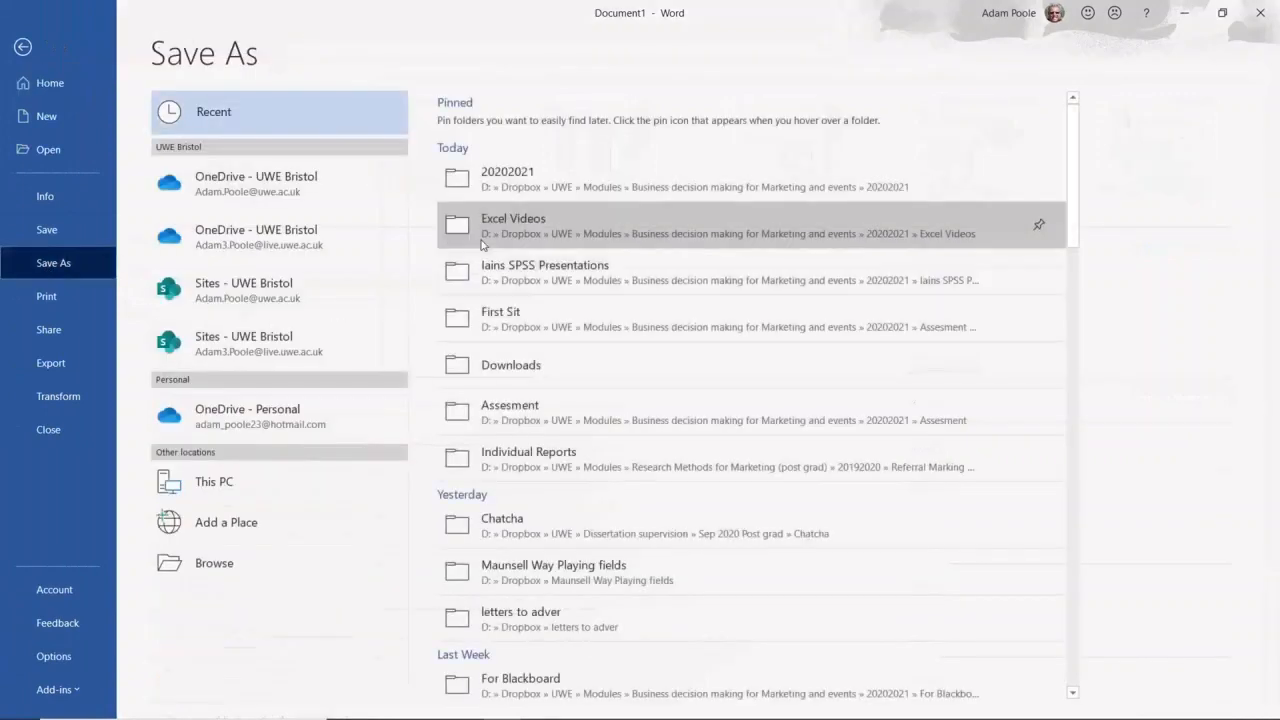
{"action": "left_click", "coordinate": [537, 180]}
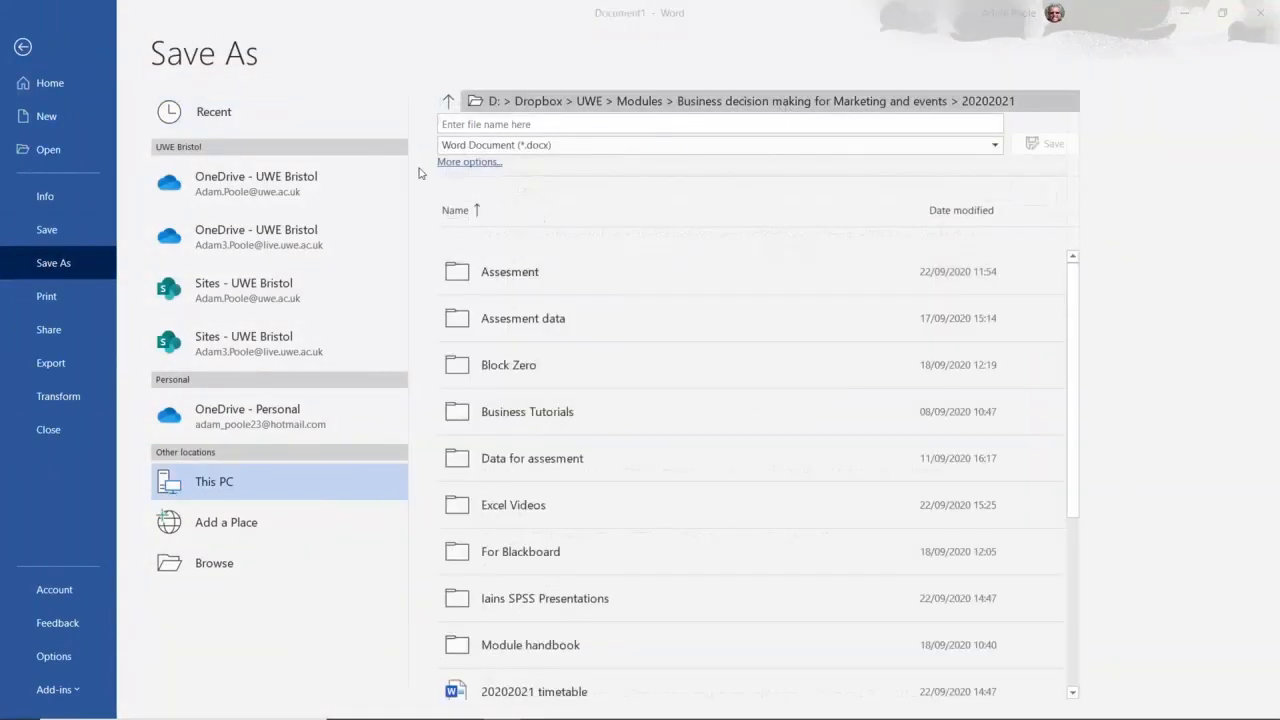
{"action": "left_click", "coordinate": [452, 162]}
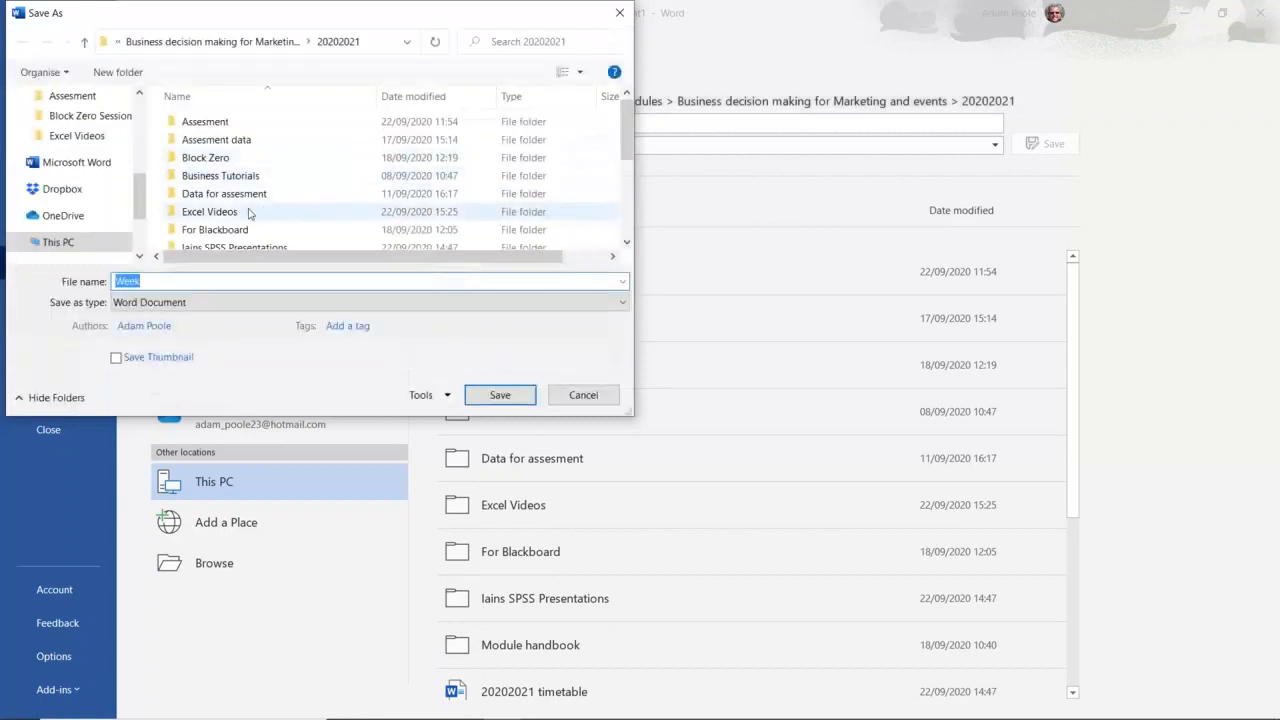
{"action": "double_click", "coordinate": [248, 212]}
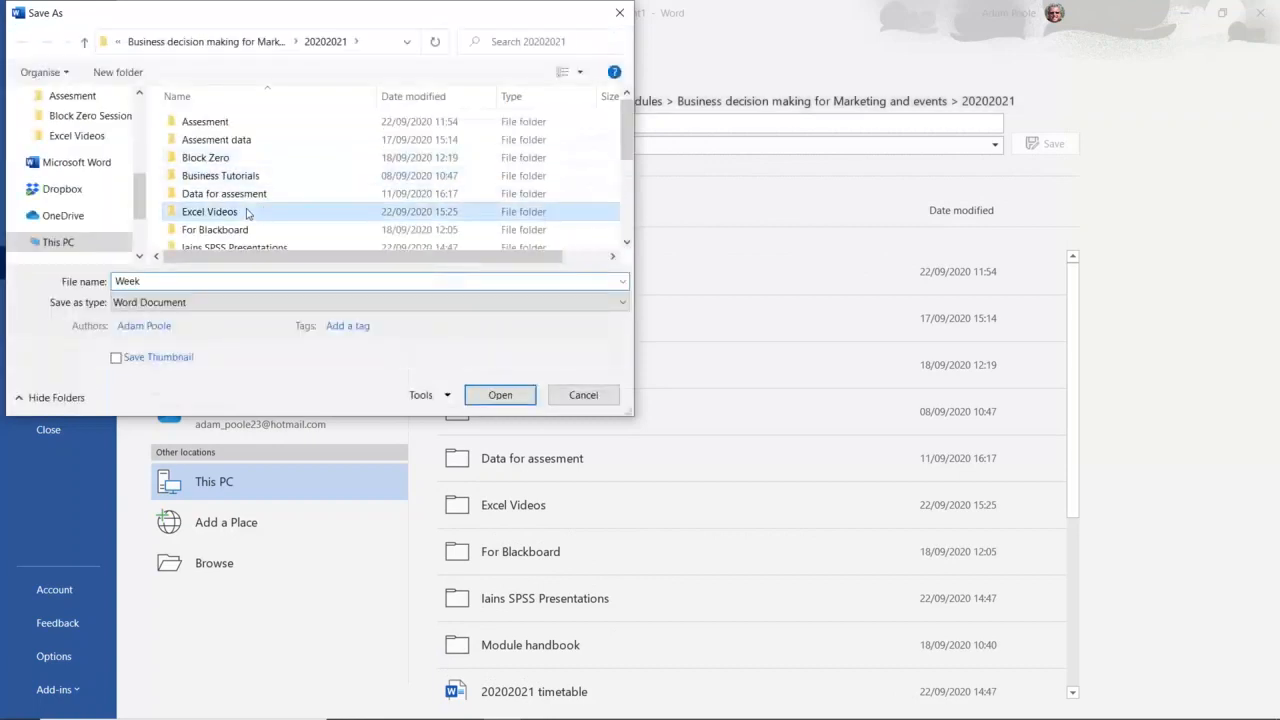
{"action": "double_click", "coordinate": [162, 289]}
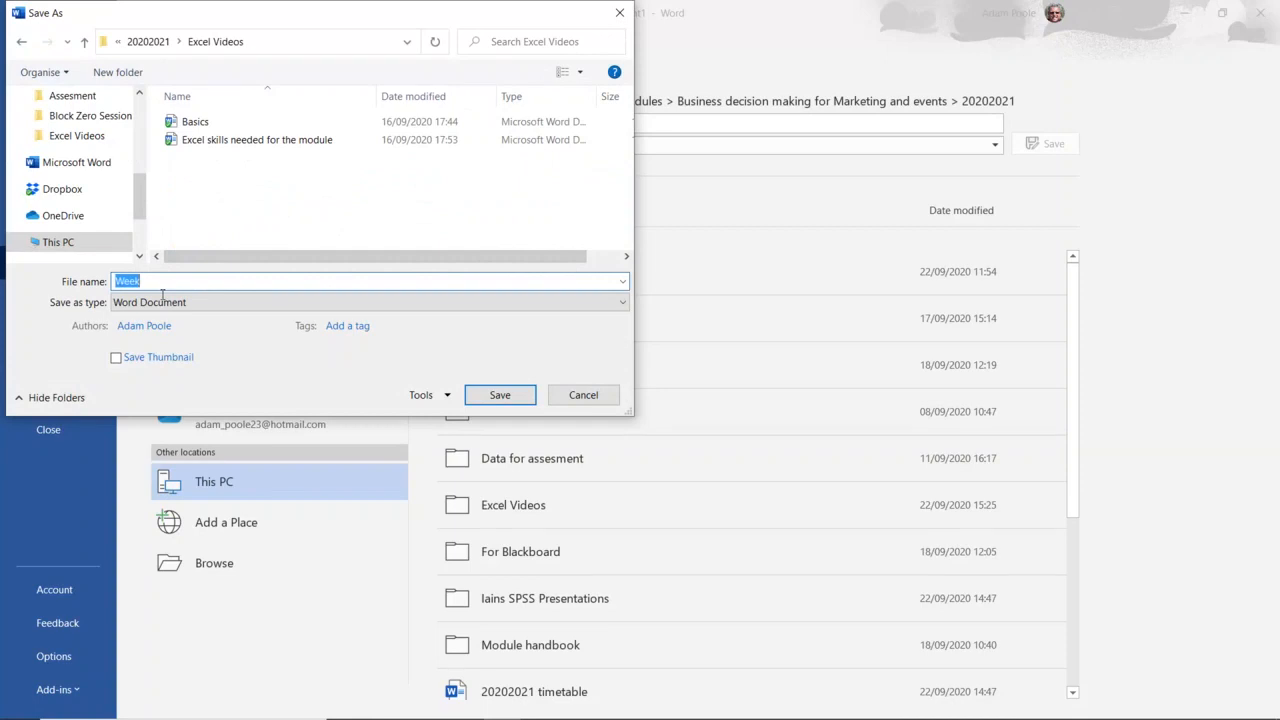
{"action": "type", "text": "Basci"}
{"action": "key", "text": "BackSpace"}
{"action": "key", "text": "BackSpace"}
{"action": "type", "text": "ic"}
{"action": "left_click", "coordinate": [501, 394]}
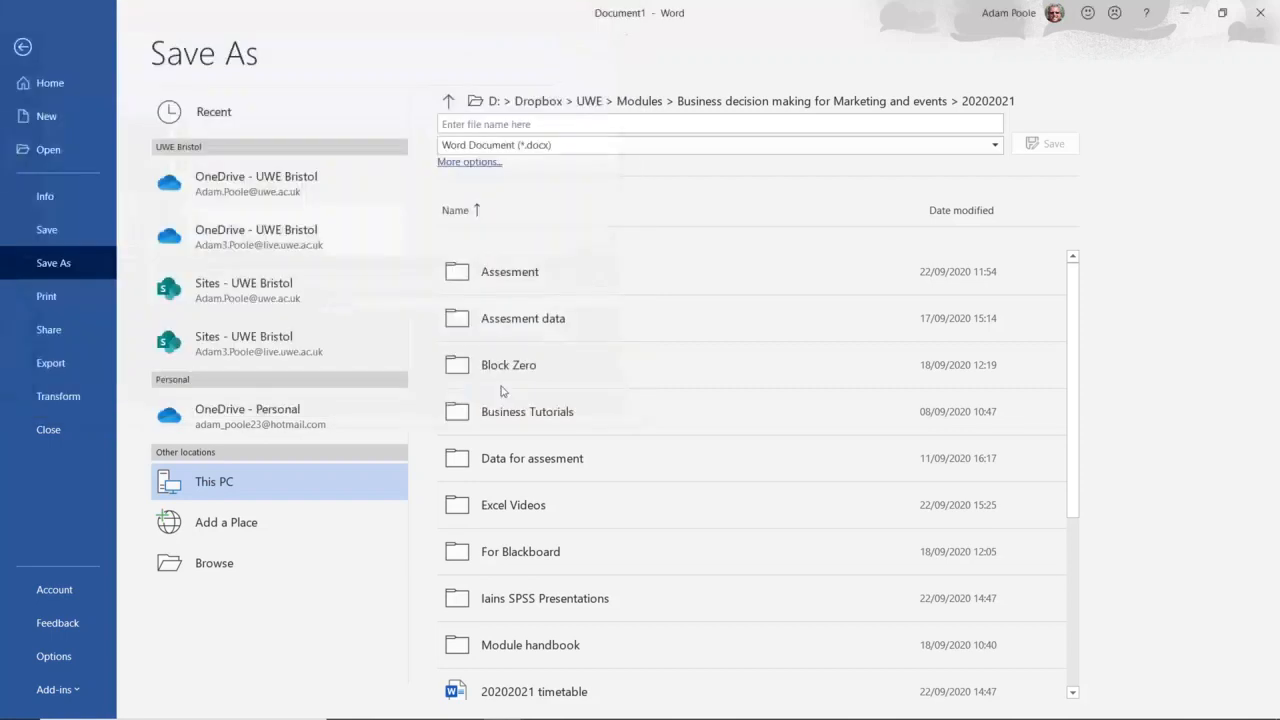
- Close the document and Word, and save the Excel workbook
{"action": "left_click", "coordinate": [1260, 14]}
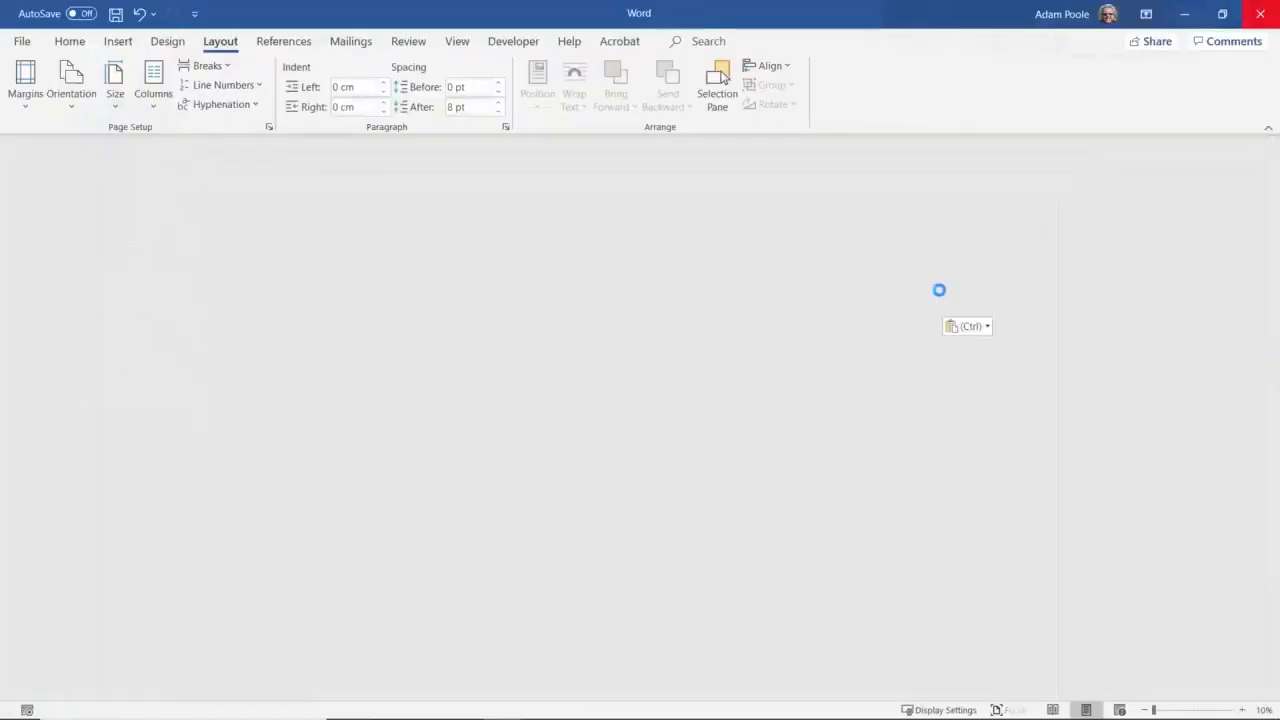
{"action": "left_click", "coordinate": [1260, 14]}
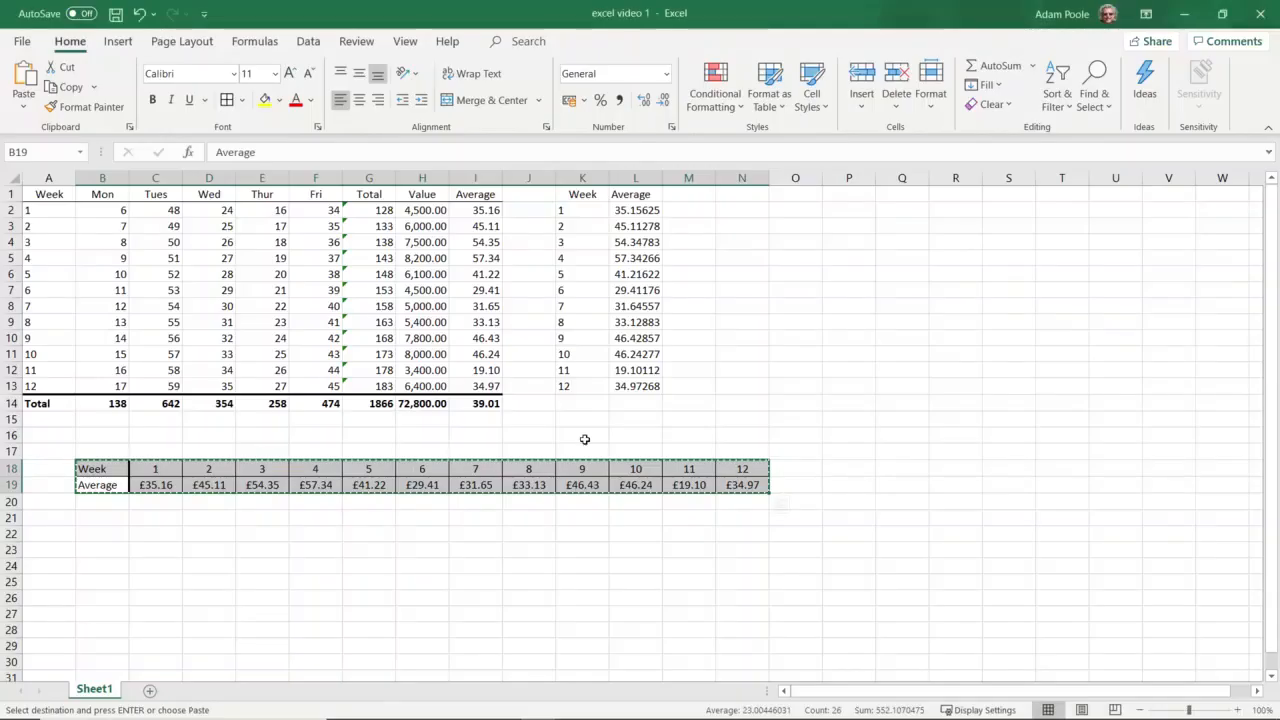
{"action": "left_click", "coordinate": [116, 17]}
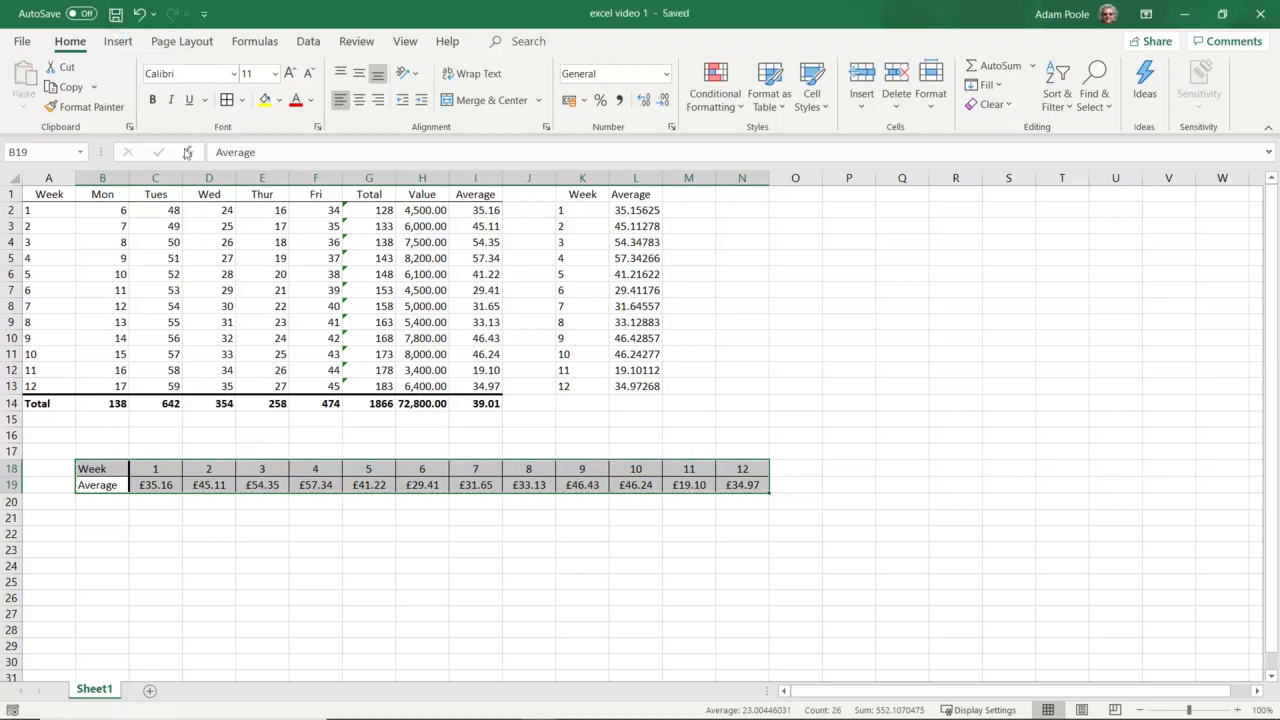
{"action": "left_click", "coordinate": [445, 567]}
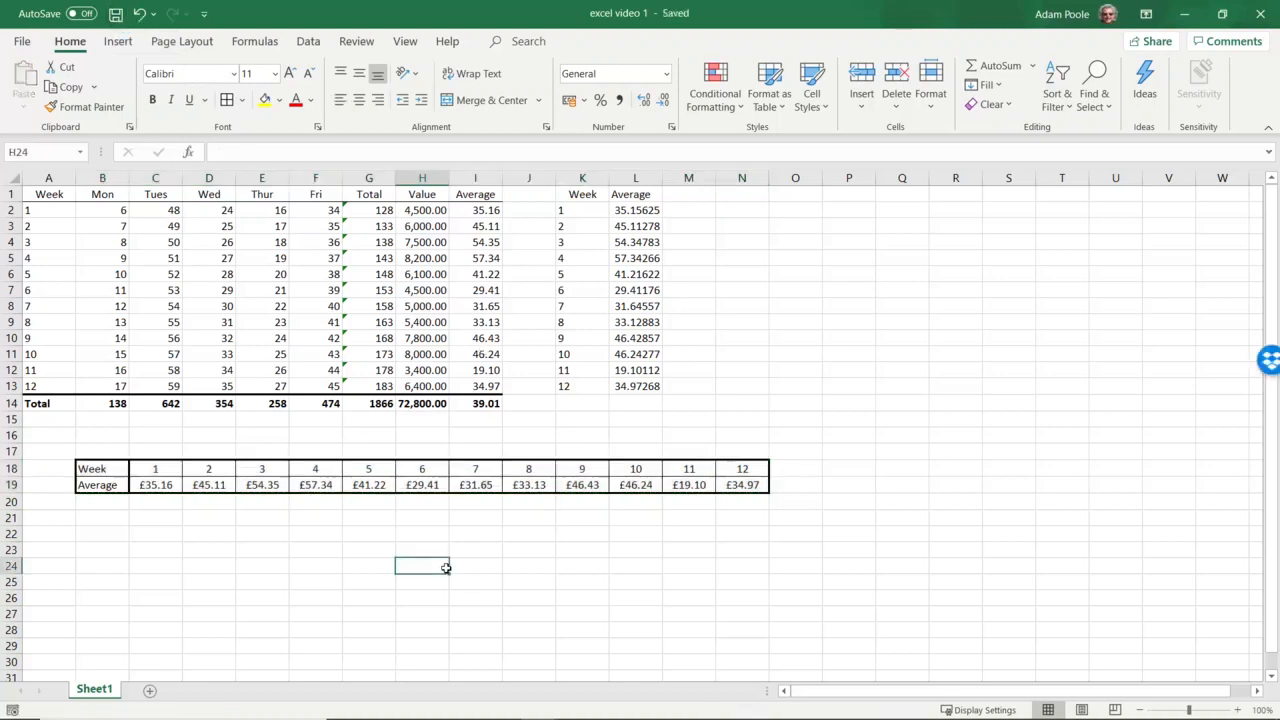